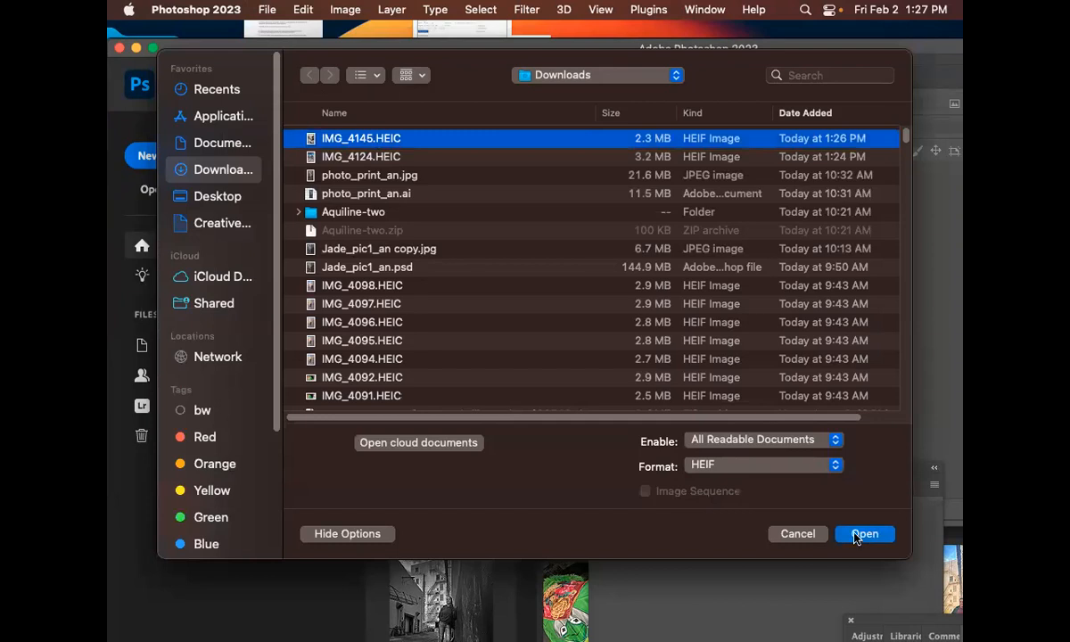
Open IMG_4145.HEIC from Downloads and float its document into a separate window
left_click(865, 534)
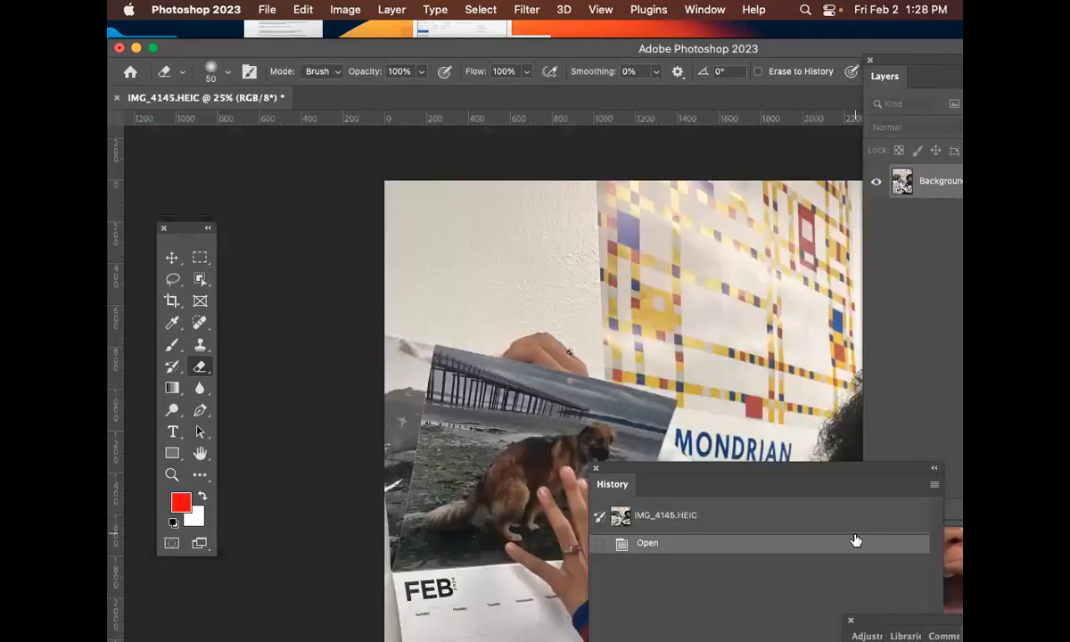
double_click(335, 51)
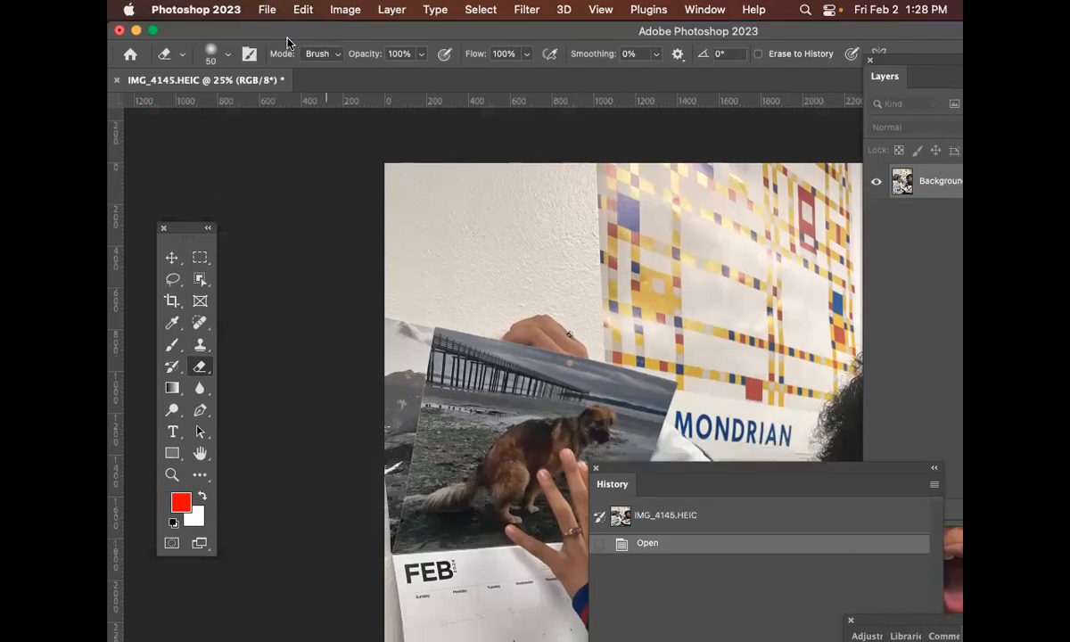
left_click_drag(233, 80, 327, 89)
key("super+minus")
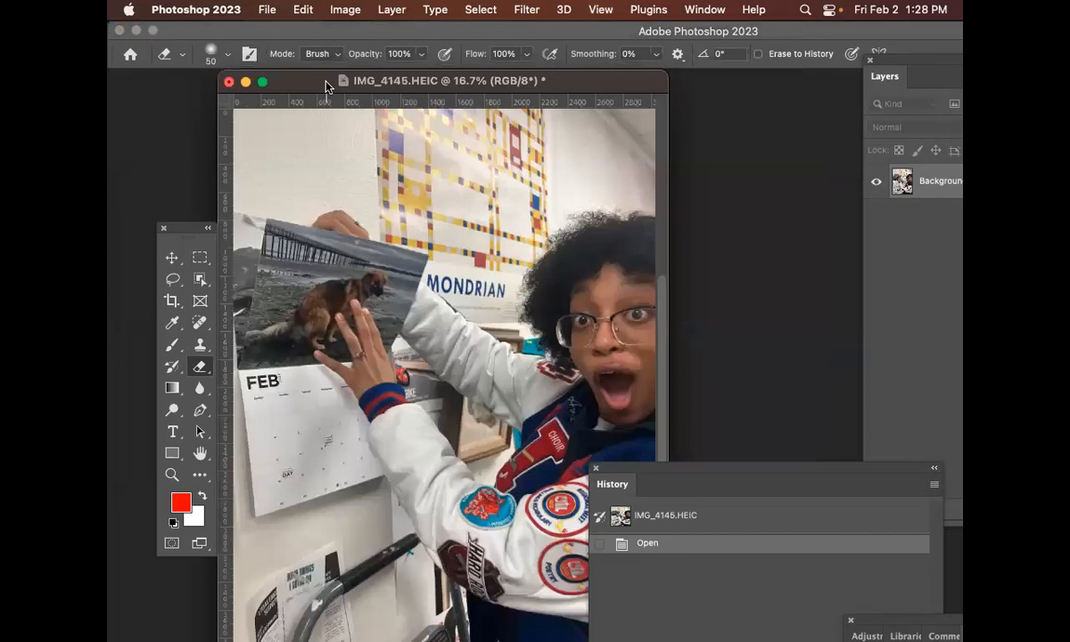
key("super+minus")
Resize and reposition the floating document window and move the History panel out of the way
left_click_drag(559, 540, 603, 582)
left_click_drag(626, 469, 709, 461)
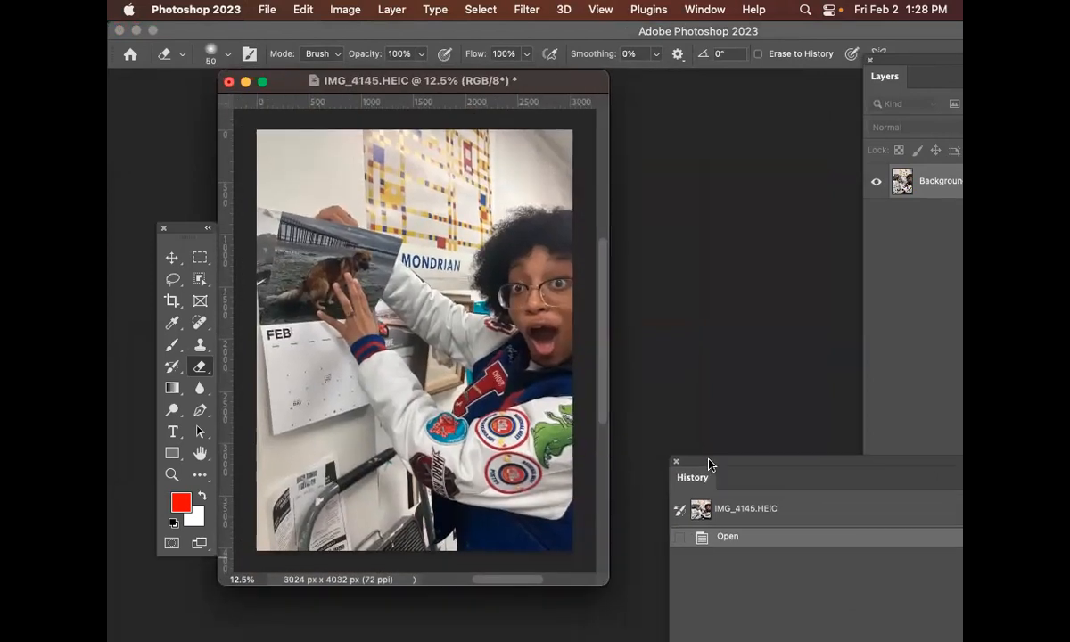
left_click_drag(605, 582, 636, 605)
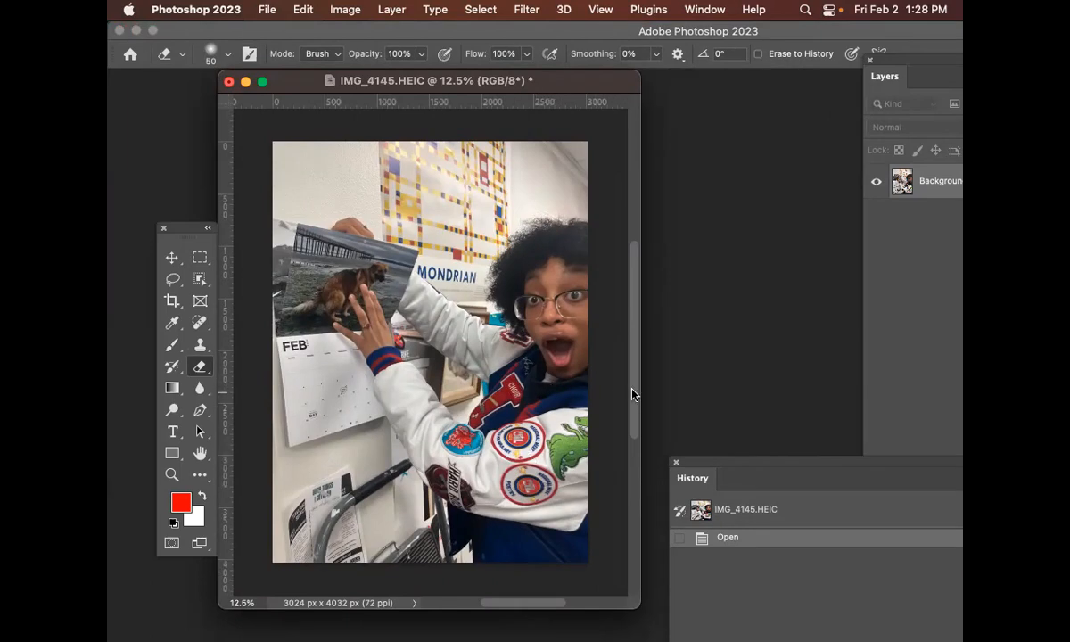
left_click_drag(559, 82, 536, 49)
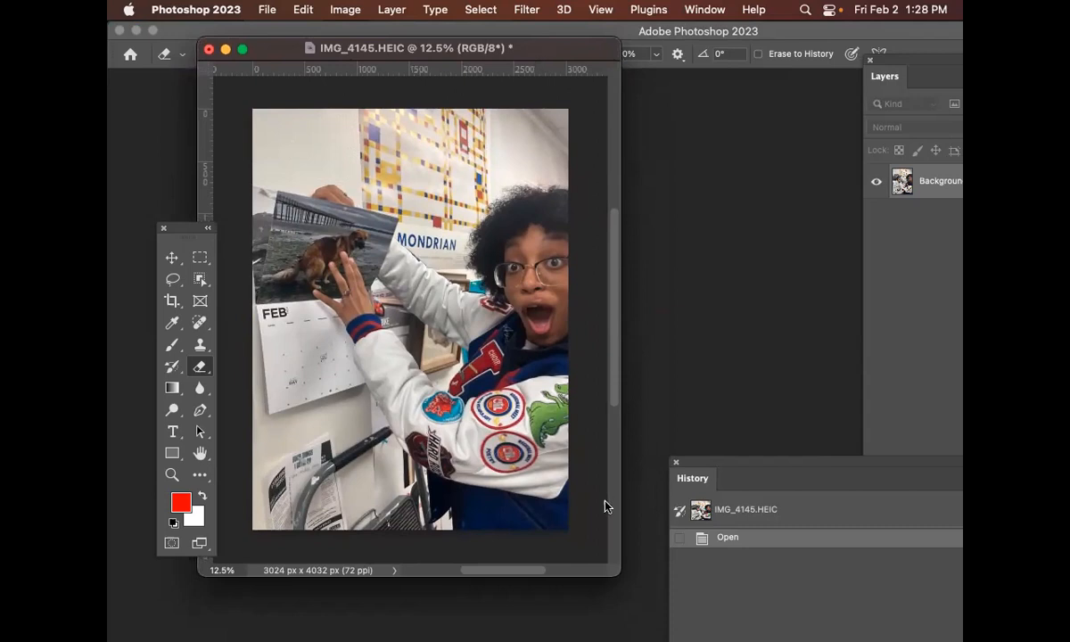
left_click_drag(619, 574, 650, 632)
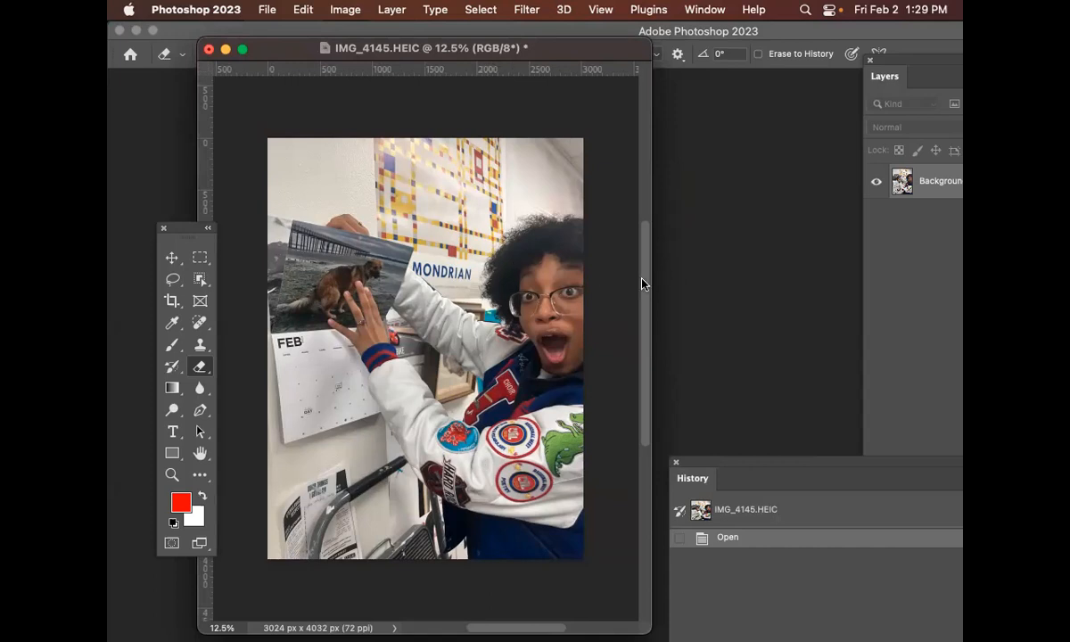
mouse_move(642, 283)
left_mouse_down()
mouse_move(649, 315)
mouse_move(648, 285)
left_mouse_up()
scroll(649, 286, "up", 1)
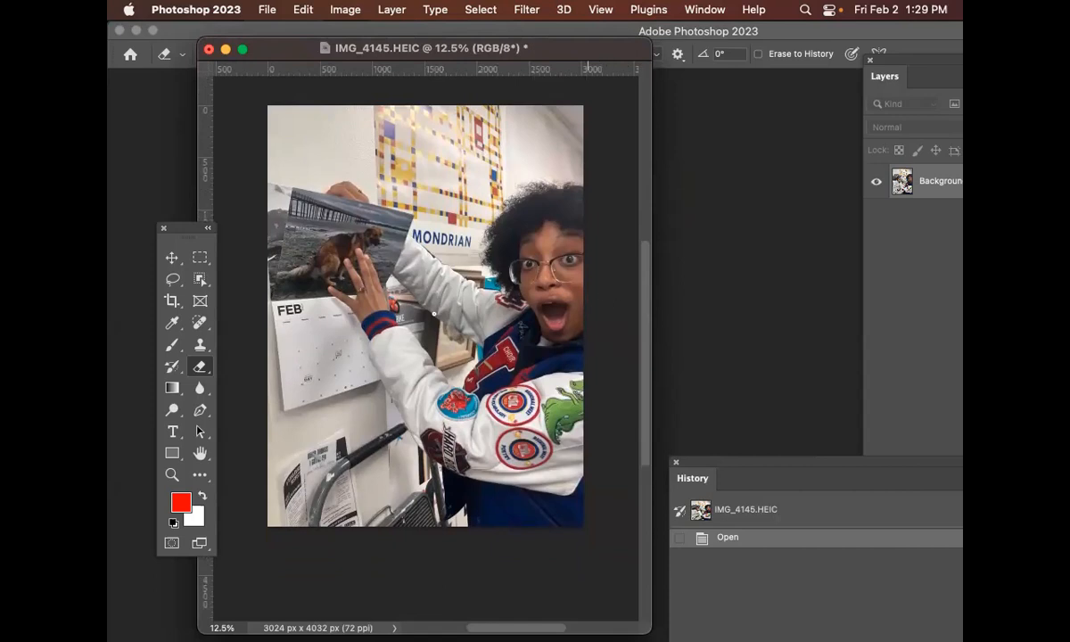
scroll(453, 130, "up", 1)
left_click(931, 265)
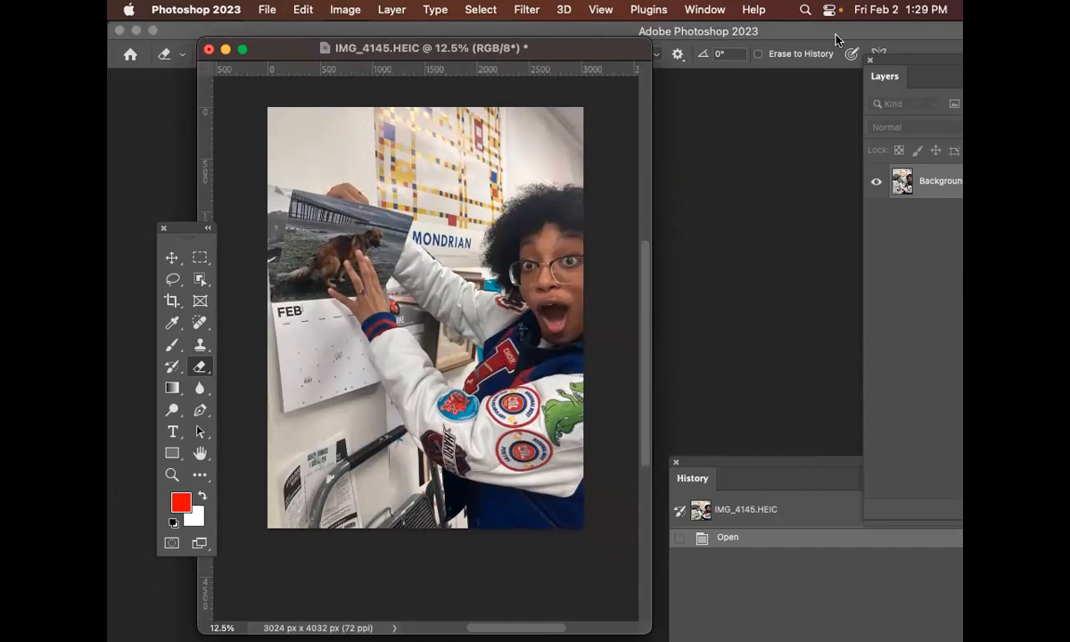
Undock the Layers panel and place it beside the document window
left_click_drag(885, 71, 651, 43)
left_click_drag(567, 52, 511, 53)
left_click_drag(701, 43, 656, 46)
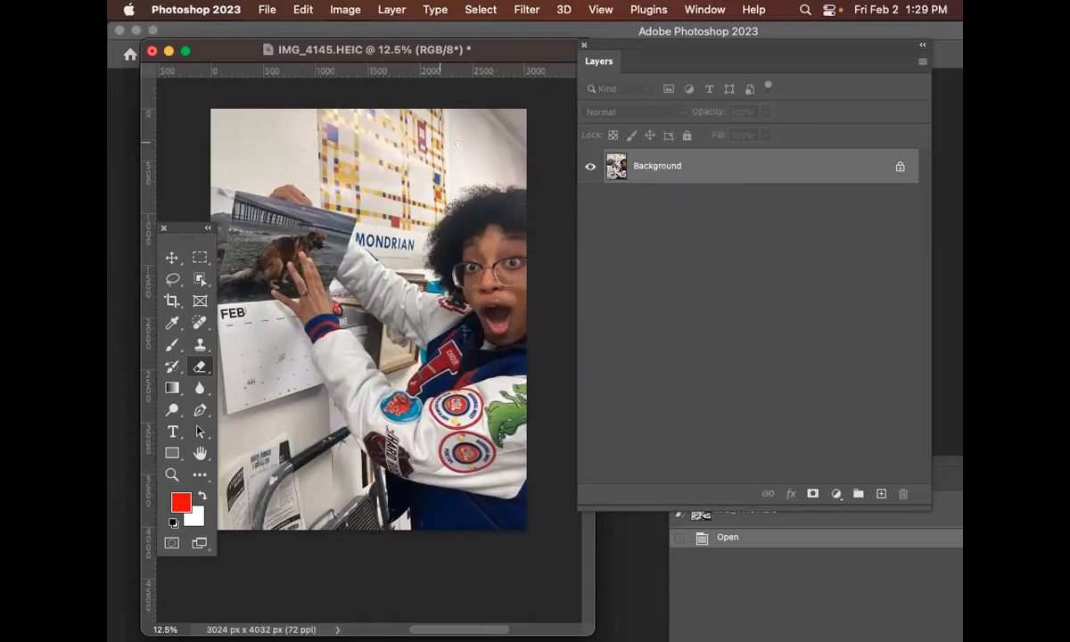
Rename the Background layer to original
double_click(658, 171)
type("o")
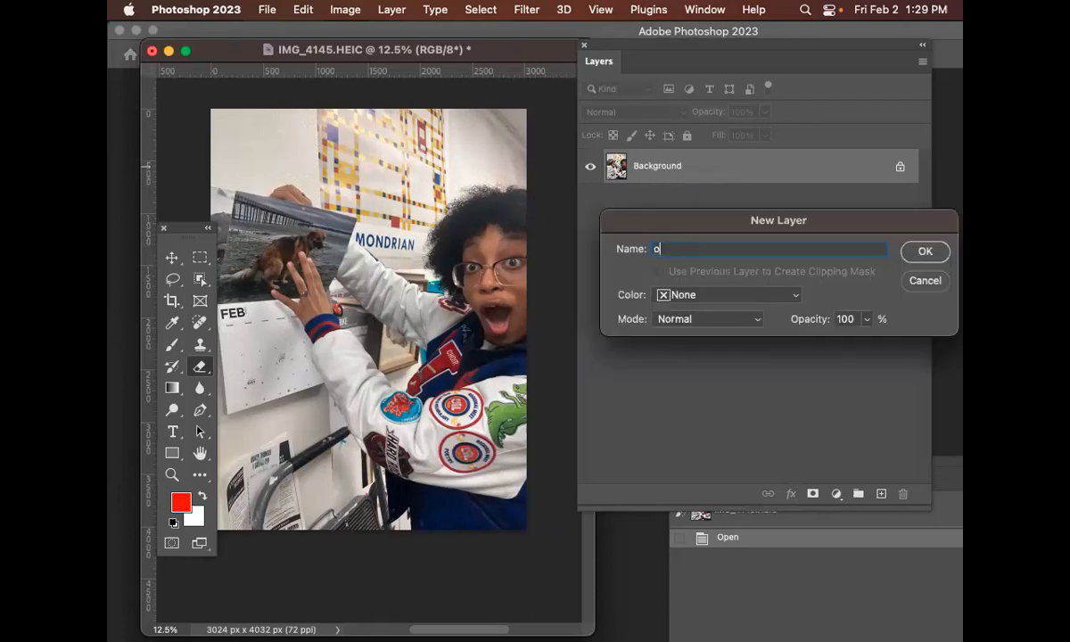
type("rigina;l")
key("Return")
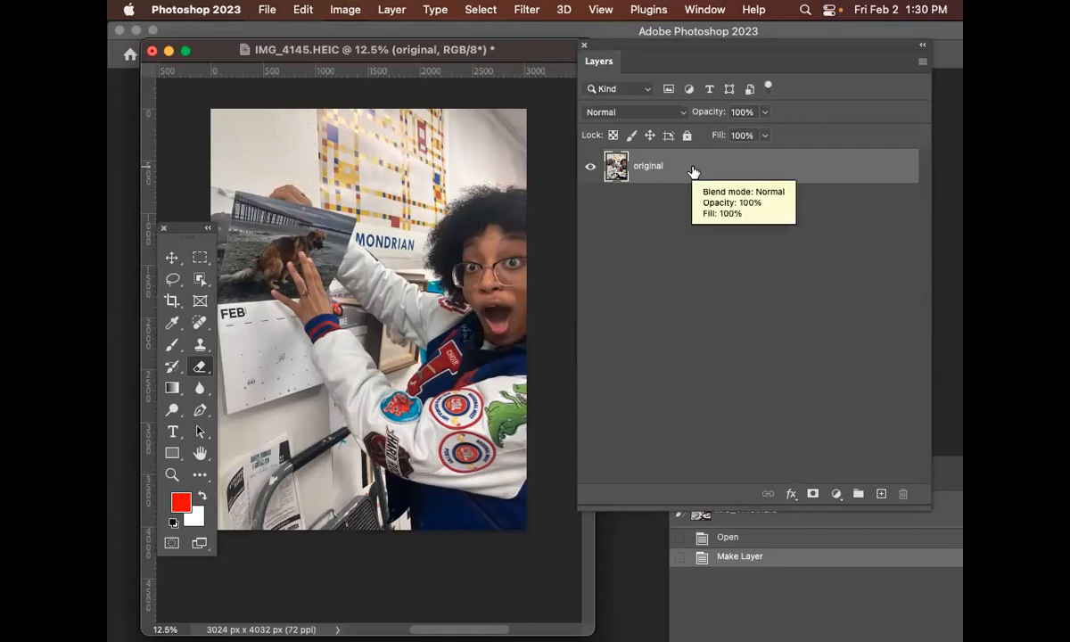
Duplicate the original layer and switch the selection back and forth between original and original copy
key("ctrl+j")
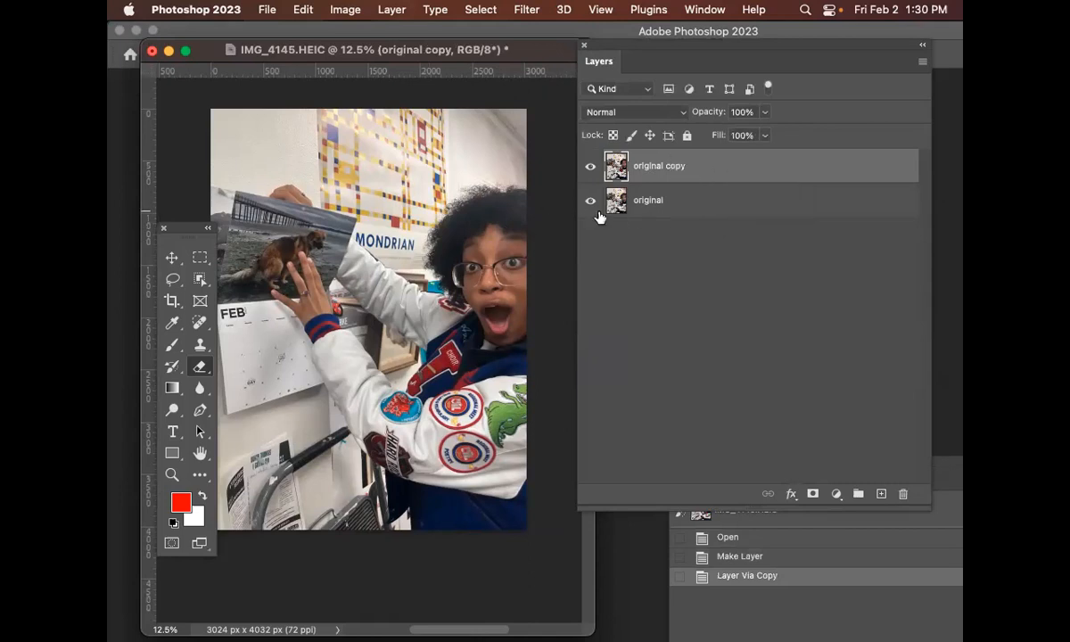
left_click(725, 209)
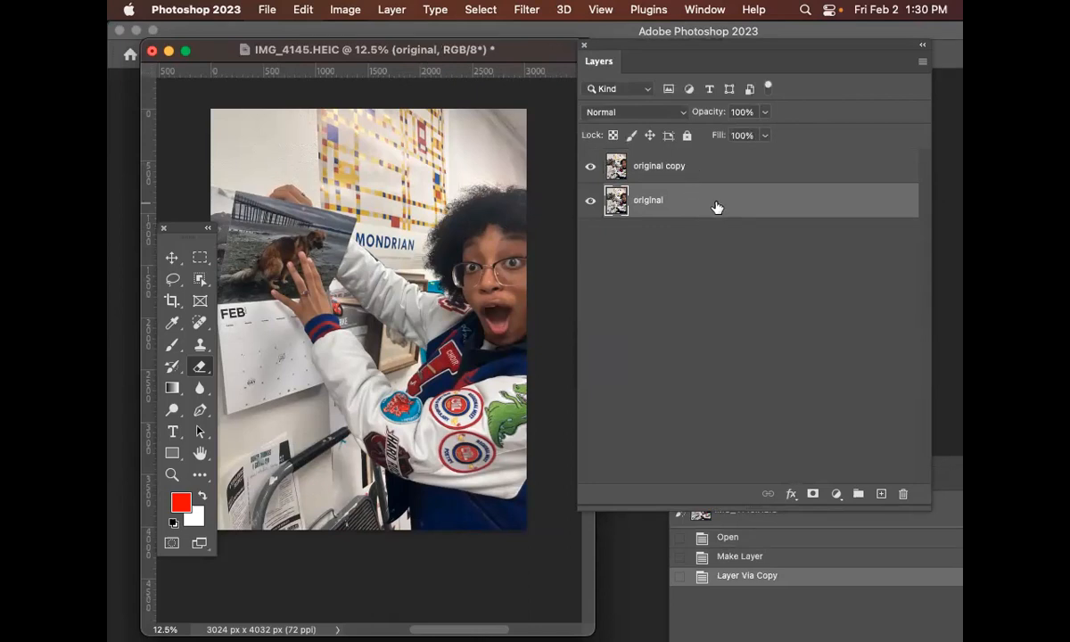
left_click(711, 167)
left_click(713, 198)
left_click(717, 167)
left_click(723, 200)
left_click(723, 171)
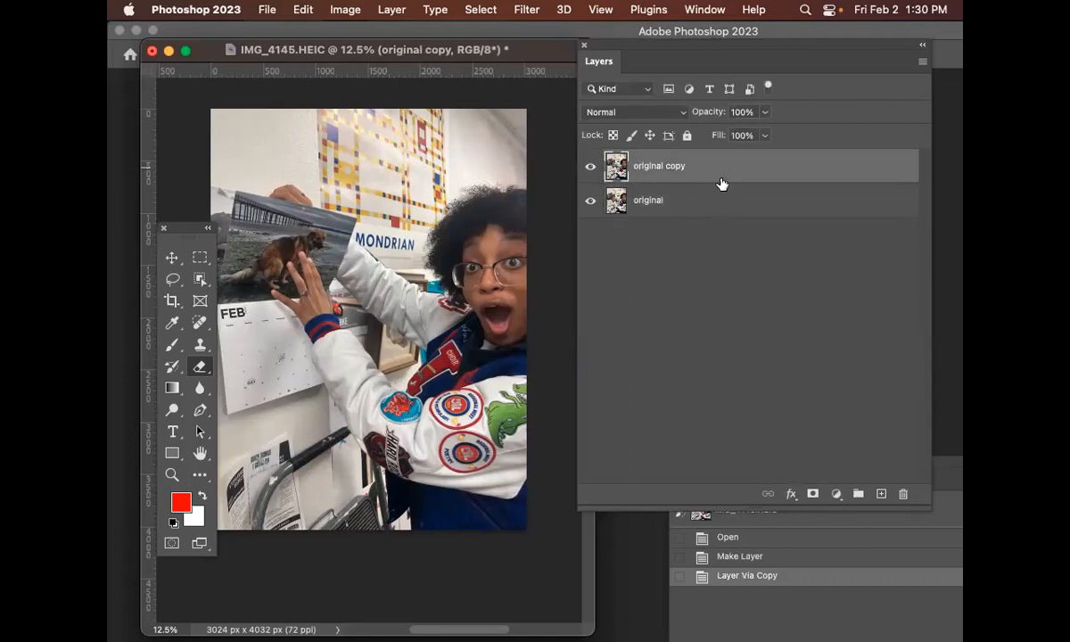
left_click(717, 198)
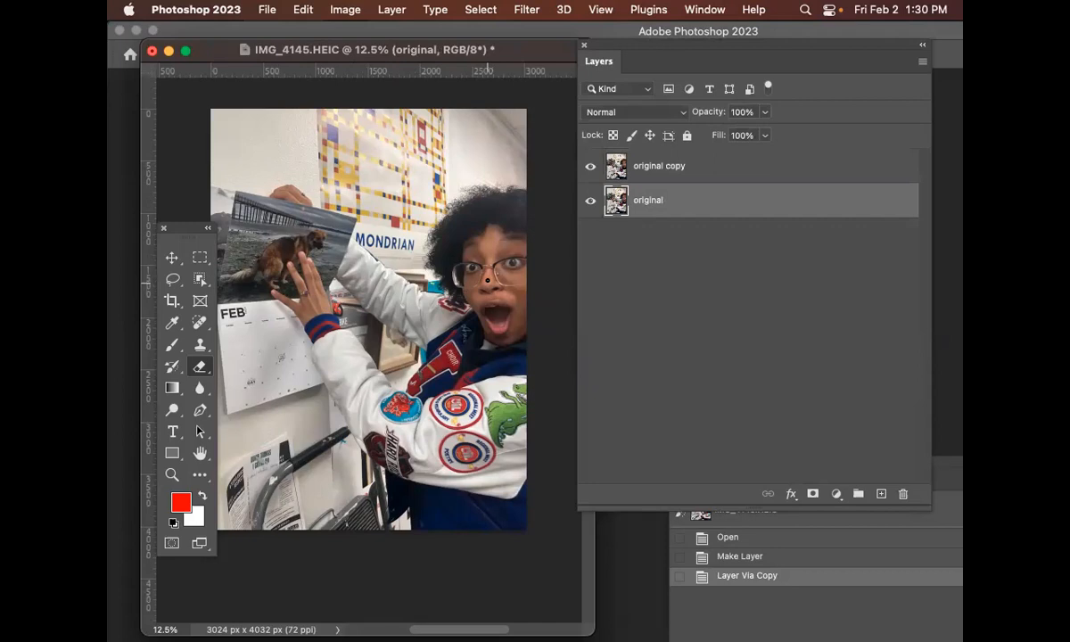
left_click(707, 170)
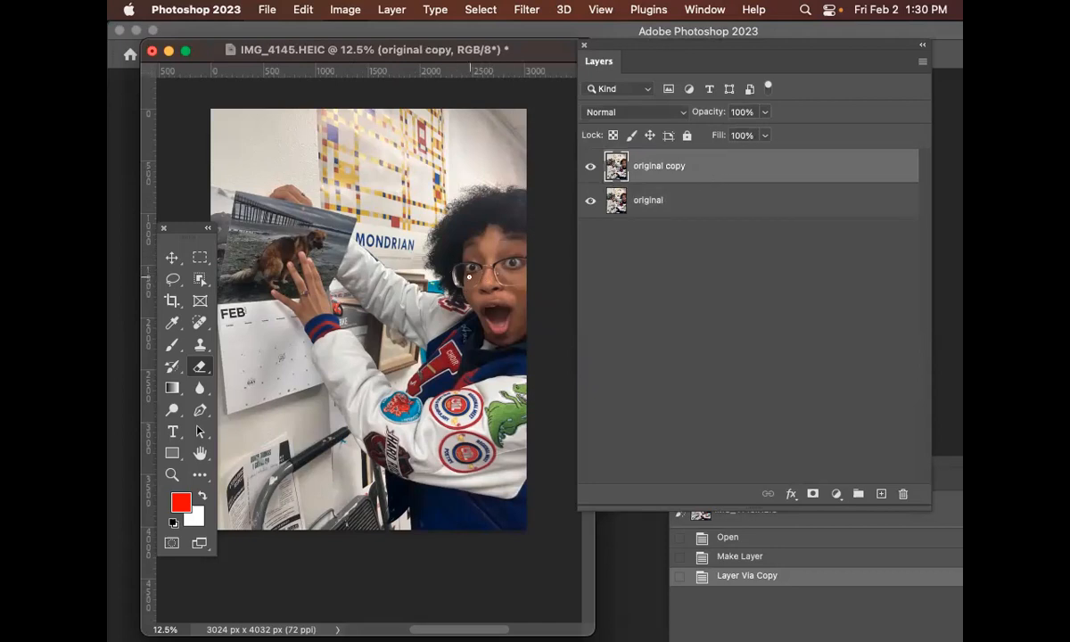
Lock and hide the original layer, and make original copy the active layer
left_click(702, 202)
left_click(689, 135)
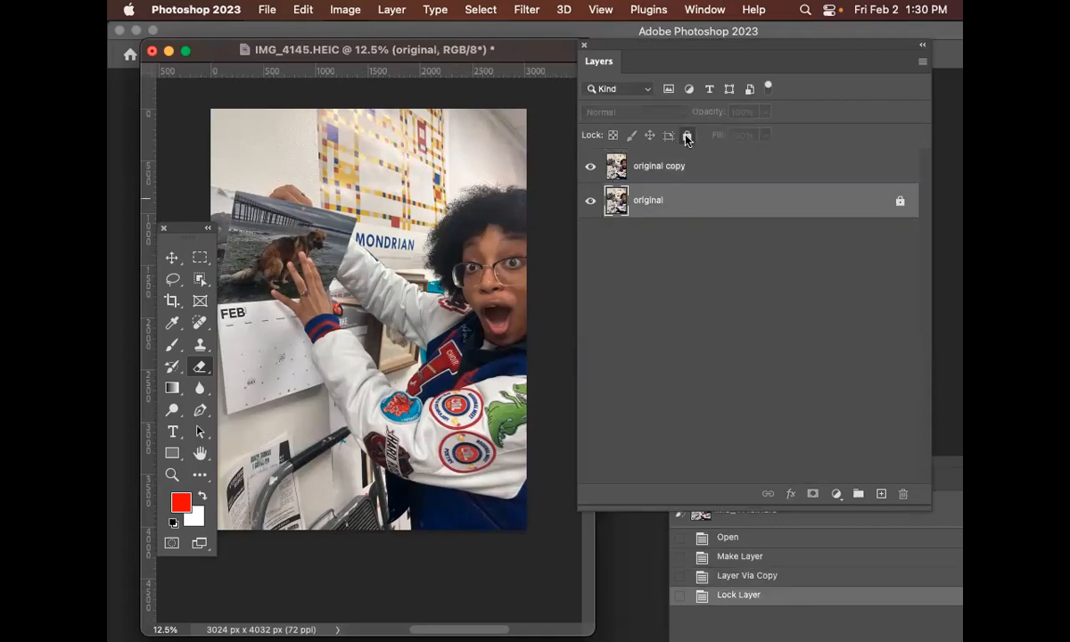
left_click(591, 203)
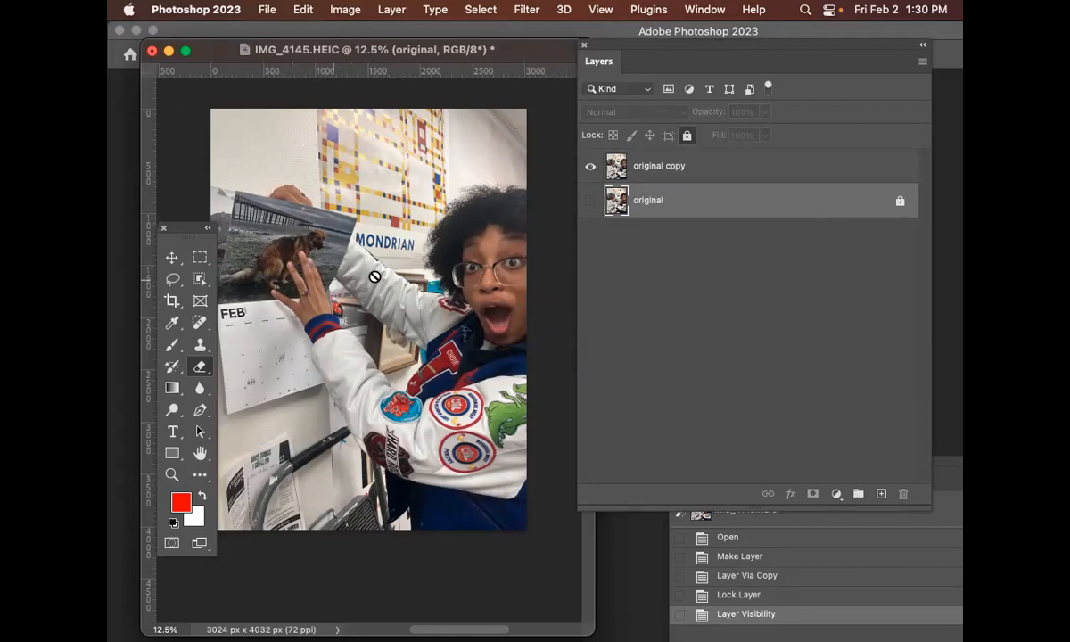
left_click(740, 166)
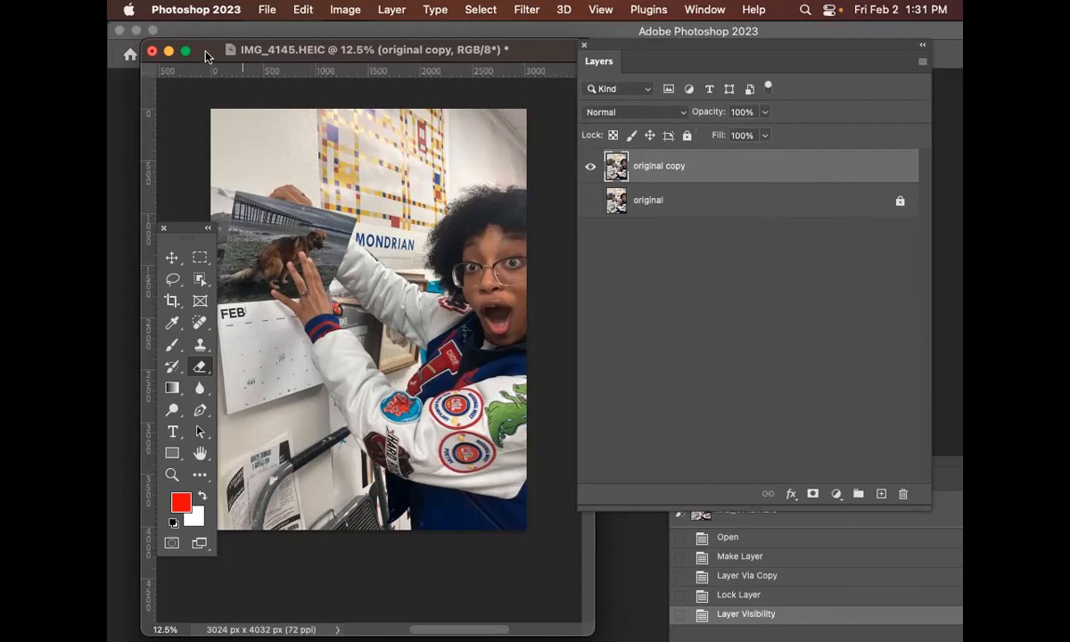
Rearrange the workspace by moving and resizing the document window, the Tools panel and the Layers panel
left_click_drag(208, 51, 212, 34)
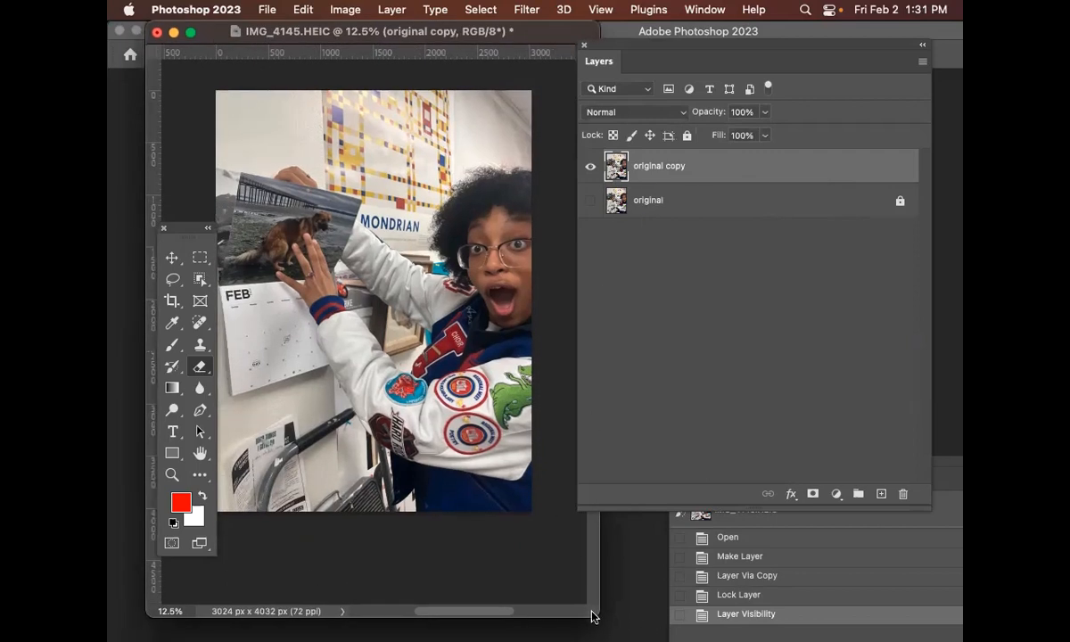
left_click_drag(592, 614, 643, 399)
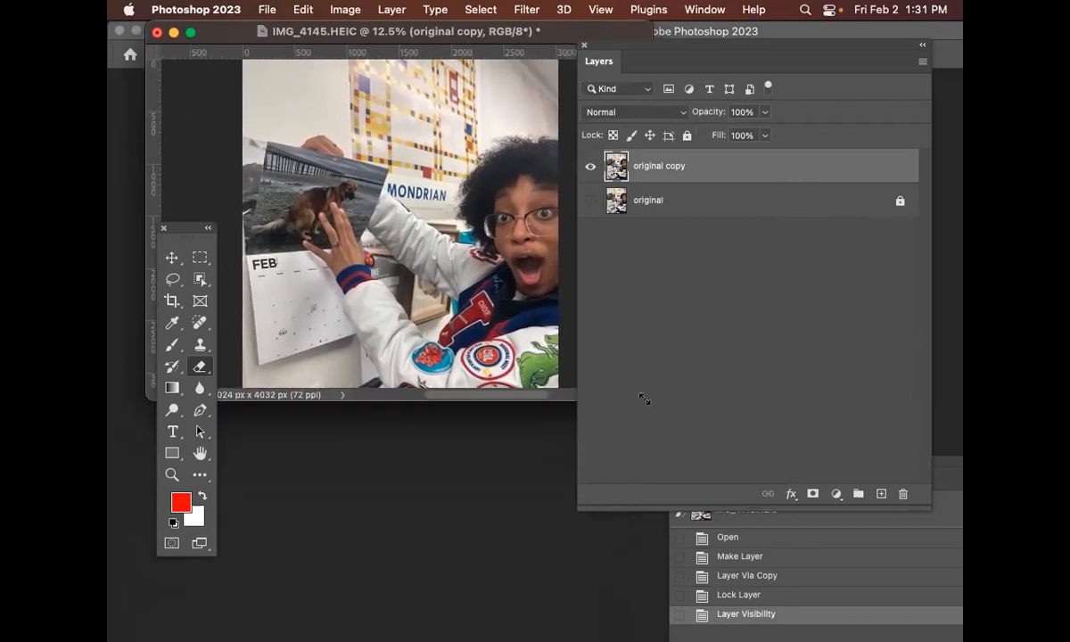
left_click_drag(176, 224, 128, 219)
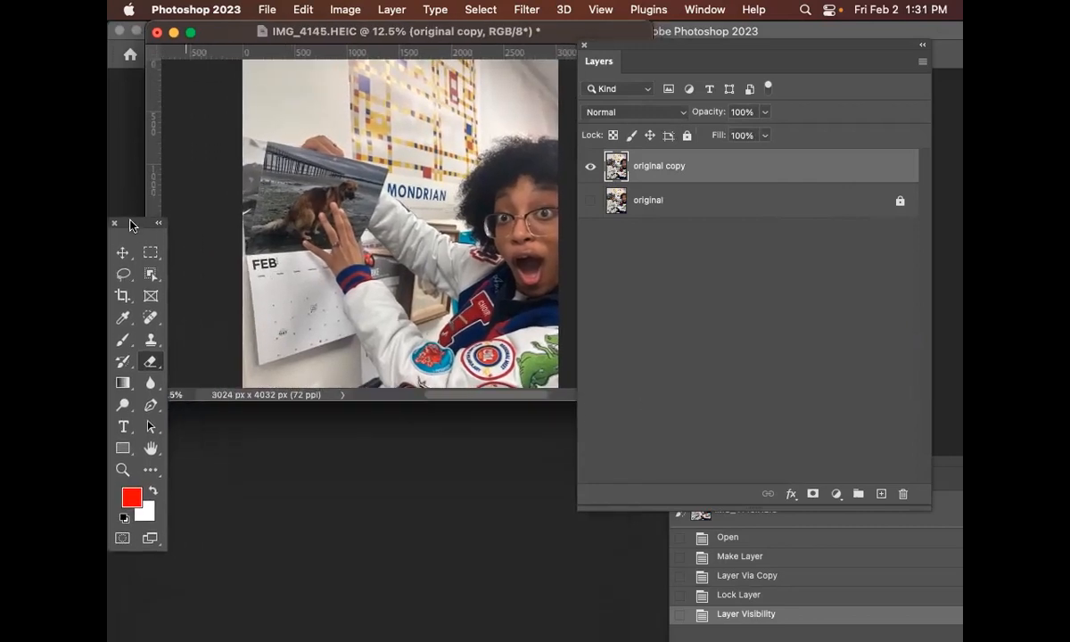
left_click_drag(242, 45, 271, 60)
left_click_drag(639, 39, 700, 66)
left_click_drag(681, 425, 689, 482)
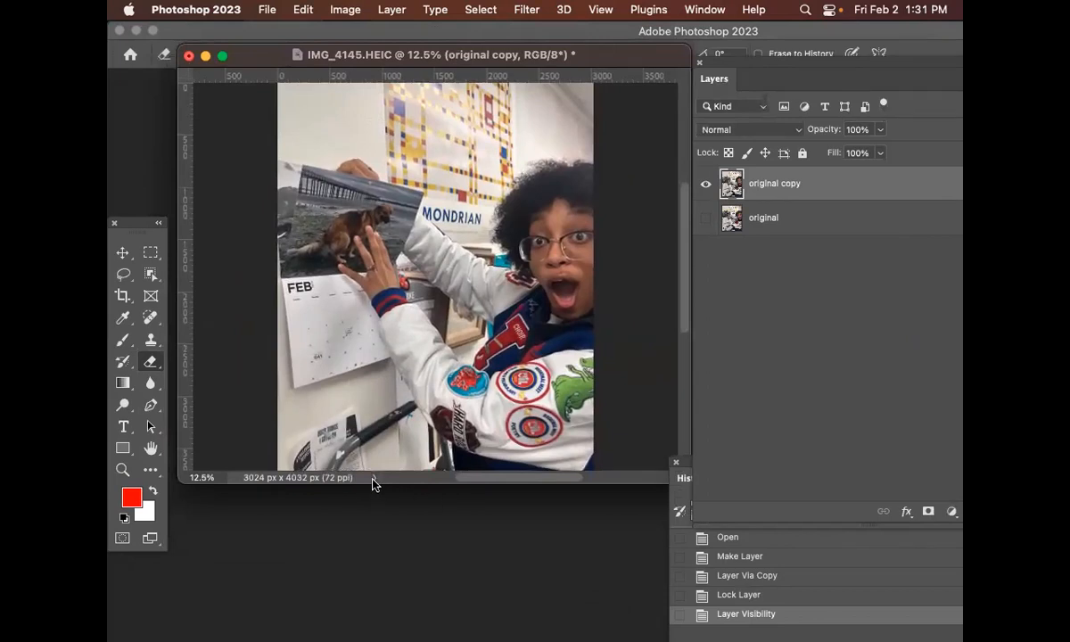
Set the document status bar to show Document Sizes
scroll(374, 483, "right", 5)
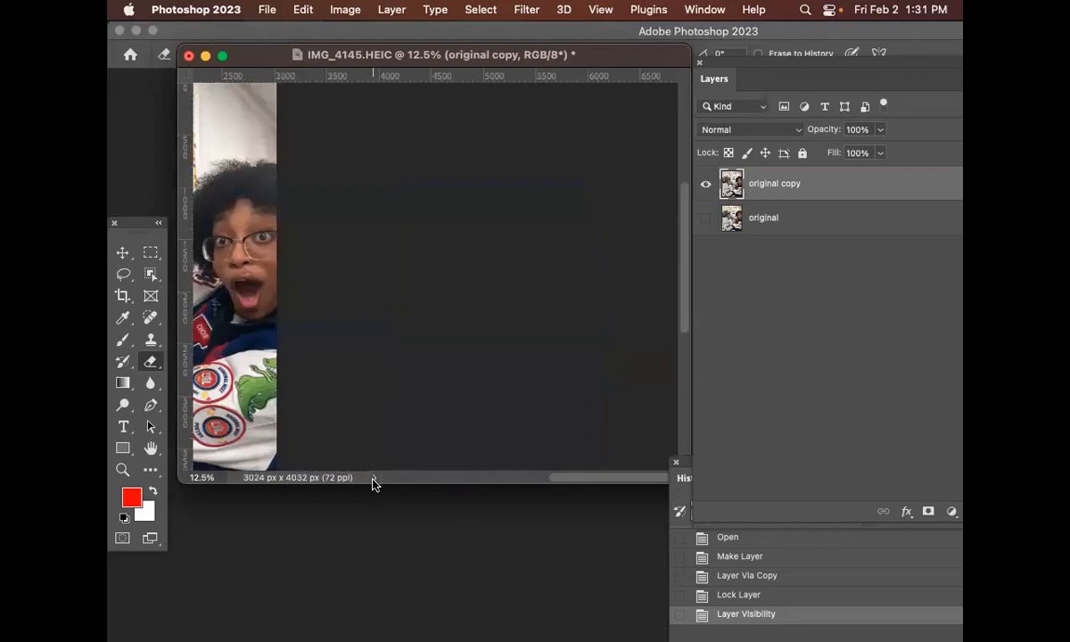
left_click(374, 483)
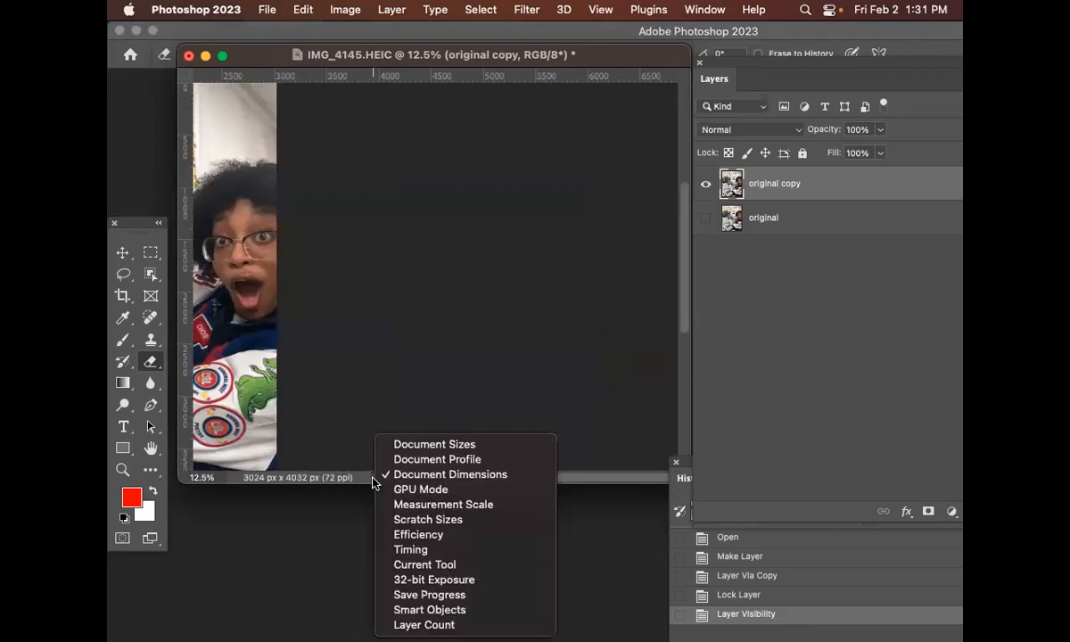
left_click(437, 445)
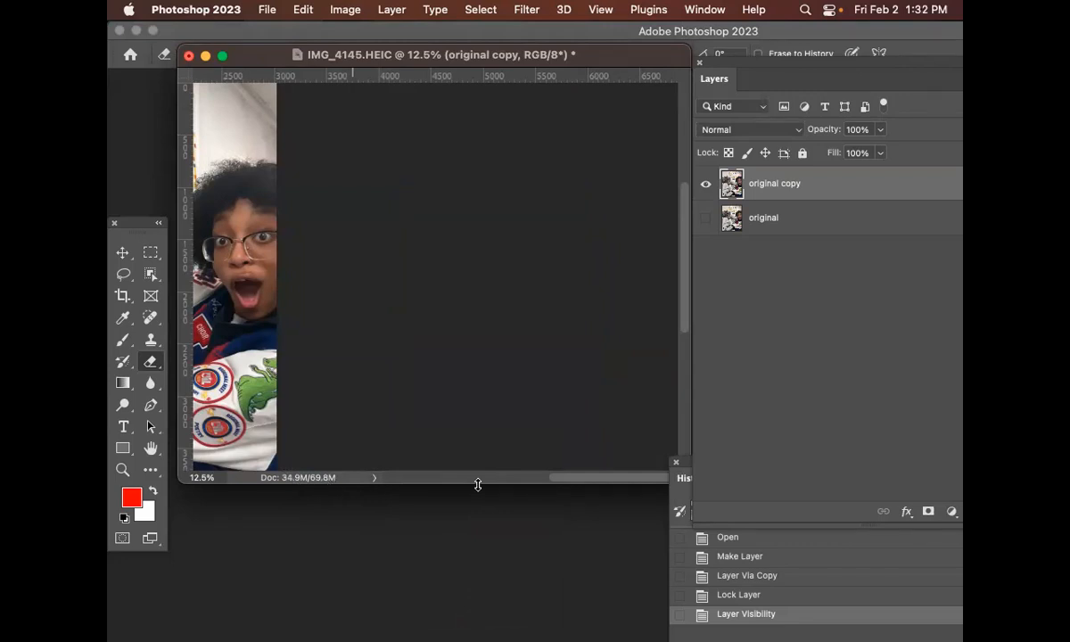
Duplicate the original copy layer to create another copy
key("super+j")
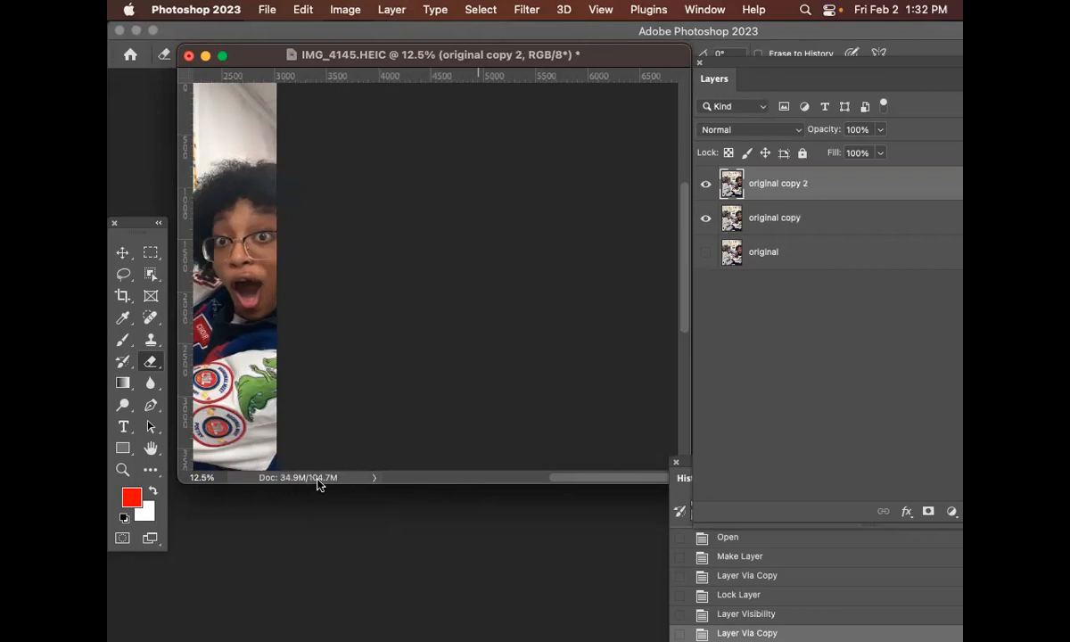
left_click(372, 479)
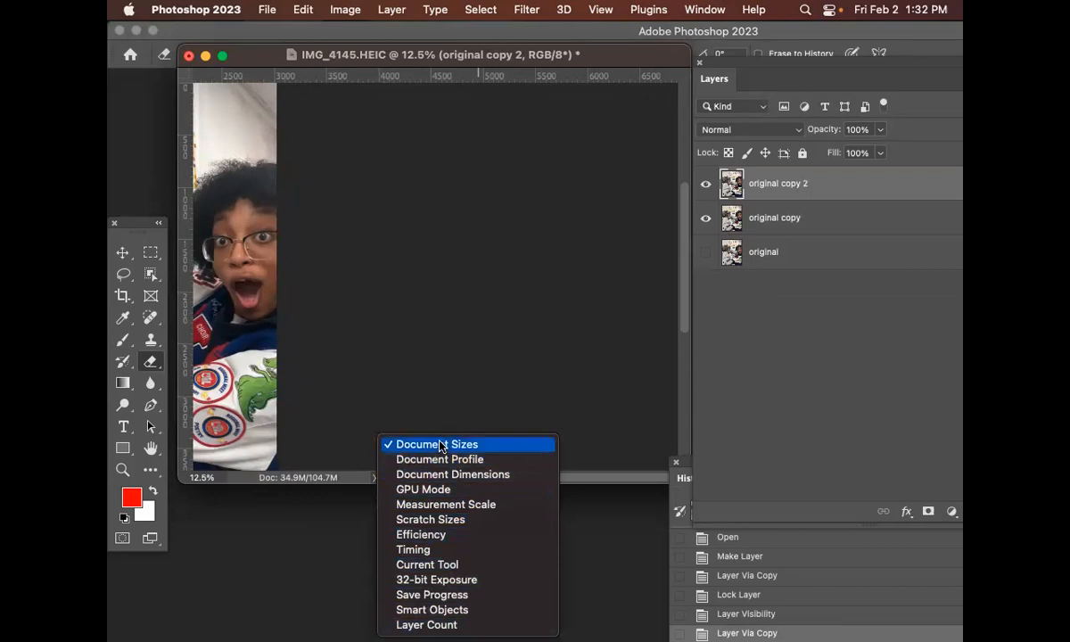
left_click(381, 480)
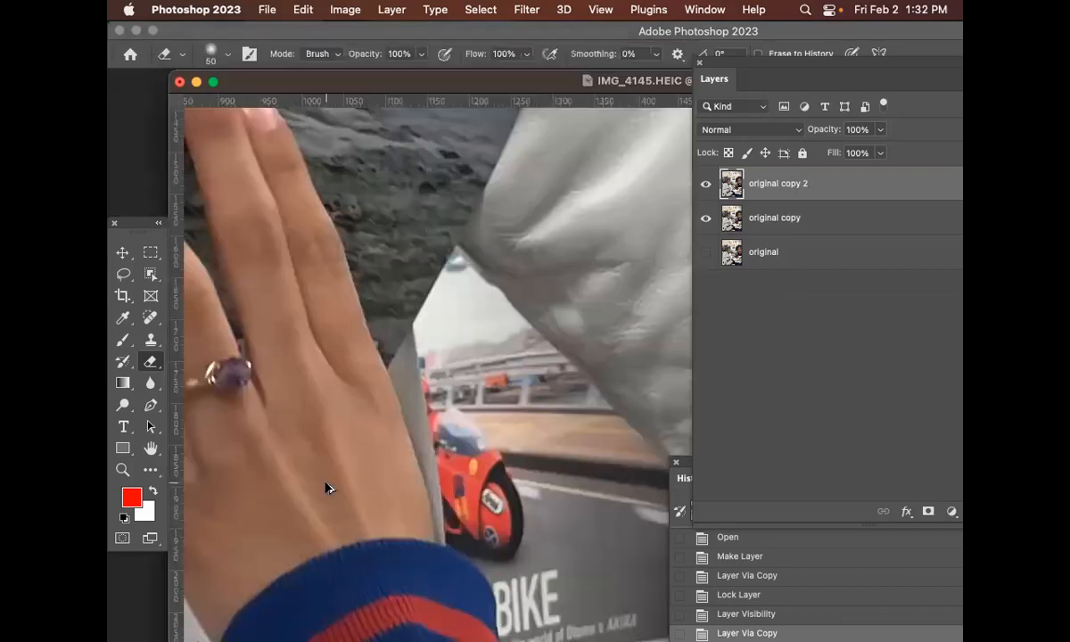
Enlarge the document window around the zoomed-out image
key("super+minus")
key("super+minus")
key("super+minus")
key("super+minus")
key("super+minus")
key("super+minus")
key("super+minus")
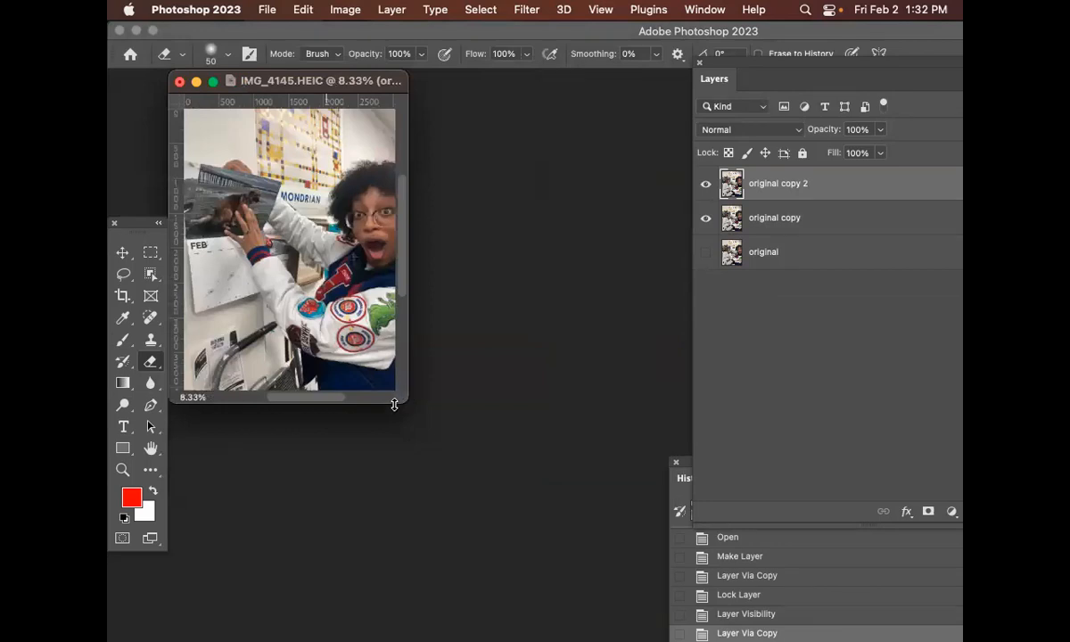
left_click_drag(399, 401, 540, 473)
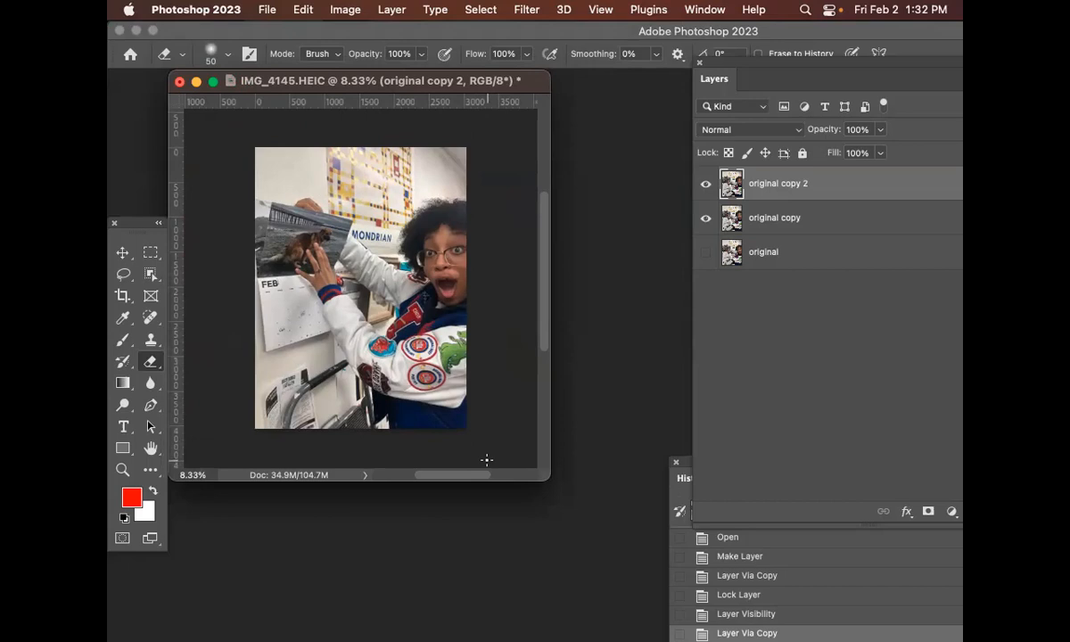
Select each layer in turn in the Layers panel, ending on original copy 2
left_click(848, 218)
left_click(845, 185)
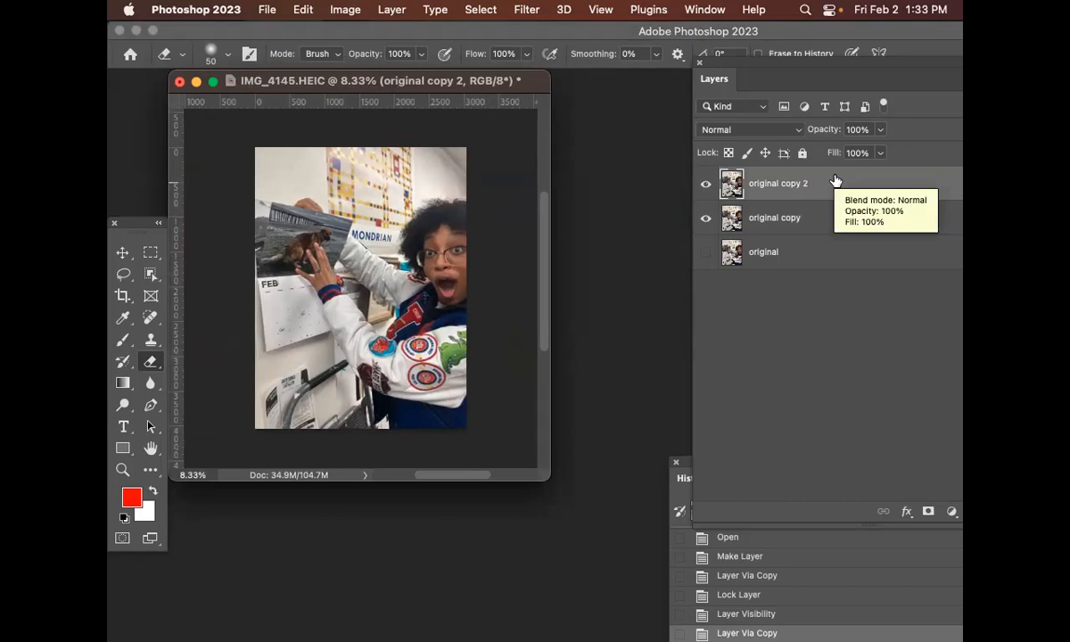
left_click(813, 223)
left_click(829, 185)
left_click(819, 254)
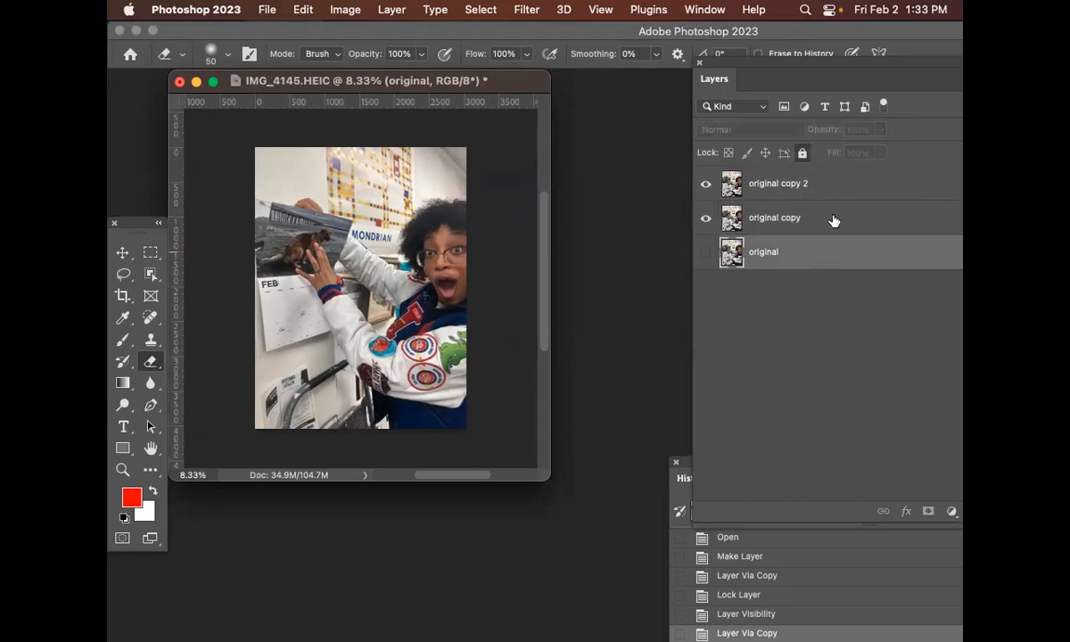
left_click(836, 186)
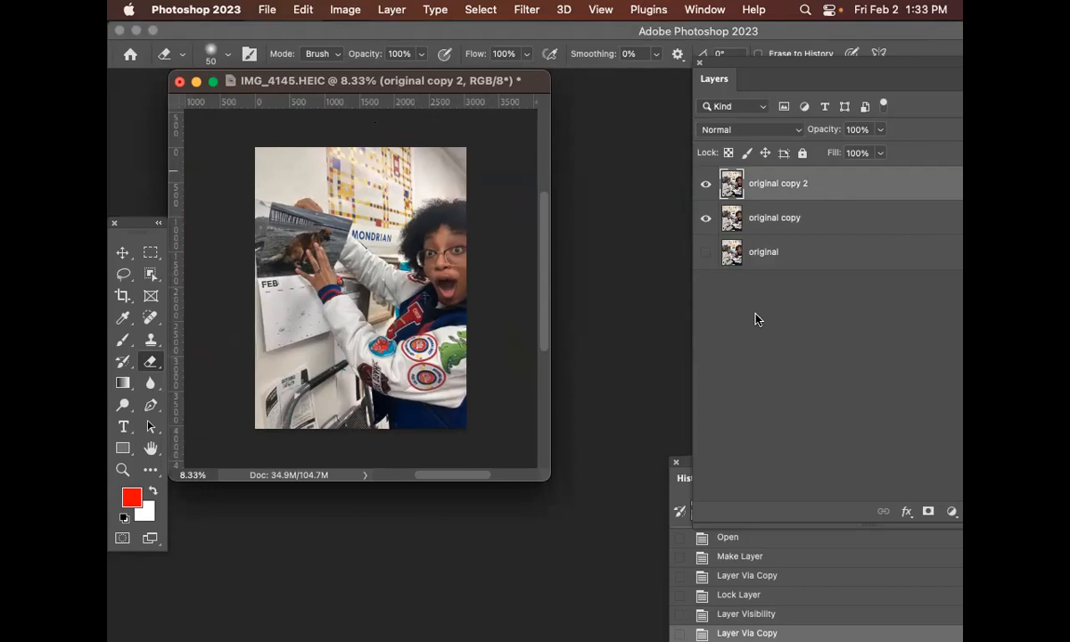
Select the original layer and then original copy, and enlarge the document view of the photo
left_click(825, 252)
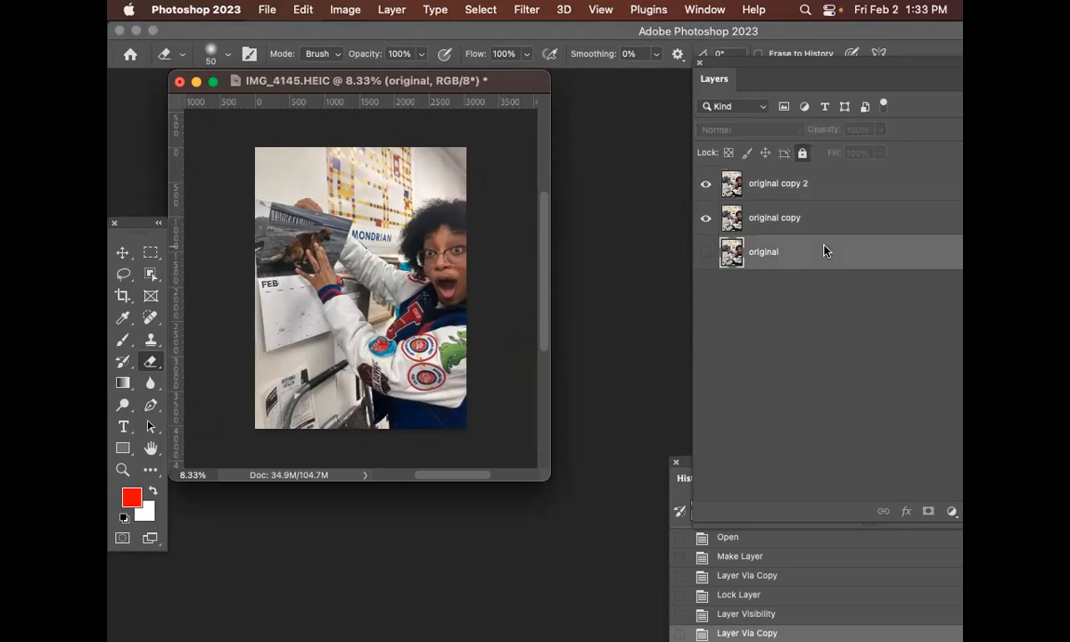
left_click(869, 216)
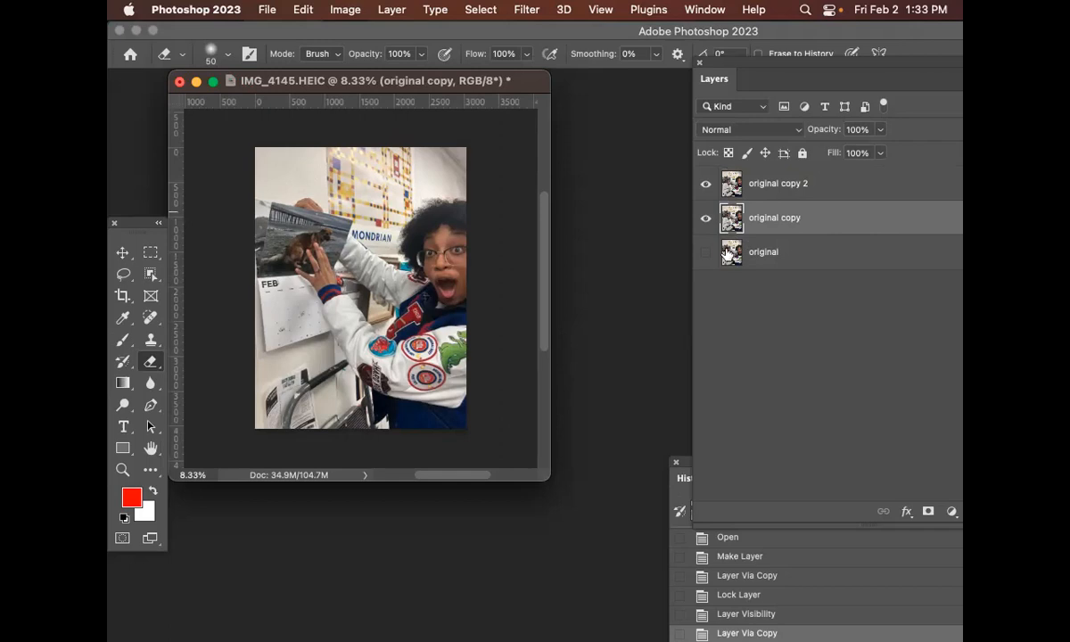
left_click_drag(548, 478, 596, 531)
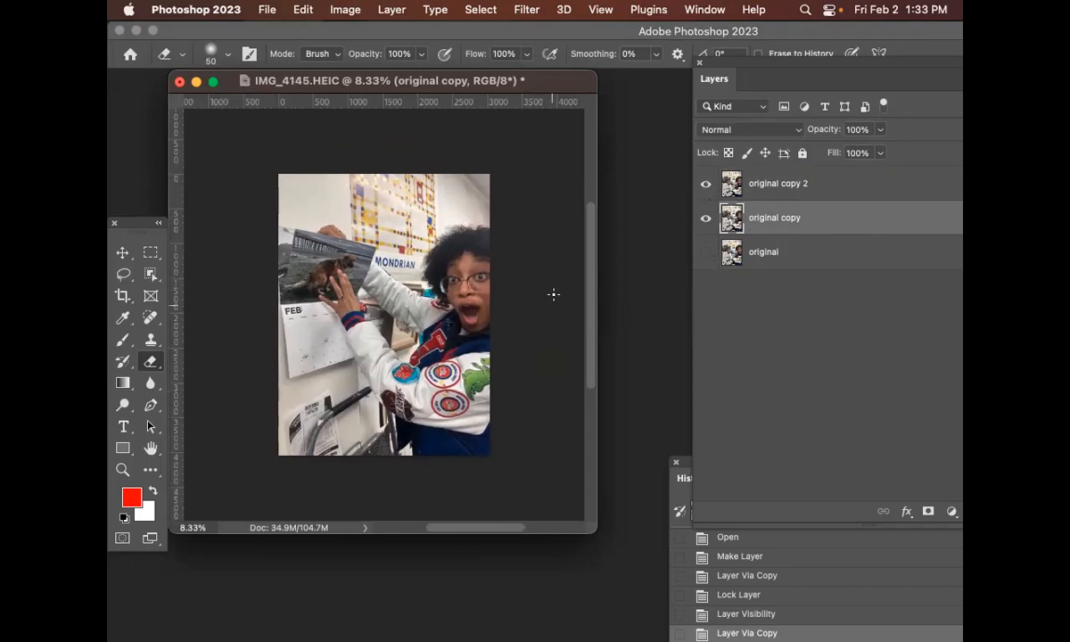
scroll(587, 301, "up", 2)
key("super+=")
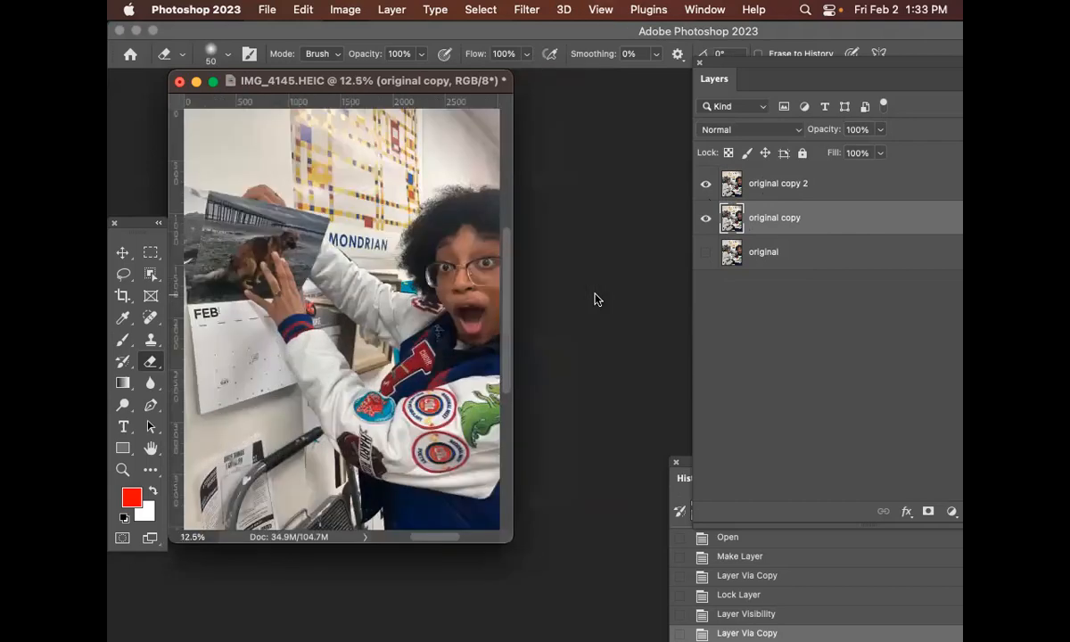
left_click_drag(398, 88, 466, 128)
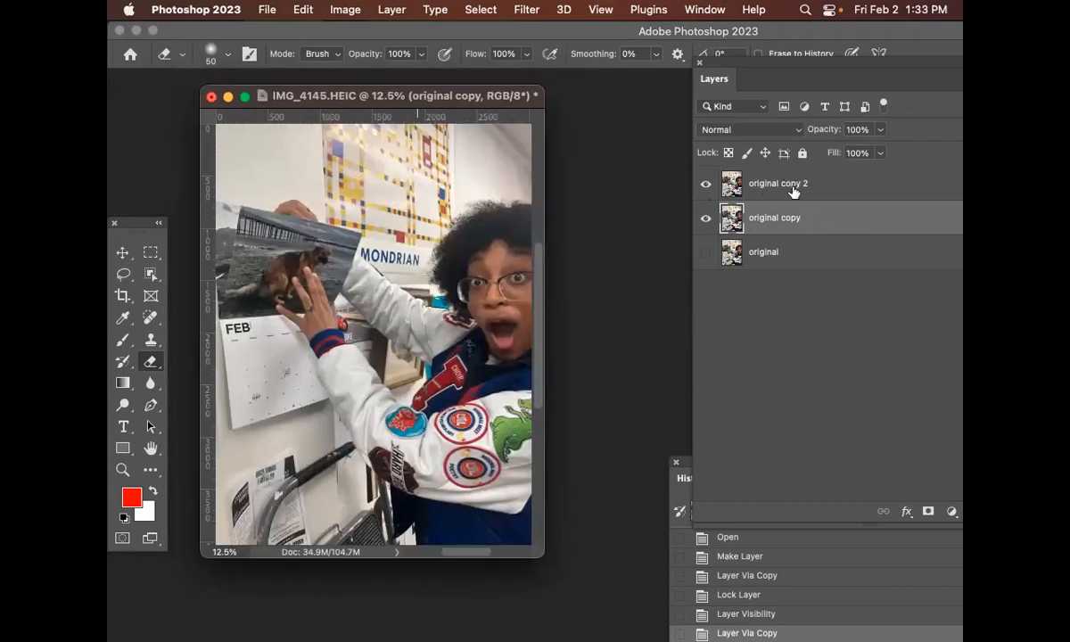
Undo the last layer duplication and open the History panel as a floating panel beside the document
key("super+z")
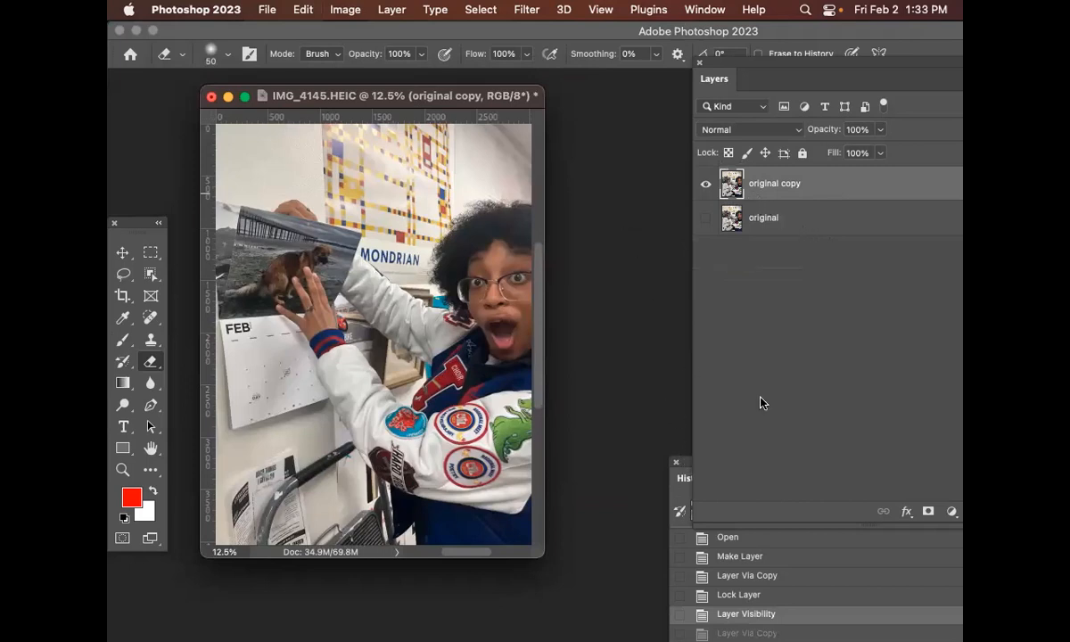
left_click(686, 461)
left_click_drag(765, 462, 648, 95)
left_click(705, 9)
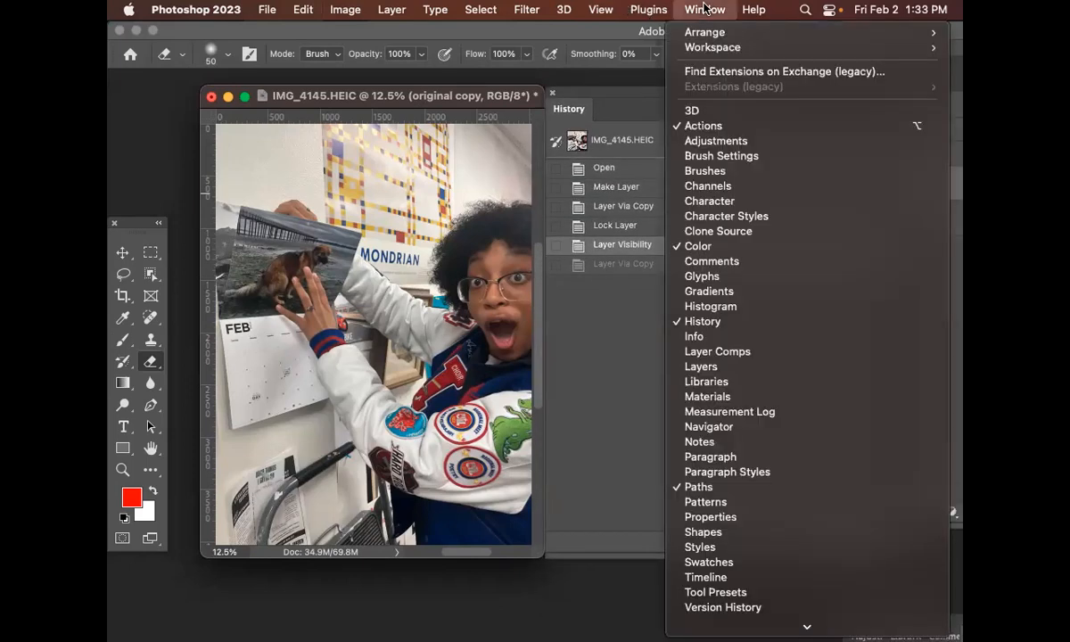
left_click(745, 327)
left_click(679, 9)
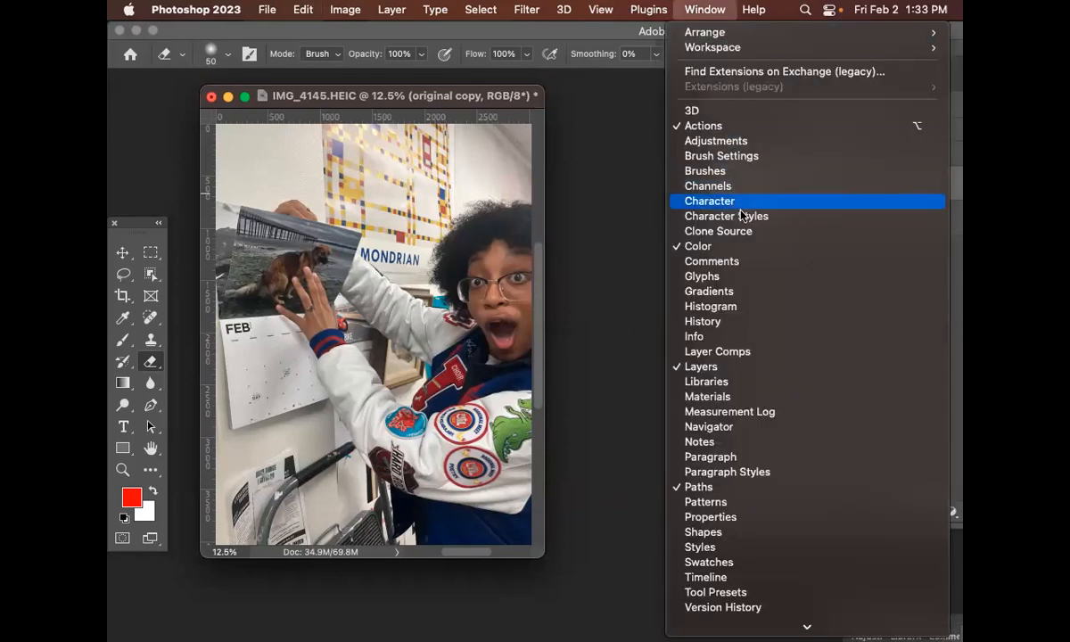
left_click(743, 324)
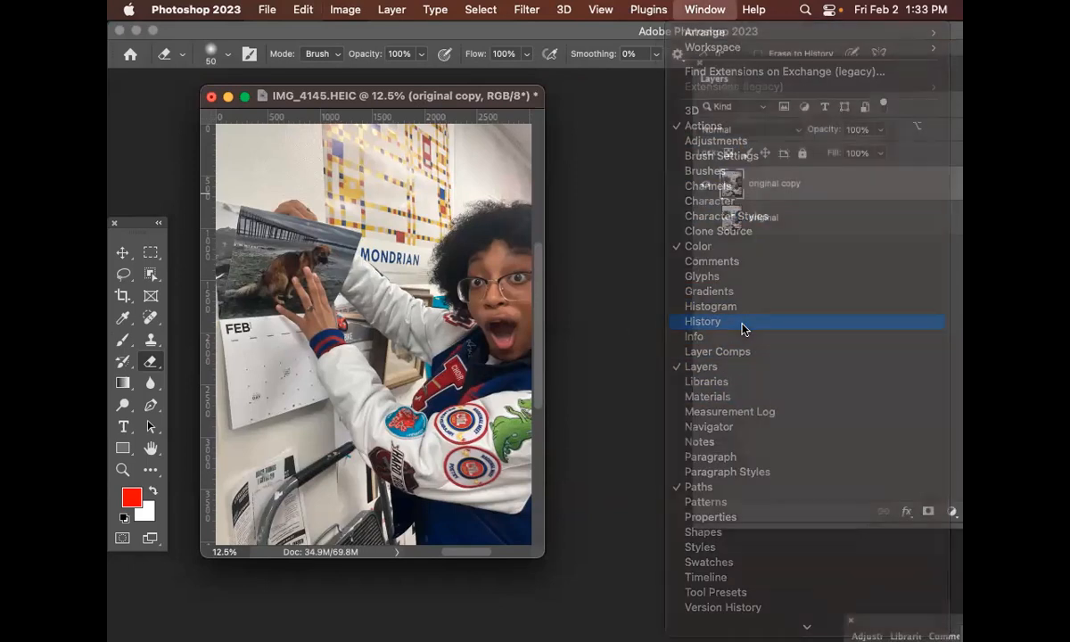
left_click_drag(576, 98, 617, 135)
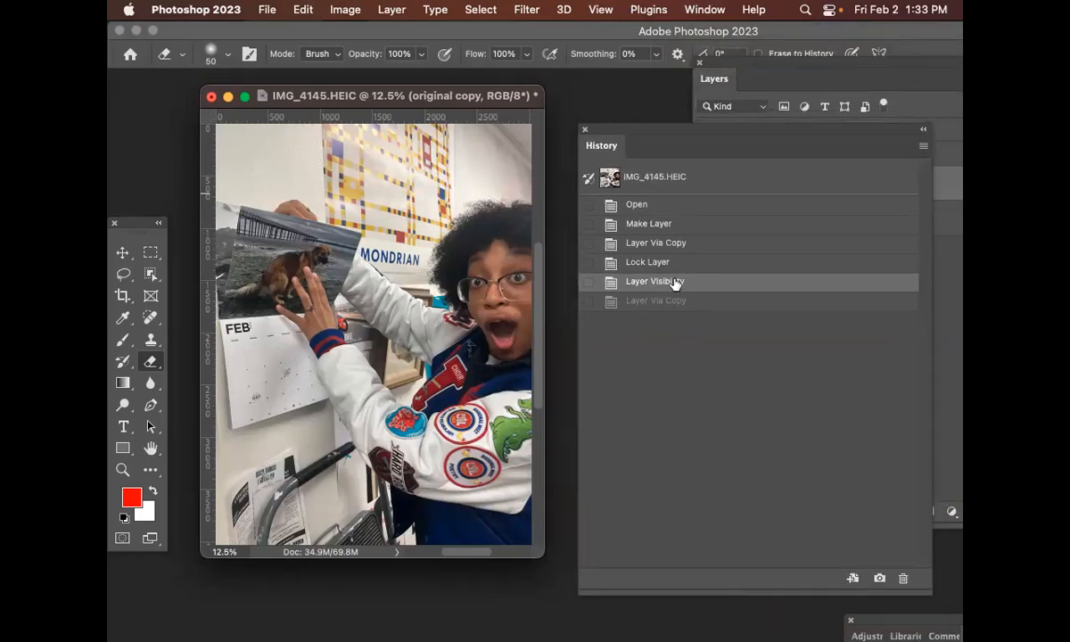
left_click(707, 208)
left_click_drag(707, 131, 386, 191)
Step through the History states from Make Layer down to the final Layer Via Copy state
left_click(358, 283)
left_click(368, 301)
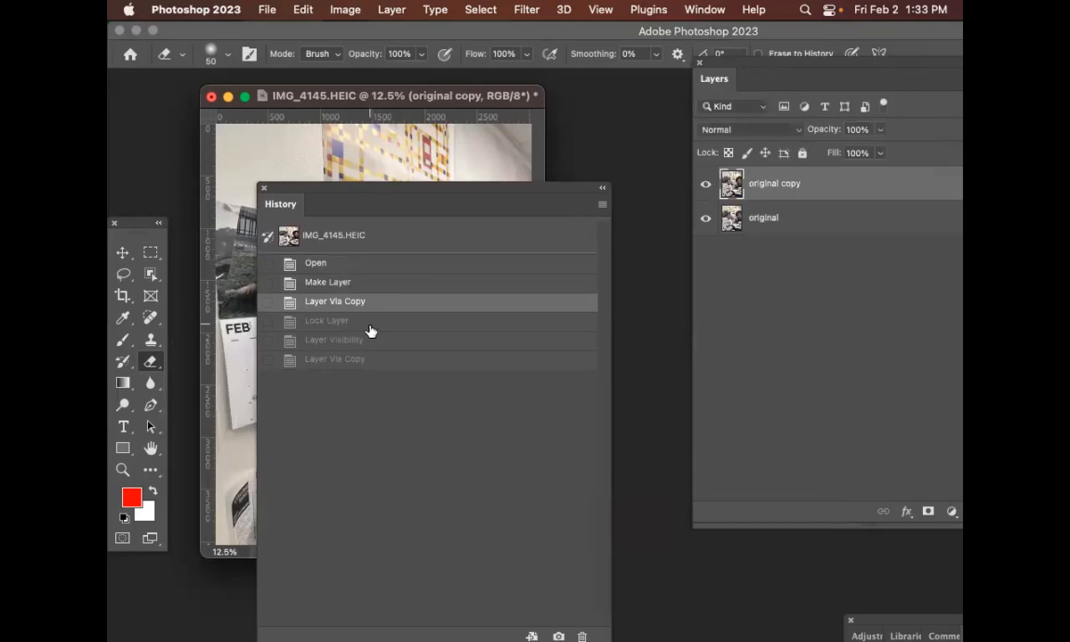
left_click(346, 322)
left_click(352, 340)
left_click(357, 357)
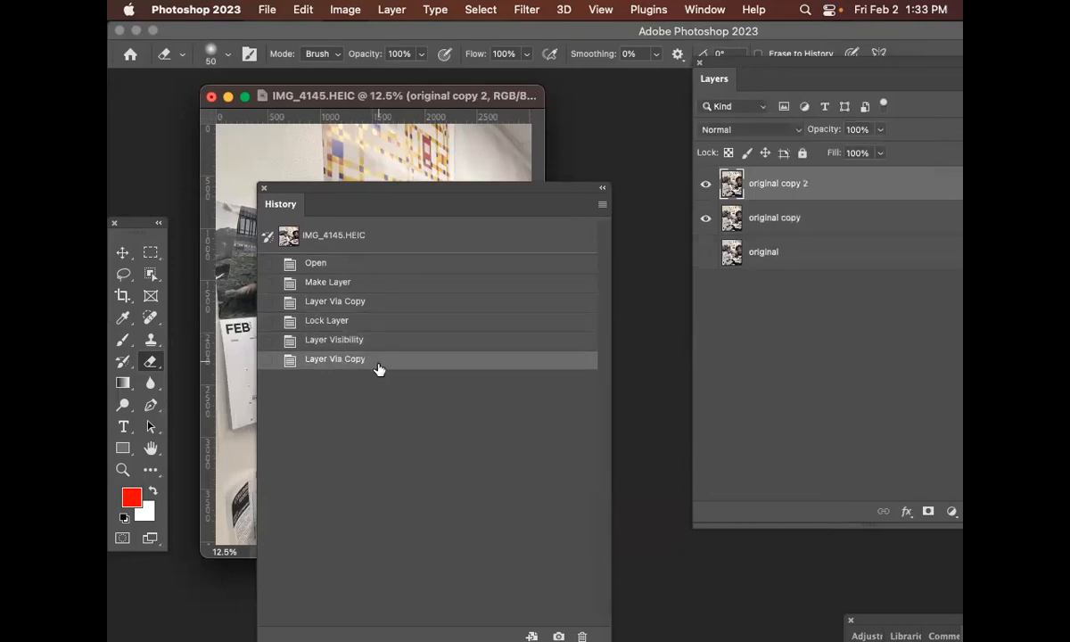
Reposition the floating History panel below the Layers panel
left_click_drag(430, 187, 755, 310)
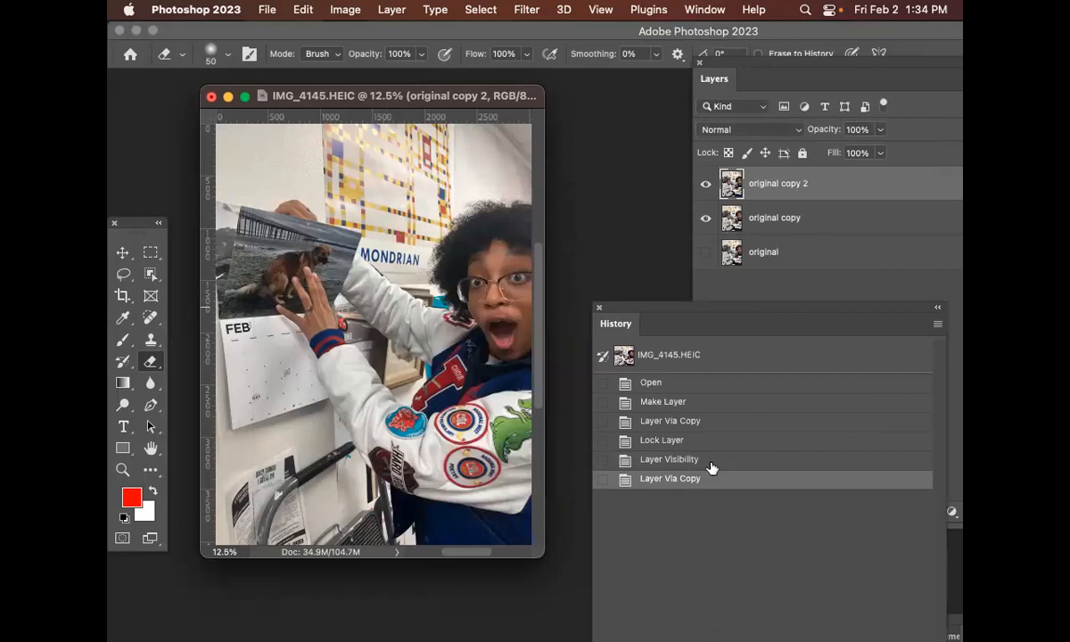
left_click_drag(696, 314, 676, 114)
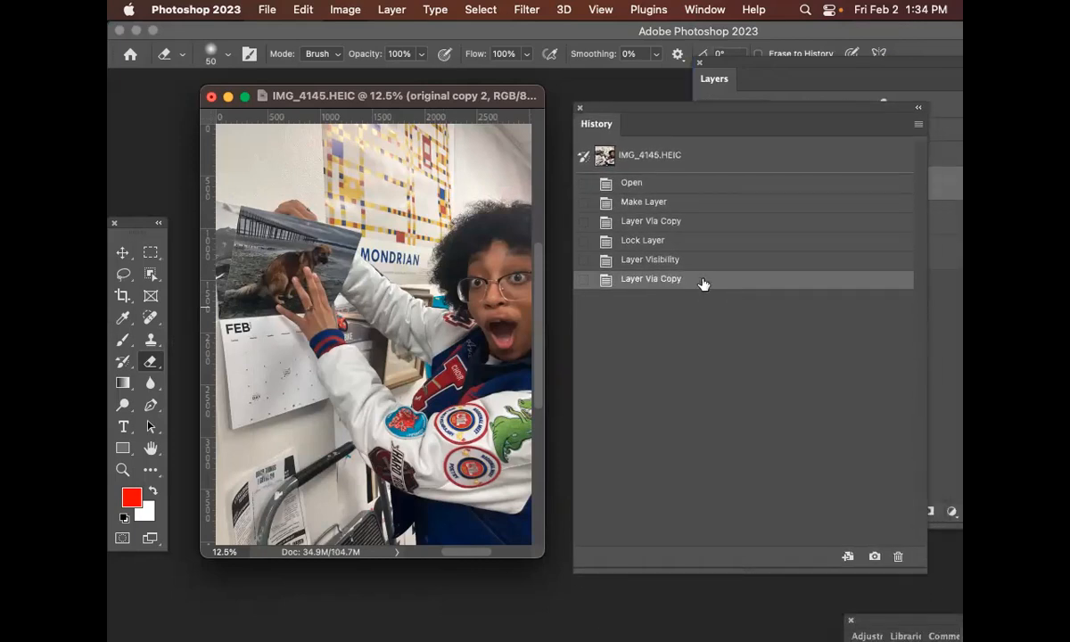
left_click_drag(669, 106, 675, 284)
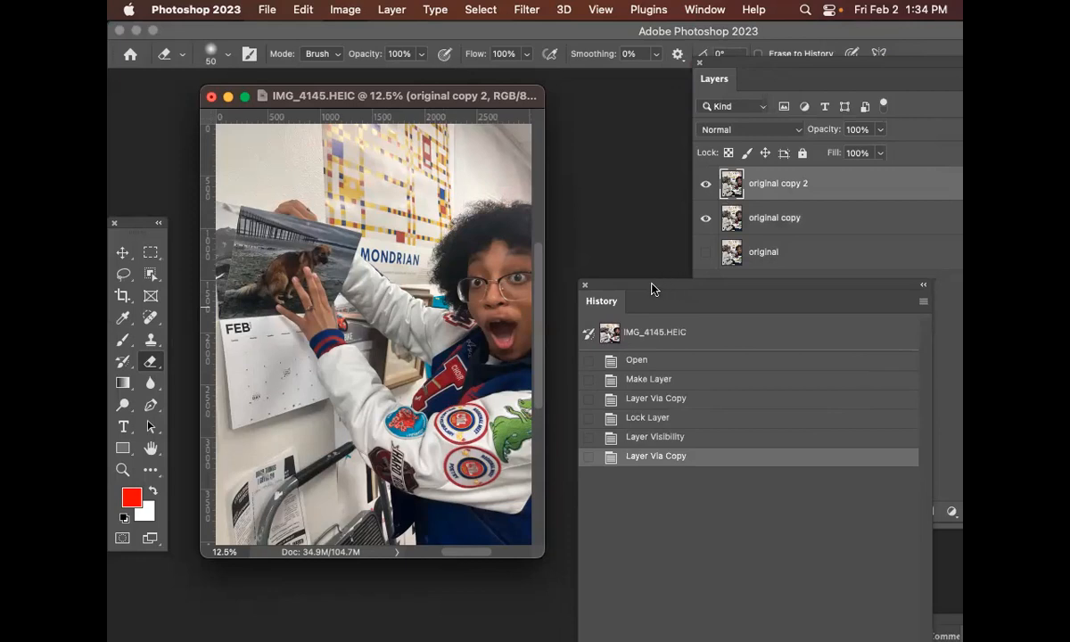
Save the document in Photoshop format to Downloads as Ava_edit_1_an.psd
key("super+shift+s")
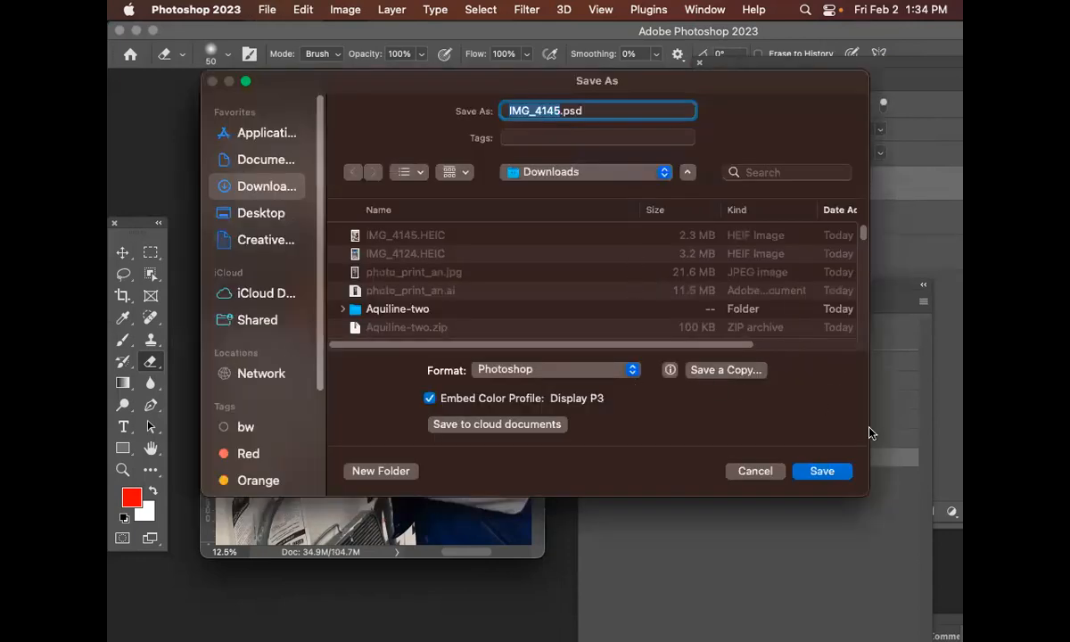
left_click(631, 371)
left_click(631, 373)
type("Ava_")
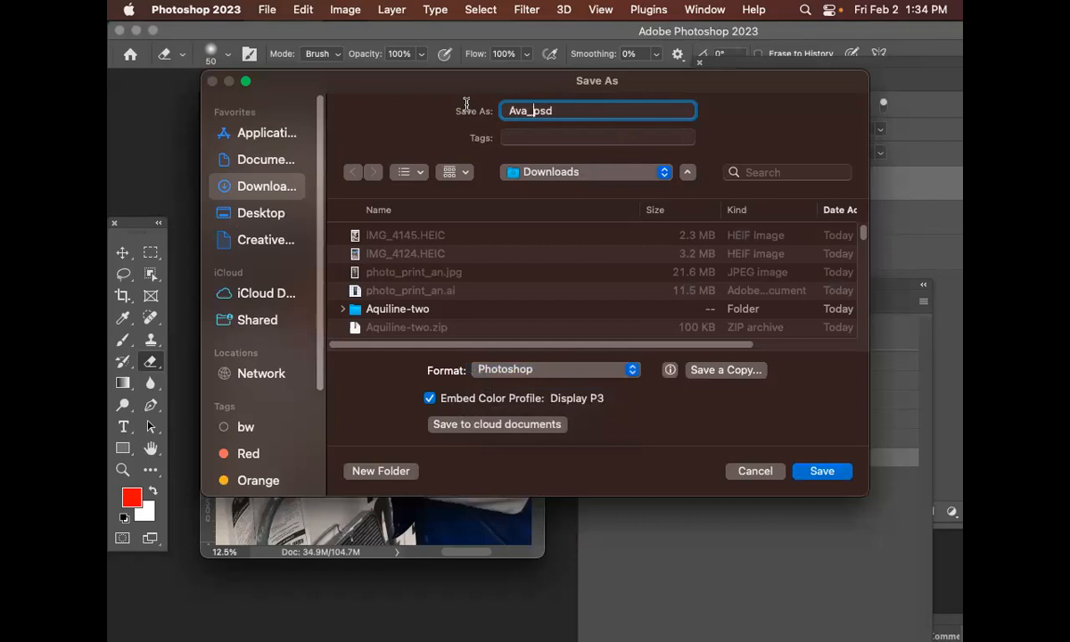
type("edit_1_an")
left_click_drag(605, 111, 500, 99)
left_click(648, 110)
left_click_drag(648, 111, 448, 100)
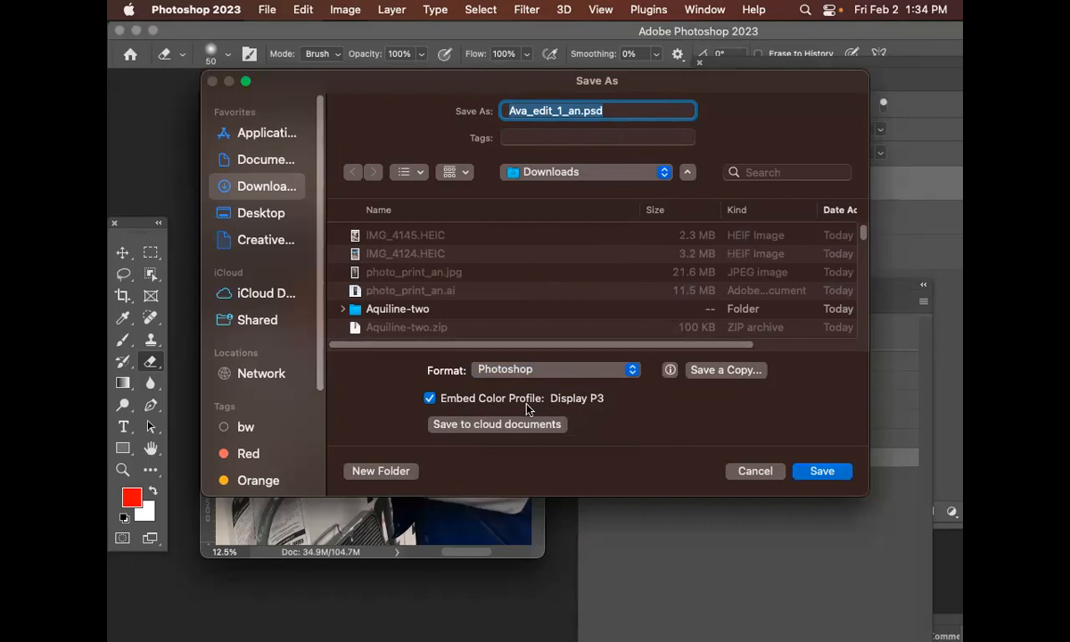
left_click(824, 472)
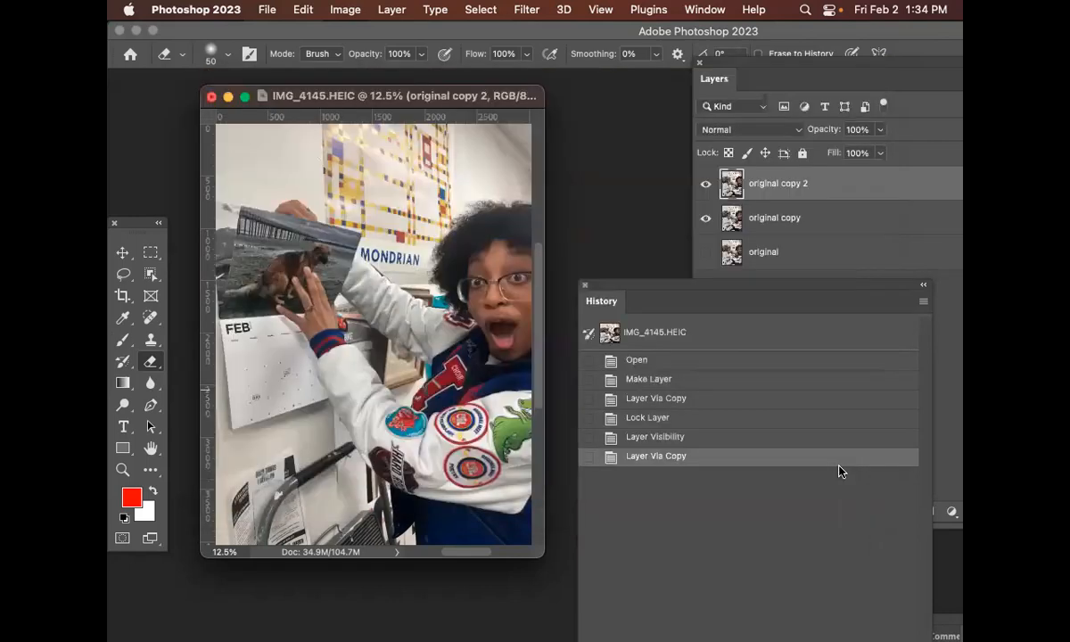
left_click(806, 353)
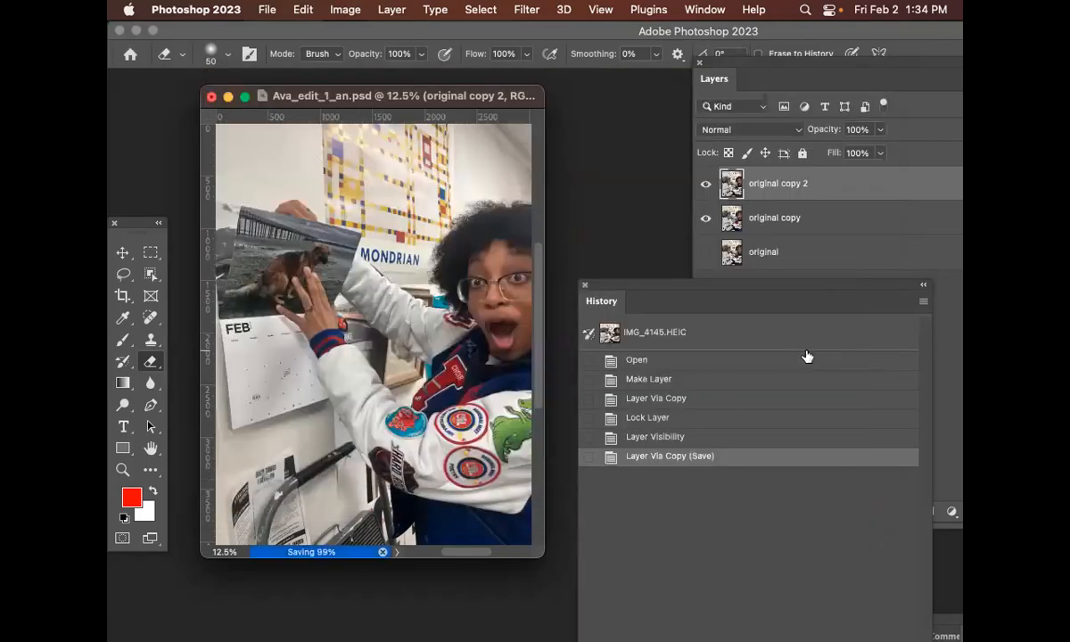
Zoom out, resize the document window and move the History panel lower beneath the Layers panel
left_click_drag(619, 290, 628, 242)
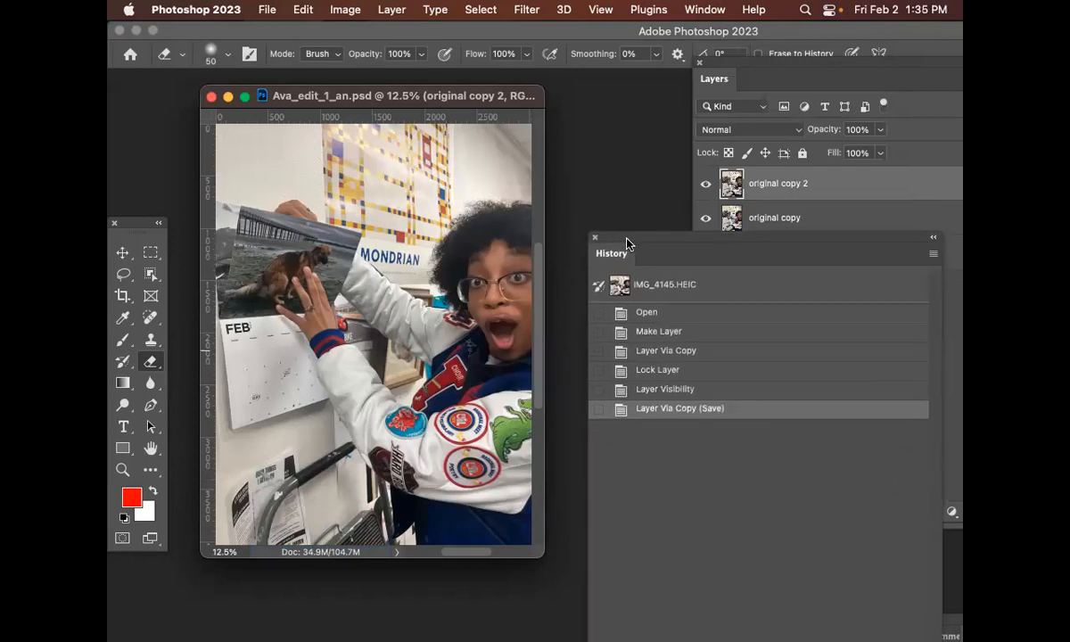
key("super+minus")
left_click_drag(435, 417, 555, 529)
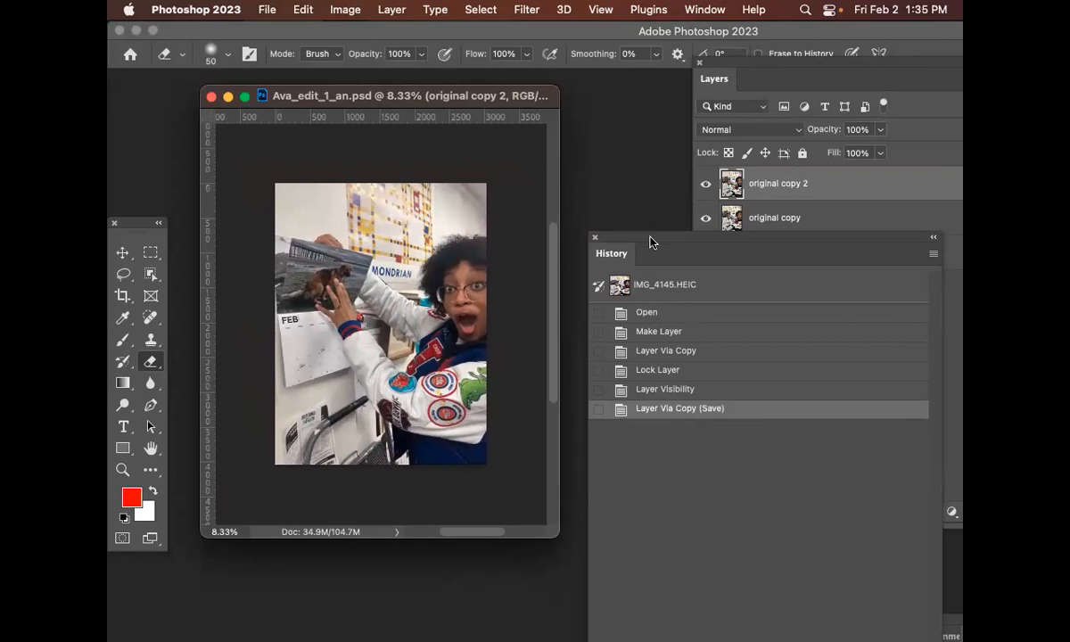
left_click_drag(646, 238, 684, 346)
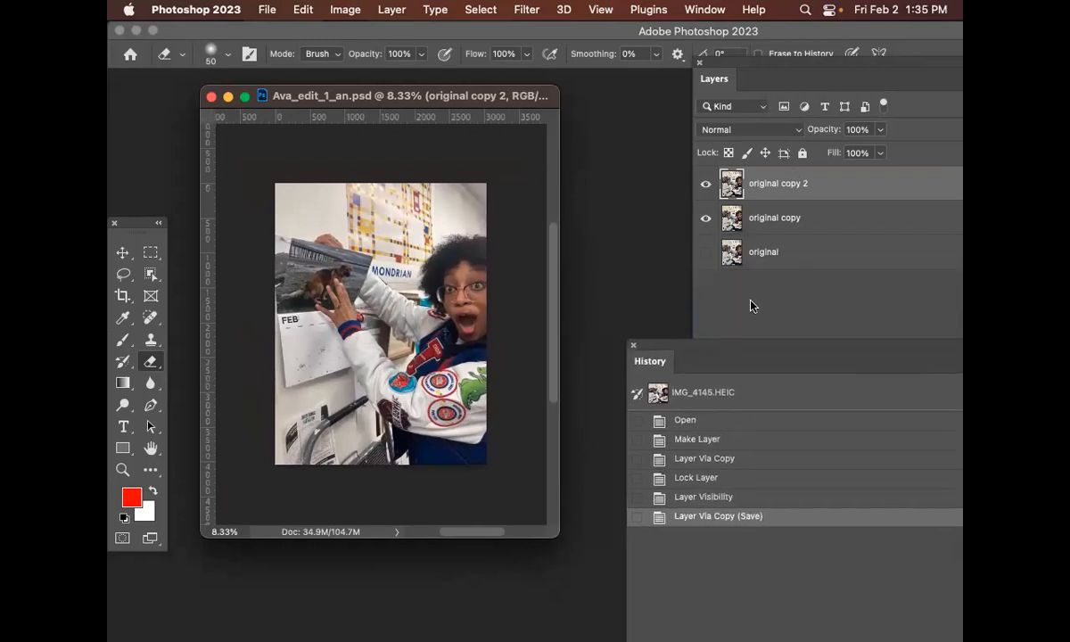
Hide the original copy layer and select the original copy 2 layer
left_click(760, 300)
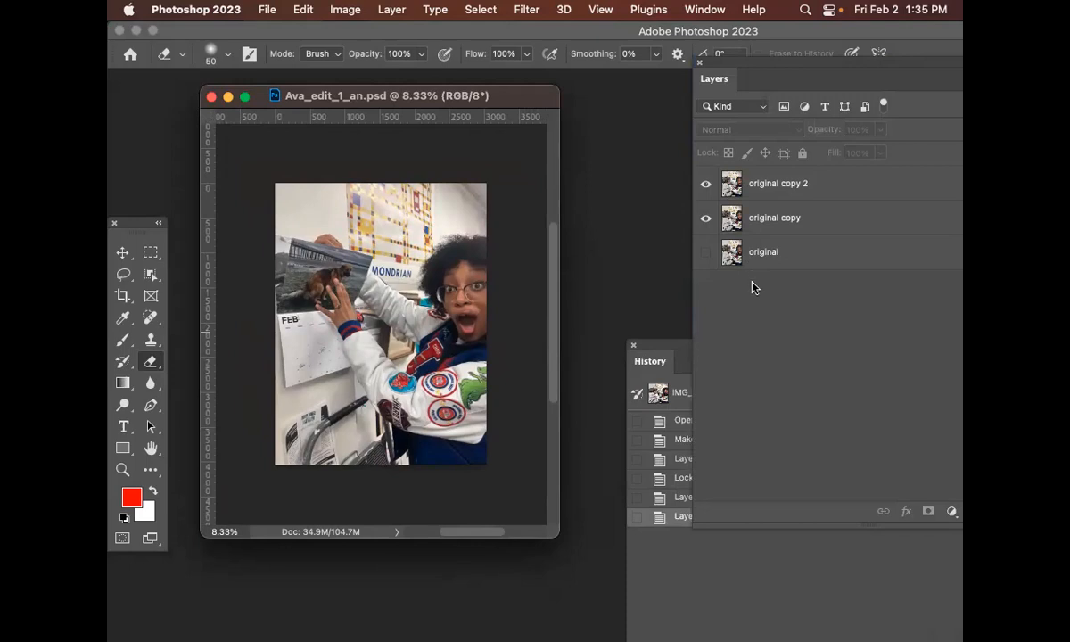
left_click(705, 218)
left_click(829, 195)
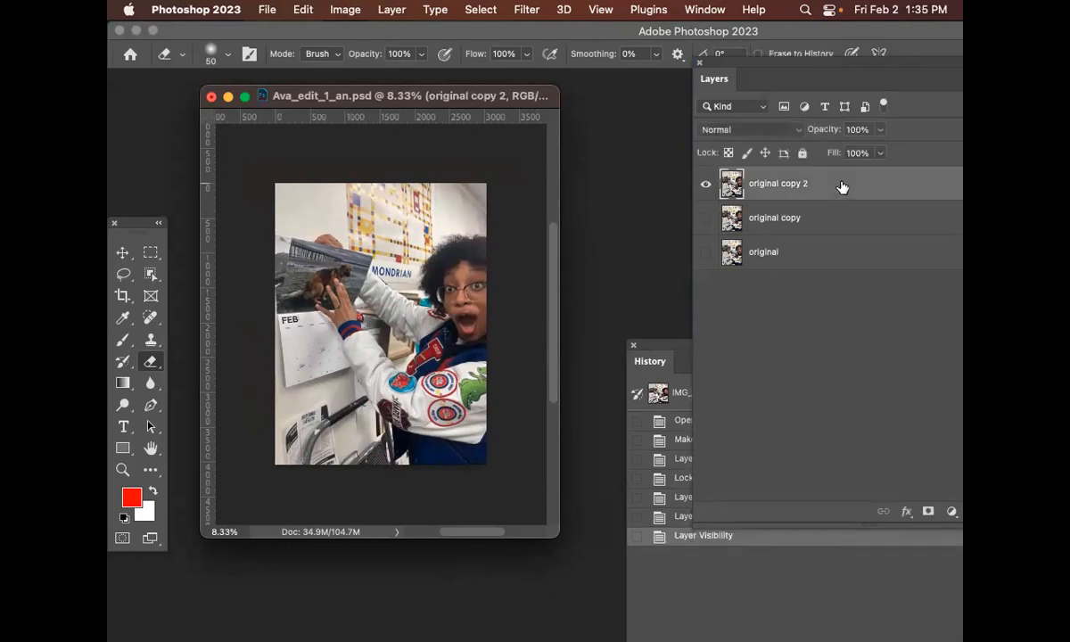
Float the Layers panel and add a Curves adjustment layer above original copy 2
left_click_drag(781, 64, 687, 100)
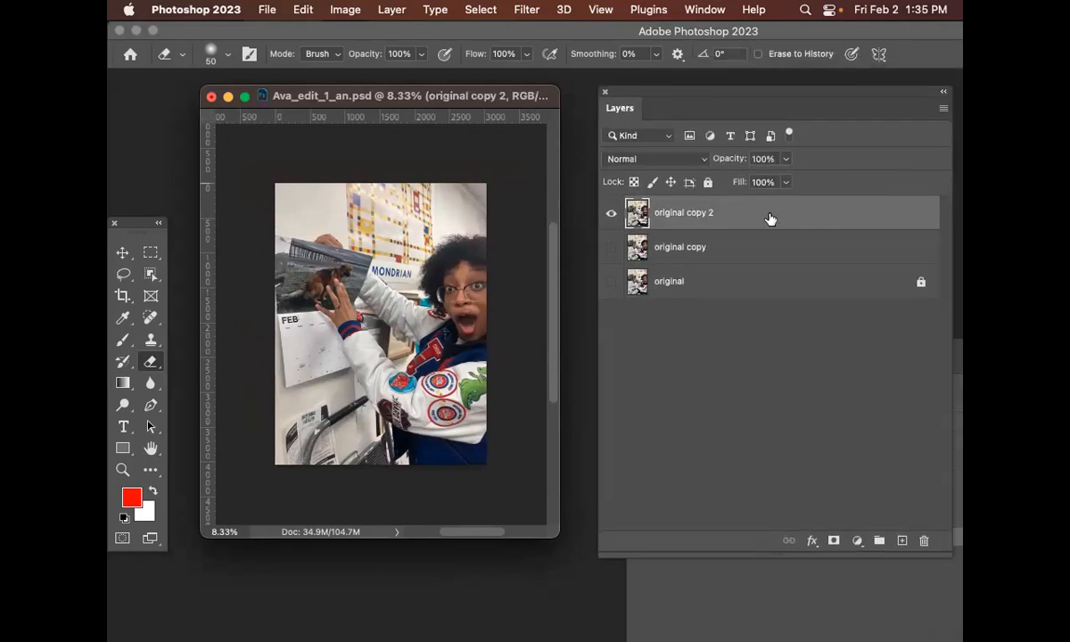
left_click(344, 9)
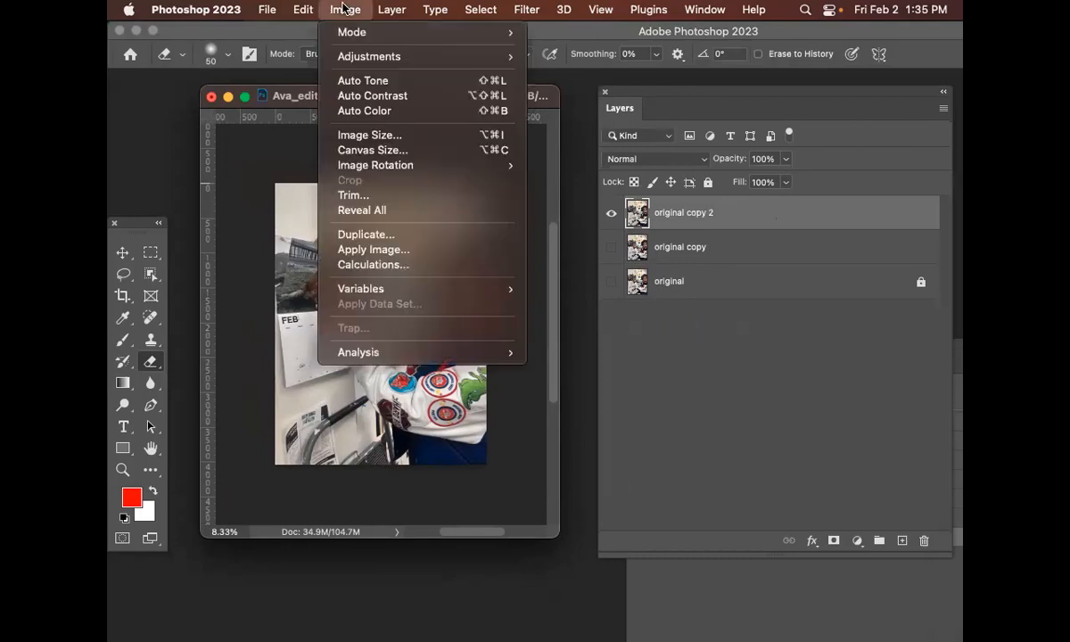
mouse_move(376, 9)
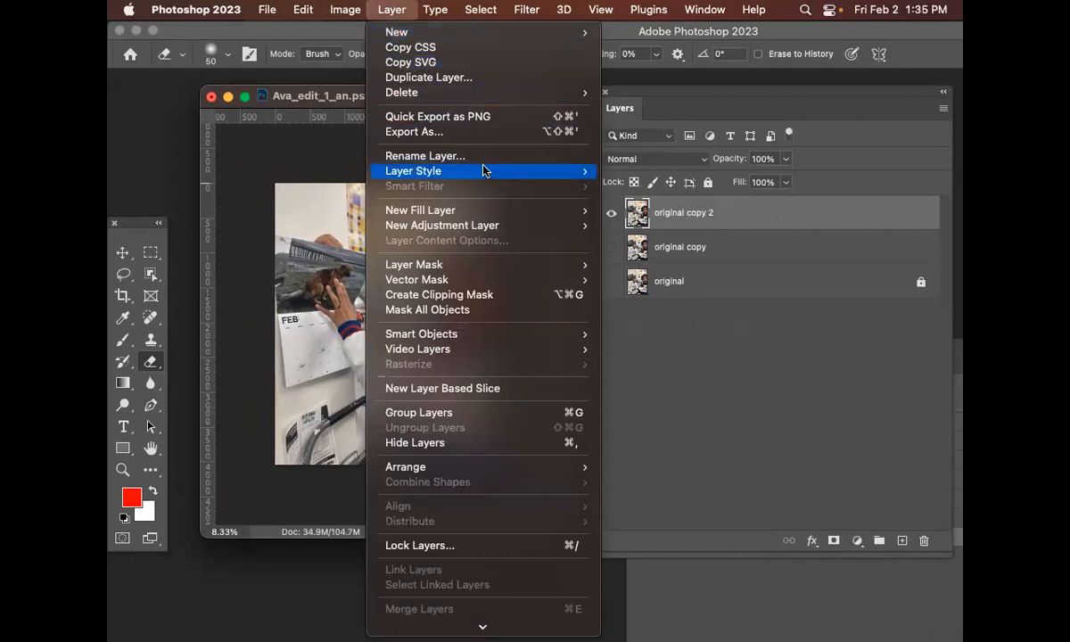
mouse_move(502, 228)
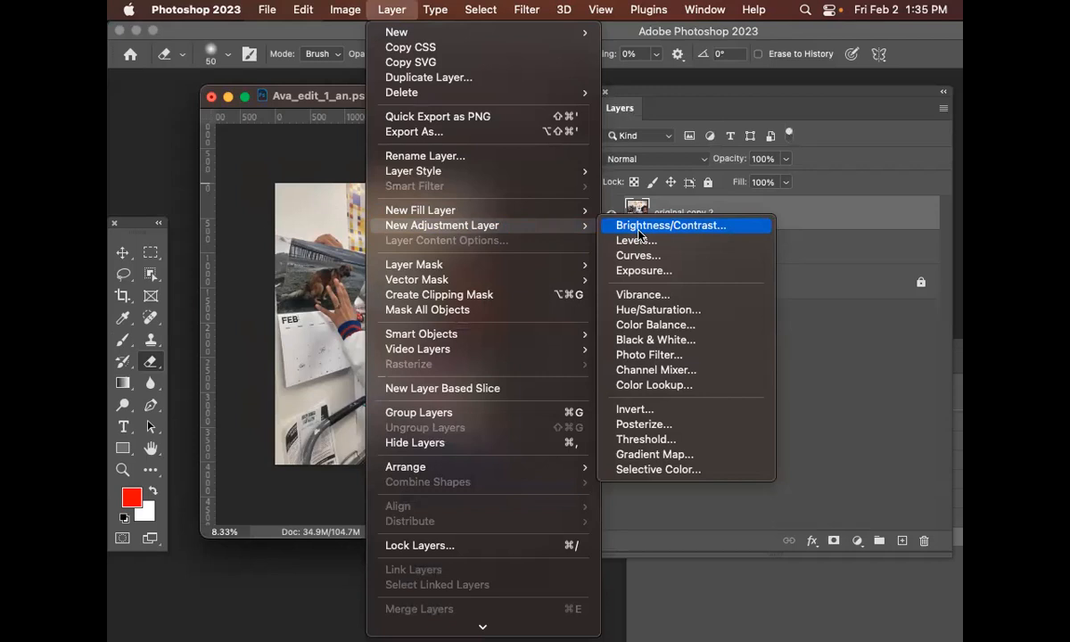
left_click(690, 258)
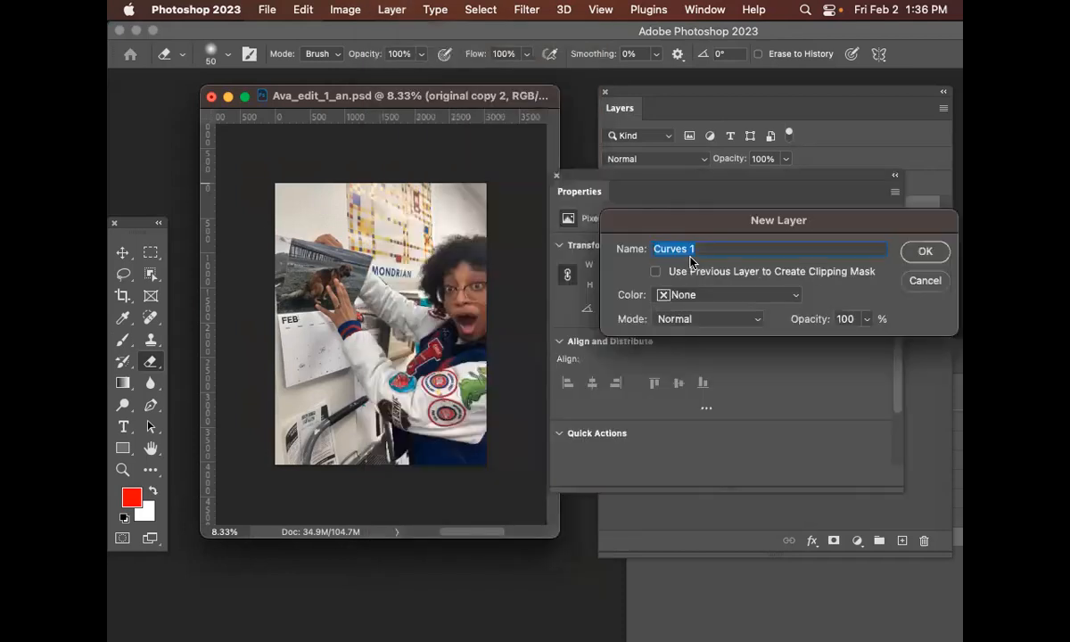
left_click(919, 252)
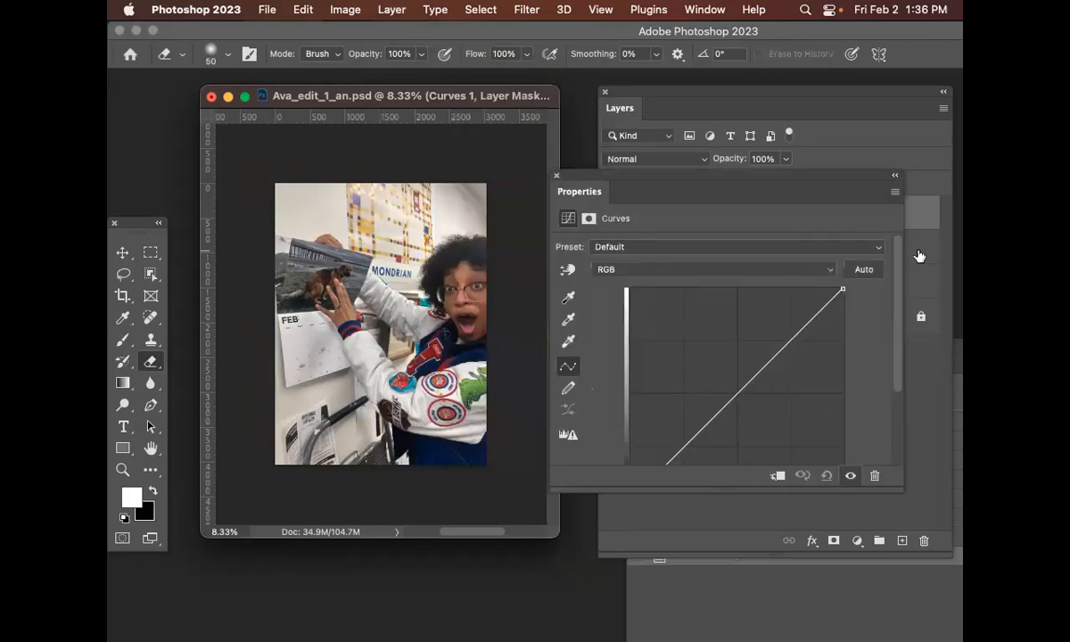
Reposition the floating Properties panel so it sits over the Layers panel beside the document
left_click_drag(722, 181, 659, 258)
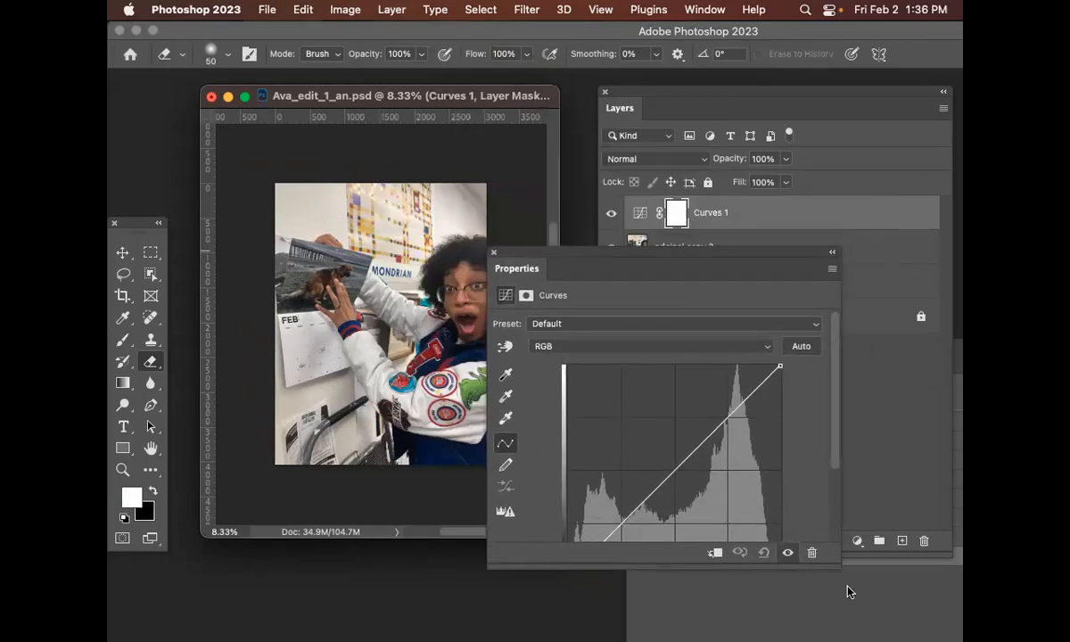
left_click_drag(838, 566, 769, 610)
left_click_drag(658, 258, 811, 257)
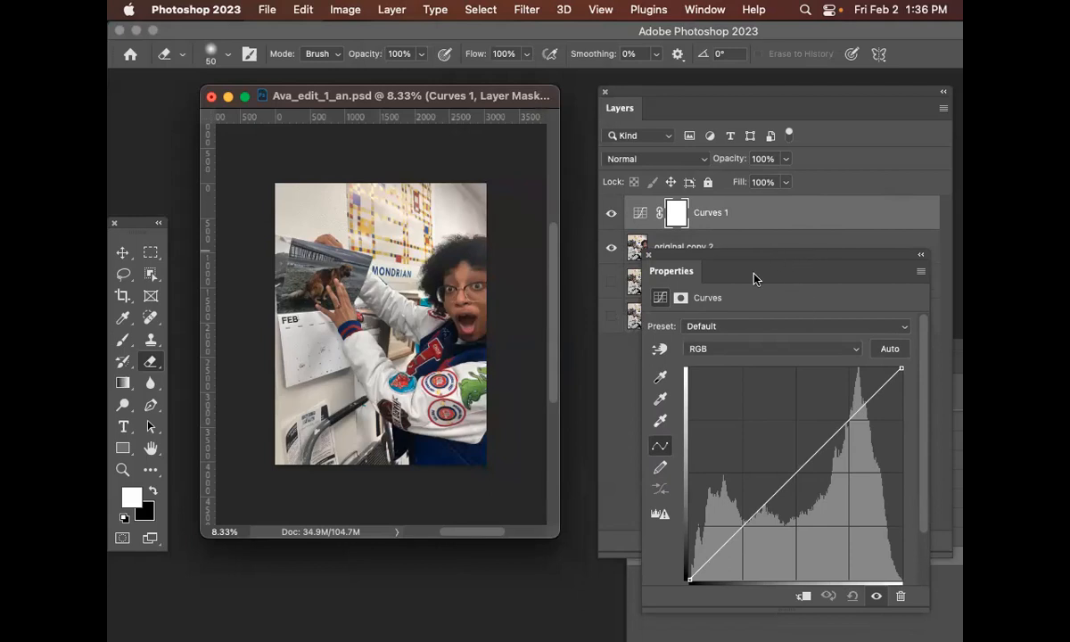
left_click_drag(737, 258, 734, 249)
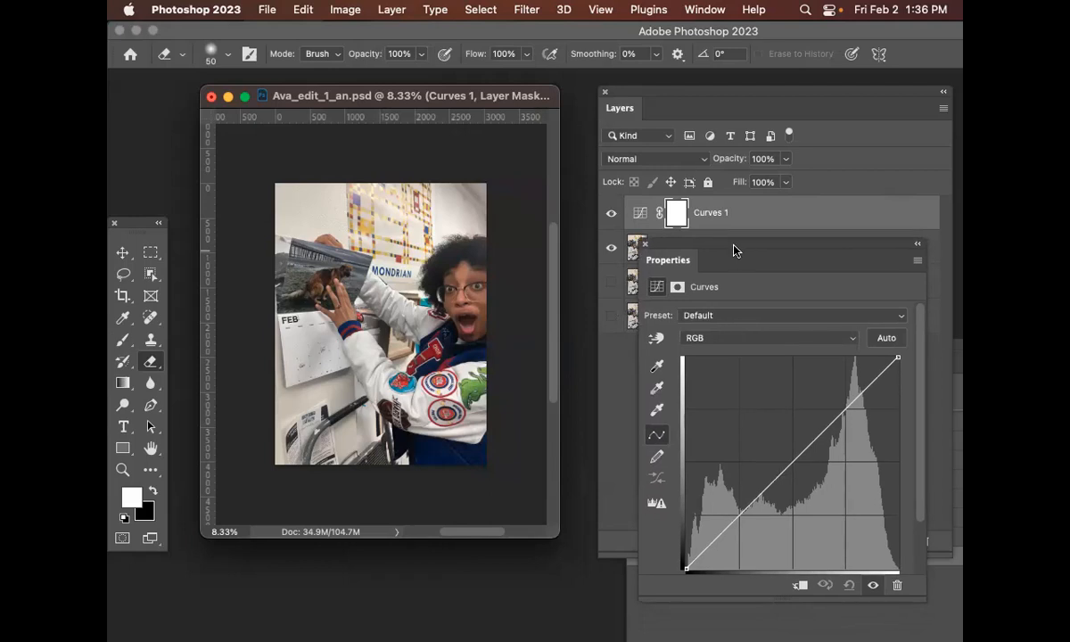
Shape an S-curve on the RGB curve by pulling a shadow point down and raising a highlight point
left_click(754, 339)
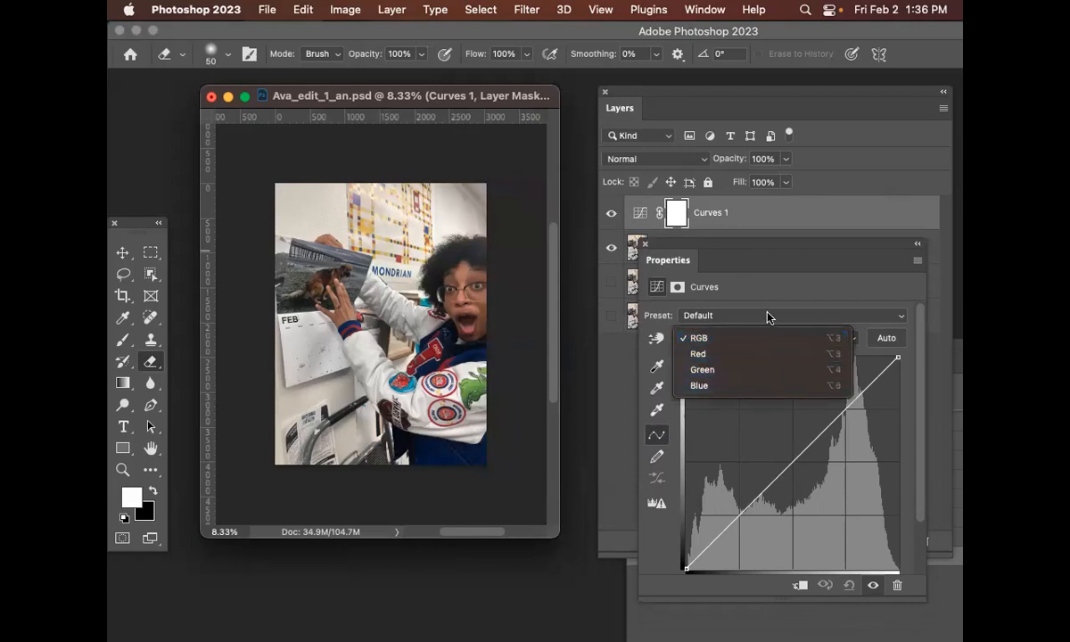
left_click(773, 282)
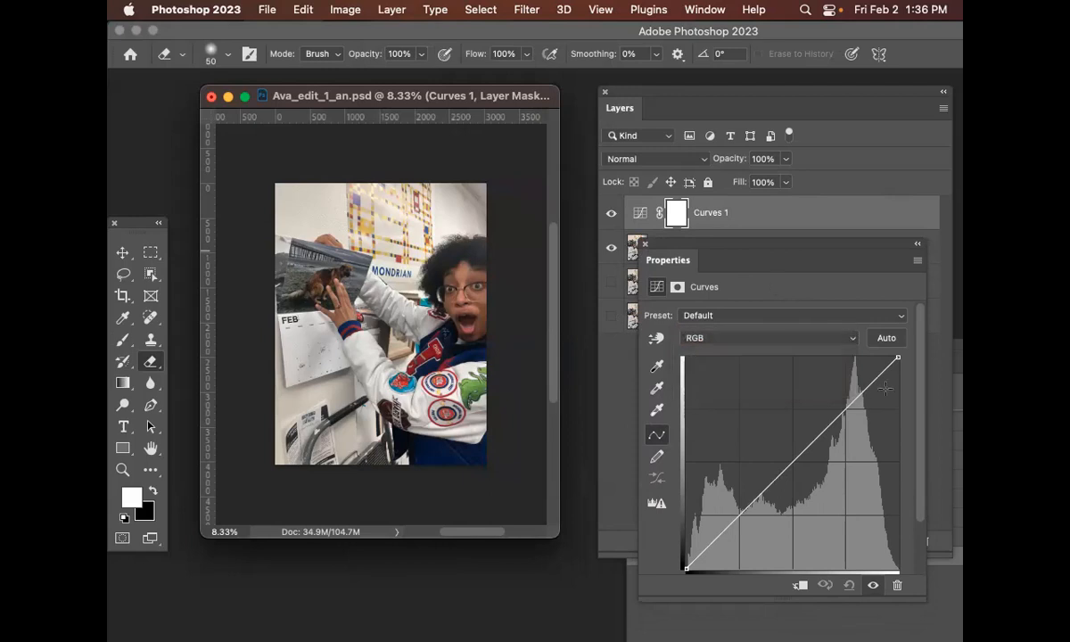
left_click(739, 515)
left_click_drag(739, 515, 750, 531)
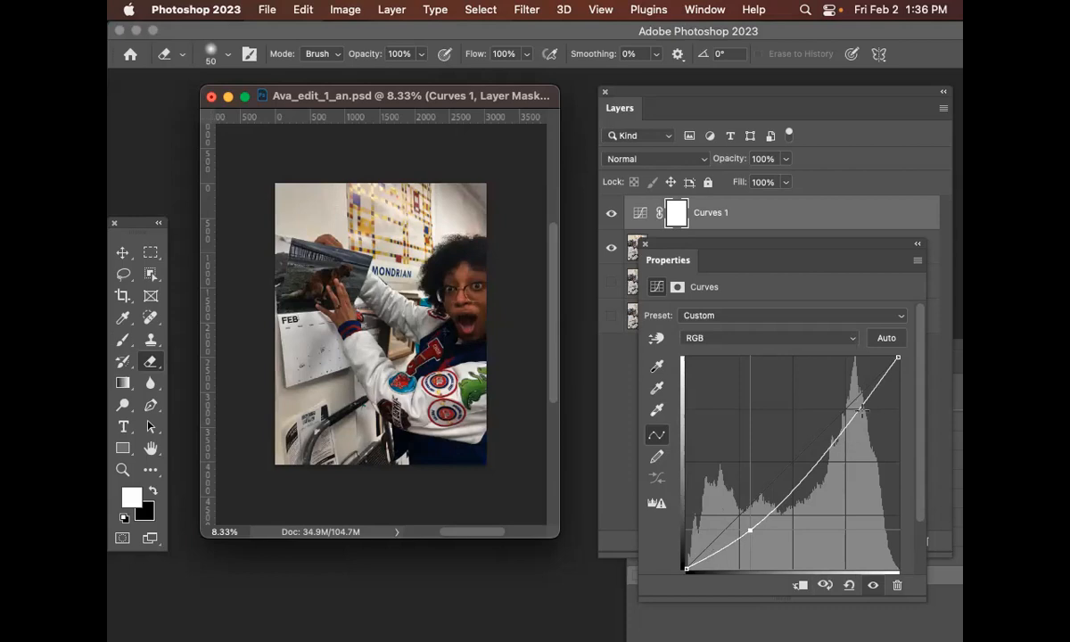
left_click_drag(853, 412, 841, 406)
left_click_drag(748, 531, 748, 528)
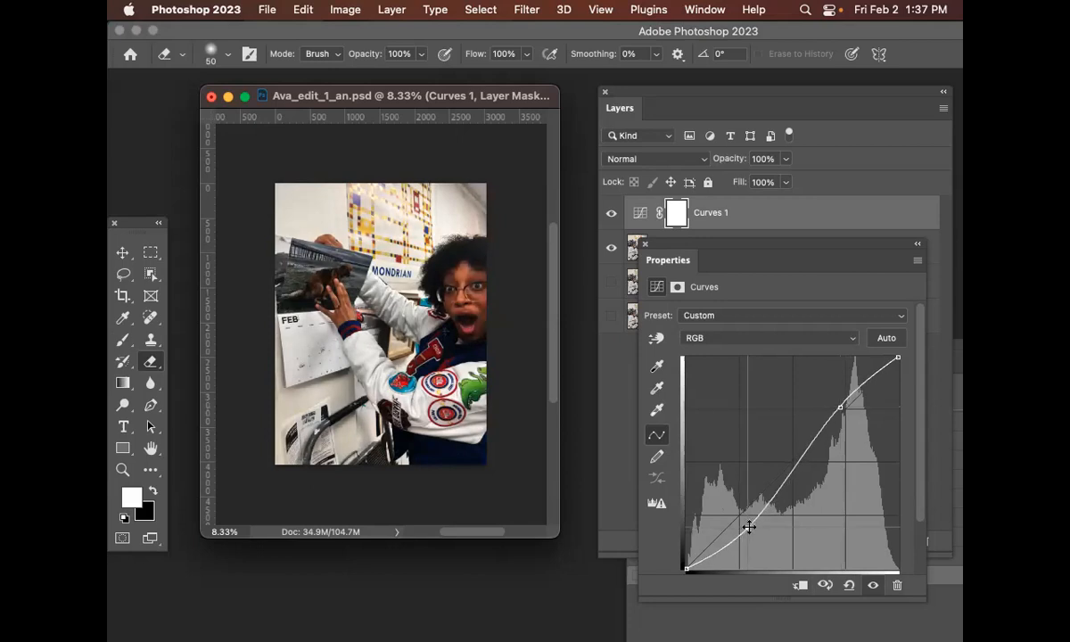
mouse_move(840, 407)
left_mouse_down()
mouse_move(895, 452)
mouse_move(849, 401)
left_mouse_up()
mouse_move(747, 527)
left_mouse_down()
mouse_move(737, 526)
mouse_move(744, 530)
left_mouse_up()
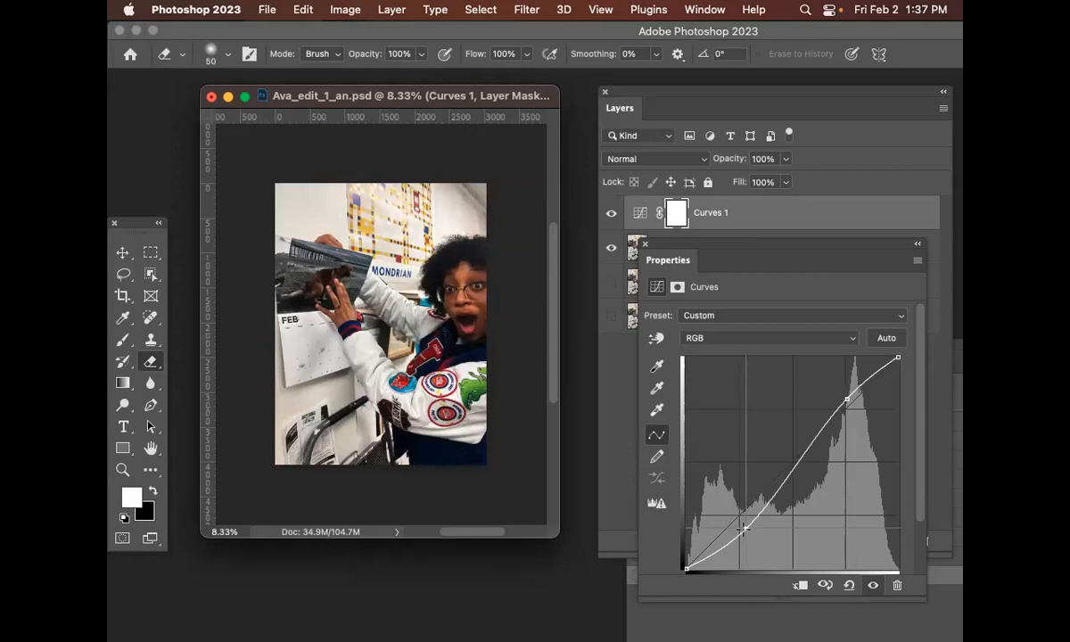
left_click_drag(744, 528, 746, 527)
left_click(846, 398)
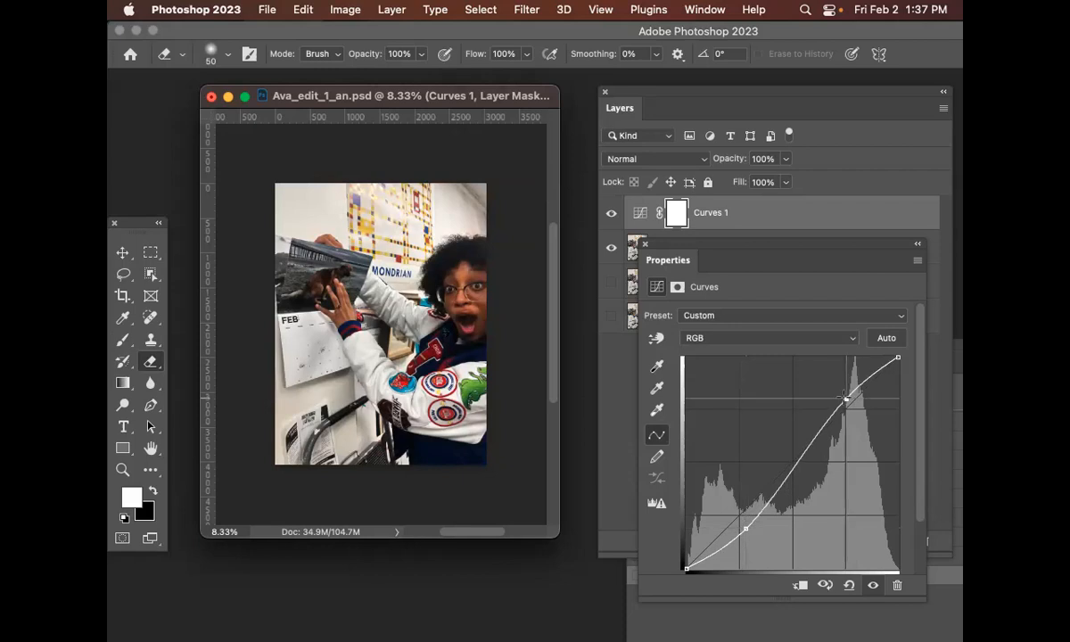
left_click(747, 532)
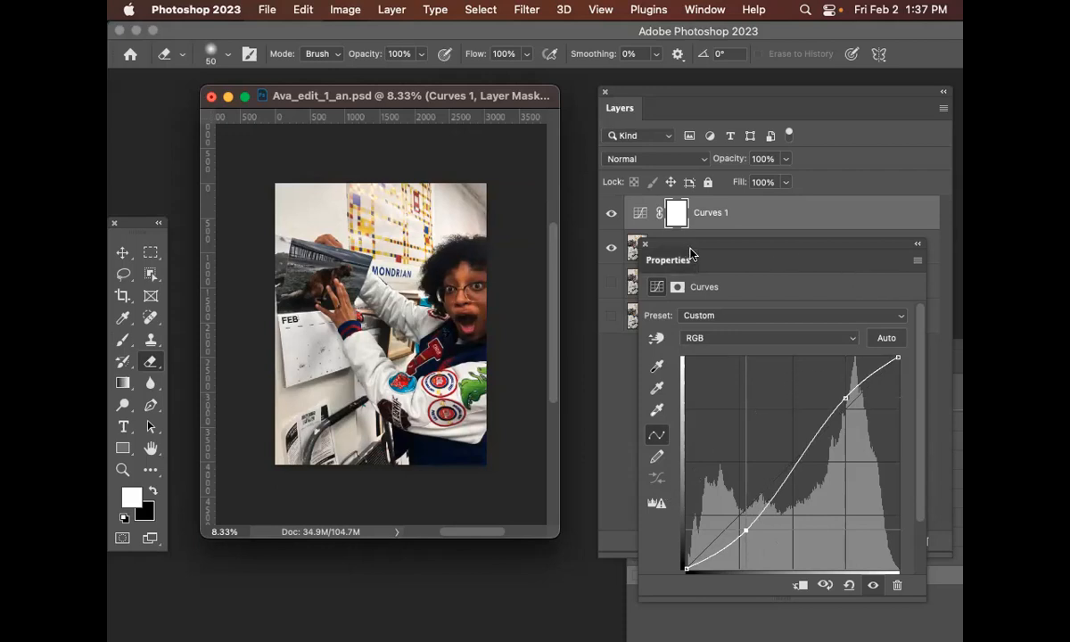
Toggle the Curves 1 layer's visibility repeatedly to compare the image with and without the adjustment
left_click_drag(743, 248, 698, 392)
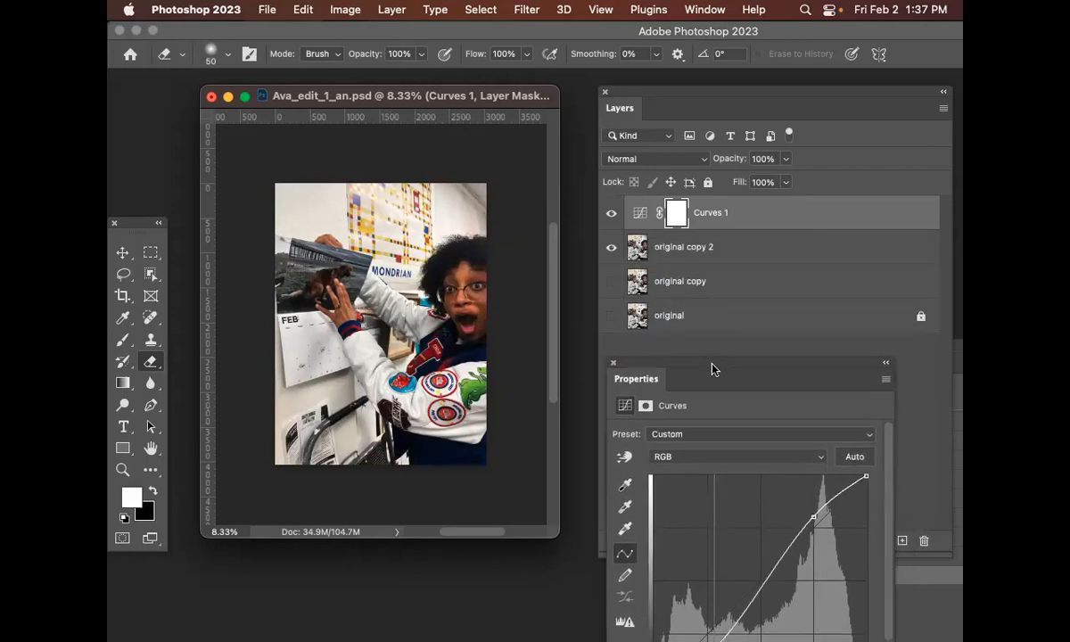
left_click(612, 215)
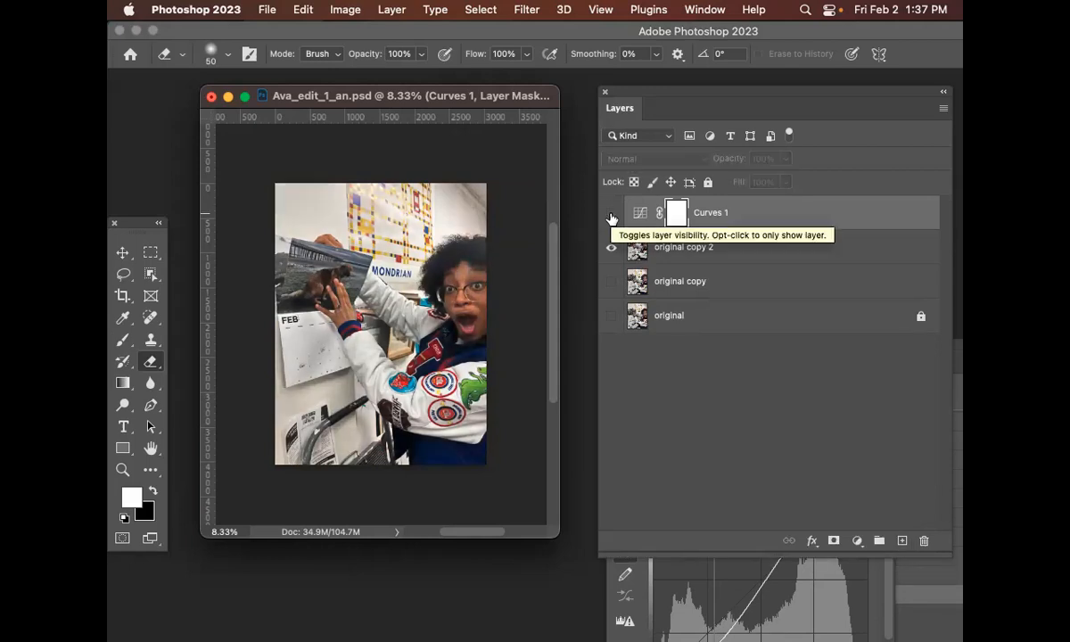
left_click(611, 215)
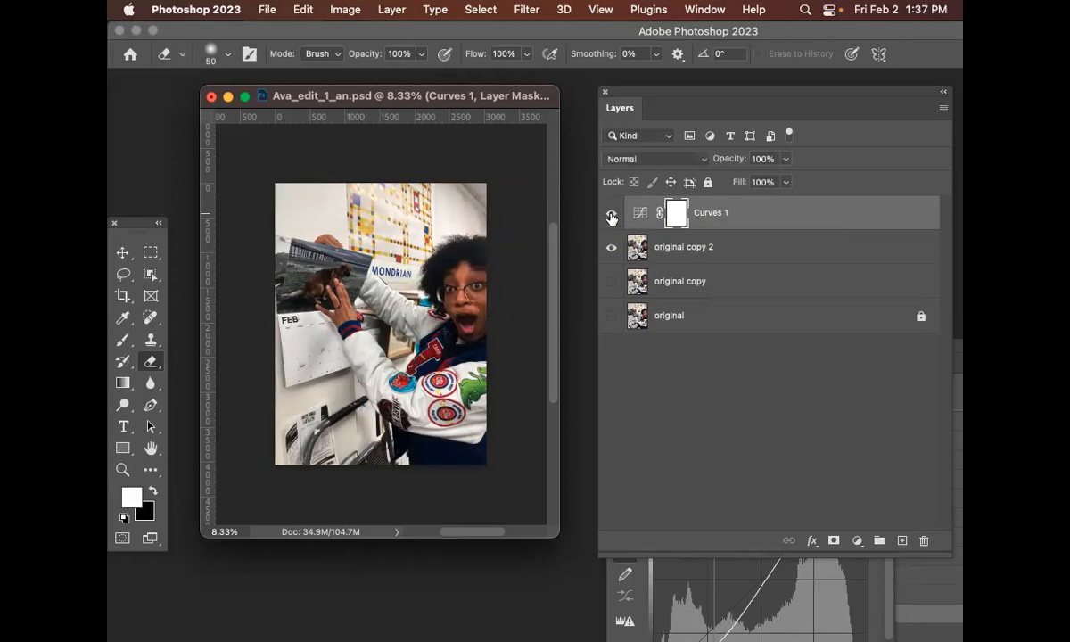
left_click(612, 217)
left_click(612, 217)
left_click(611, 217)
left_click(612, 217)
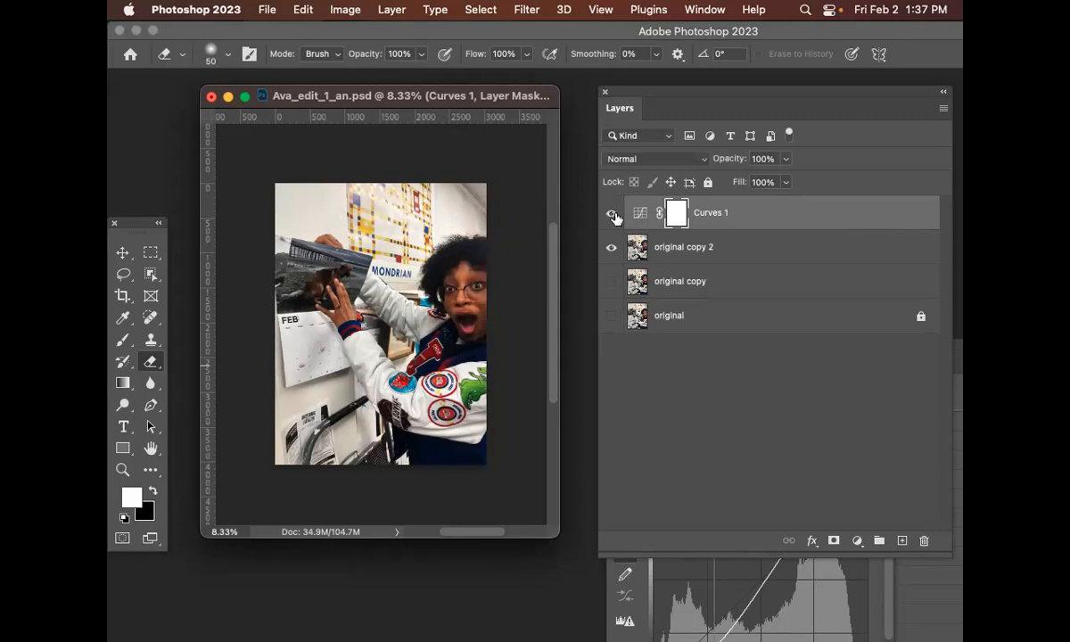
left_click(613, 216)
left_click(613, 216)
left_click(613, 216)
left_click(612, 214)
left_click(612, 214)
Add a Photo Filter adjustment layer above Curves 1 with the default name and settings
left_click(799, 220)
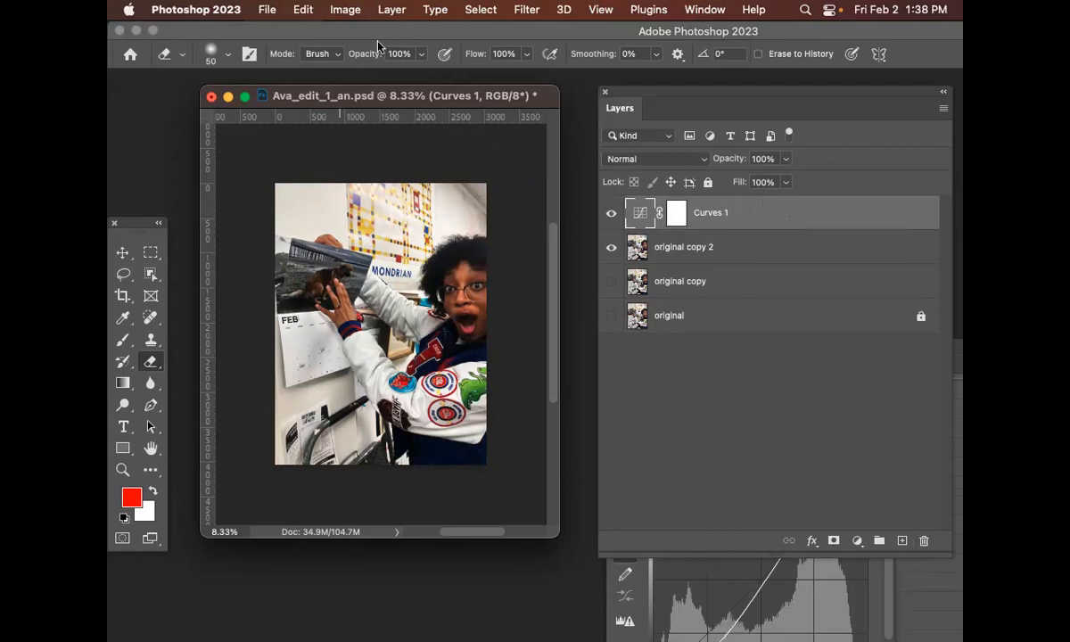
left_click(344, 8)
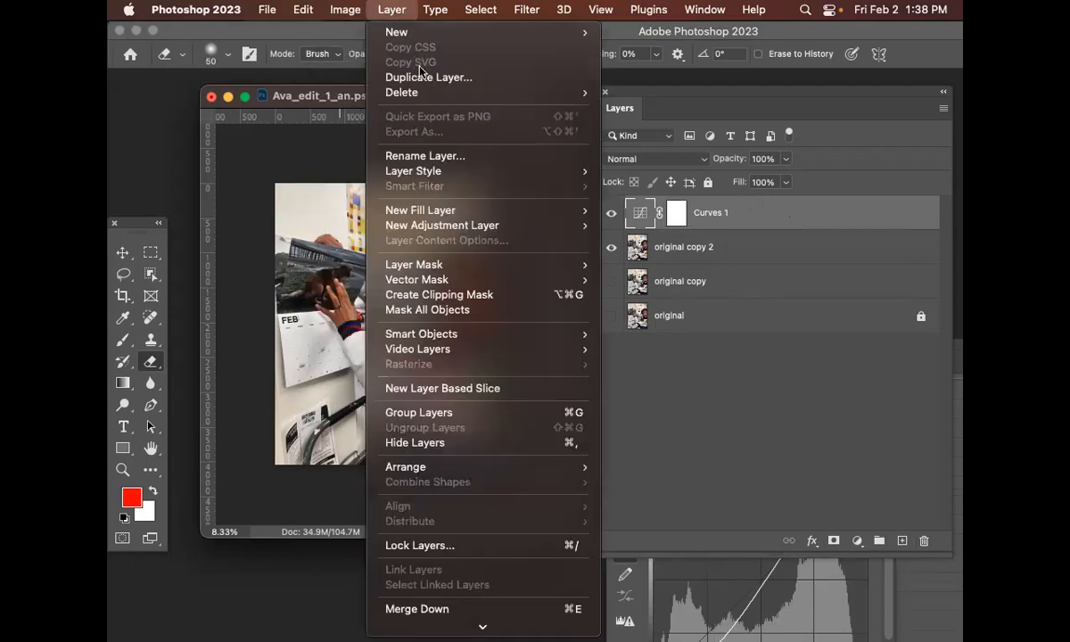
mouse_move(446, 222)
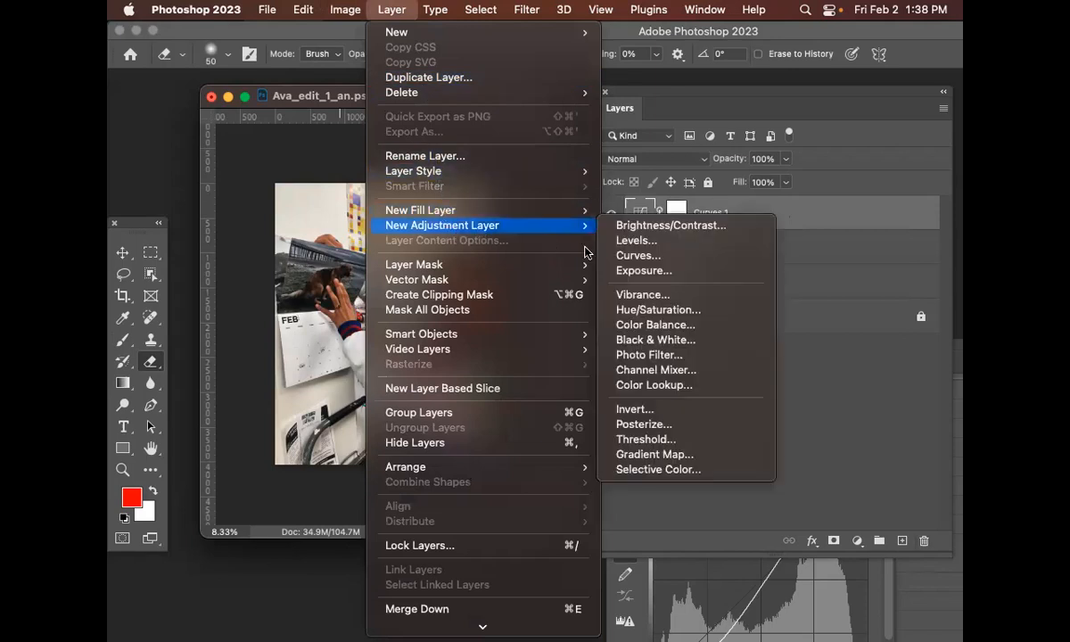
mouse_move(588, 228)
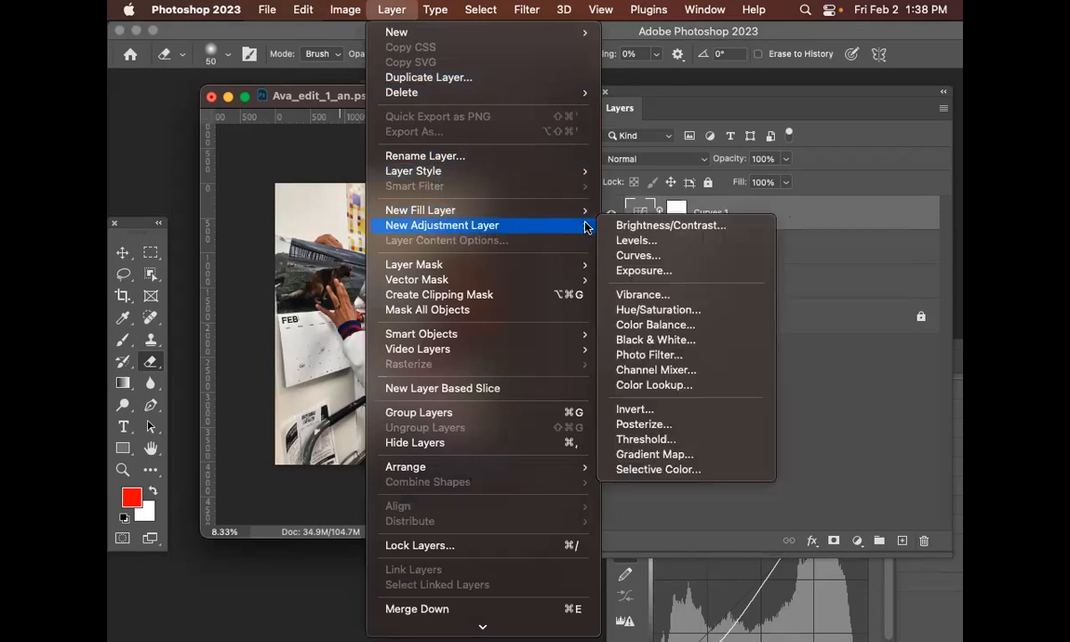
left_click(697, 357)
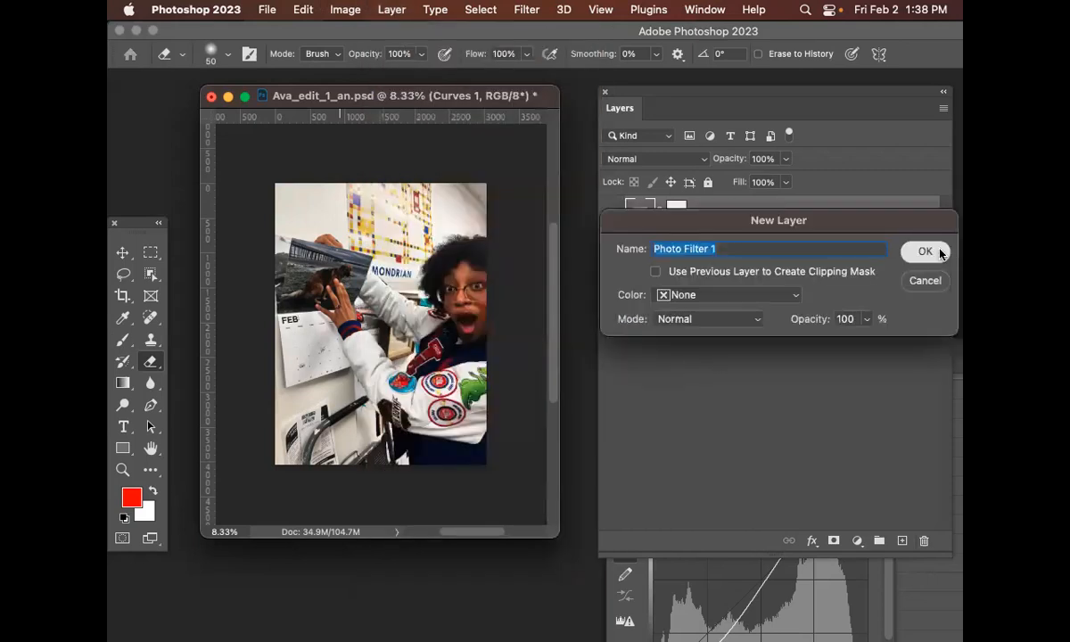
left_click(941, 255)
left_click_drag(710, 357, 589, 380)
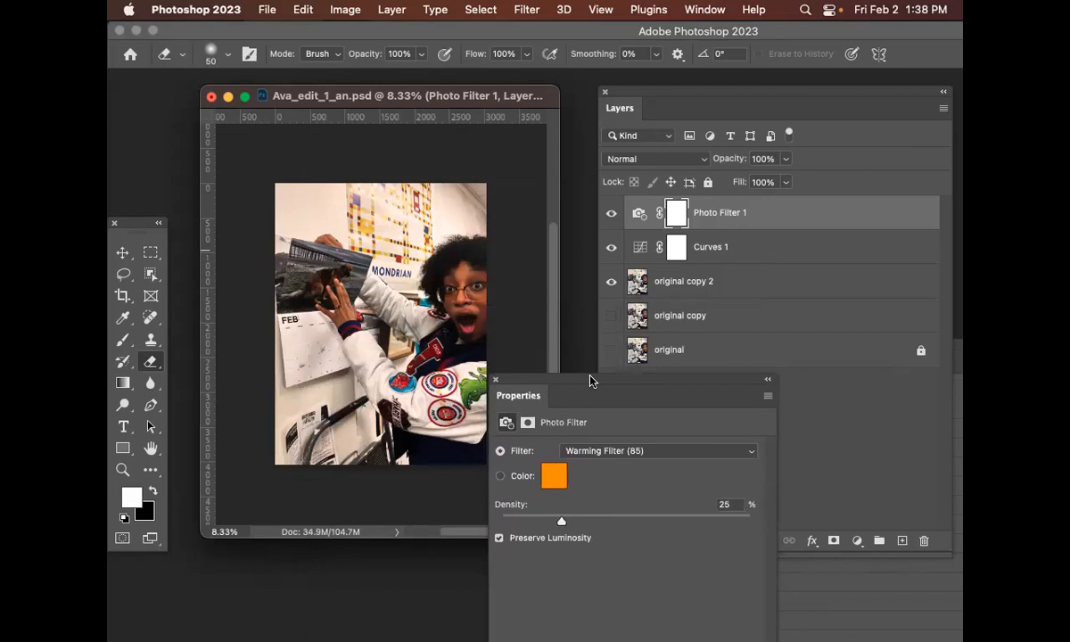
left_click_drag(590, 381, 612, 371)
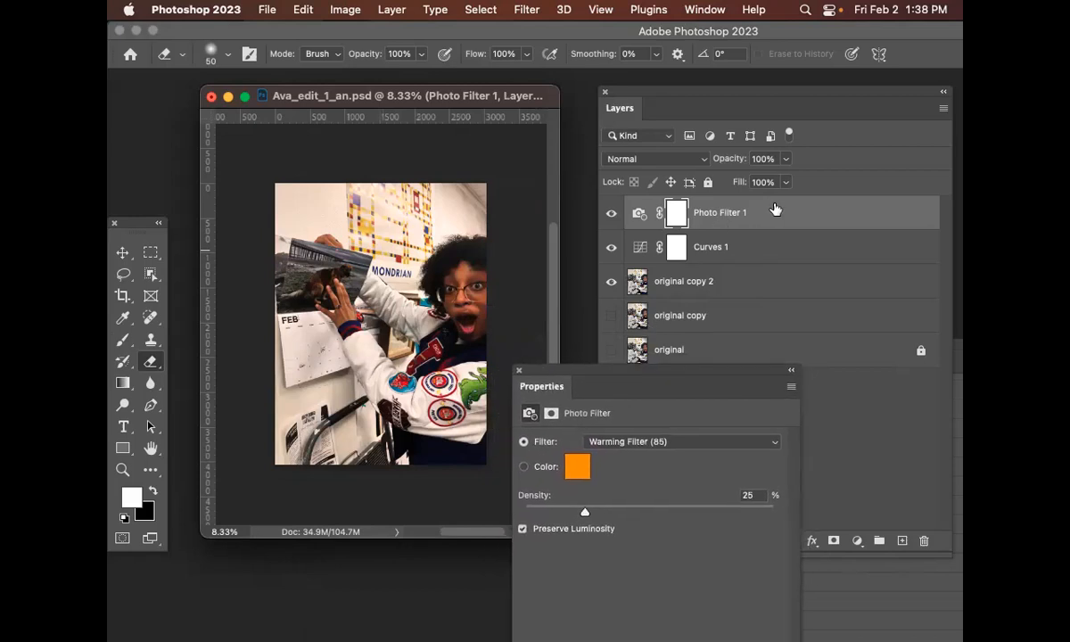
left_click(727, 210)
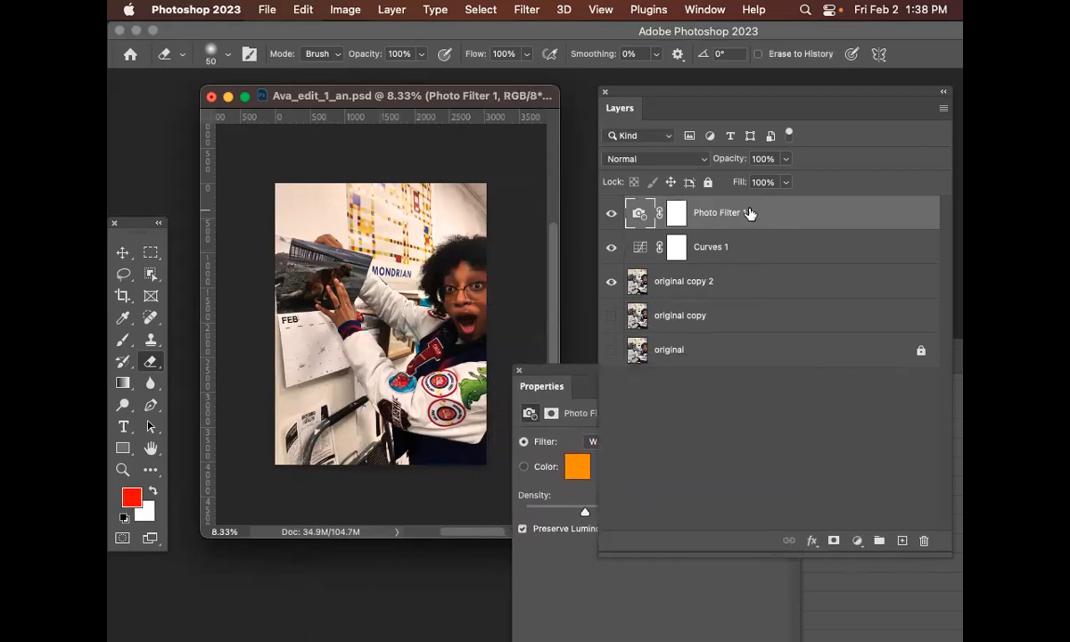
left_click(670, 160)
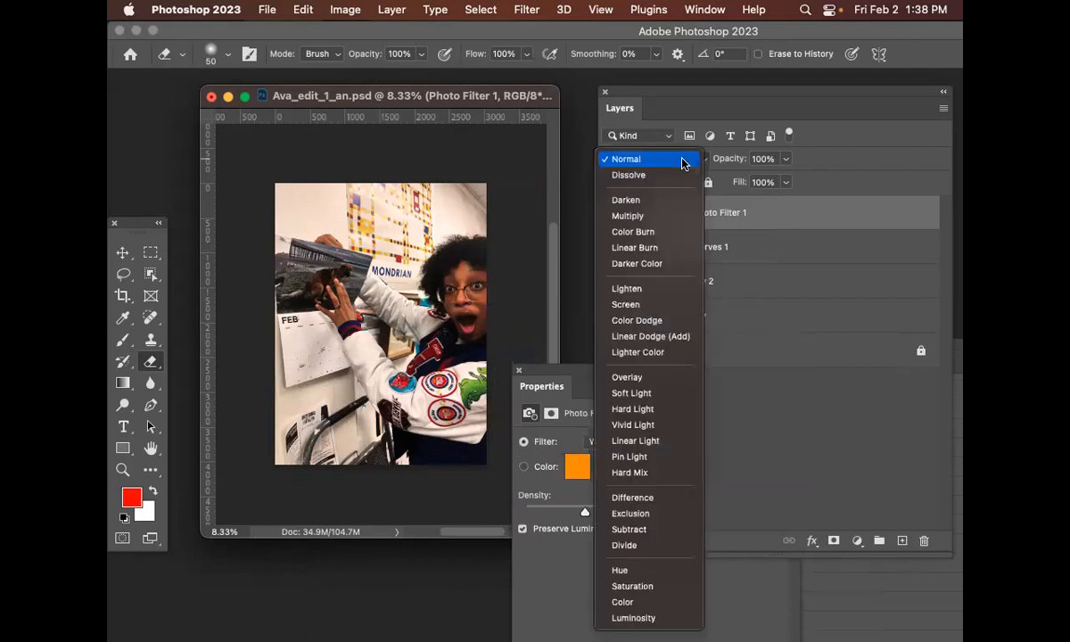
left_click(684, 164)
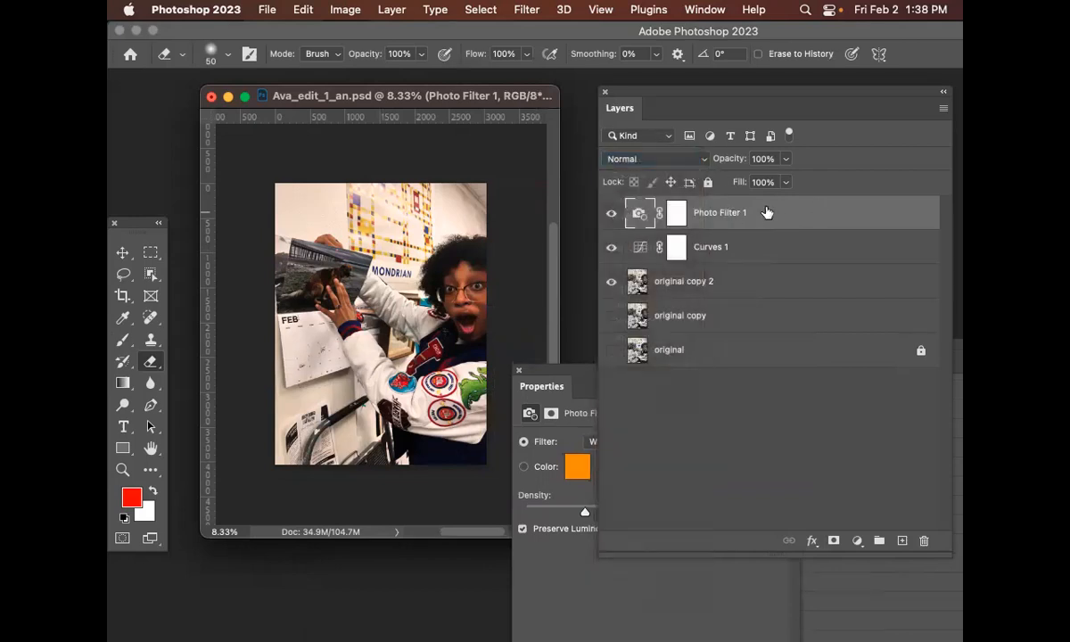
left_click(759, 249)
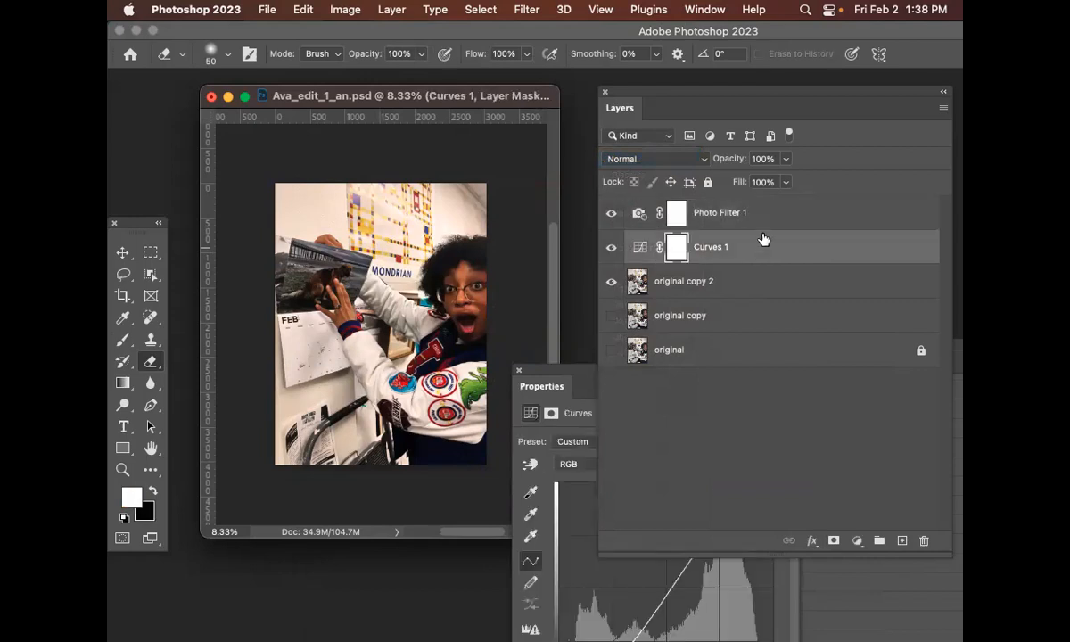
left_click(770, 215)
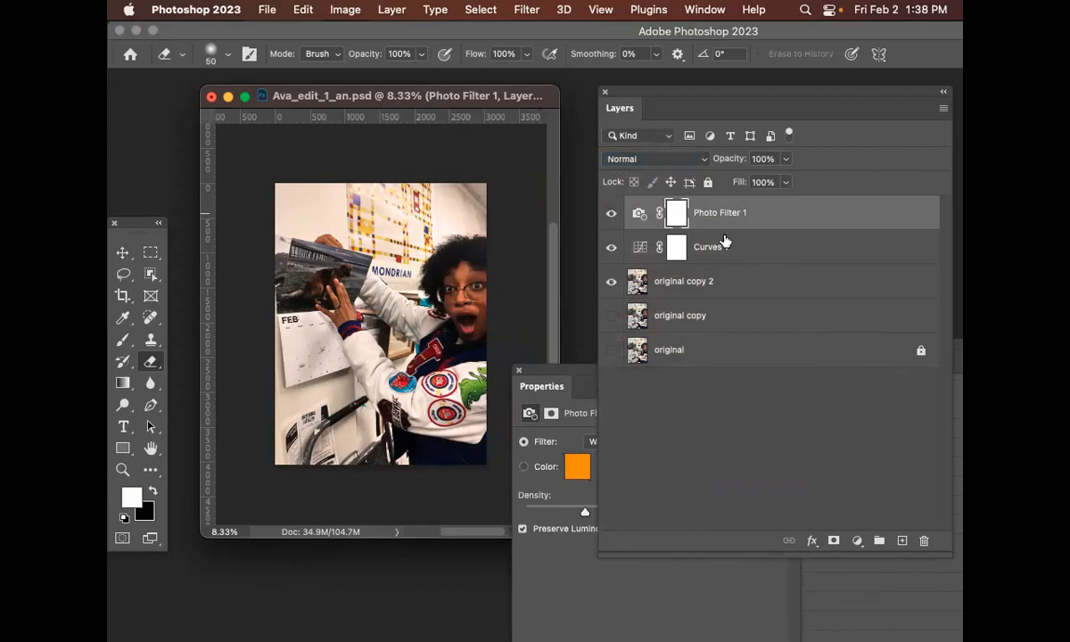
left_click(638, 213)
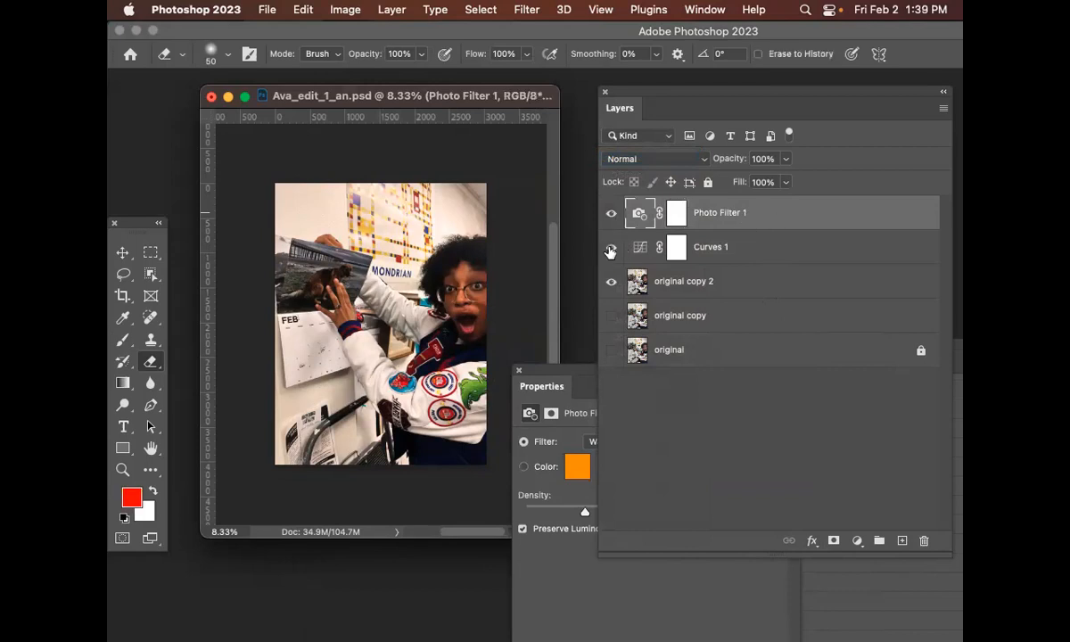
left_click(611, 248)
left_click(611, 248)
Set the photo filter to a custom green colour and raise its density to 93%
left_click_drag(555, 383, 571, 296)
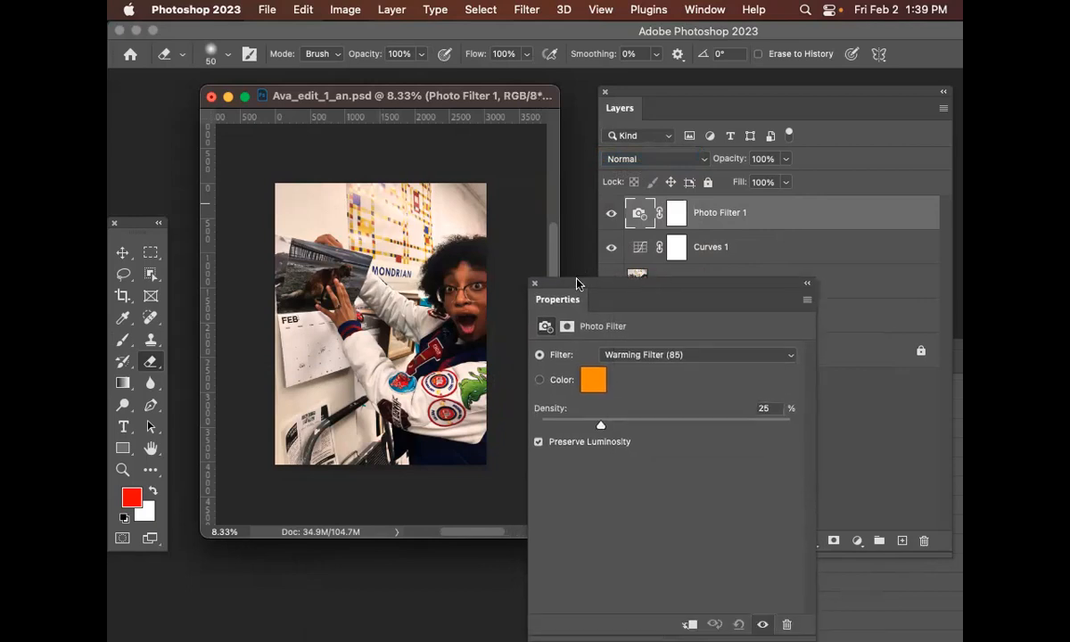
left_click_drag(603, 429, 739, 417)
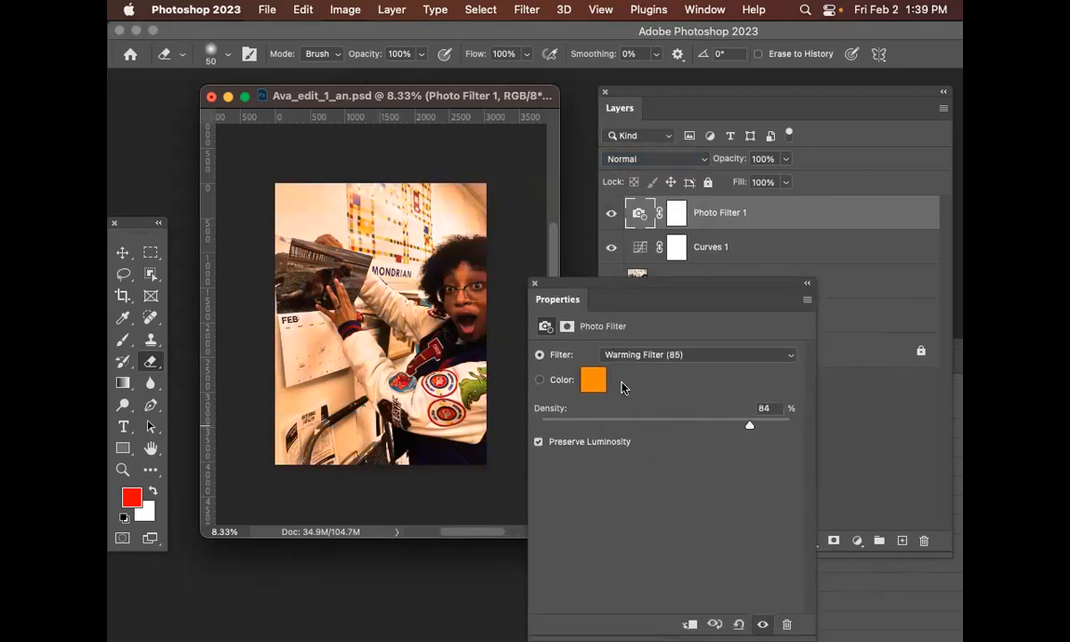
left_click(592, 385)
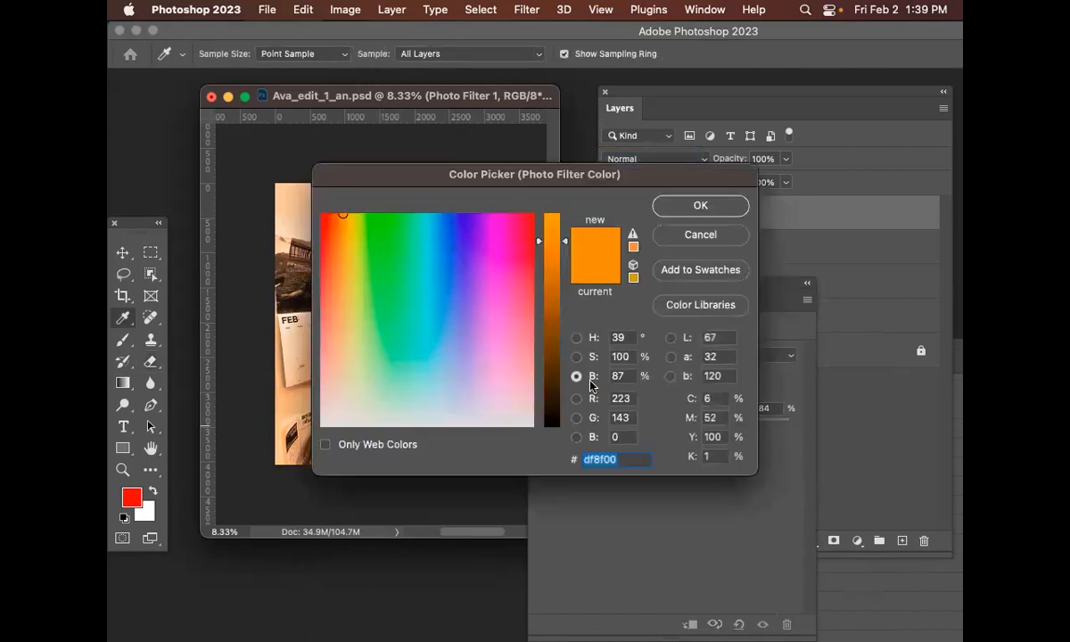
left_click(447, 236)
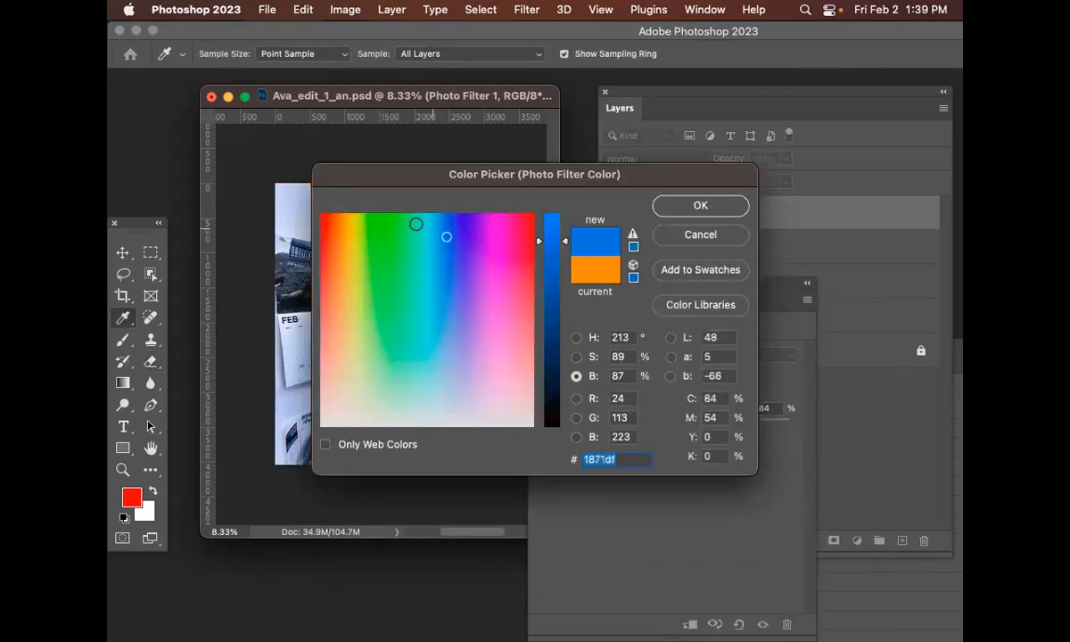
left_click(386, 223)
left_click(694, 207)
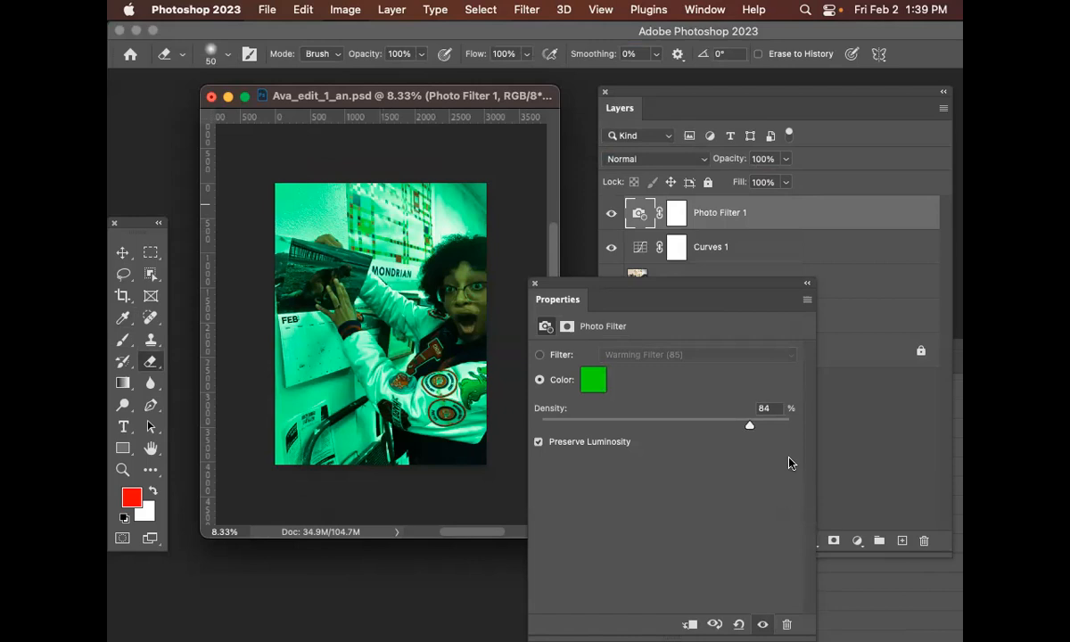
left_click_drag(749, 428, 762, 429)
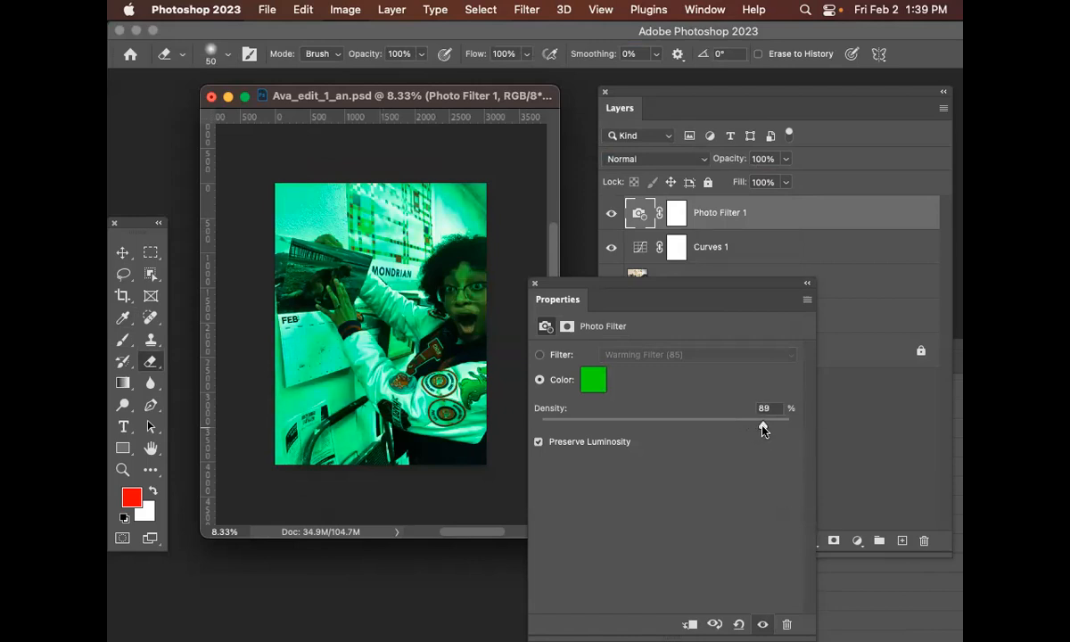
left_click_drag(764, 430, 771, 428)
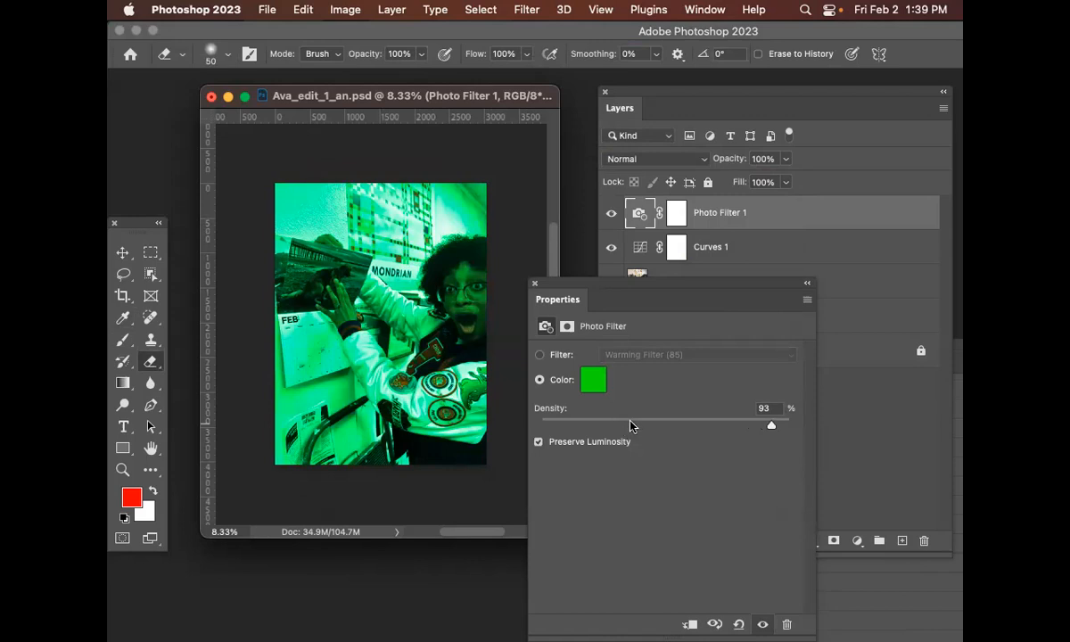
Try the Cyan and then the Deep Red preset filters on the photo filter
left_click(540, 354)
left_click(704, 356)
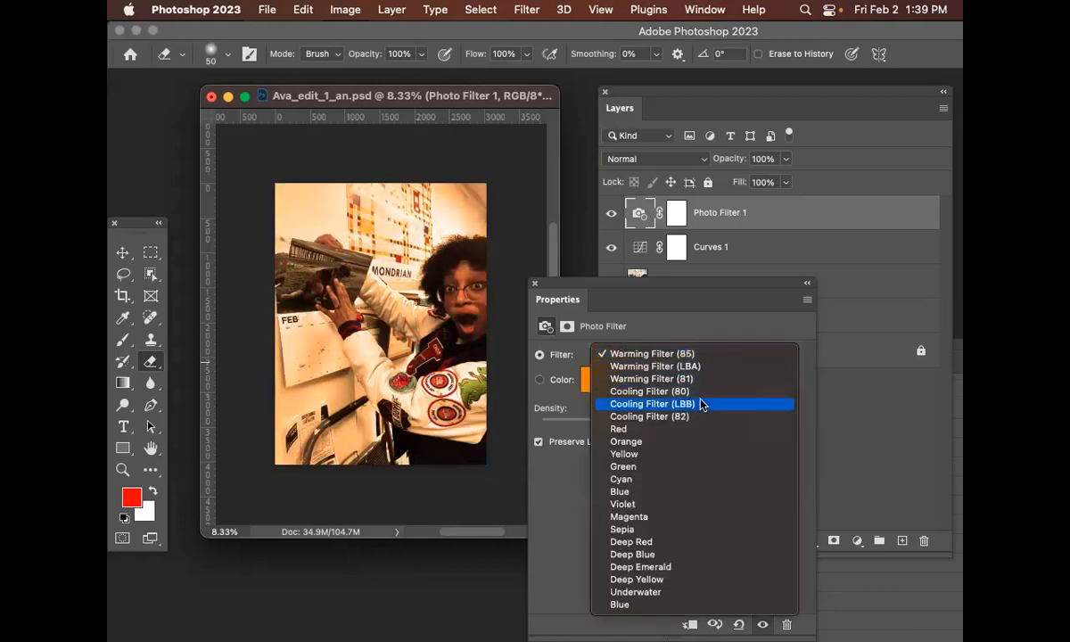
left_click(698, 480)
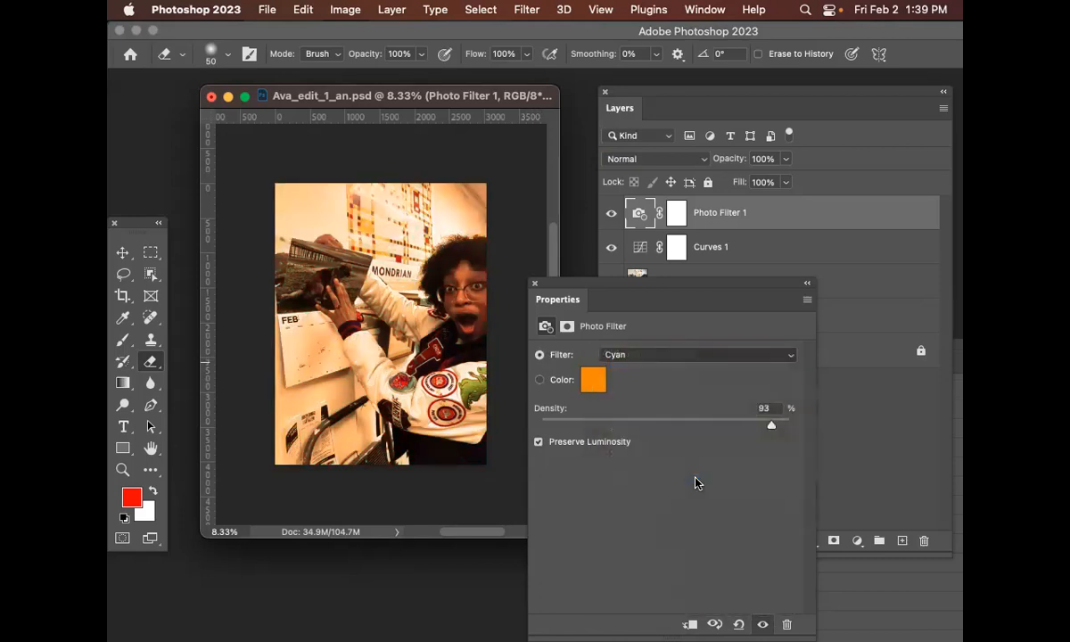
left_click(669, 353)
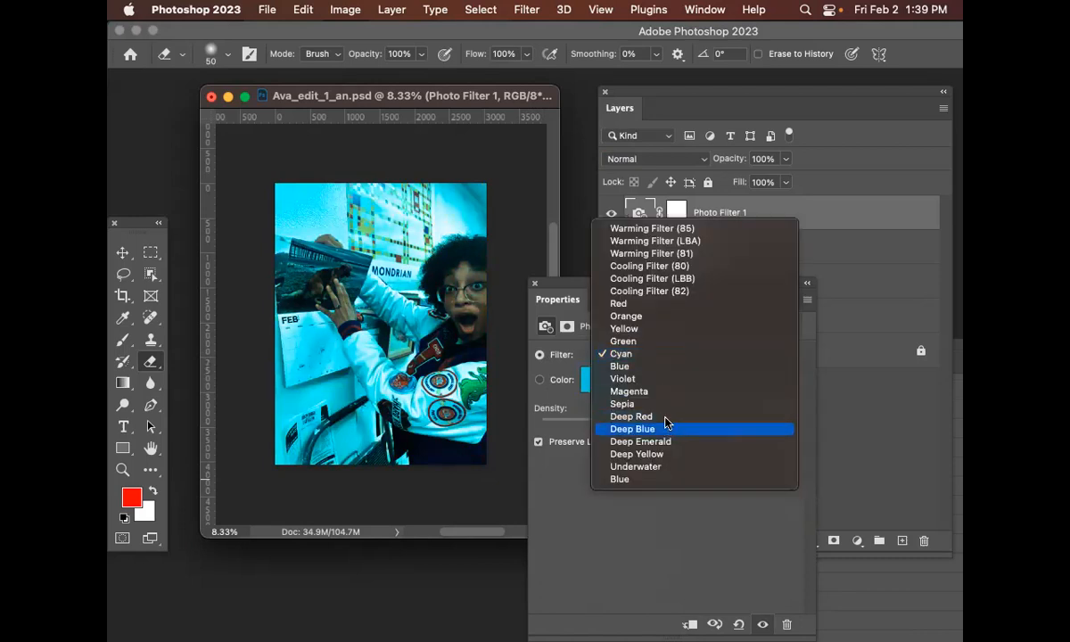
left_click(666, 420)
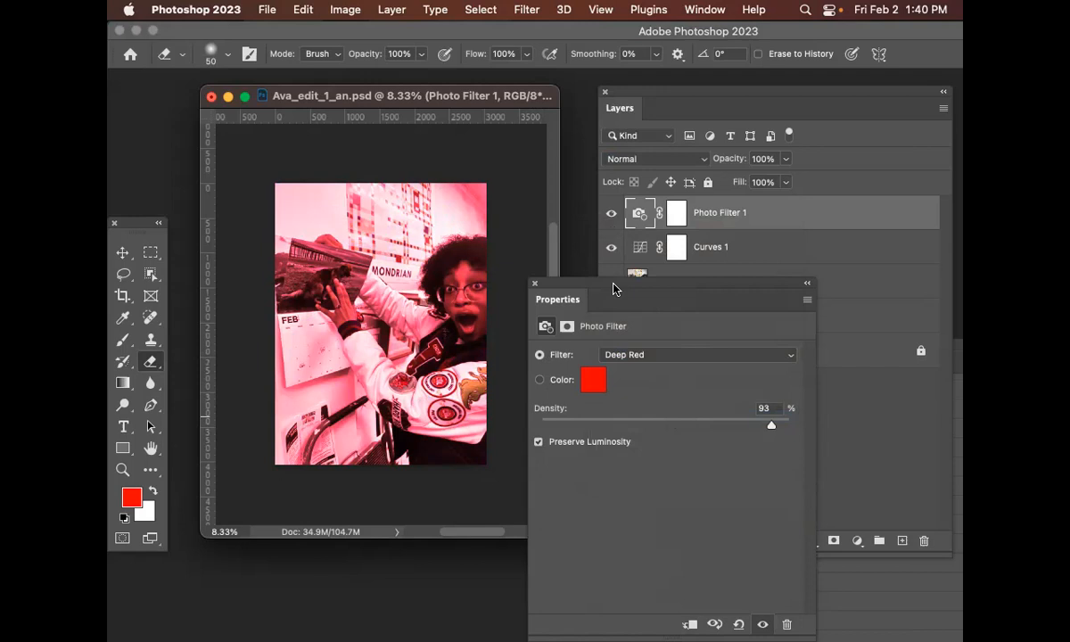
Set the photo filter to the Deep Emerald preset
left_click_drag(613, 288, 699, 287)
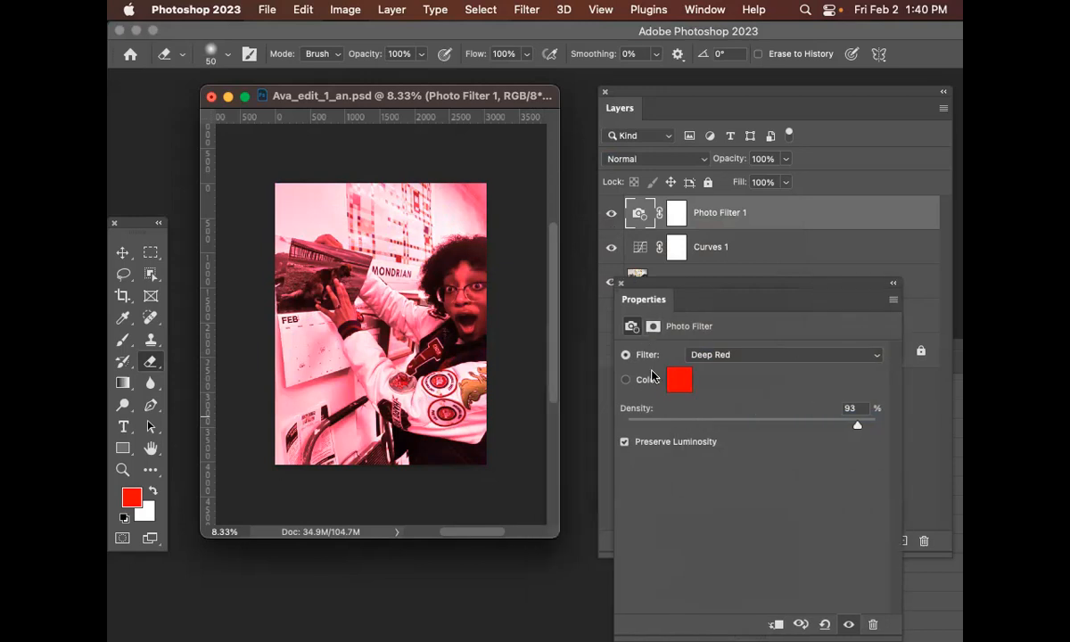
left_click(750, 357)
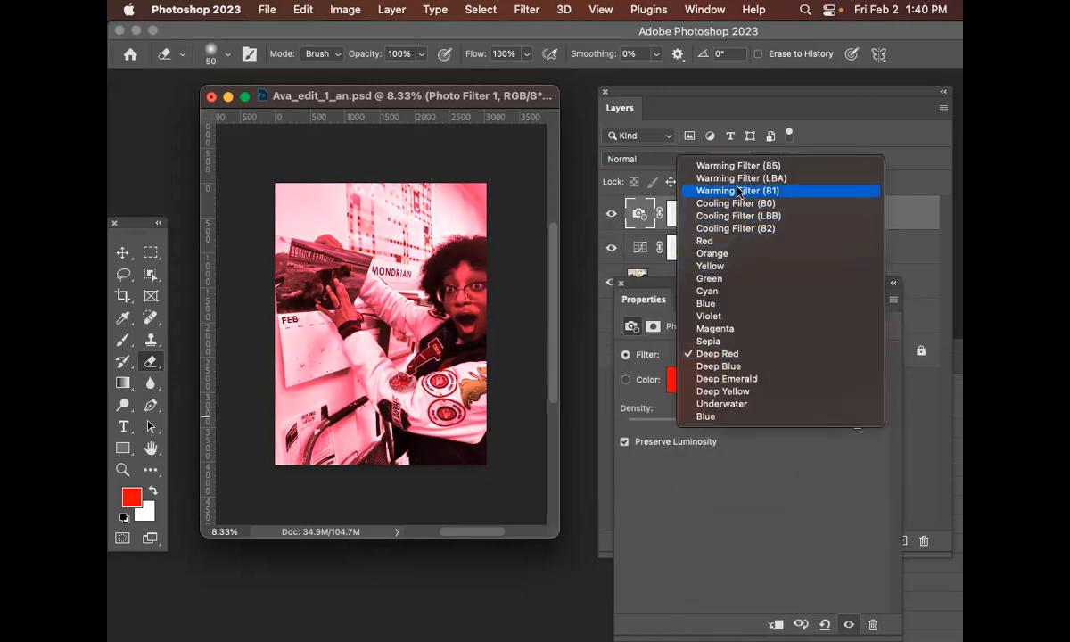
left_click(750, 380)
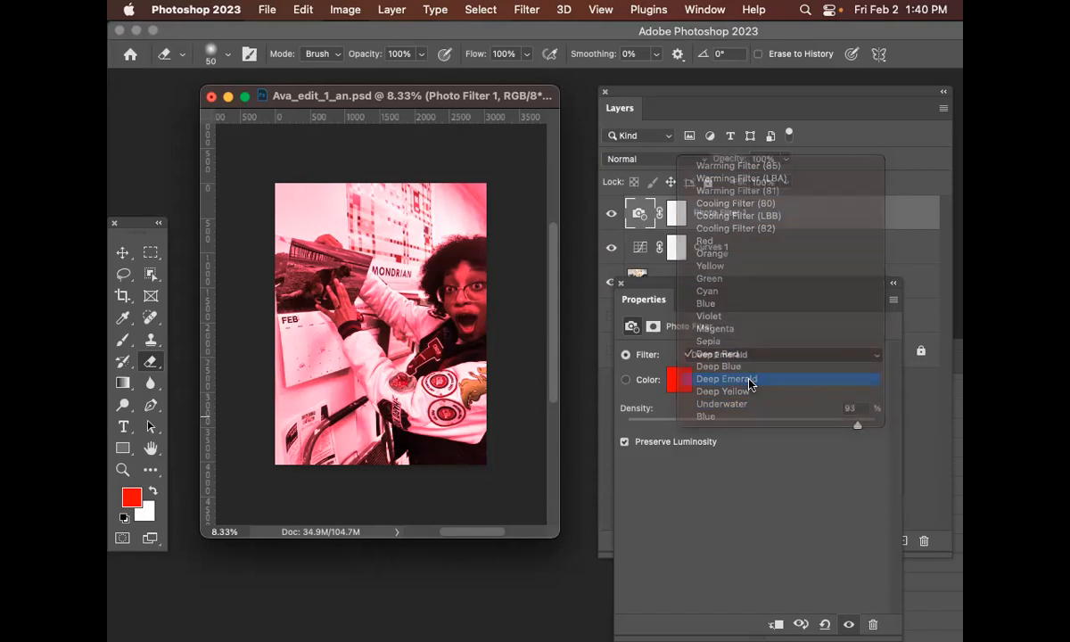
left_click_drag(748, 287, 723, 190)
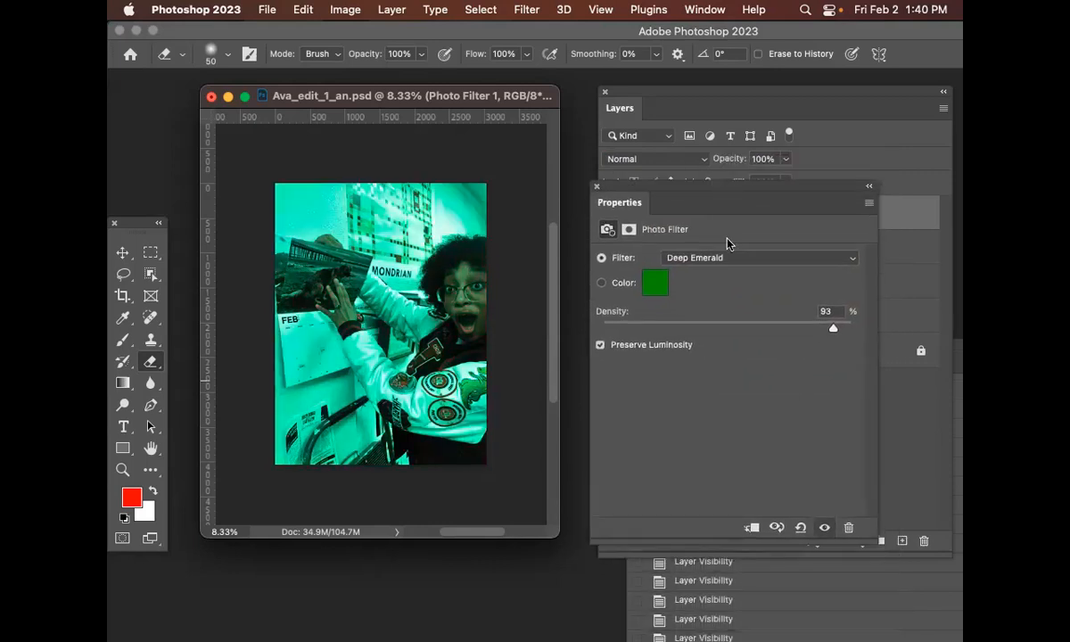
left_click_drag(626, 191, 645, 411)
Compare the image with and without the Photo Filter 1 layer and browse its blend modes
left_click(674, 383)
left_click(766, 211)
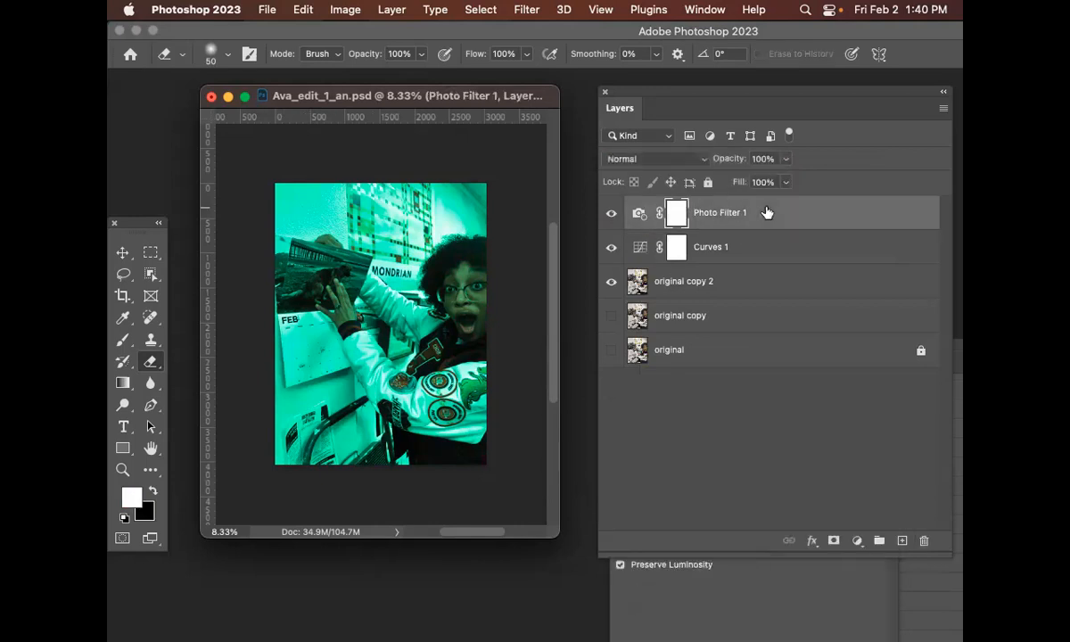
left_click(610, 213)
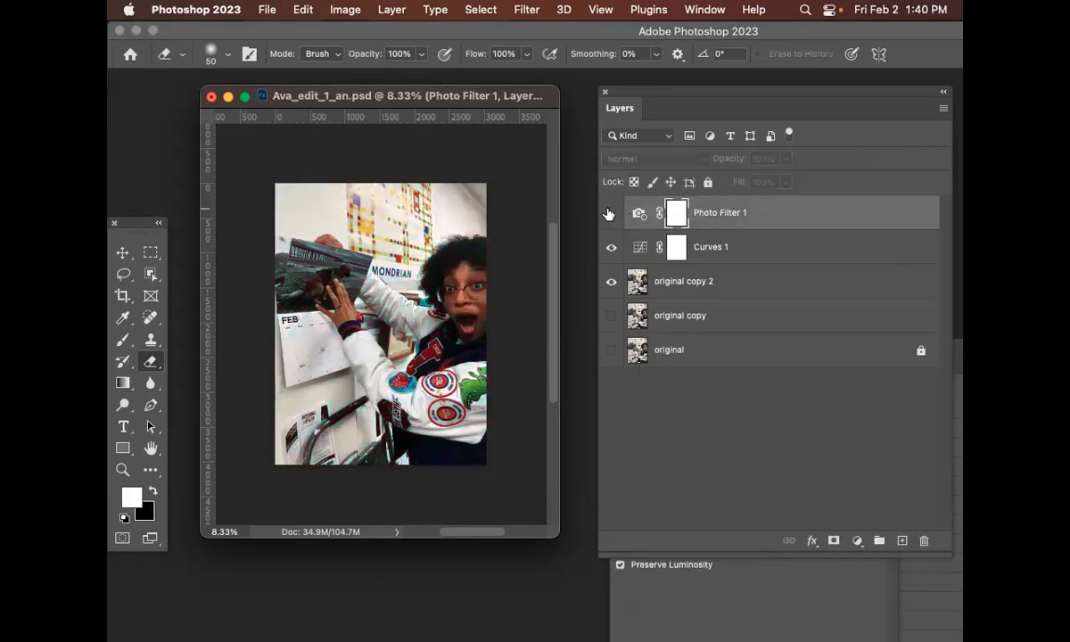
left_click(610, 213)
left_click(772, 222)
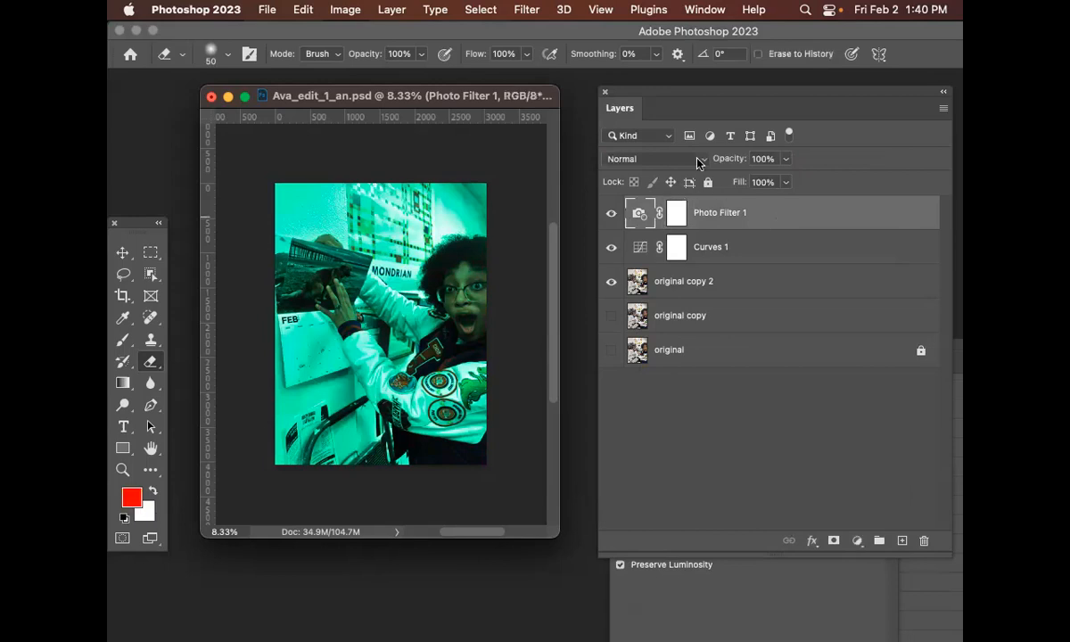
left_click(698, 160)
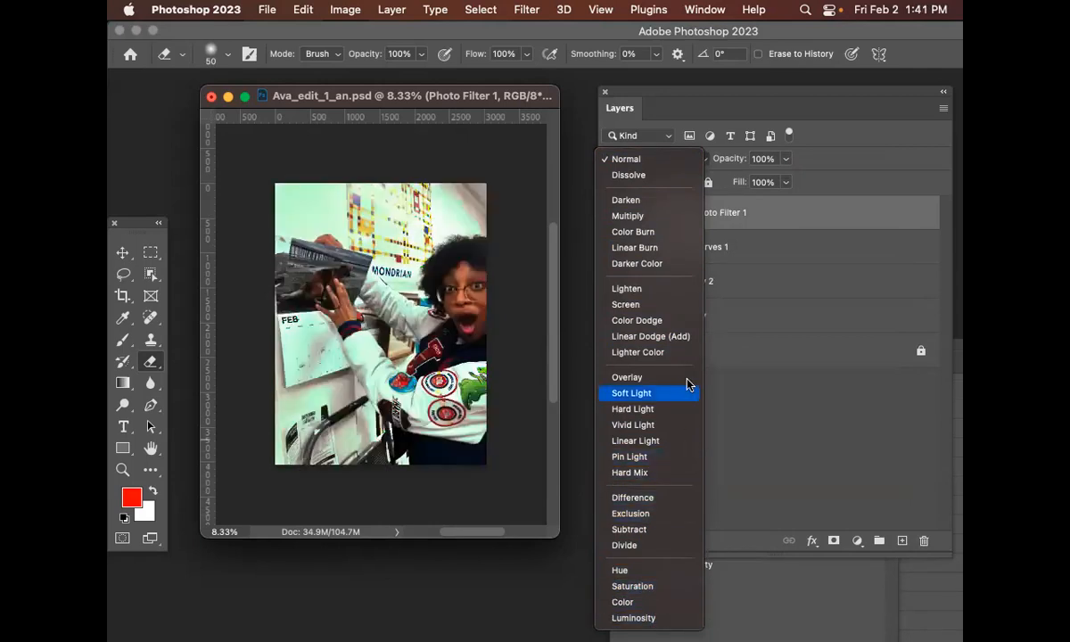
left_click(798, 214)
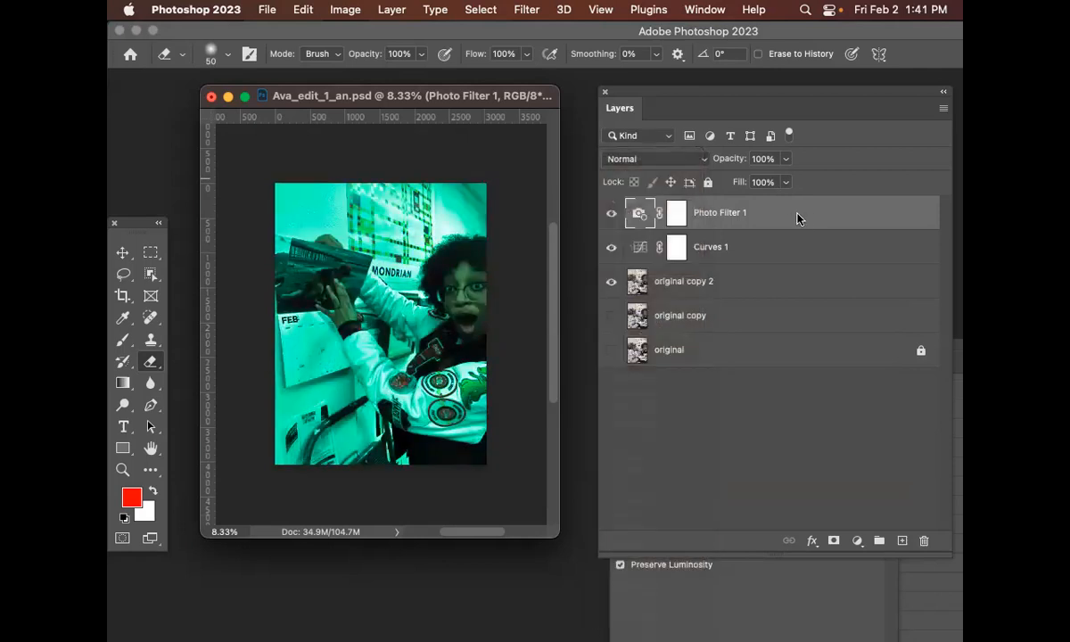
left_click(612, 215)
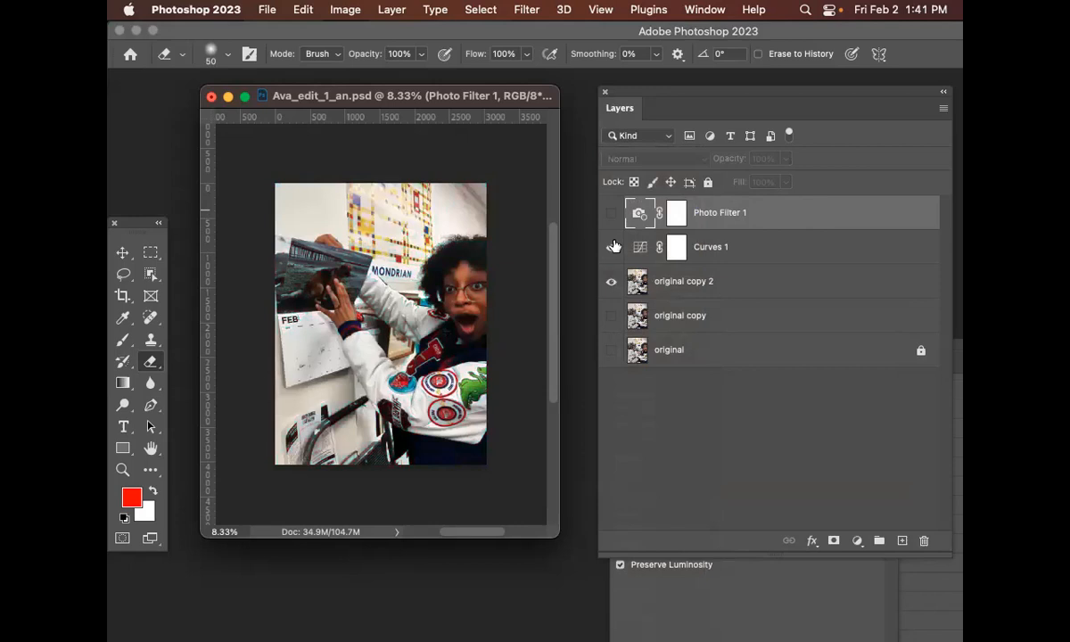
left_click(612, 214)
left_click(612, 214)
left_click(612, 214)
Add a Black & White adjustment layer above Photo Filter 1 with the default name and settings
left_click(360, 9)
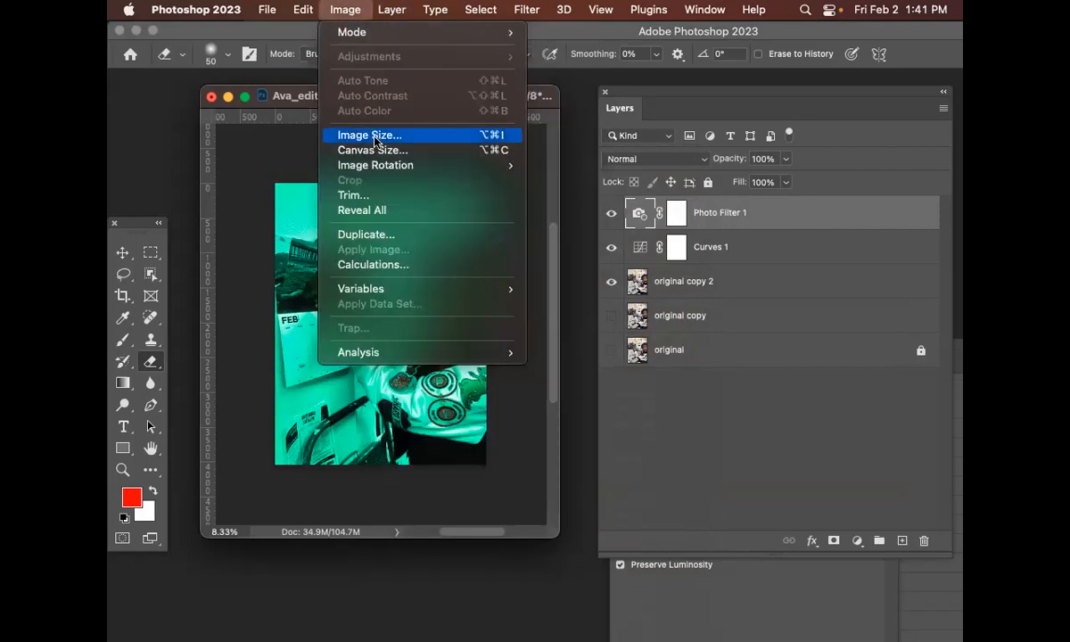
mouse_move(375, 165)
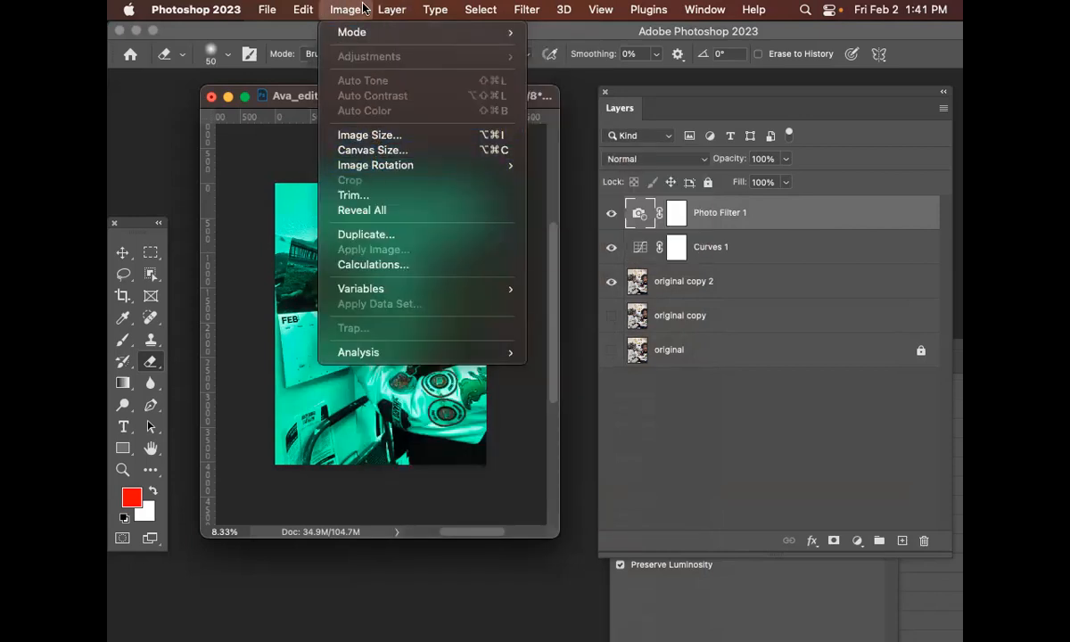
mouse_move(385, 8)
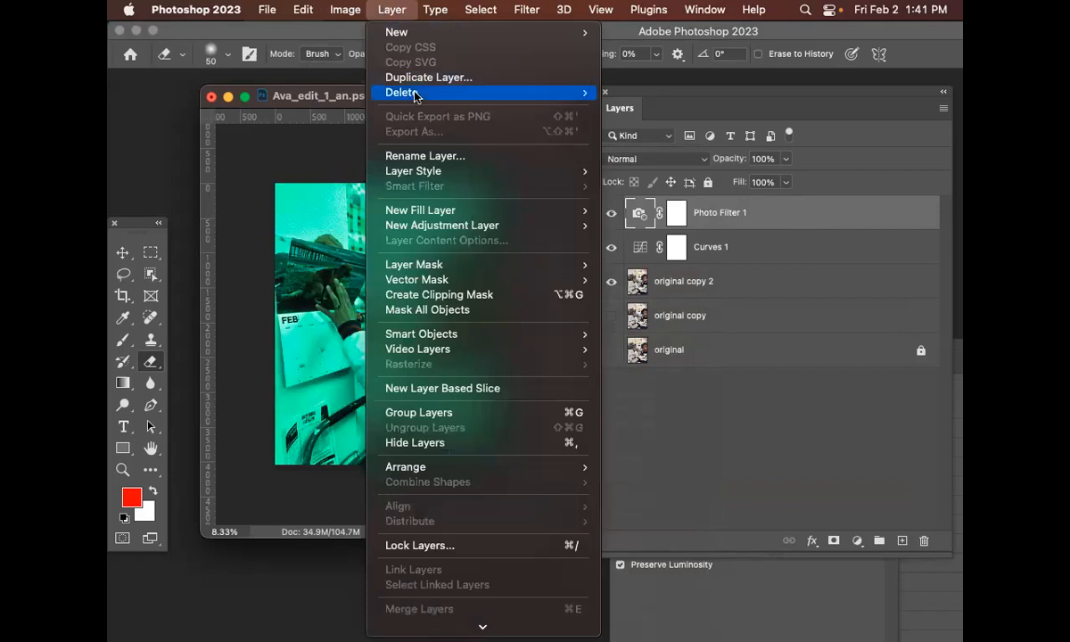
mouse_move(452, 226)
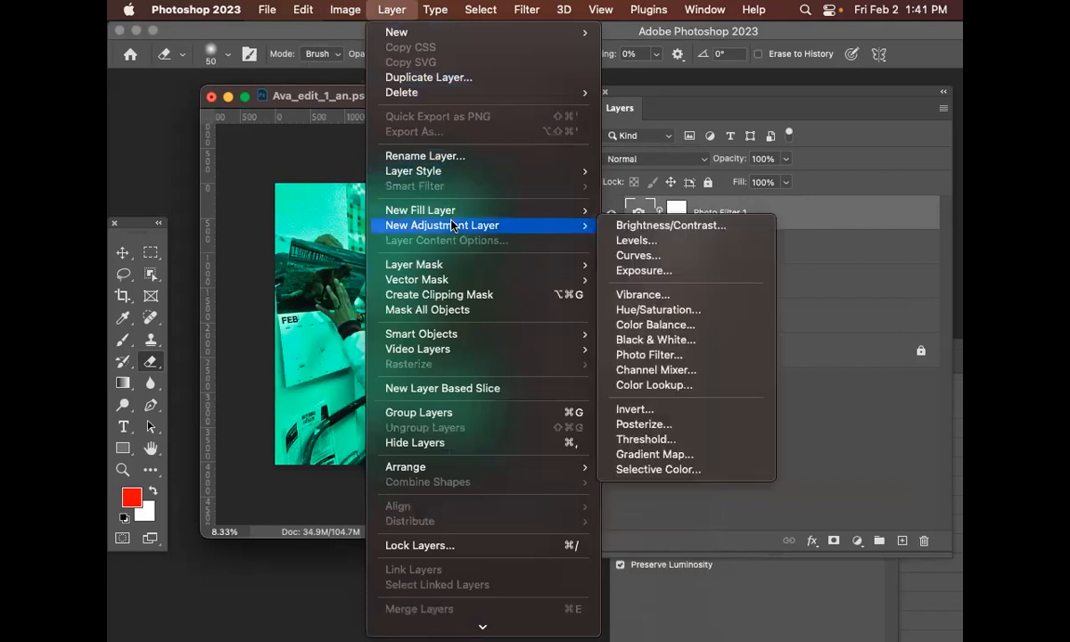
left_click(710, 343)
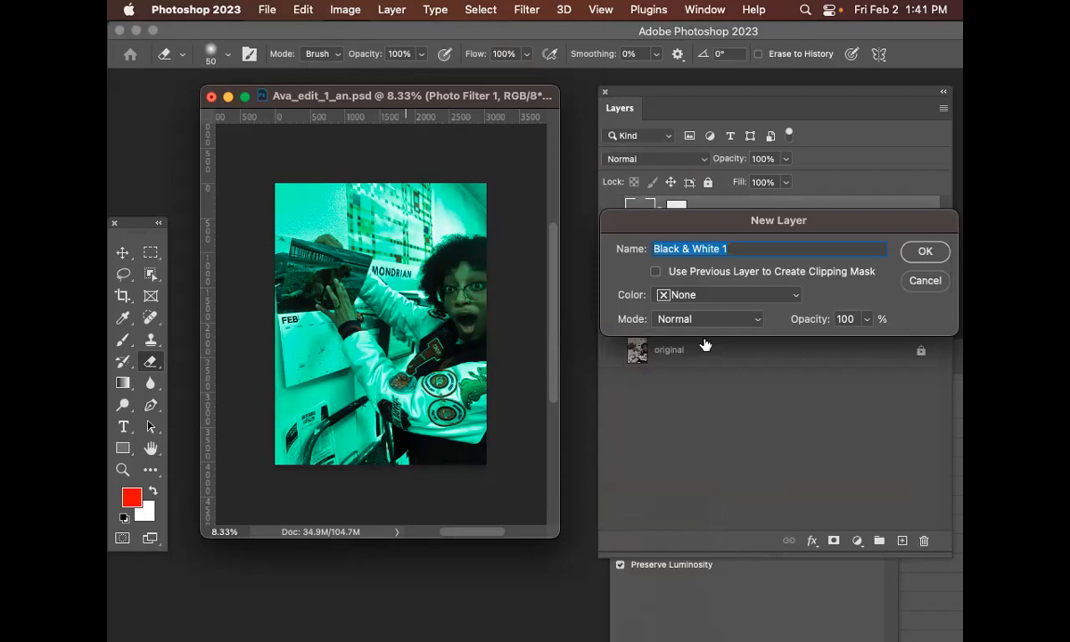
left_click(924, 251)
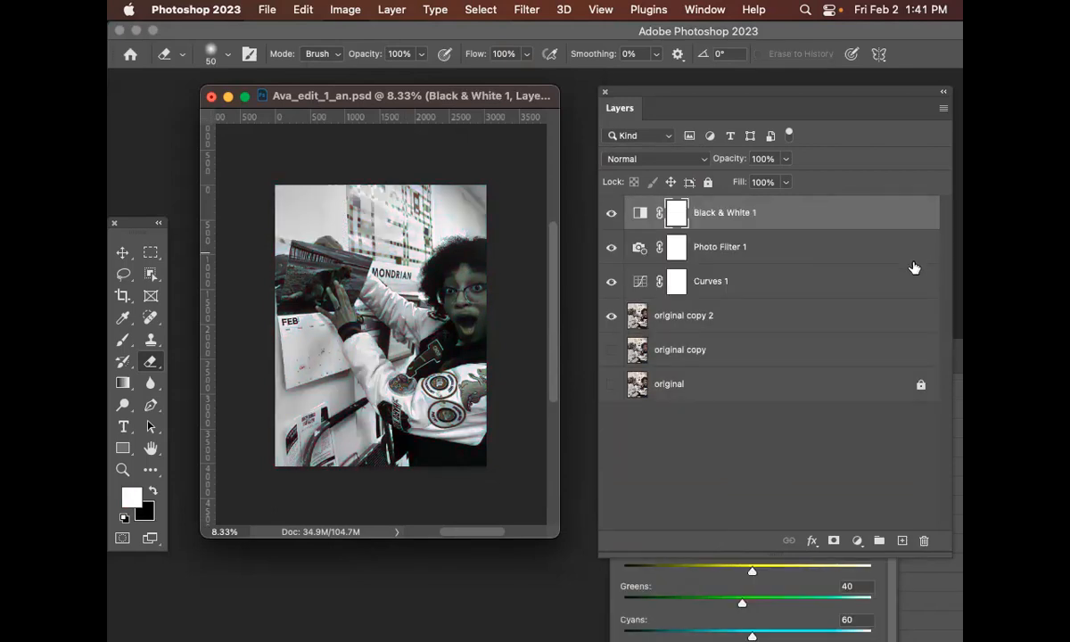
Hide the Photo Filter 1 and Curves 1 layers, and toggle Black & White 1 to compare
left_click(793, 216)
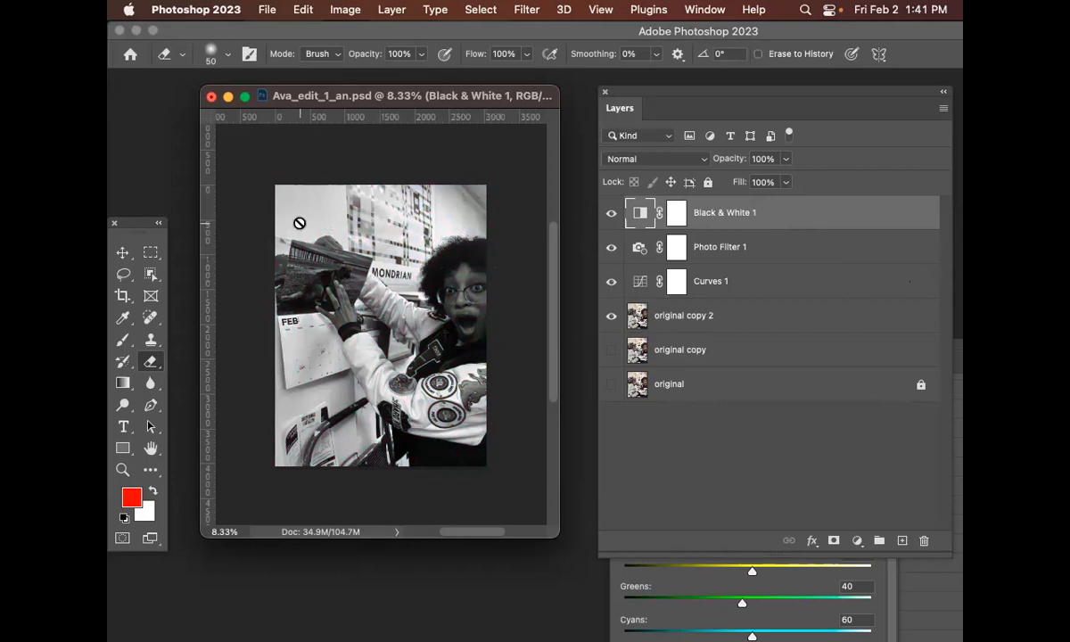
left_click(611, 248)
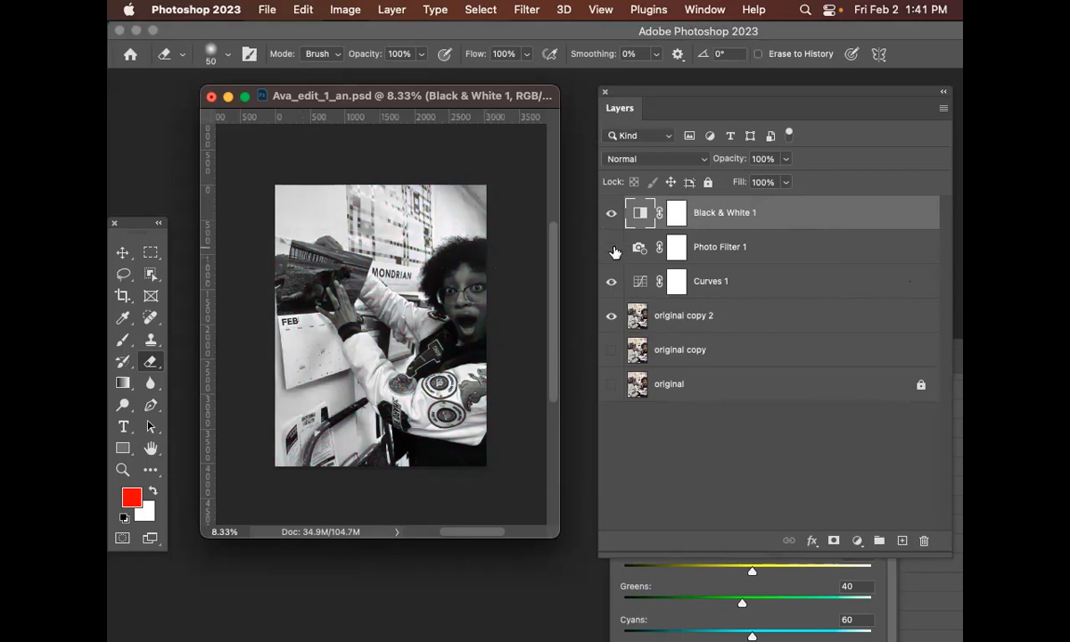
left_click(611, 282)
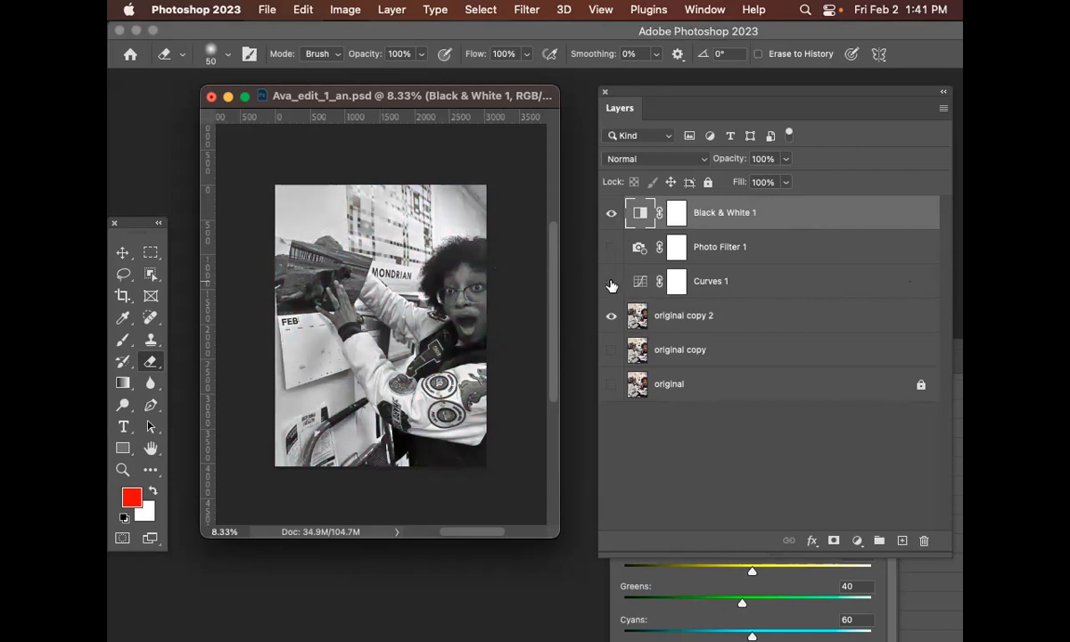
left_click(610, 214)
left_click(610, 213)
key("z")
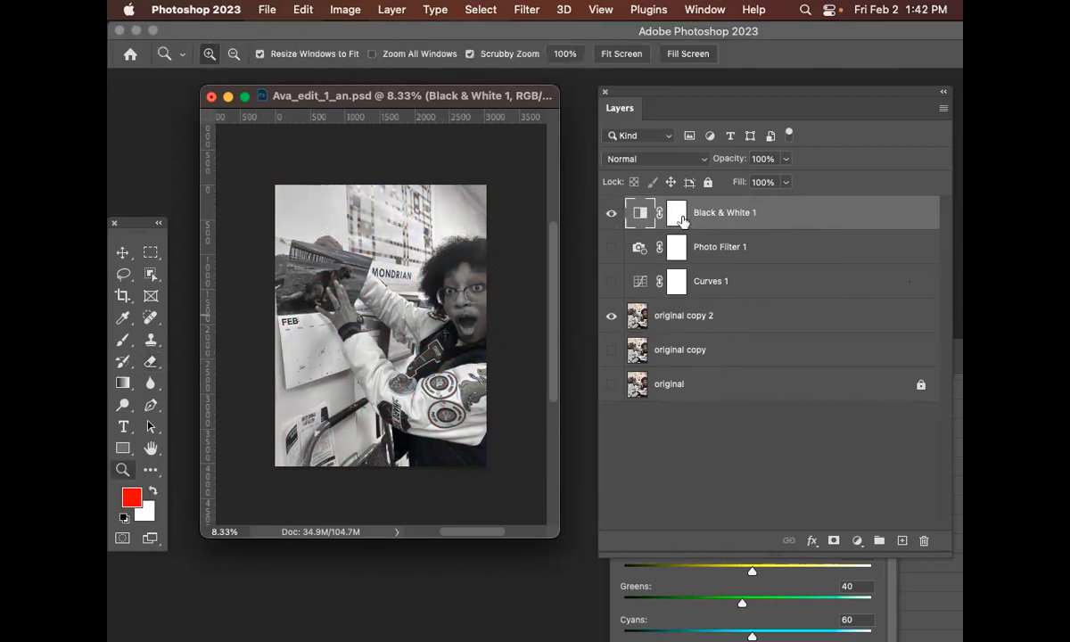
key("alt")
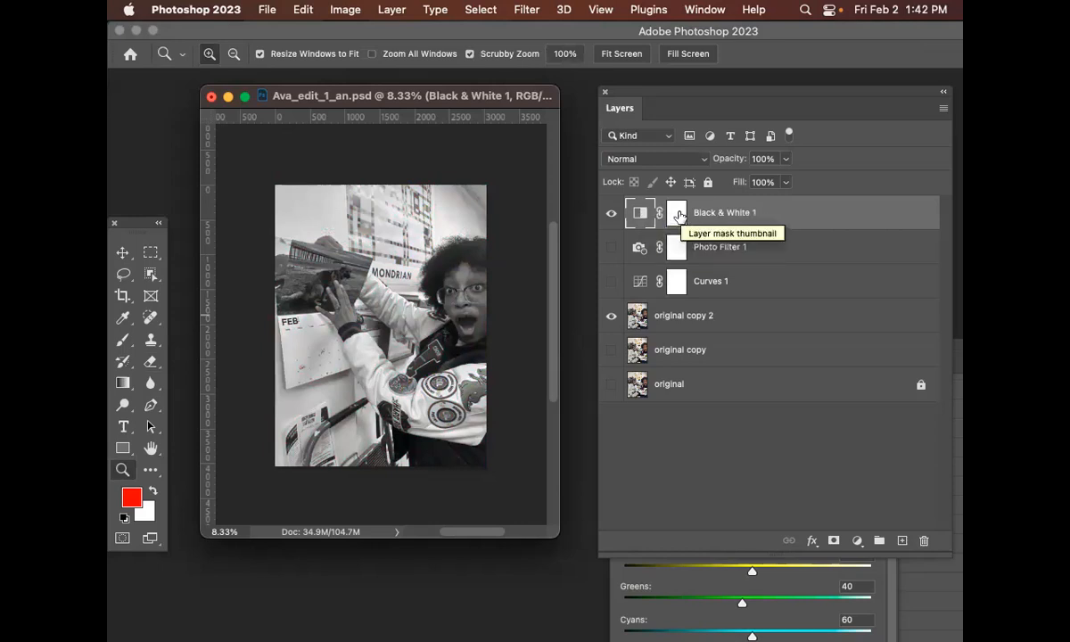
left_click(679, 215)
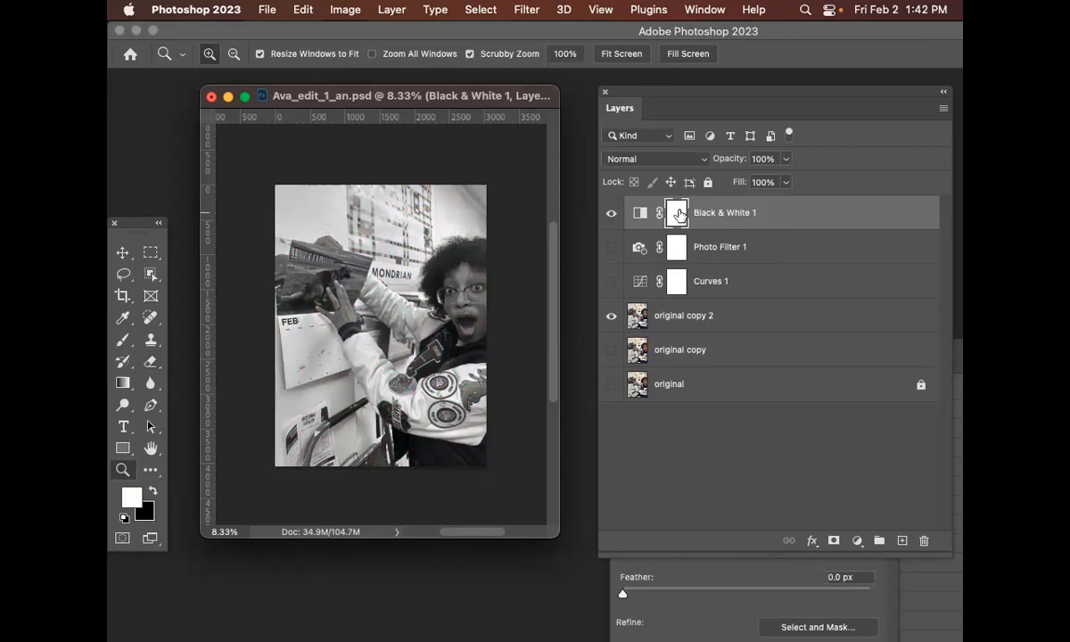
key("alt")
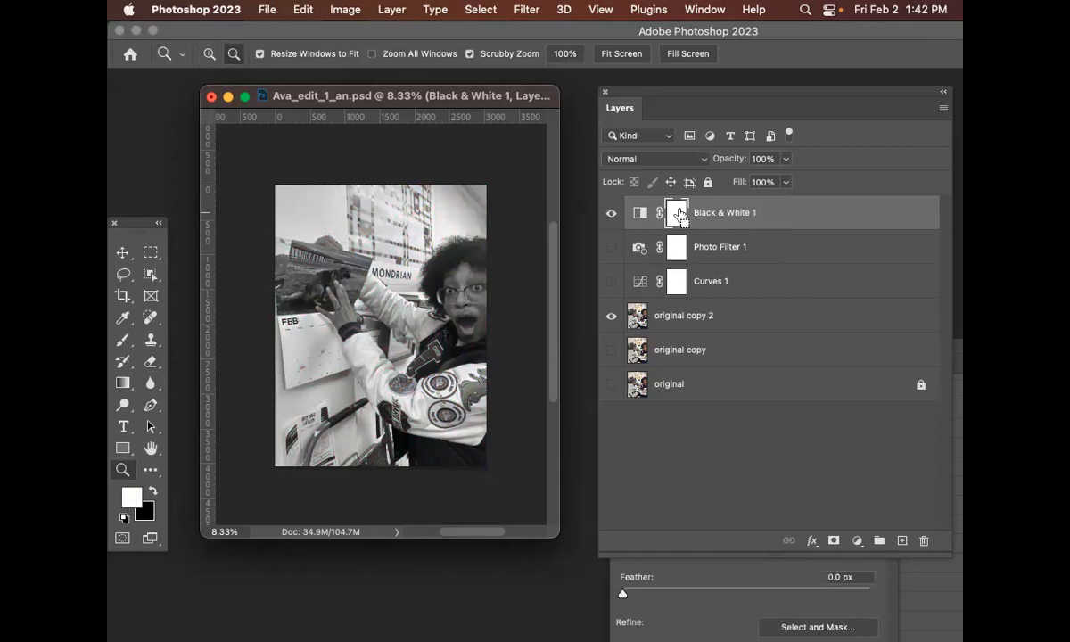
left_click(640, 214)
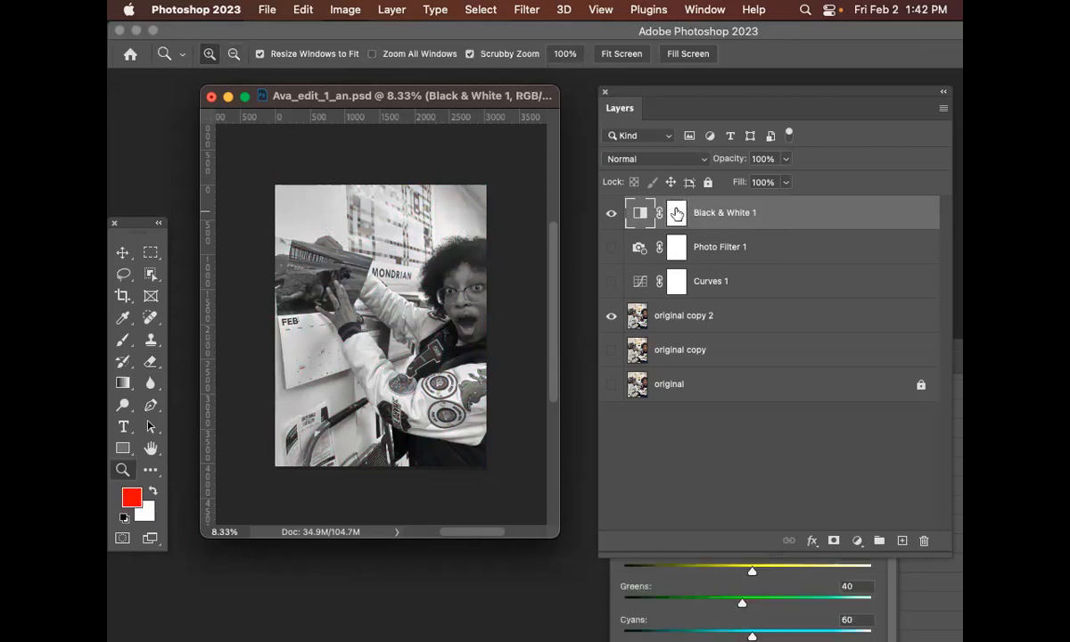
left_click(679, 214)
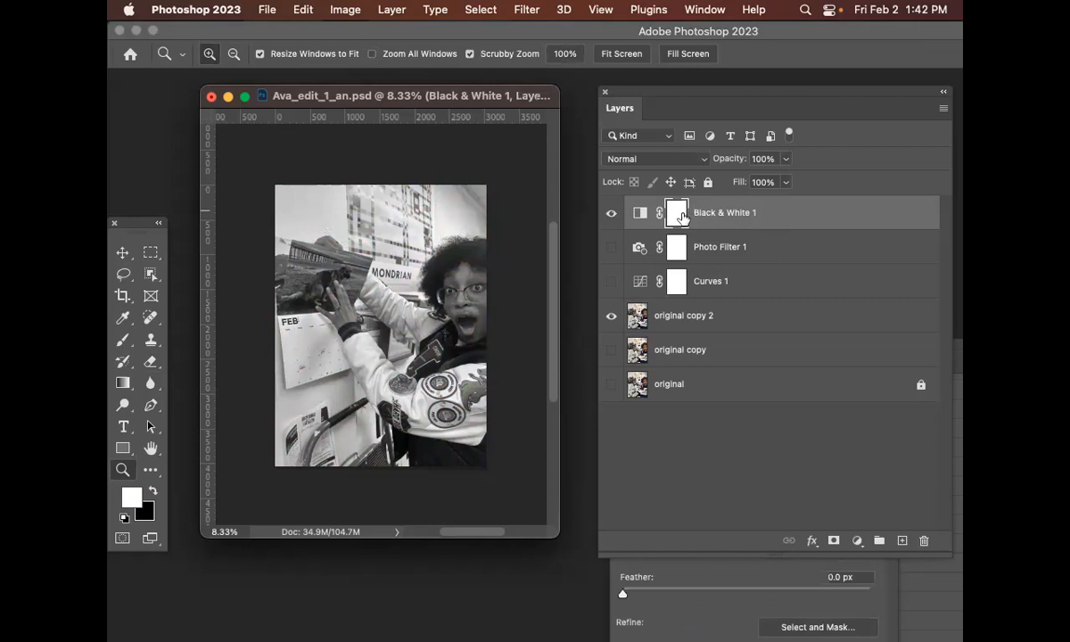
left_click(126, 252)
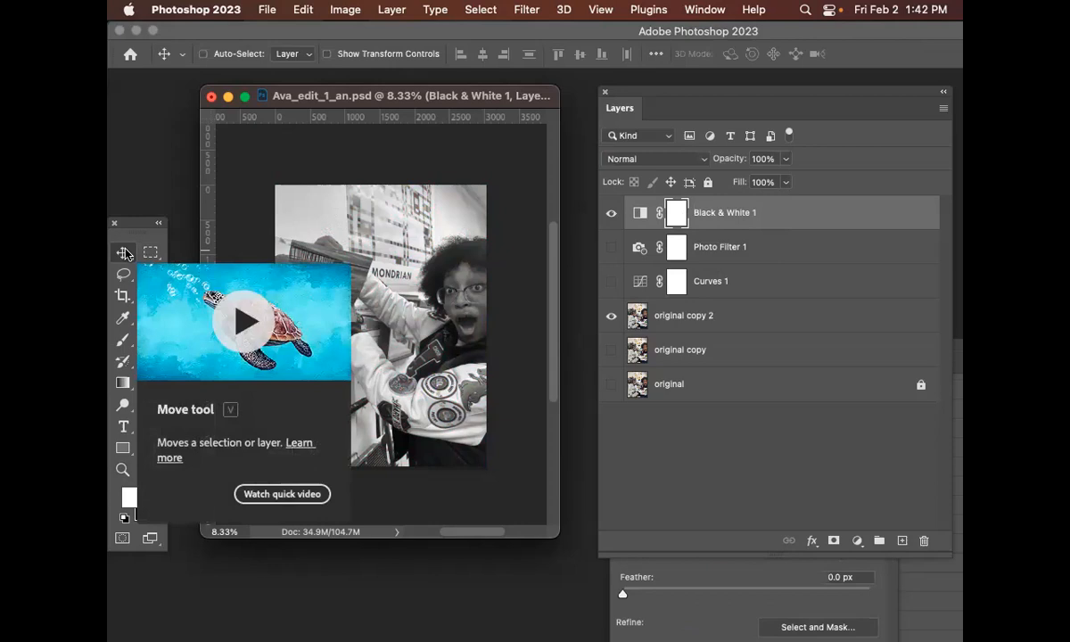
left_click(800, 211)
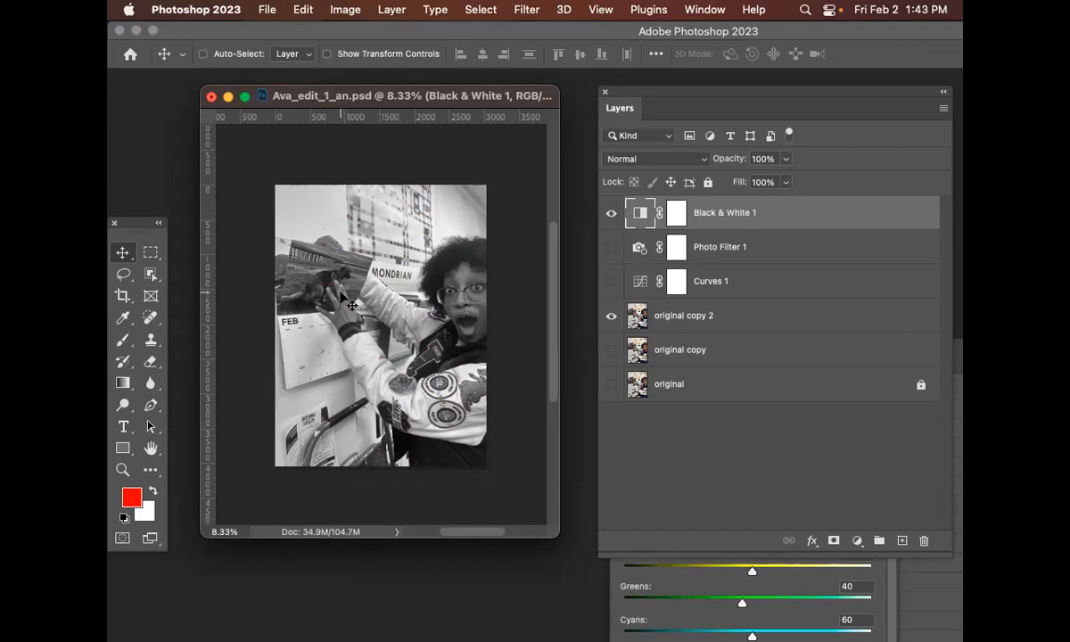
Take the Eraser onto the Black & White 1 layer mask and enlarge the brush to 2000 px
left_click(150, 361)
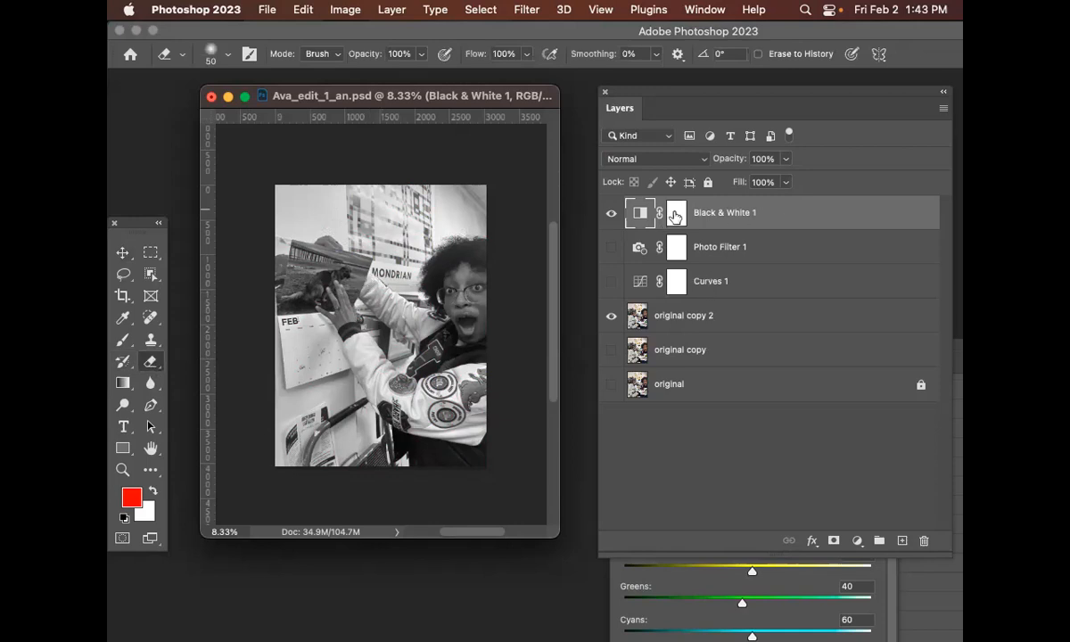
left_click(675, 214)
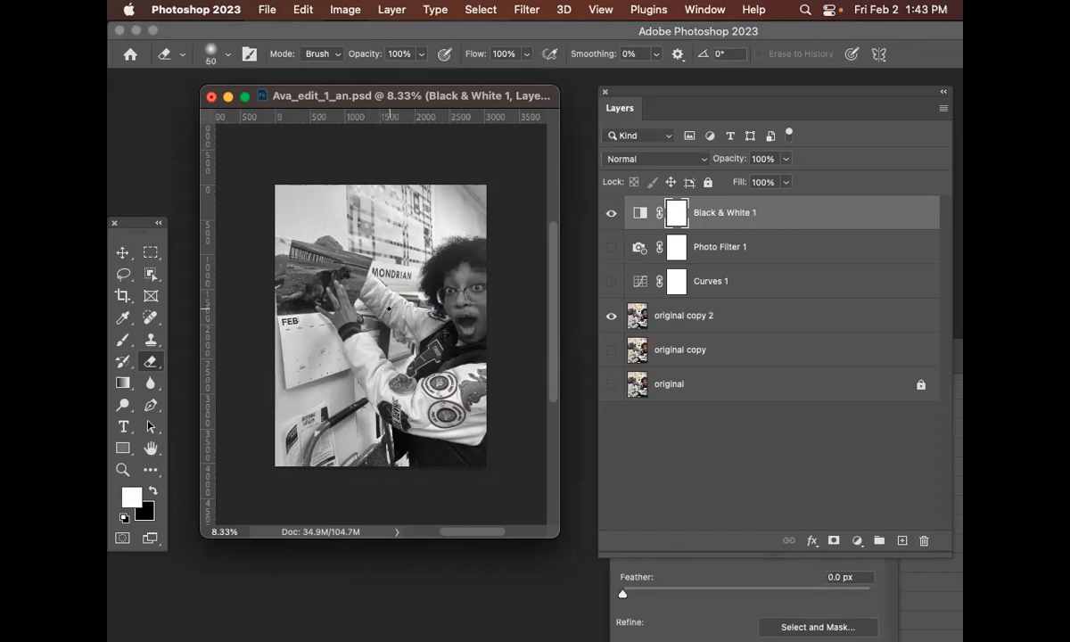
key("bracketright")
key("bracketright")
key("bracketright")
key("bracketright")
key("bracketright")
key("bracketright")
key("bracketright")
key("bracketright")
key("bracketright")
key("bracketright")
key("bracketright")
key("bracketright")
key("bracketright")
key("bracketright")
key("bracketright")
key("bracketright")
key("bracketright")
key("bracketright")
key("bracketright")
key("bracketright")
key("bracketright")
key("bracketright")
key("bracketright")
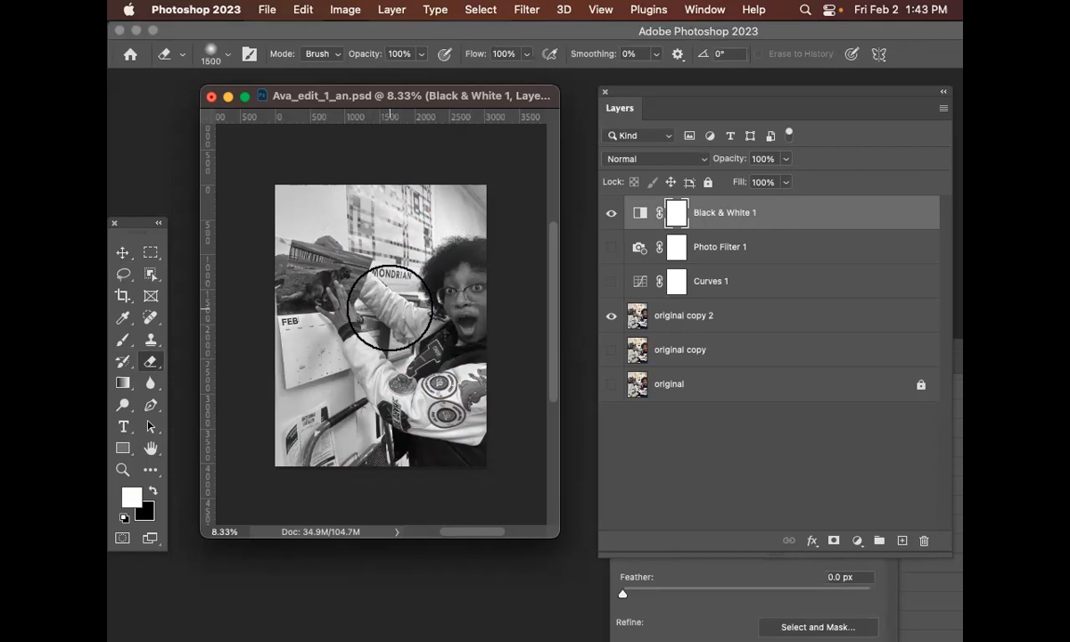
key("bracketleft")
key("bracketleft")
key("bracketleft")
key("bracketleft")
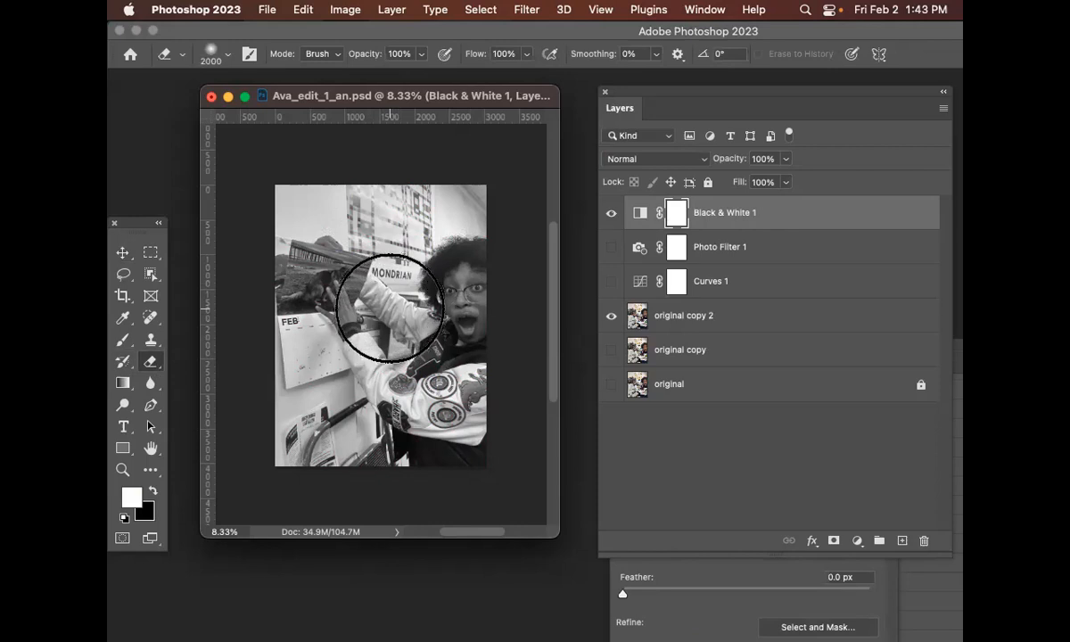
Set the Eraser brush to 300 px with 0% hardness
key("bracketleft")
key("bracketleft")
key("bracketleft")
key("bracketleft")
key("bracketleft")
key("bracketleft")
key("bracketleft")
key("bracketleft")
key("bracketleft")
key("bracketleft")
key("bracketleft")
key("bracketleft")
key("bracketleft")
key("bracketleft")
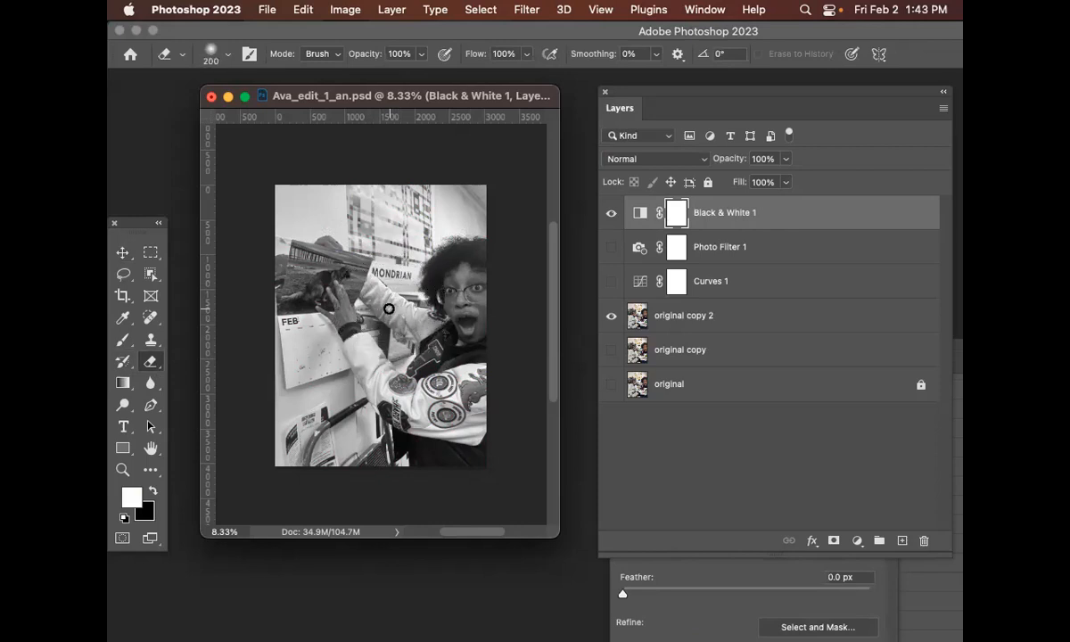
key("bracketright")
key("bracketright")
key("bracketright")
key("bracketright")
key("bracketright")
key("bracketright")
key("bracketright")
key("bracketleft")
key("bracketleft")
key("bracketleft")
key("bracketleft")
key("bracketleft")
key("bracketleft")
key("bracketright")
key("bracketright")
key("bracketright")
key("bracketleft")
key("bracketleft")
key("bracketright")
key("bracketright")
key("bracketright")
key("bracketleft")
key("bracketleft")
key("bracketleft")
key("bracketleft")
key("bracketleft")
key("bracketright")
key("bracketright")
key("bracketleft")
key("bracketright")
left_click(211, 55)
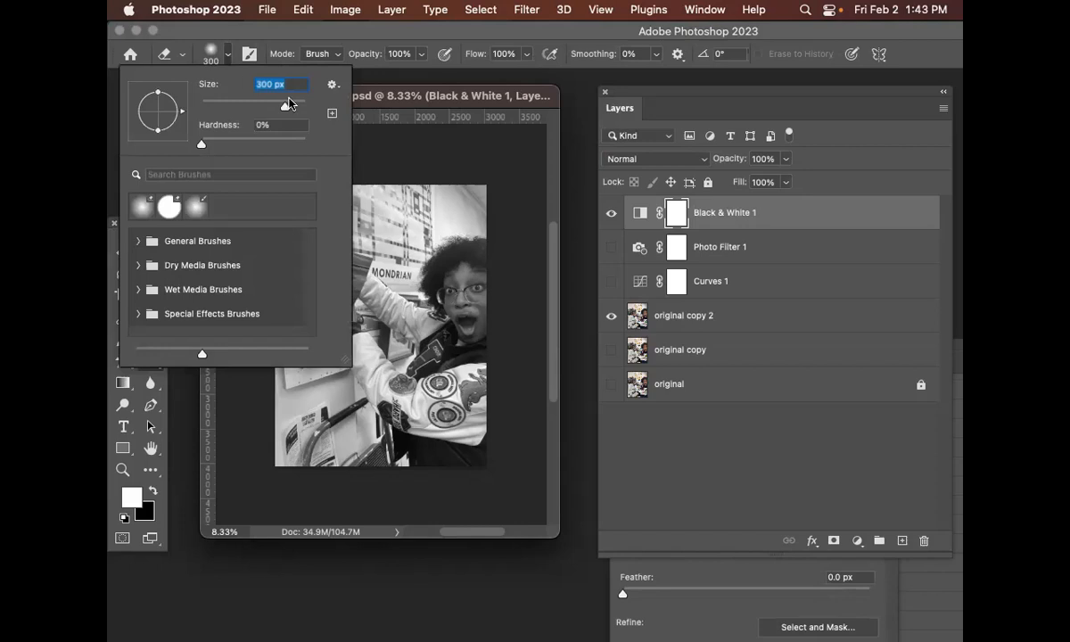
mouse_move(202, 145)
left_mouse_down()
mouse_move(247, 139)
mouse_move(188, 138)
left_mouse_up()
left_click(207, 51)
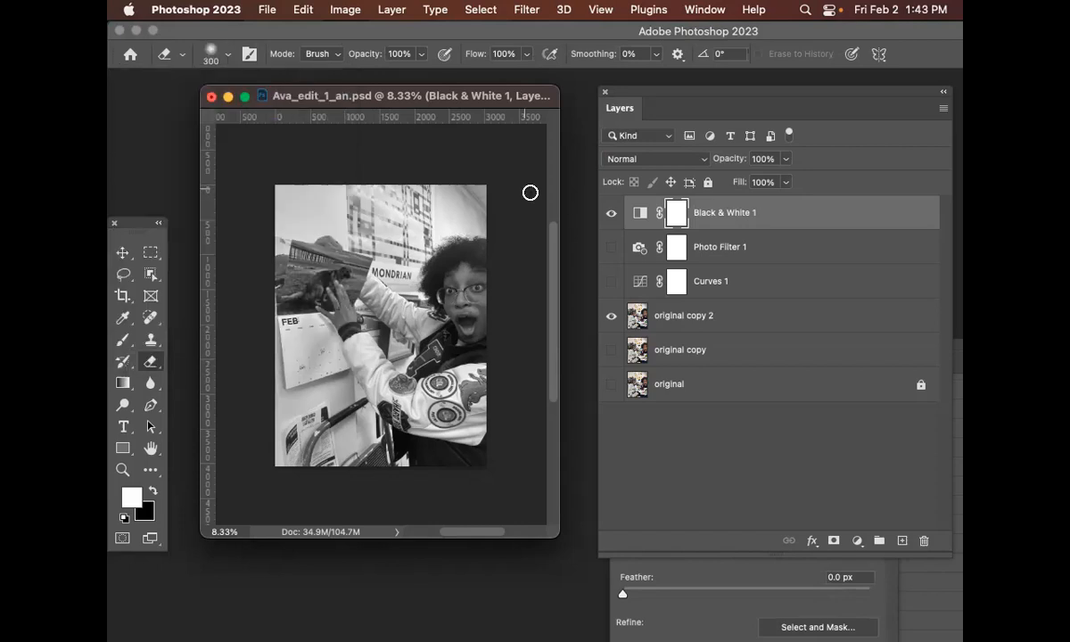
Erase the Black & White 1 layer mask over the face to bring back its colour
left_click(718, 212)
left_click(676, 214)
left_click(212, 56)
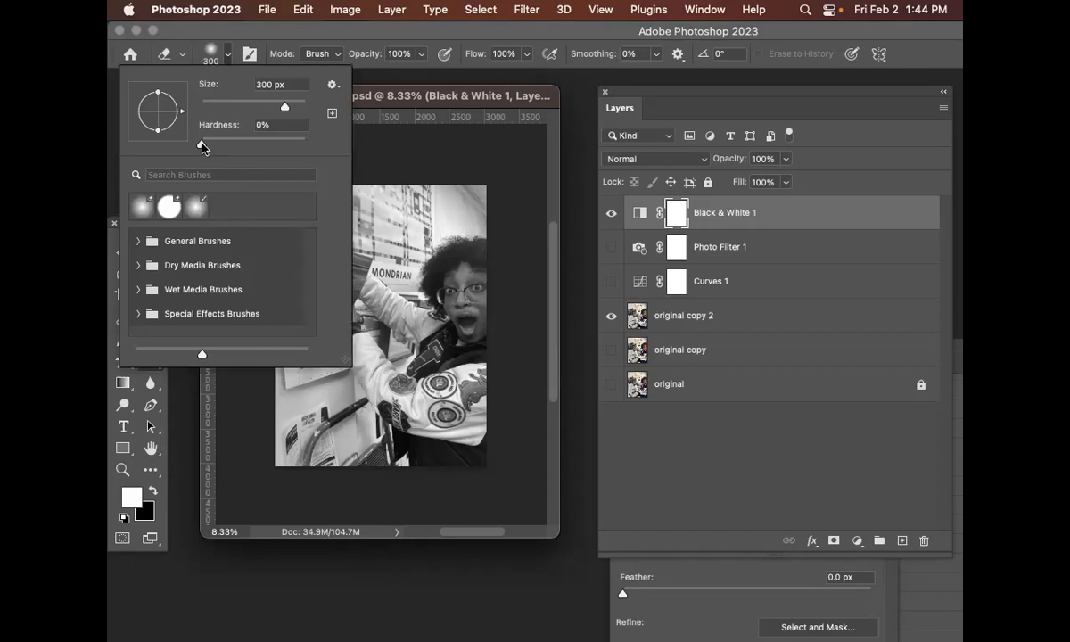
left_click_drag(202, 144, 189, 142)
left_click(214, 47)
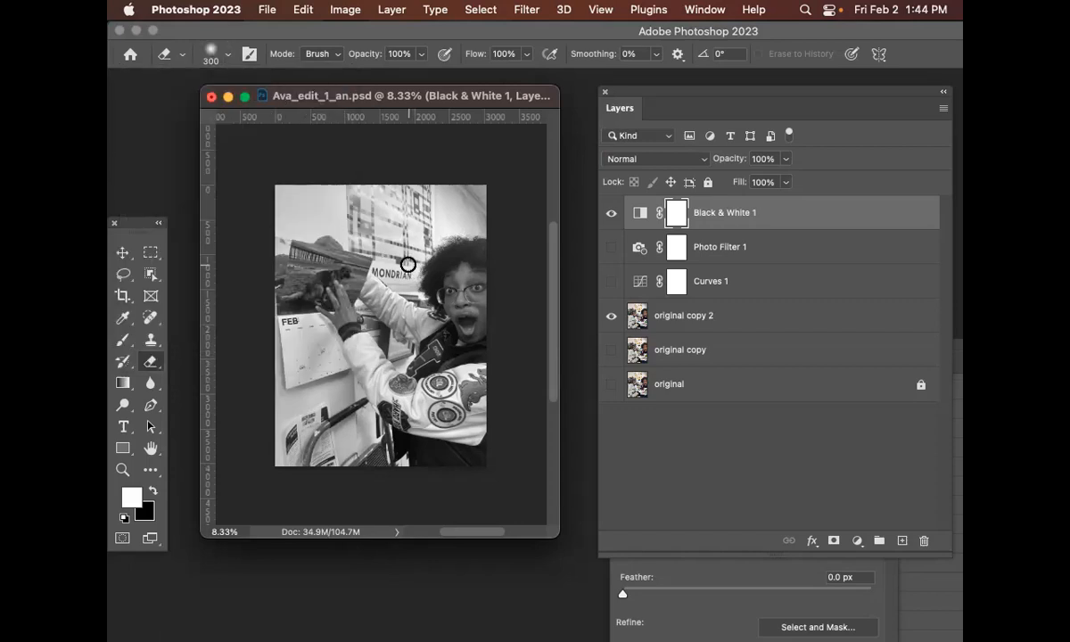
key("bracketright")
key("bracketright")
key("bracketright")
key("bracketright")
key("bracketright")
key("bracketright")
key("bracketright")
key("bracketright")
key("x")
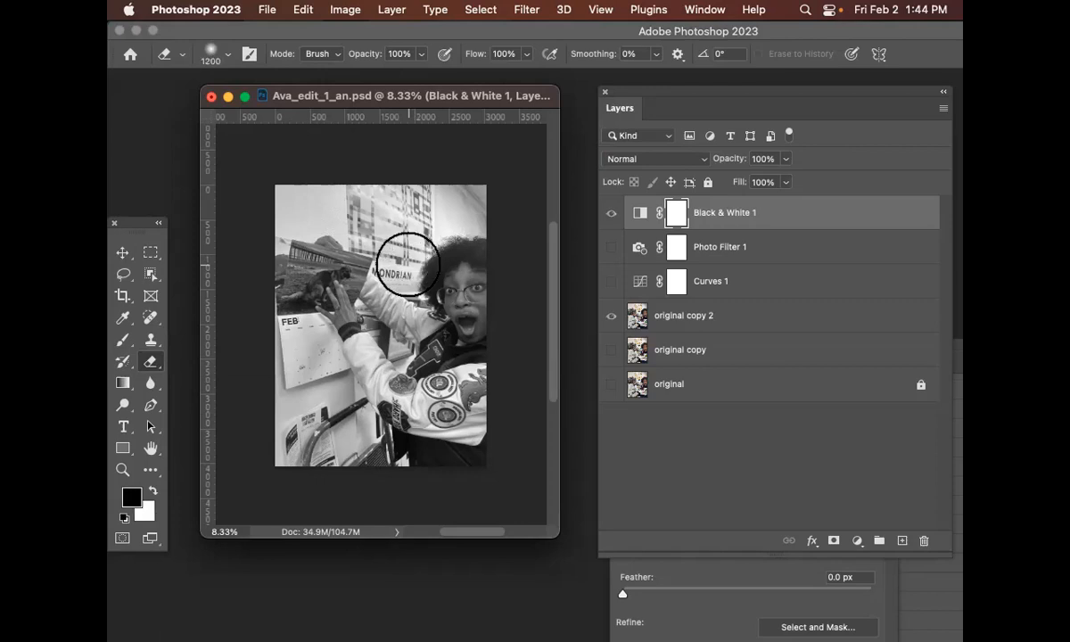
key("bracketleft")
key("bracketleft")
key("bracketleft")
key("bracketleft")
key("bracketleft")
key("bracketleft")
key("bracketleft")
key("bracketleft")
key("bracketleft")
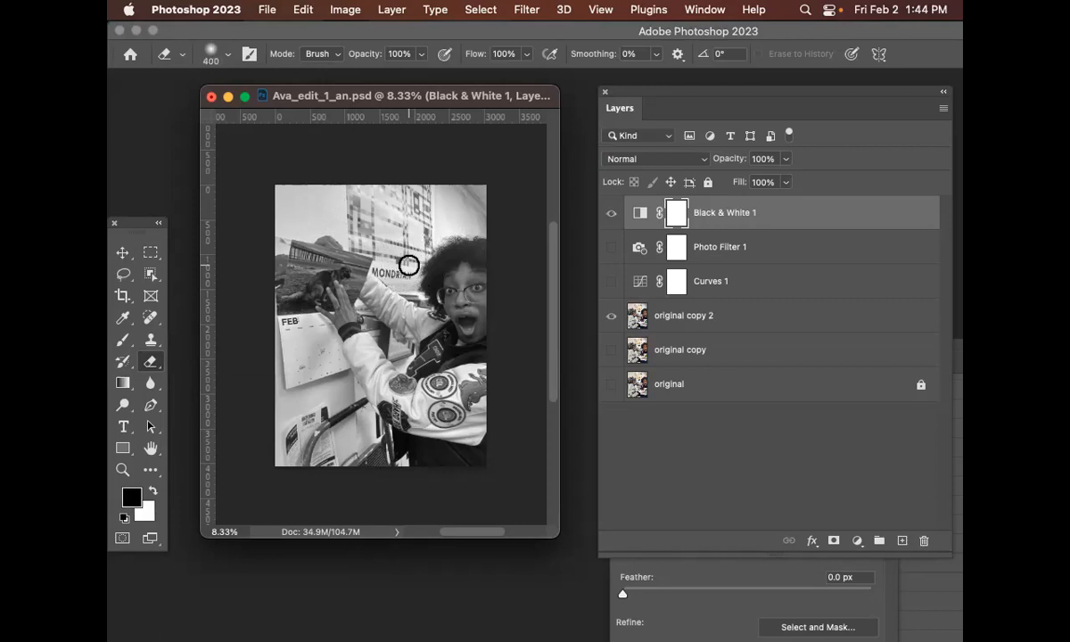
key("bracketleft")
key("bracketleft")
key("super+equal")
left_click_drag(558, 536, 712, 616)
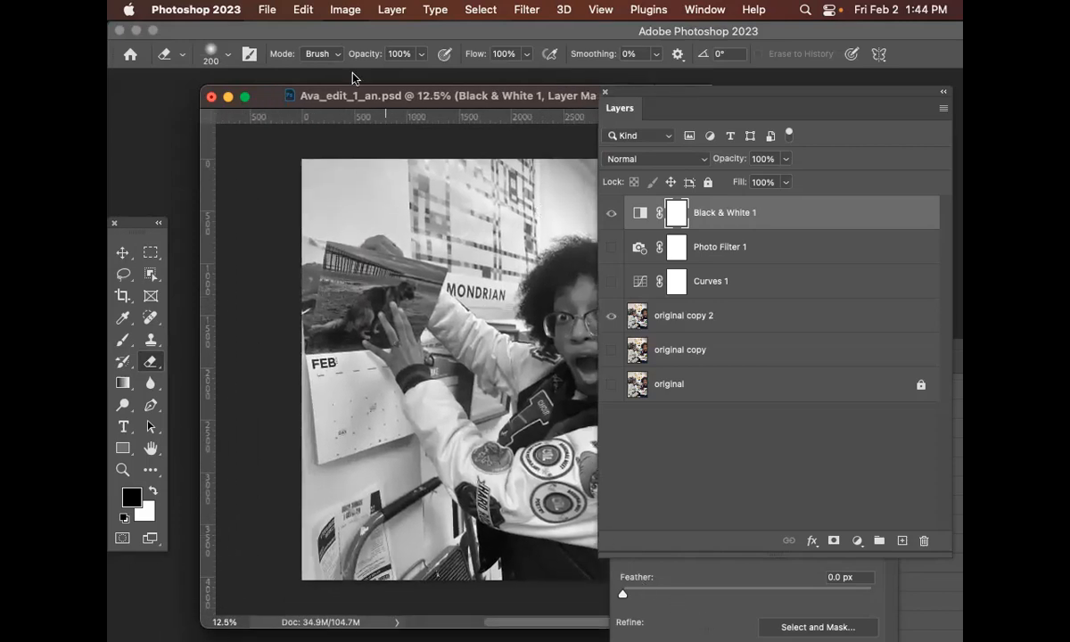
left_click_drag(255, 95, 171, 76)
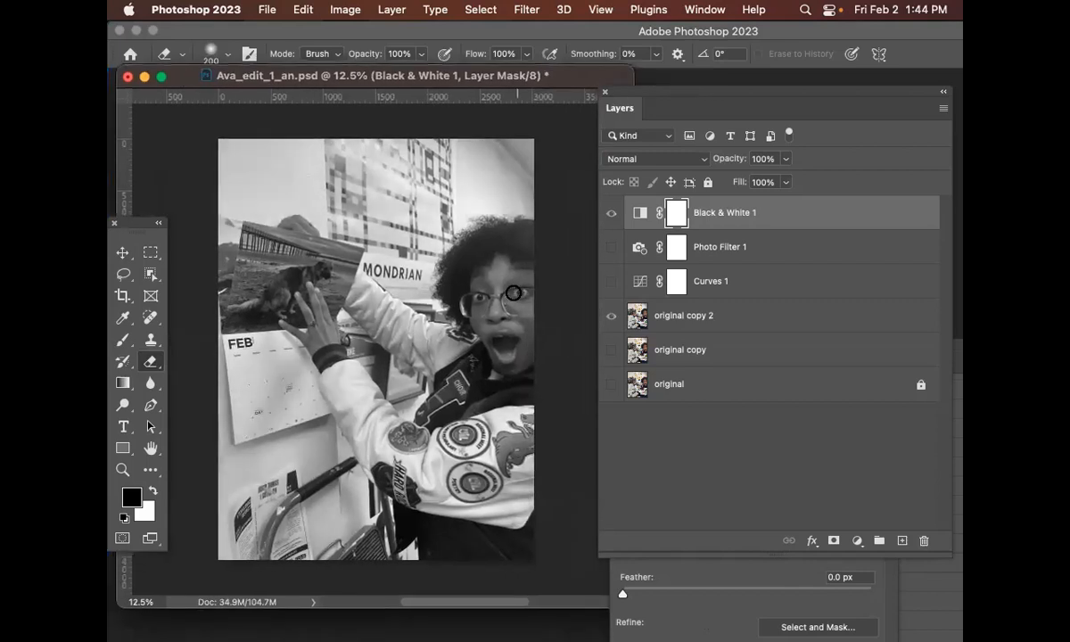
key("bracketright")
left_click(756, 213)
left_click(680, 214)
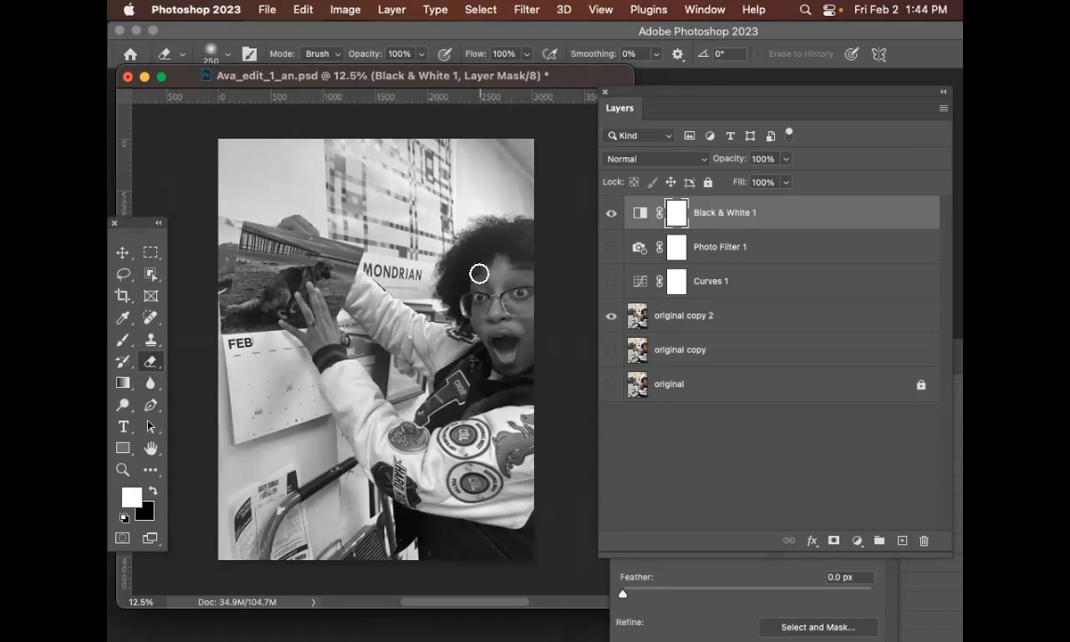
mouse_move(480, 283)
left_mouse_down()
mouse_move(492, 355)
mouse_move(511, 295)
mouse_move(516, 307)
mouse_move(484, 354)
mouse_move(523, 271)
mouse_move(519, 317)
mouse_move(527, 278)
mouse_move(523, 358)
mouse_move(511, 367)
mouse_move(487, 335)
left_mouse_up()
left_click_drag(473, 295, 494, 261)
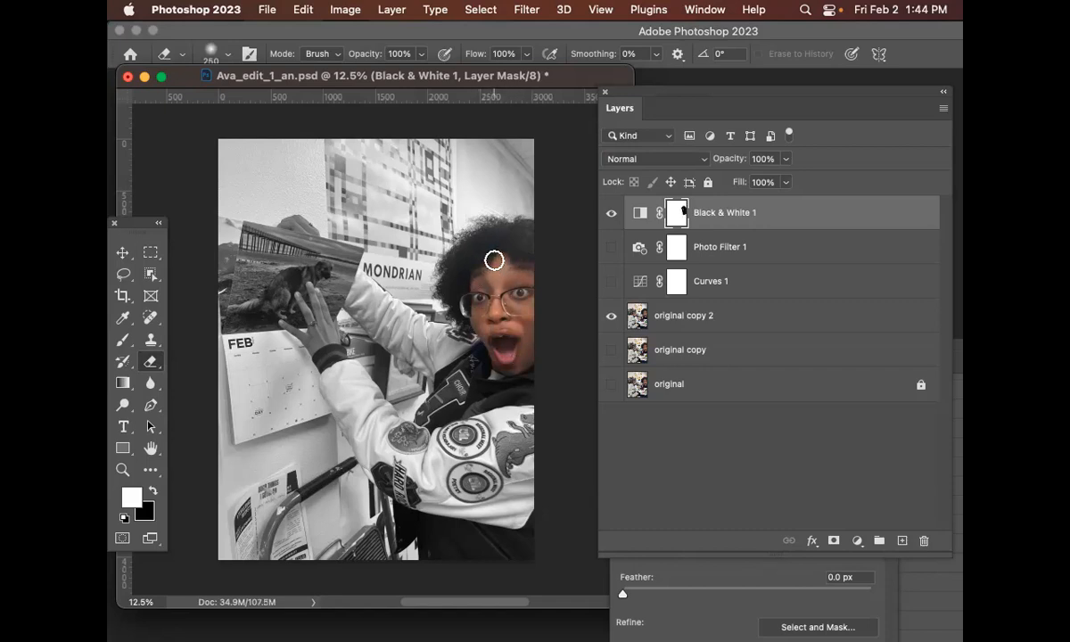
Erase the mask over the fingers gripping the top of the calendar to restore their colour
key("bracketleft")
key("bracketleft")
key("super+equal")
key("super+equal")
key("super+equal")
mouse_move(478, 386)
left_mouse_down()
mouse_move(352, 310)
mouse_move(391, 287)
mouse_move(430, 314)
left_mouse_up()
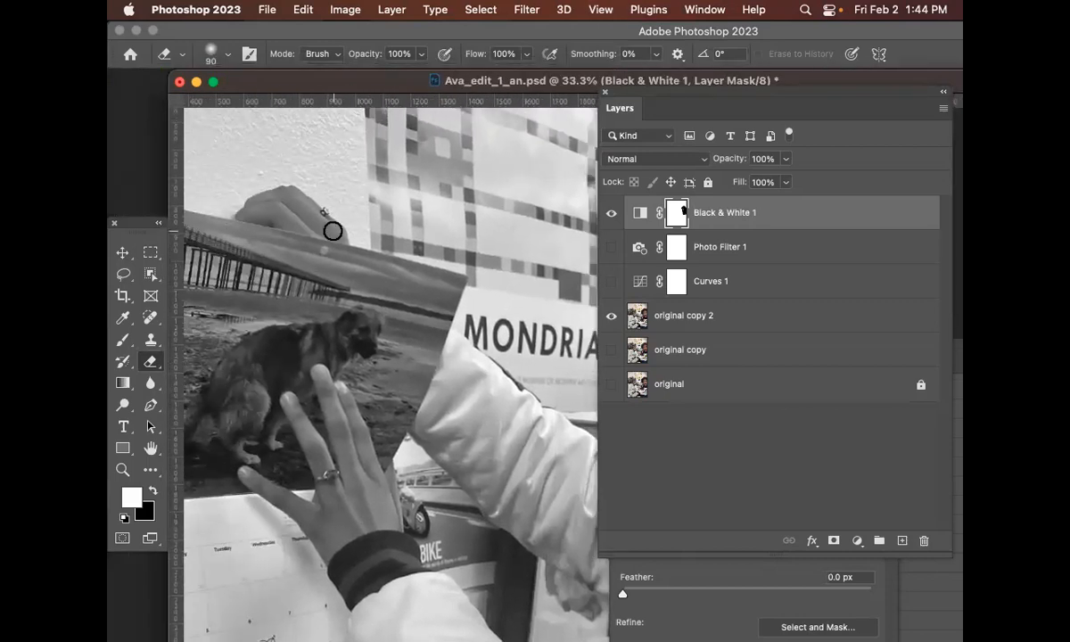
mouse_move(329, 230)
left_mouse_down()
mouse_move(252, 211)
mouse_move(288, 194)
mouse_move(336, 230)
left_mouse_up()
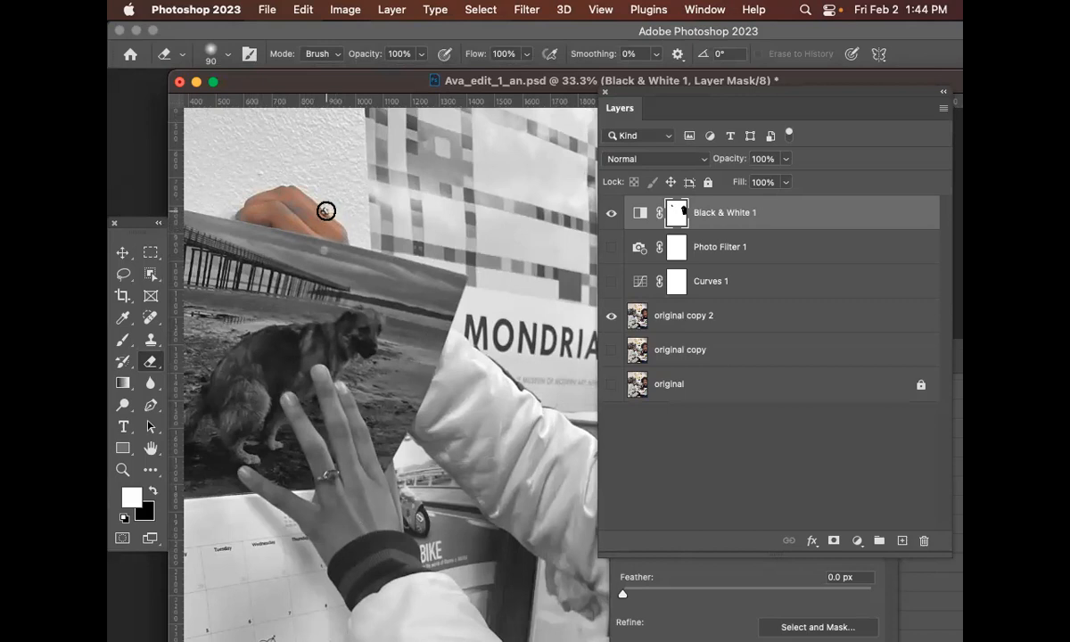
Erase the mask over the hand resting on the dog photo to restore its colour
key("bracketleft")
key("bracketleft")
key("bracketleft")
key("super+minus")
key("super+minus")
left_click_drag(416, 367, 437, 268)
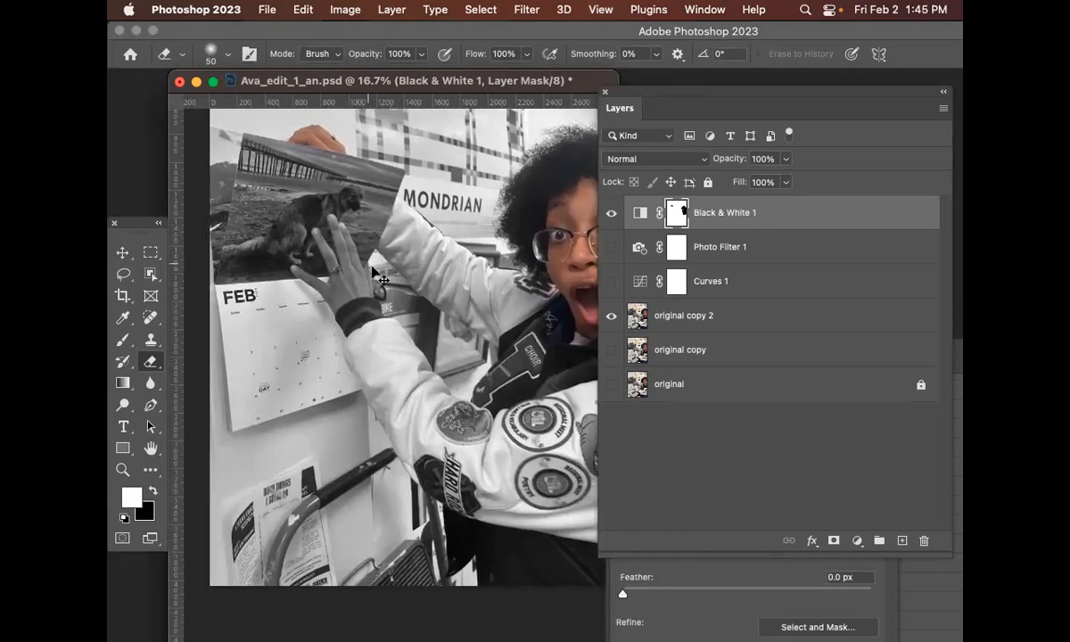
key("super+plus")
scroll(414, 239, "down", 5)
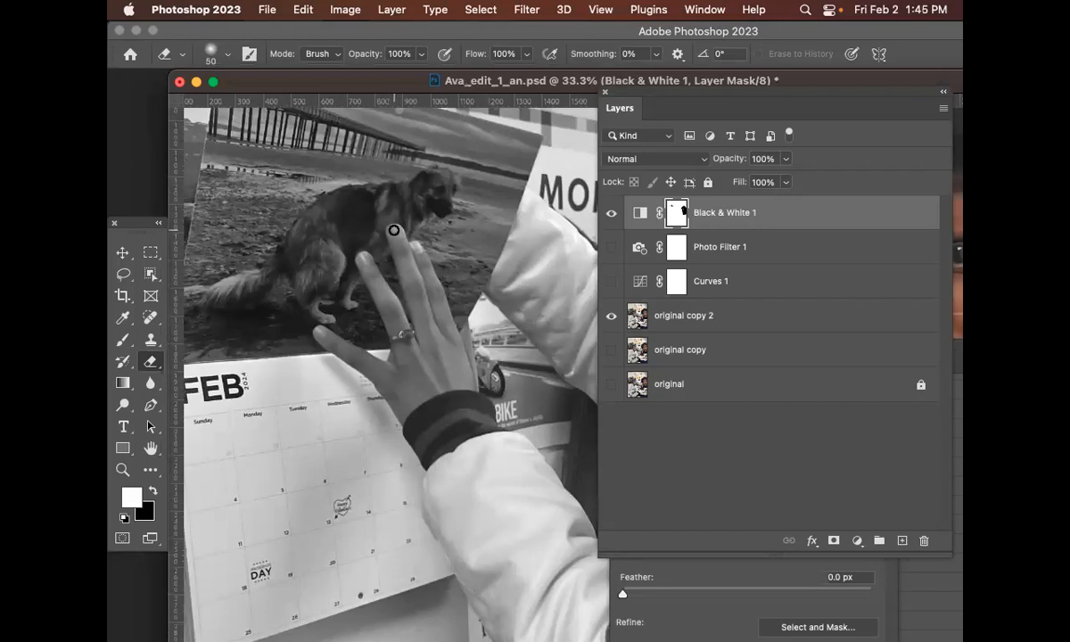
left_click_drag(422, 332, 427, 372)
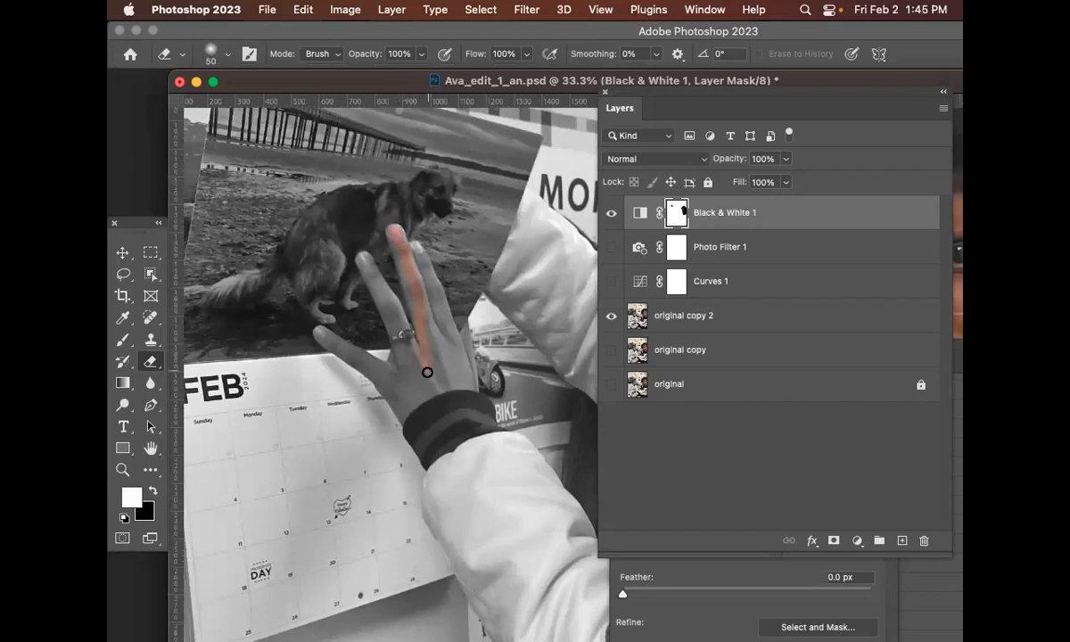
key("bracketright")
key("bracketright")
mouse_move(392, 230)
left_mouse_down()
mouse_move(421, 331)
mouse_move(396, 229)
mouse_move(434, 346)
mouse_move(409, 247)
mouse_move(446, 356)
mouse_move(448, 328)
mouse_move(463, 359)
mouse_move(441, 333)
mouse_move(440, 362)
left_mouse_up()
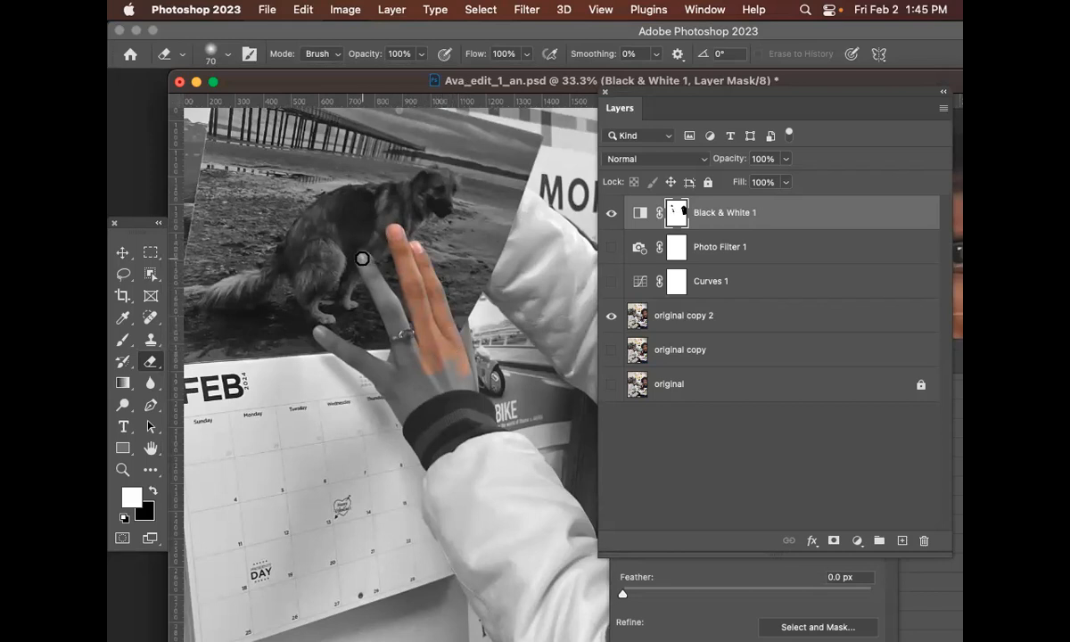
mouse_move(362, 259)
left_mouse_down()
mouse_move(410, 374)
mouse_move(405, 339)
mouse_move(378, 276)
mouse_move(404, 376)
mouse_move(398, 312)
mouse_move(391, 297)
mouse_move(414, 371)
left_mouse_up()
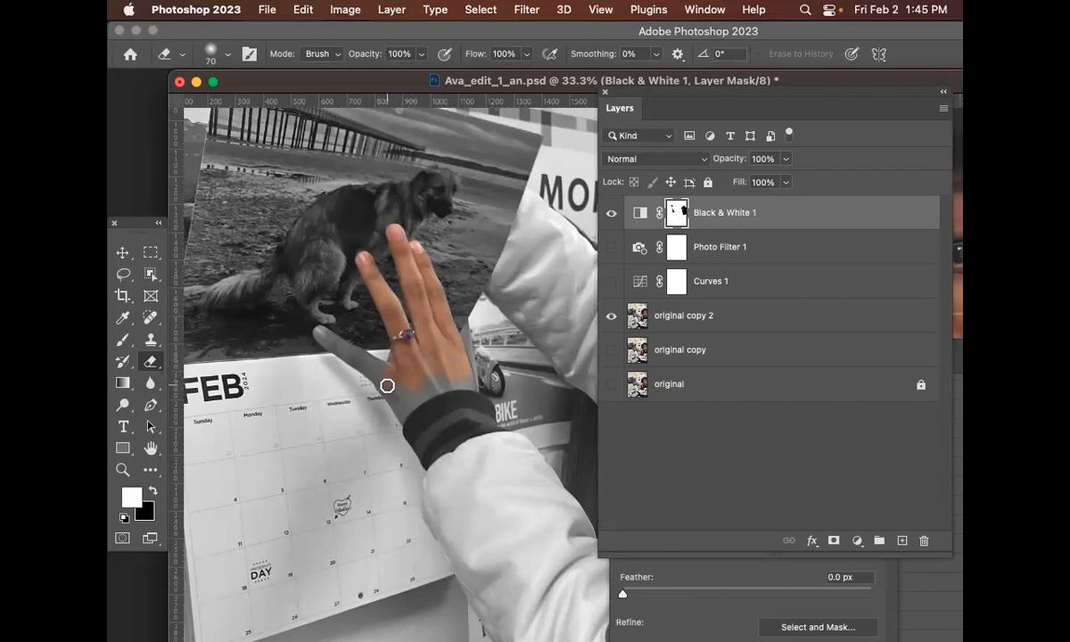
mouse_move(318, 332)
left_mouse_down()
mouse_move(314, 323)
mouse_move(365, 357)
mouse_move(316, 337)
left_mouse_up()
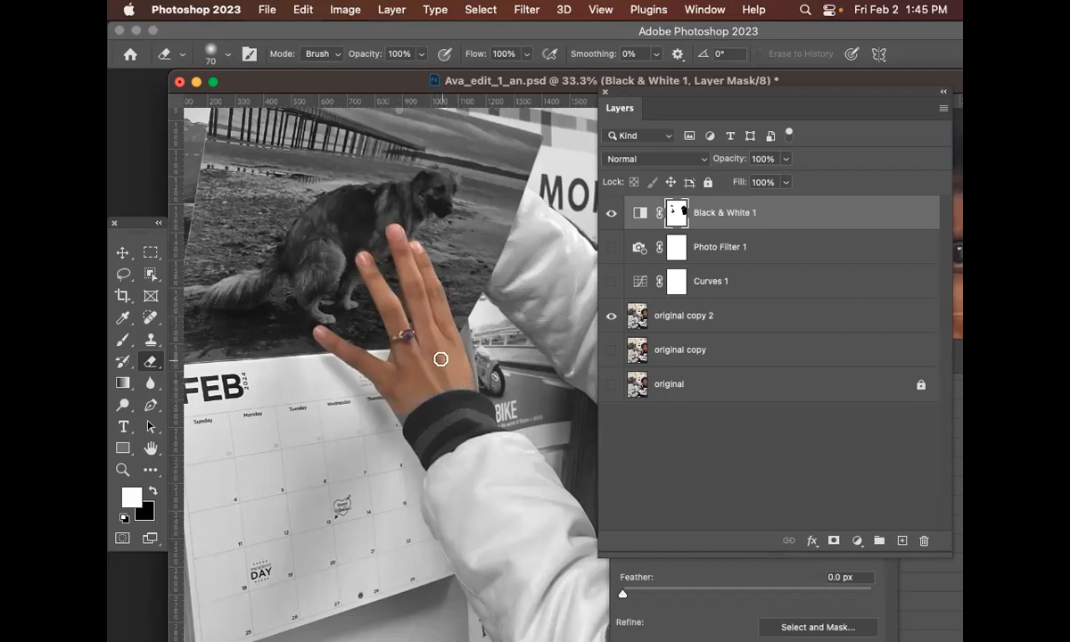
Switch to the Brush tool, paint white over the face on the mask, and save the document
key("super+minus")
key("super+minus")
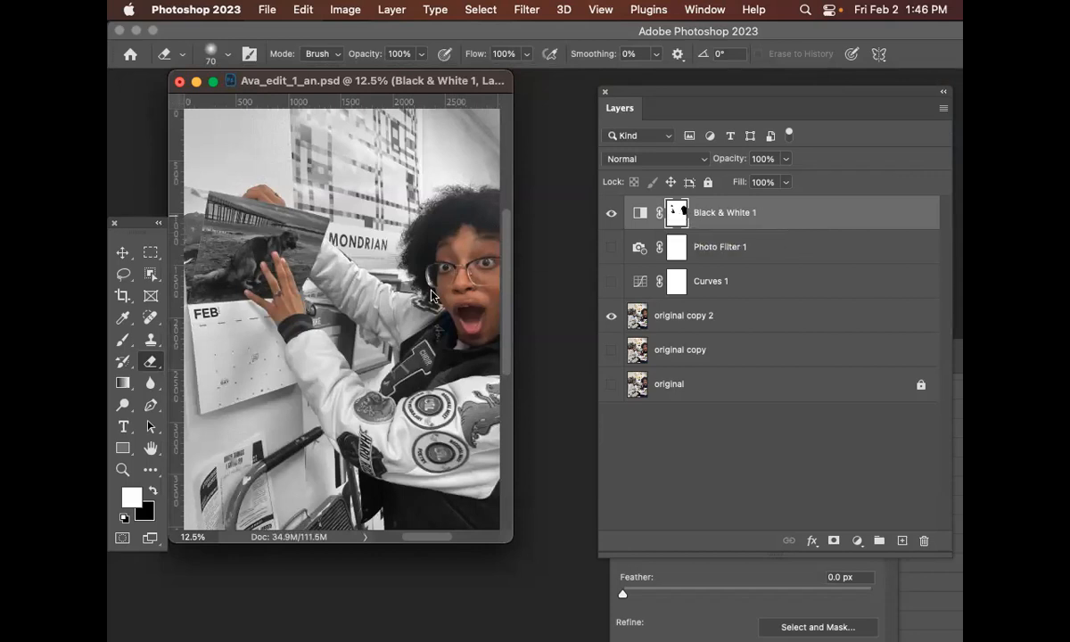
left_click(122, 343)
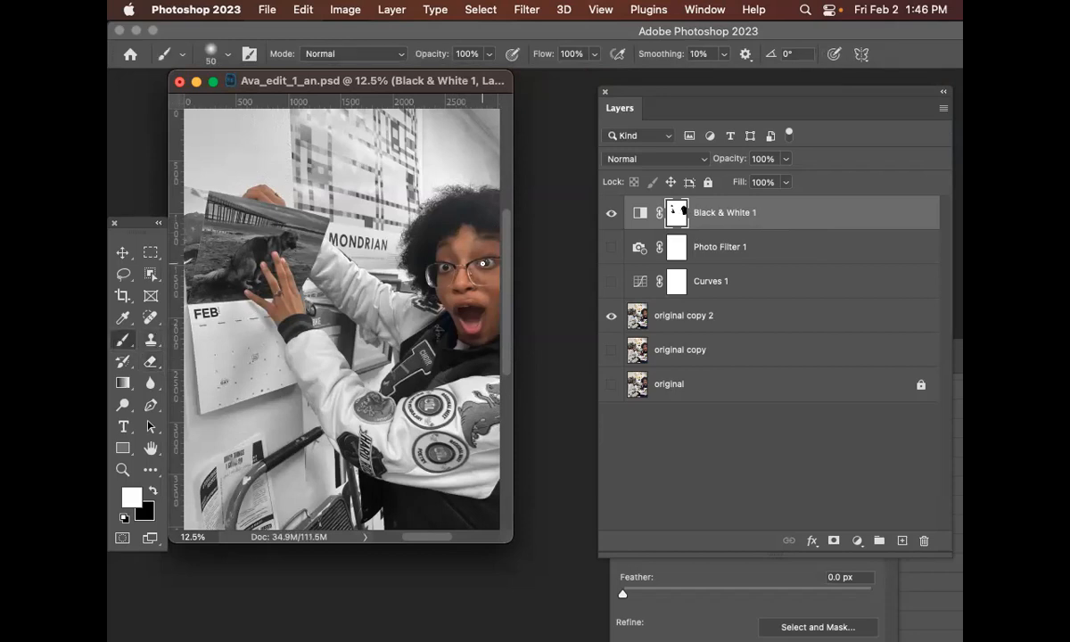
key("bracketright")
key("bracketright")
key("bracketright")
key("bracketright")
key("bracketright")
left_click_drag(488, 241, 486, 285)
mouse_move(497, 210)
left_mouse_down()
mouse_move(473, 283)
mouse_move(483, 206)
mouse_move(483, 302)
mouse_move(496, 323)
mouse_move(502, 281)
mouse_move(473, 306)
left_mouse_up()
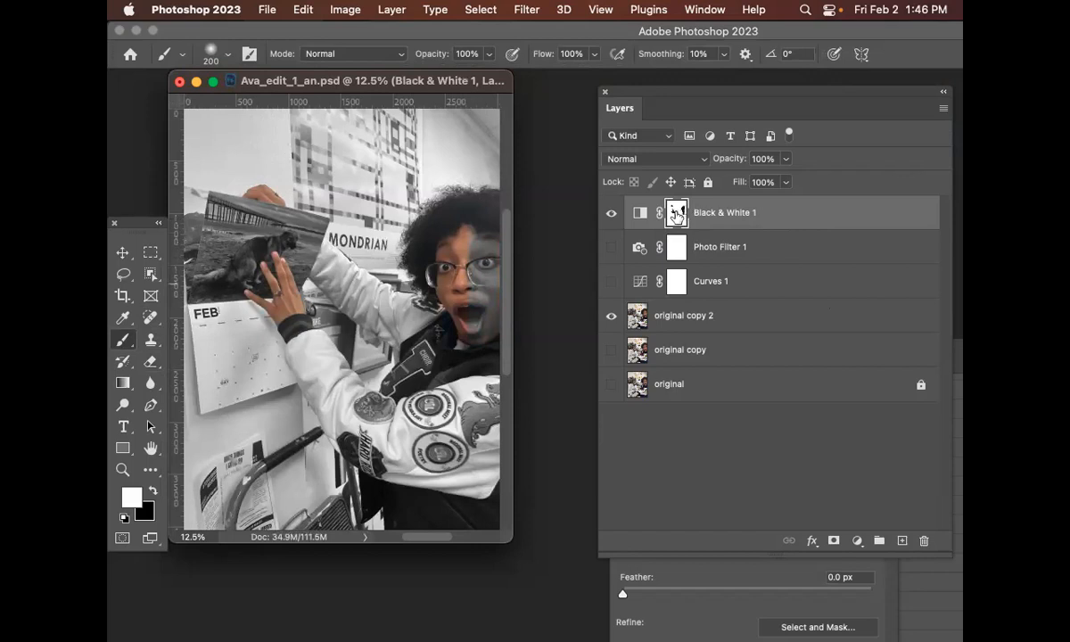
key("super+s")
Paint the rest of the mask white with a 600 px brush to make the whole image black and white again
key("bracketright")
mouse_move(474, 222)
left_mouse_down()
mouse_move(477, 288)
mouse_move(457, 331)
mouse_move(444, 289)
left_mouse_up()
key("bracketright")
key("bracketright")
key("bracketright")
key("bracketright")
mouse_move(451, 206)
left_mouse_down()
mouse_move(445, 328)
mouse_move(437, 201)
mouse_move(444, 356)
left_mouse_up()
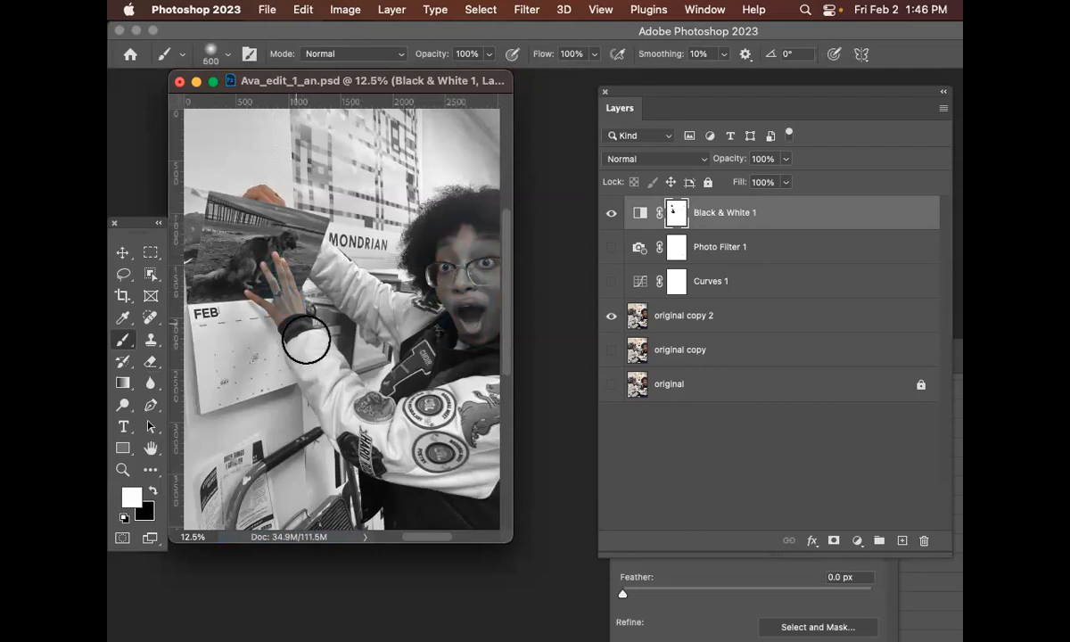
mouse_move(252, 208)
left_mouse_down()
mouse_move(397, 201)
mouse_move(449, 157)
mouse_move(460, 332)
mouse_move(426, 464)
mouse_move(312, 365)
mouse_move(414, 336)
mouse_move(439, 292)
left_mouse_up()
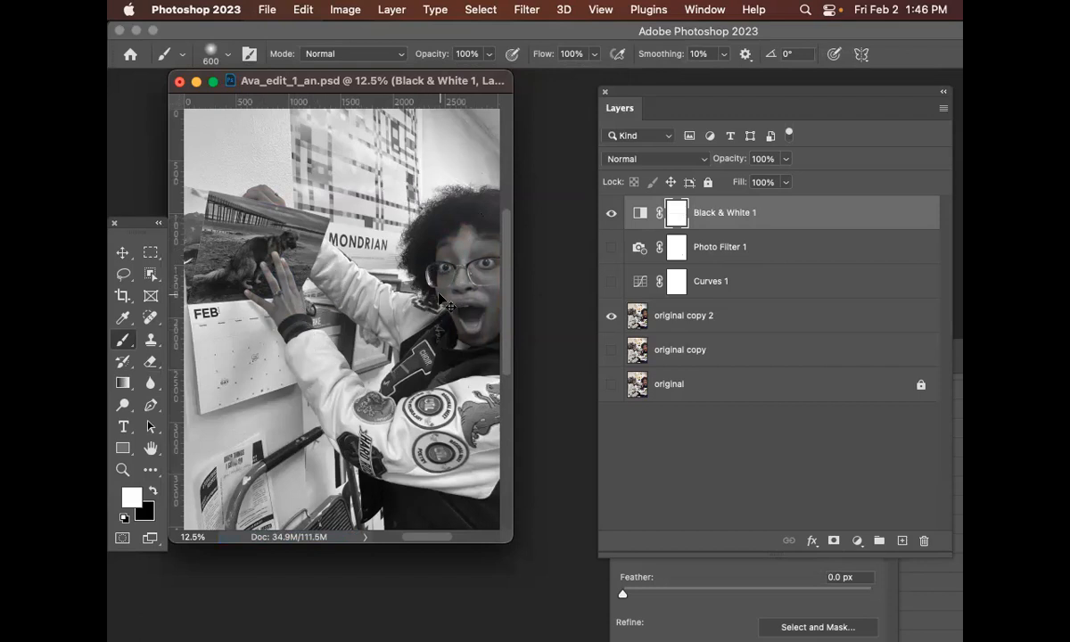
Open the Black & White 1 properties and set Yellows 47, Greens -52, Cyans -62, Blues 119, Magentas -42
key("super+0")
key("super+minus")
key("super+minus")
key("super+minus")
key("super+minus")
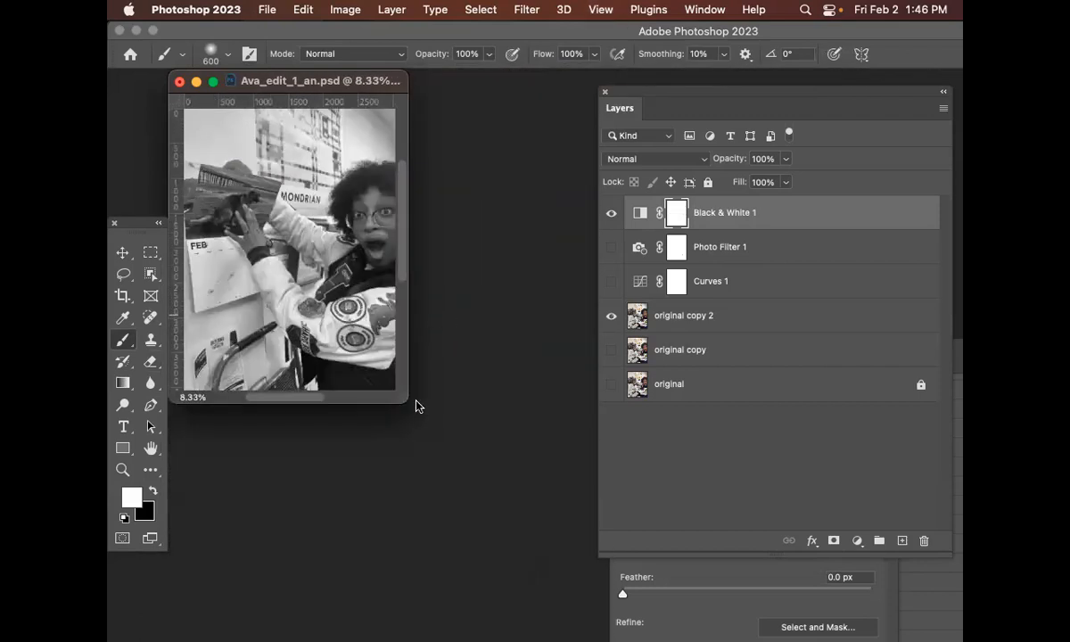
left_click_drag(395, 400, 528, 477)
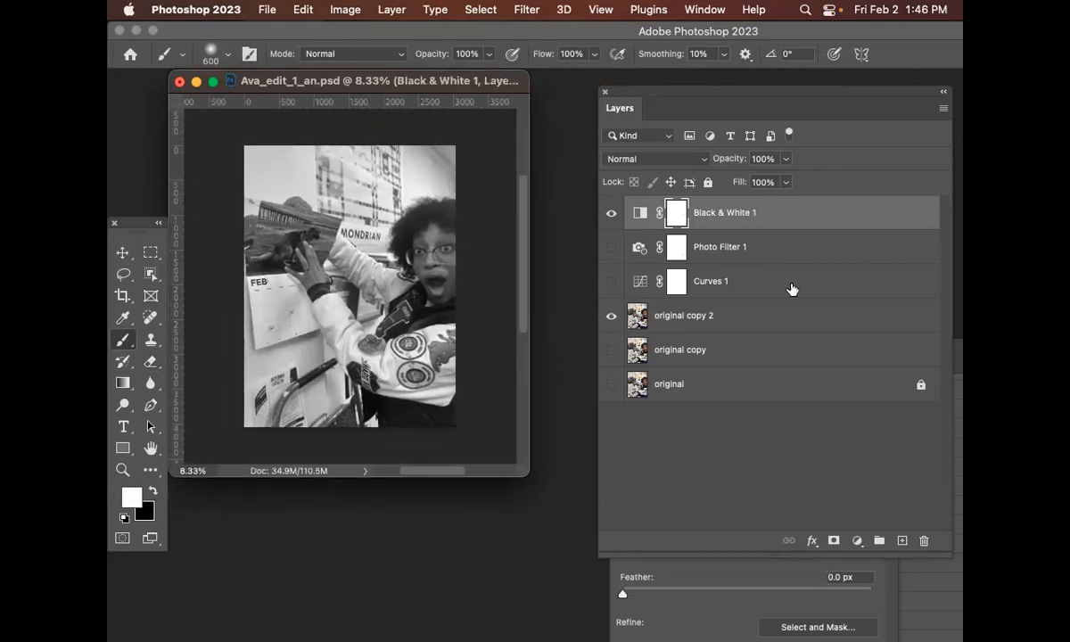
double_click(816, 223)
left_click(796, 173)
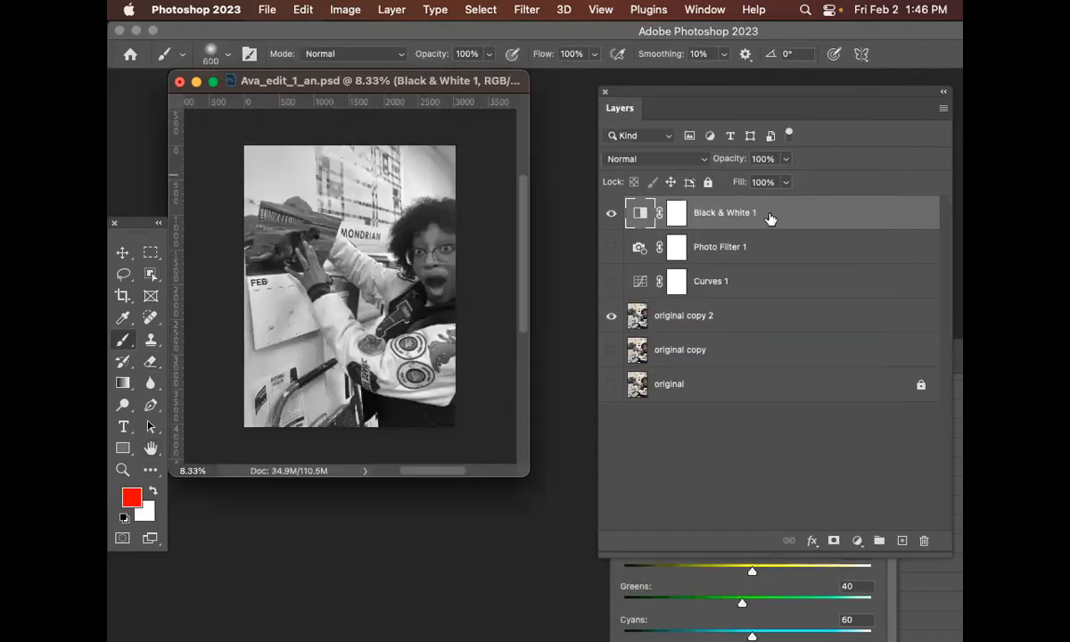
left_click(683, 575)
mouse_move(658, 404)
left_mouse_down()
mouse_move(561, 273)
mouse_move(550, 231)
mouse_move(543, 241)
mouse_move(531, 220)
left_mouse_up()
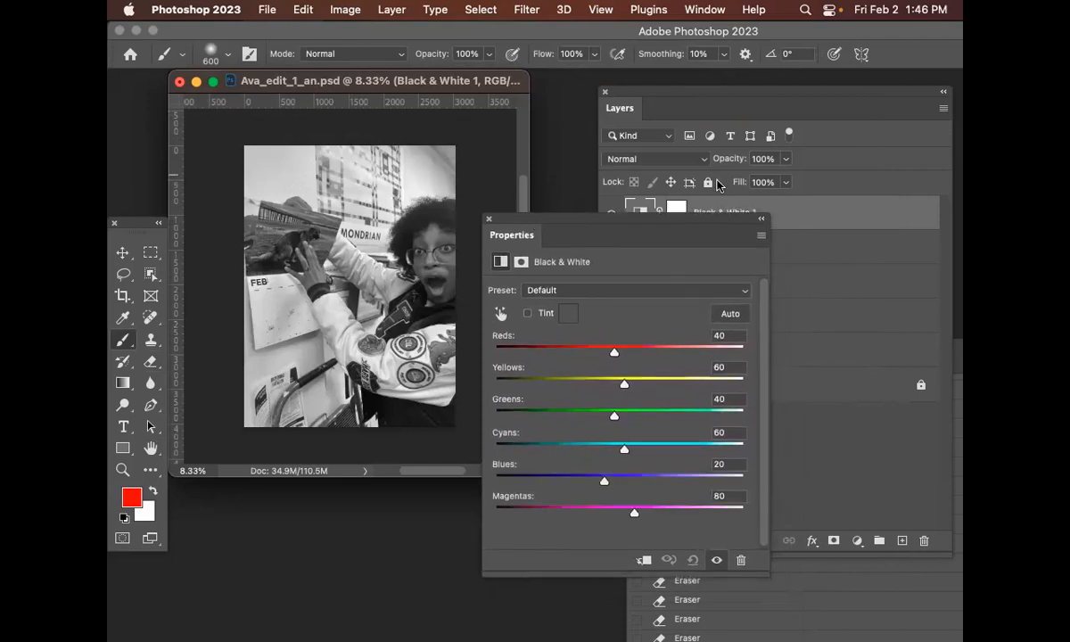
left_click(613, 206)
left_click(612, 213)
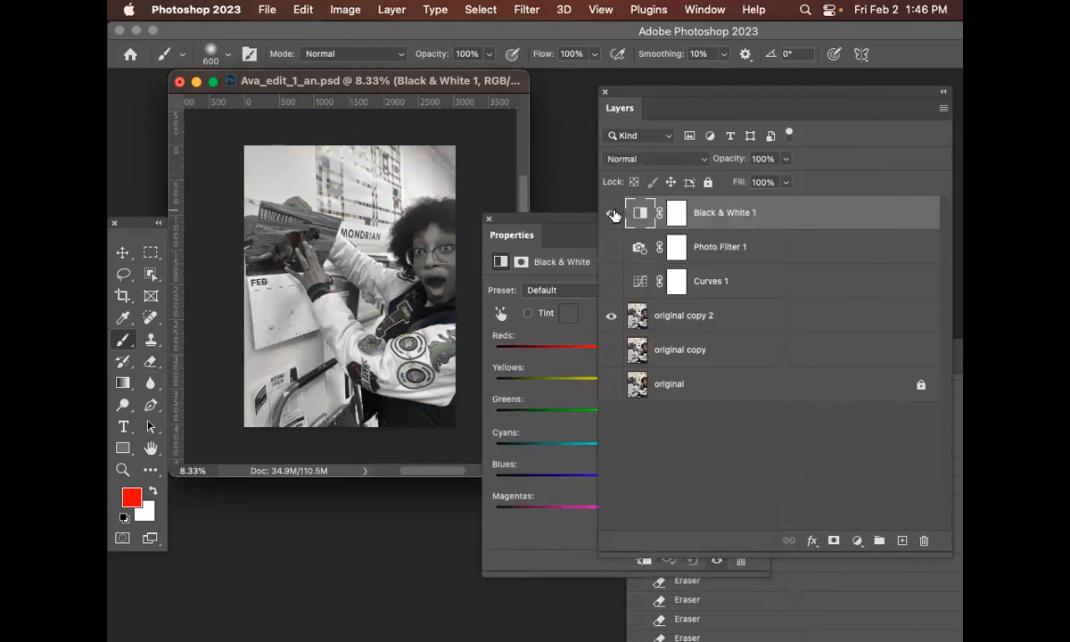
left_click(558, 225)
left_click_drag(615, 351, 568, 423)
left_click_drag(624, 449, 560, 451)
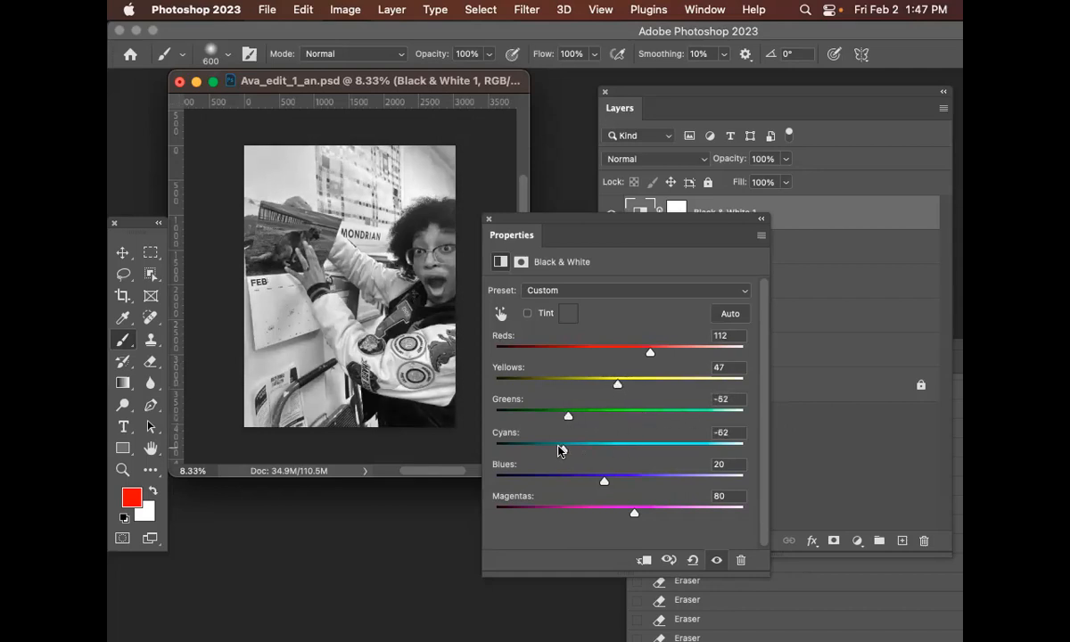
left_click_drag(605, 481, 572, 514)
left_click_drag(649, 355, 617, 358)
Move the Properties panel aside and hide the Black & White 1 layer
left_click_drag(560, 217, 684, 282)
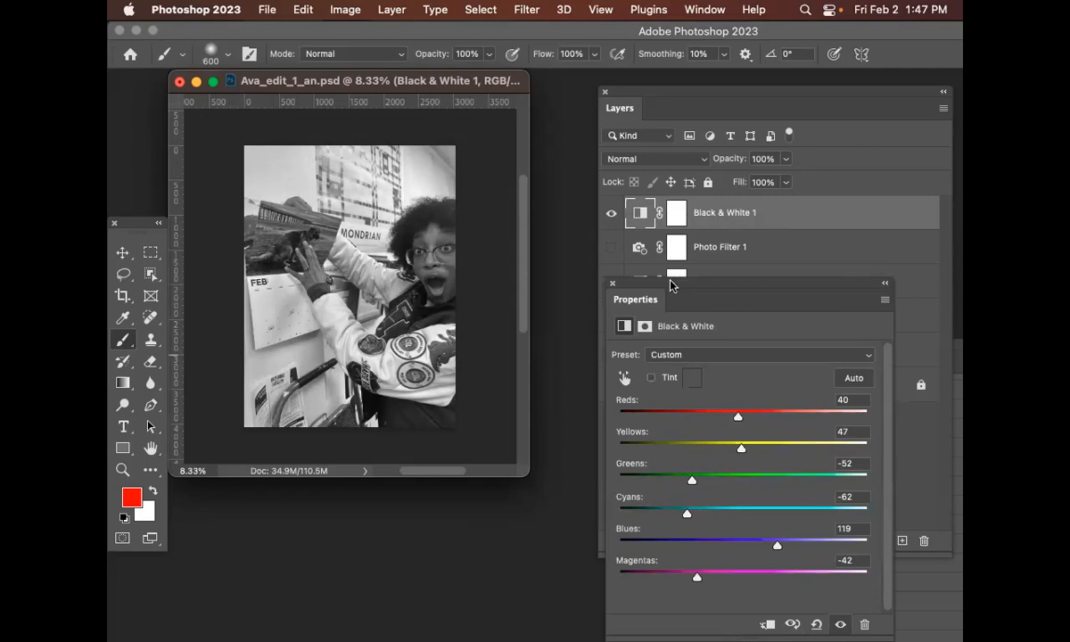
left_click_drag(671, 286, 638, 305)
left_click(775, 213)
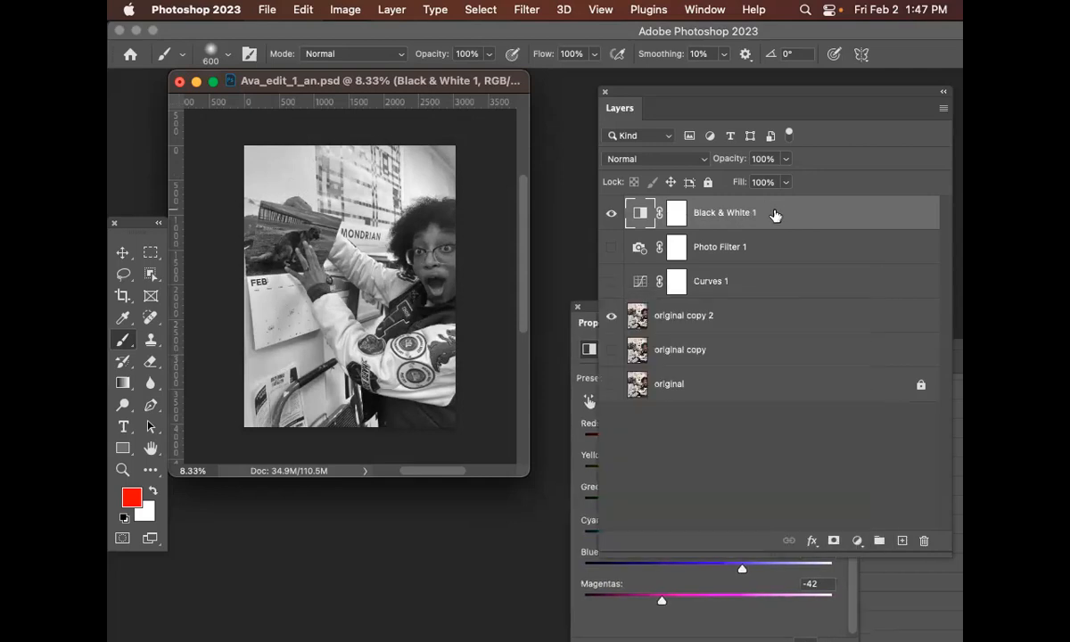
left_click(611, 215)
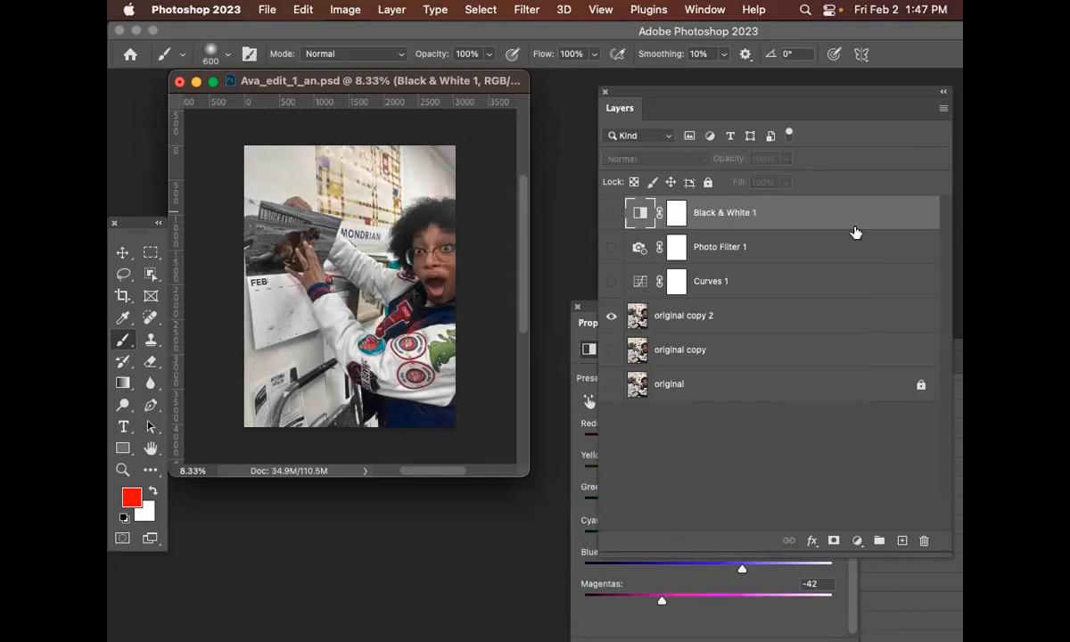
Add a new Black & White adjustment layer on top and set its Reds to 99 and Yellows to -36
left_click(392, 9)
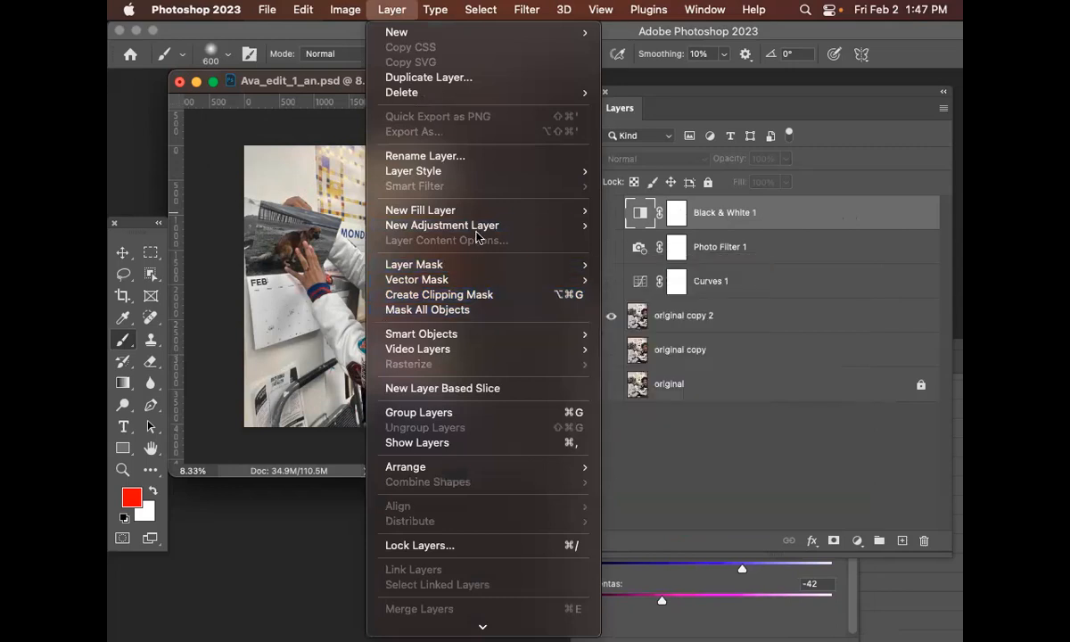
mouse_move(478, 226)
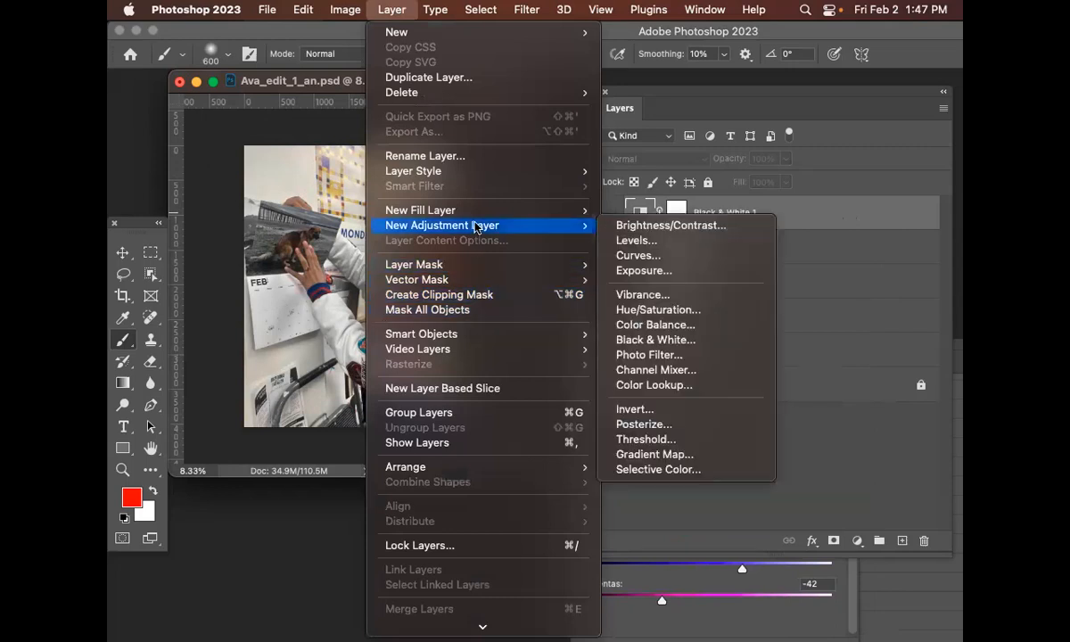
left_click(673, 339)
left_click(922, 254)
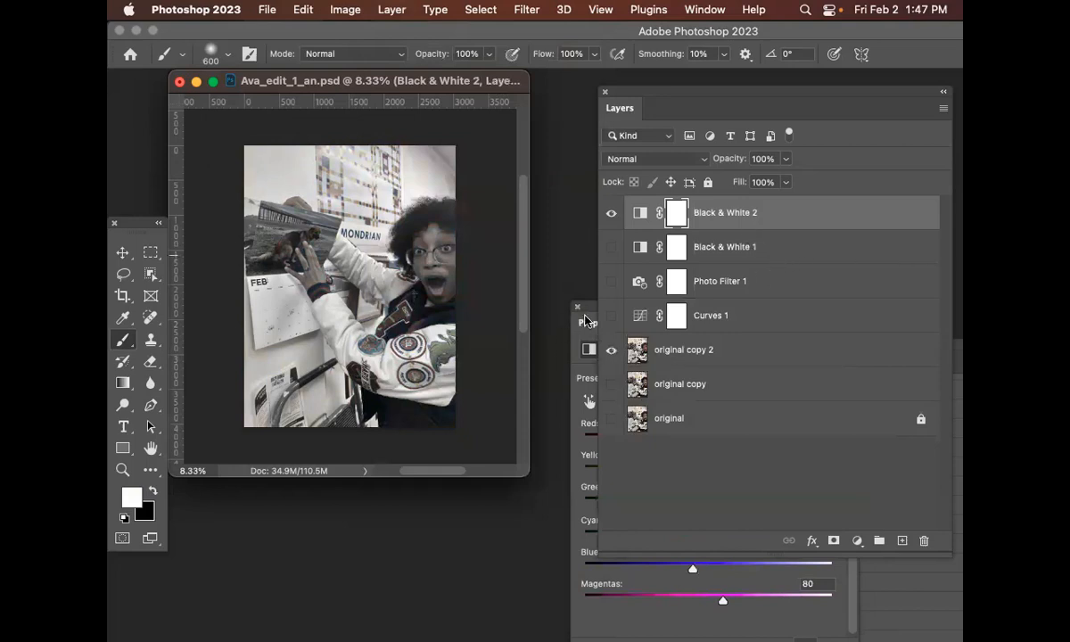
left_click_drag(626, 313, 599, 229)
left_click_drag(674, 351, 636, 383)
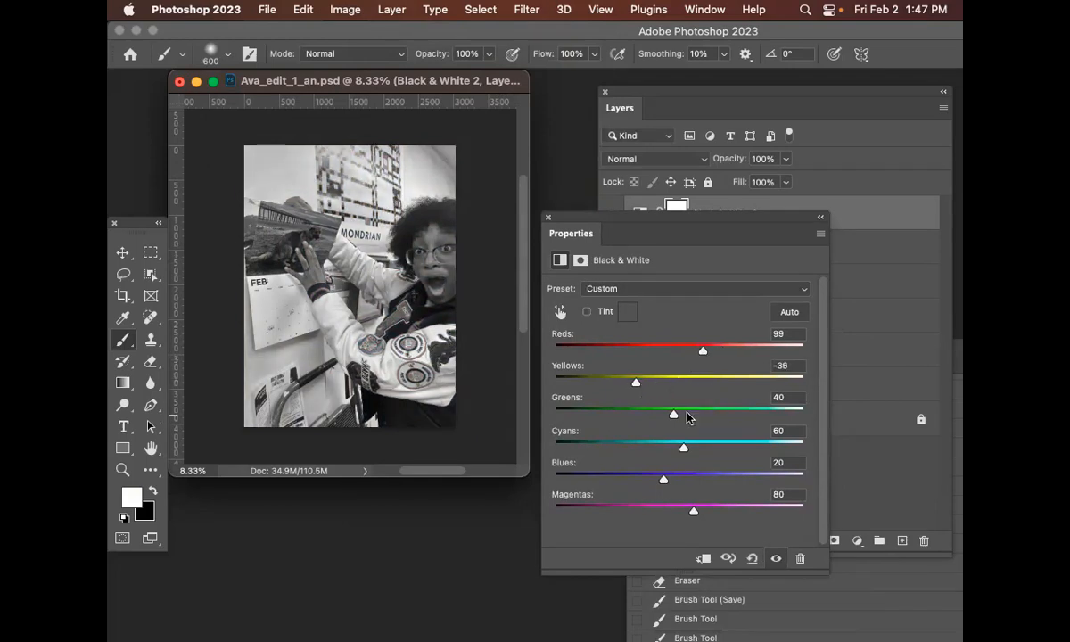
Adjust the Black & White 2 sliders to Reds 161, Greens 159, Cyans -54, Blues 147, Magentas -121, tweak Yellows, and move the panel aside
left_click_drag(674, 414, 733, 419)
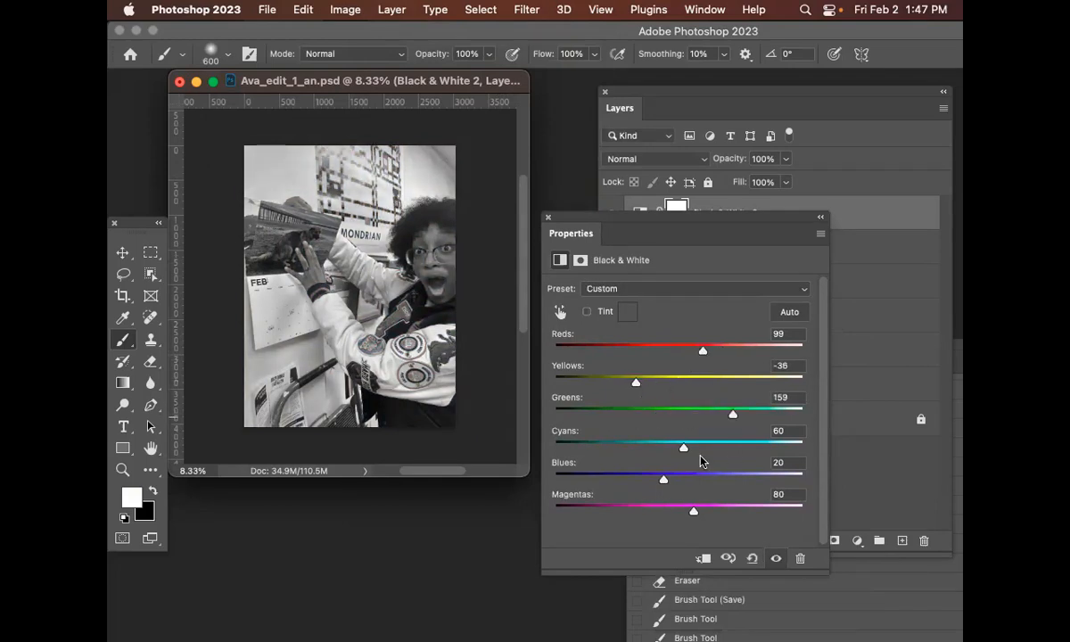
left_click_drag(674, 451, 627, 448)
left_click_drag(670, 483, 611, 523)
left_click_drag(702, 354, 735, 354)
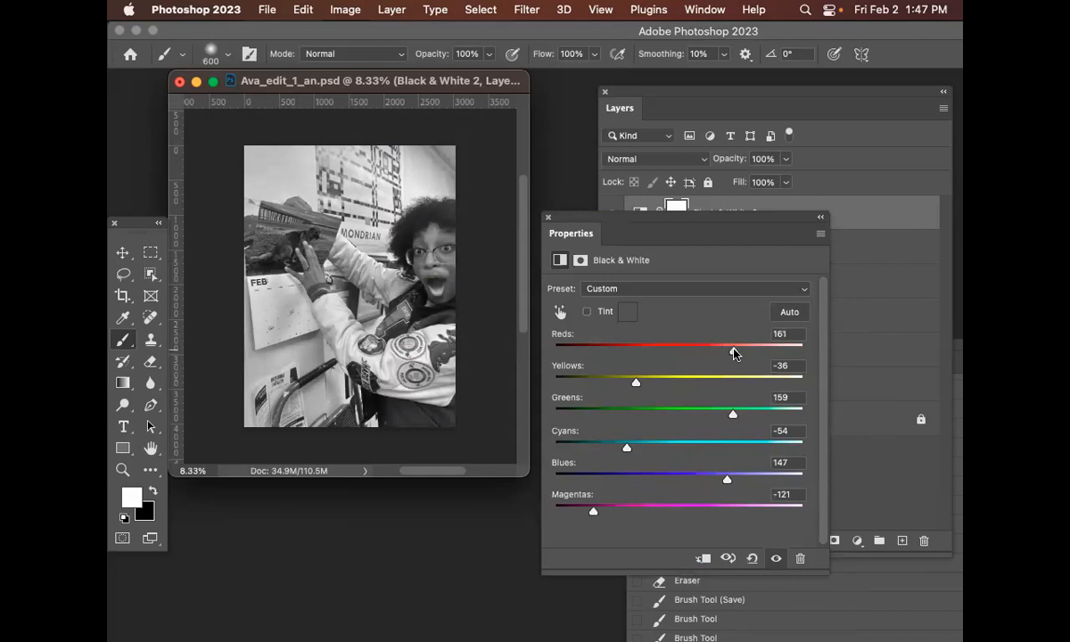
mouse_move(628, 385)
left_mouse_down()
mouse_move(693, 383)
mouse_move(650, 383)
left_mouse_up()
left_click_drag(614, 224, 812, 403)
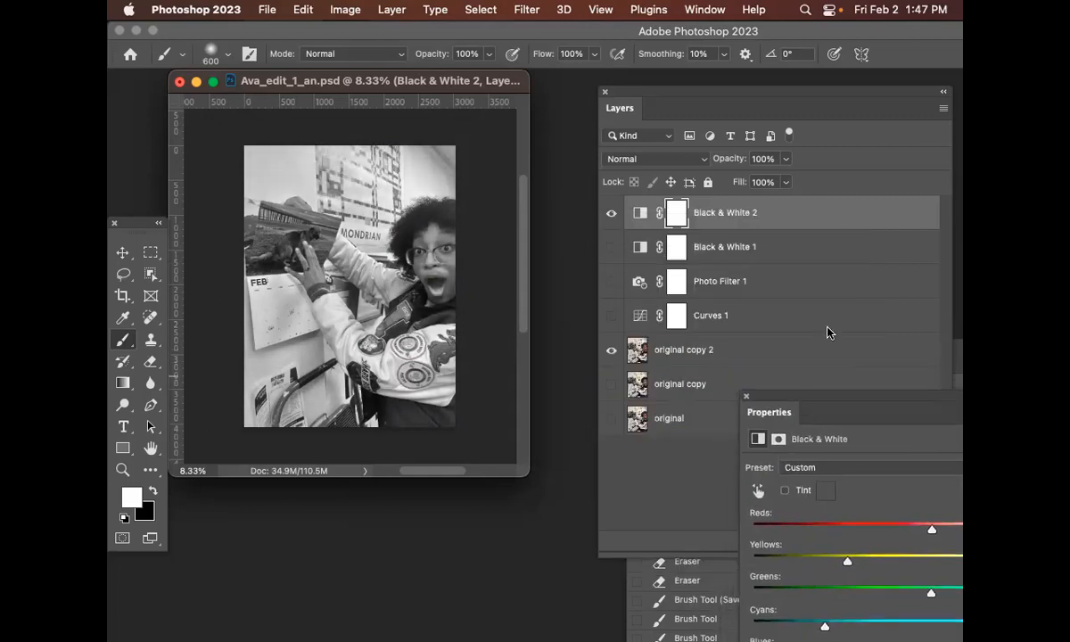
Make Black & White 1 and Photo Filter 1 visible again and set Photo Filter 1's opacity to 47%
left_click(809, 221)
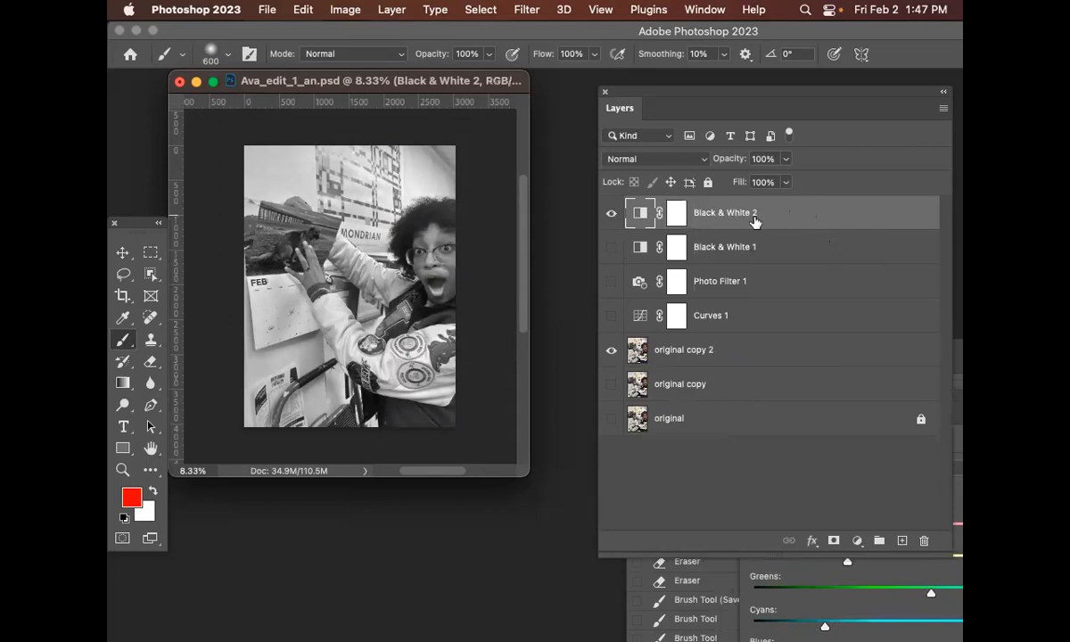
left_click(614, 248)
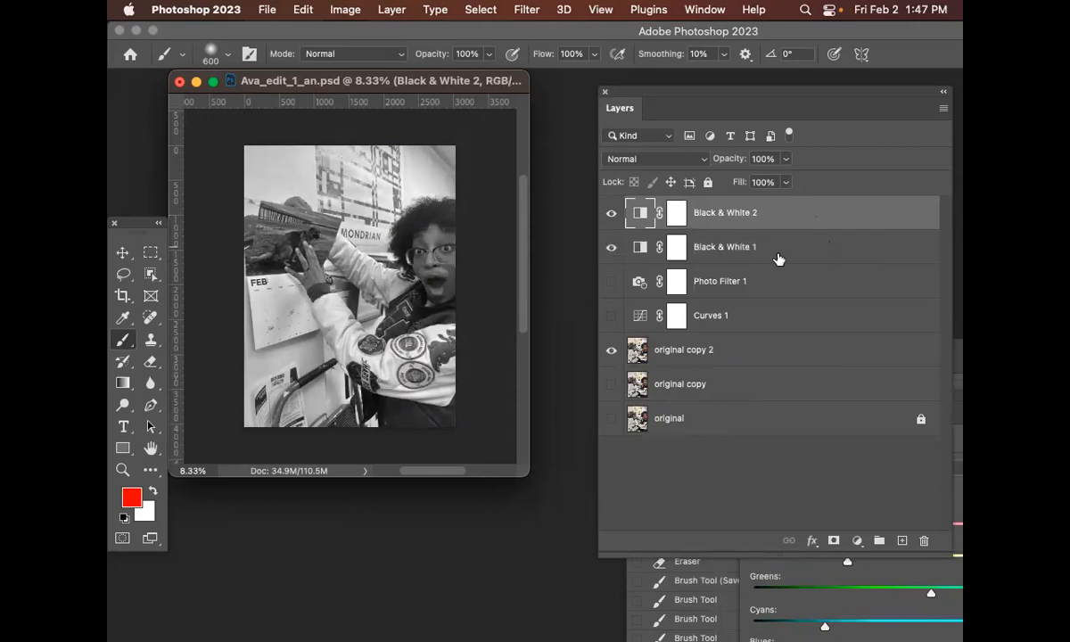
left_click(614, 250)
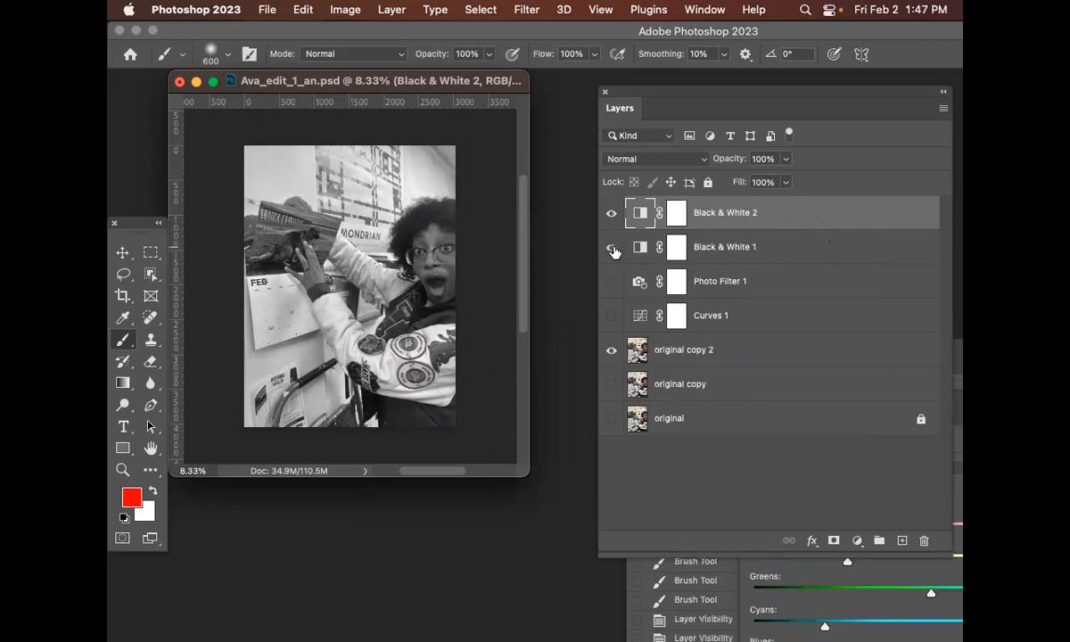
left_click(611, 282)
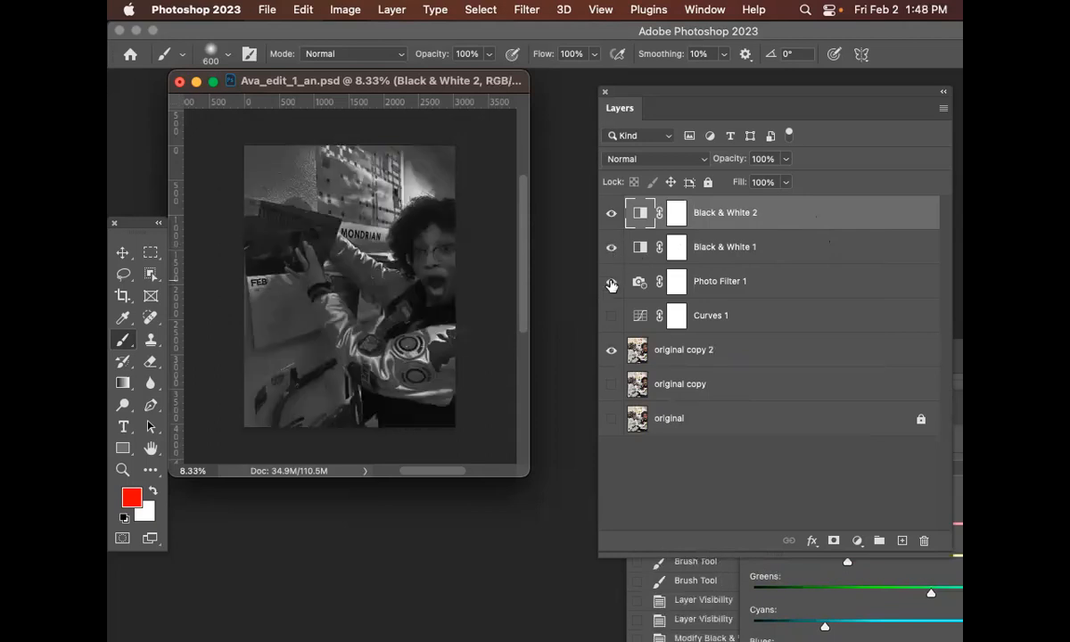
left_click(779, 279)
left_click_drag(786, 159, 743, 179)
left_click(682, 158)
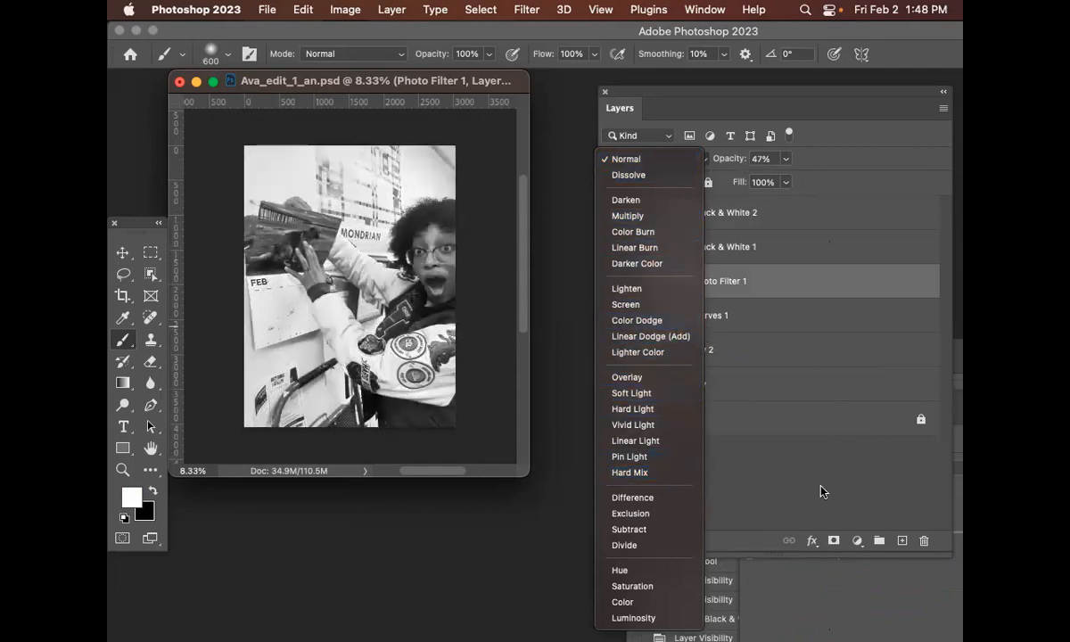
left_click(820, 494)
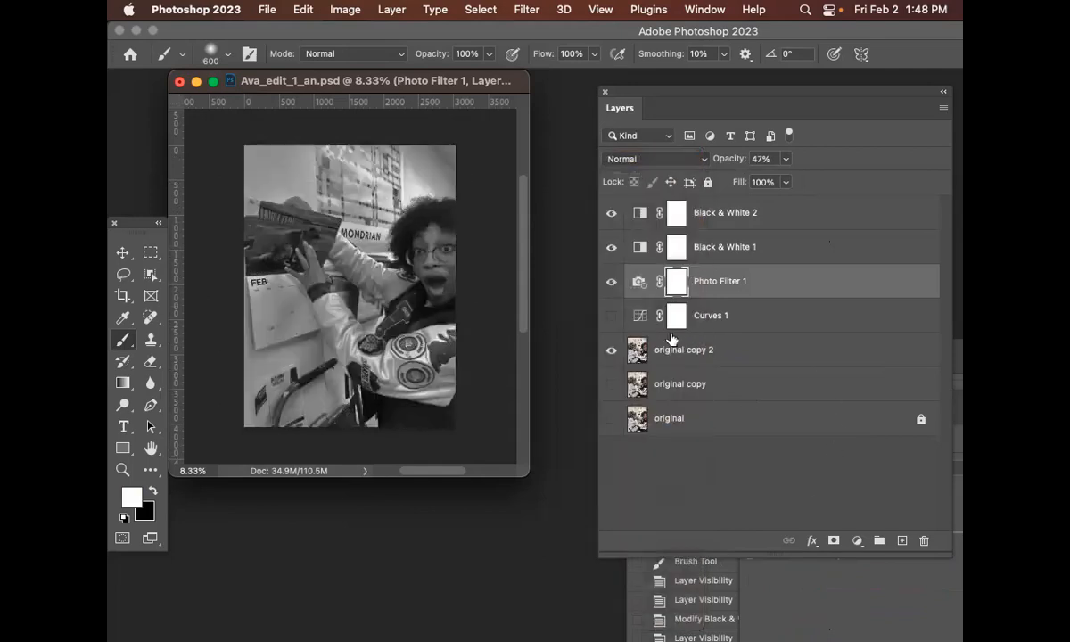
Make Curves 1 visible, set its opacity to 63%, and save the document
left_click(612, 316)
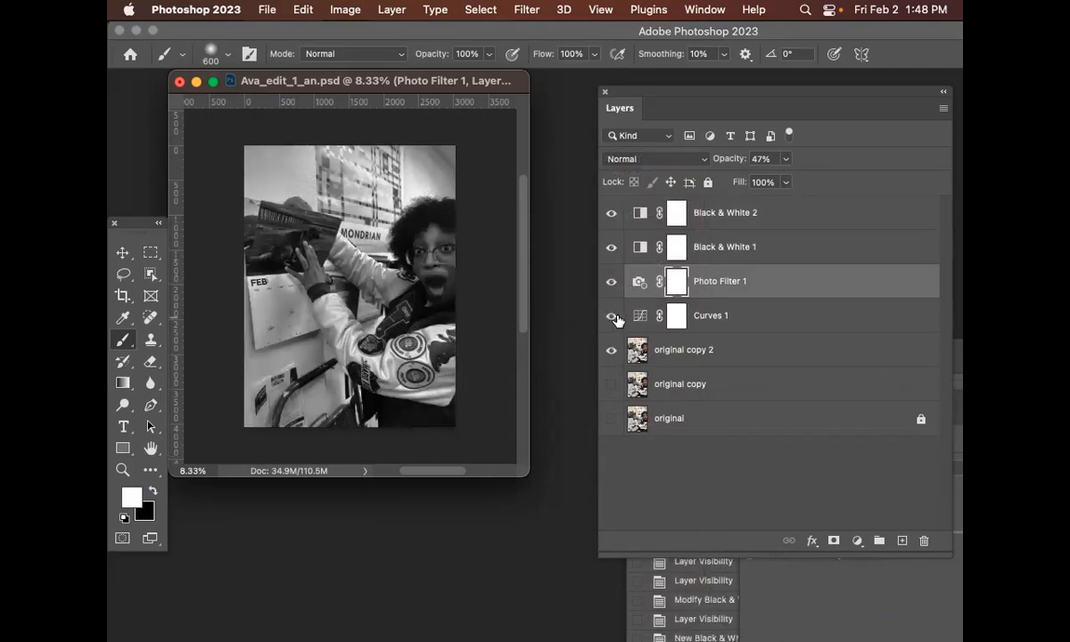
left_click(754, 323)
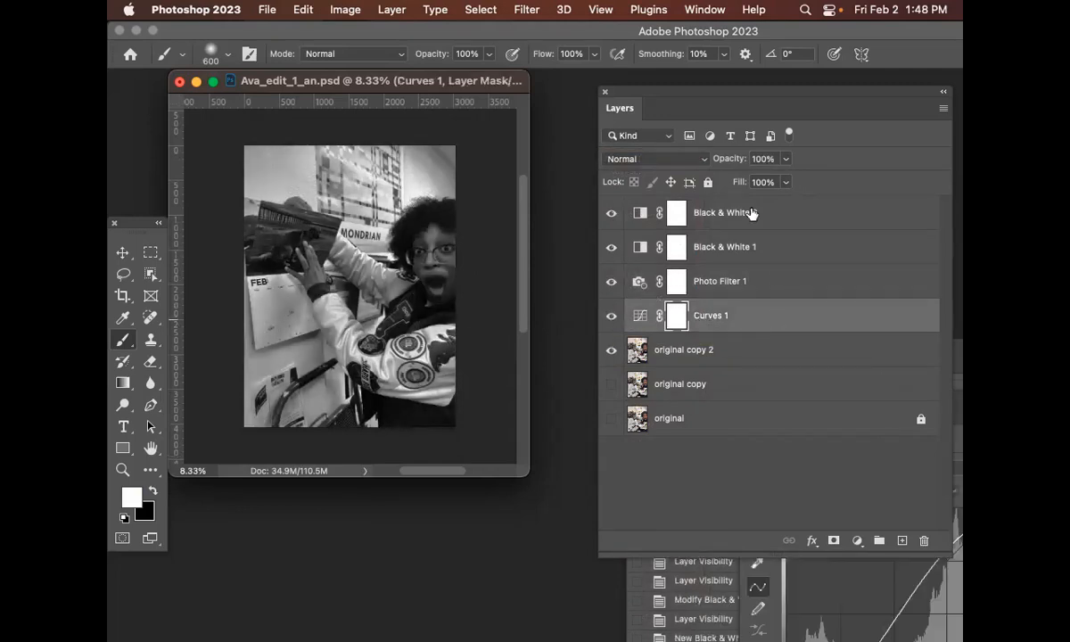
left_click(788, 159)
left_click_drag(743, 183, 757, 180)
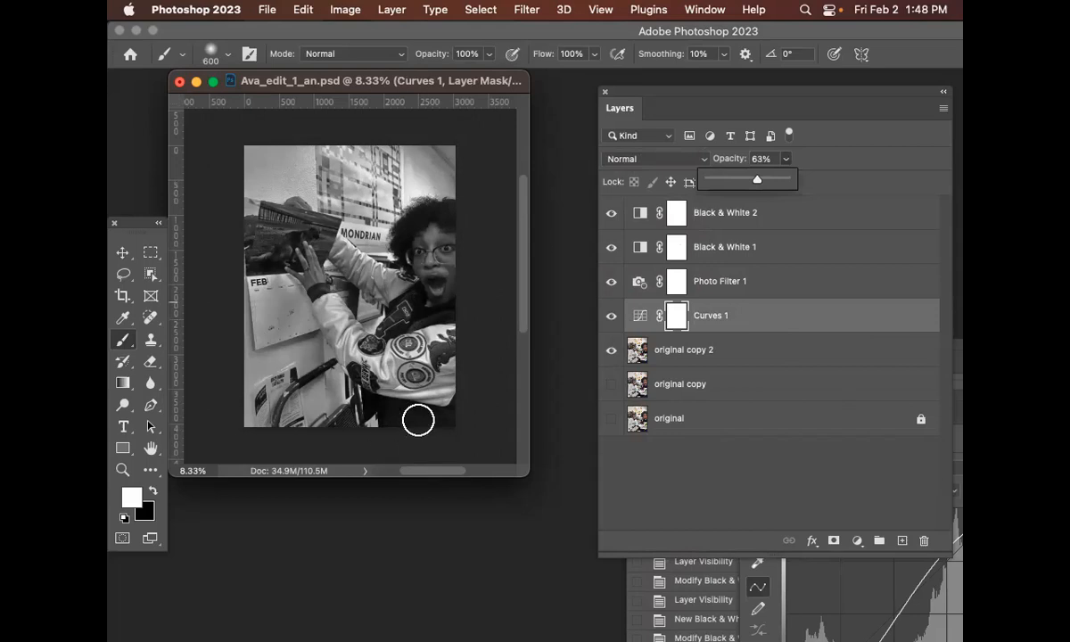
key("super+s")
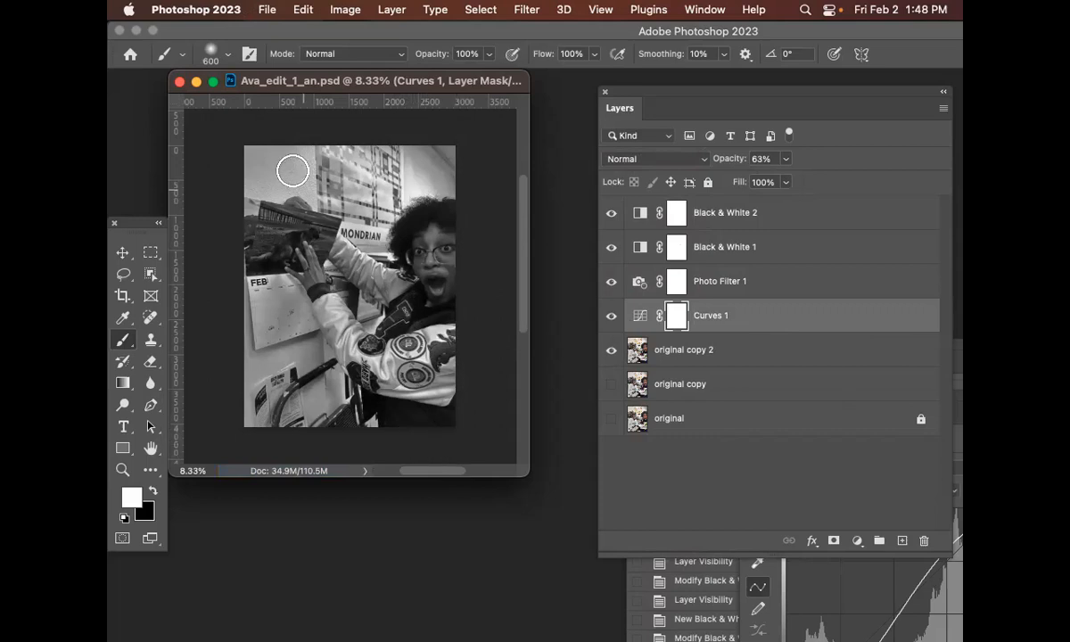
Save a copy as JPEG named Ava_edit_1_an copy.jpg in Downloads at Maximum quality 12, Baseline (Standard)
left_click(268, 9)
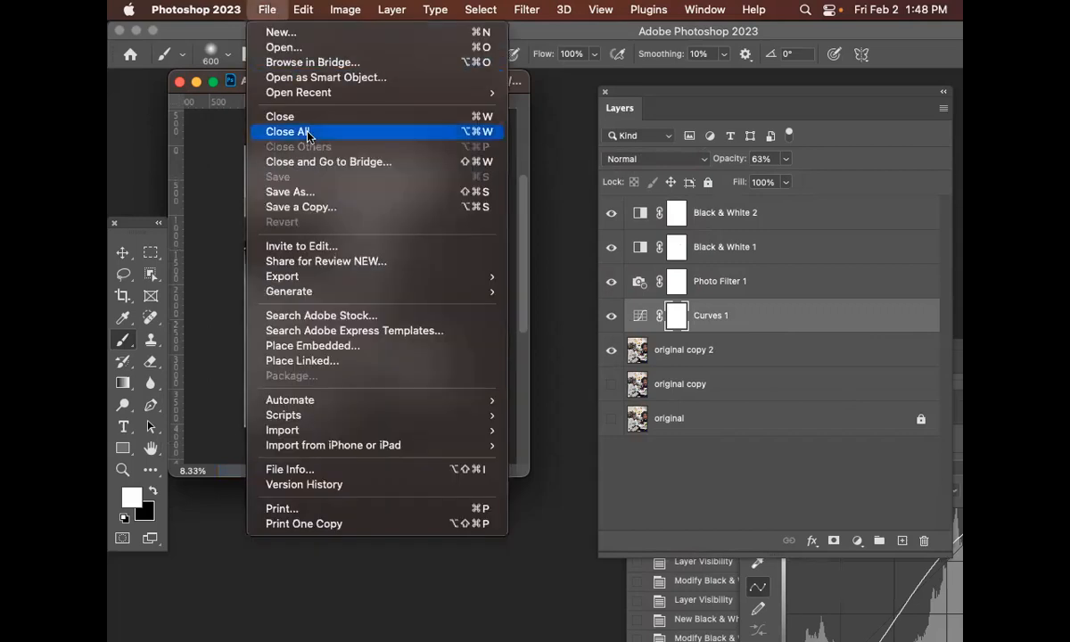
left_click(294, 193)
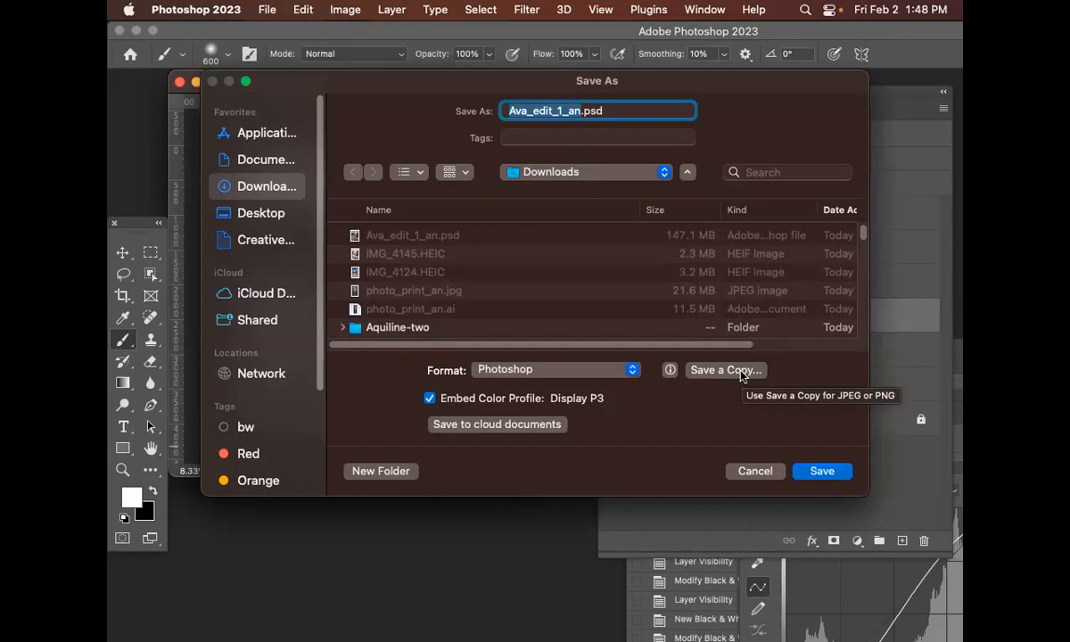
left_click(725, 370)
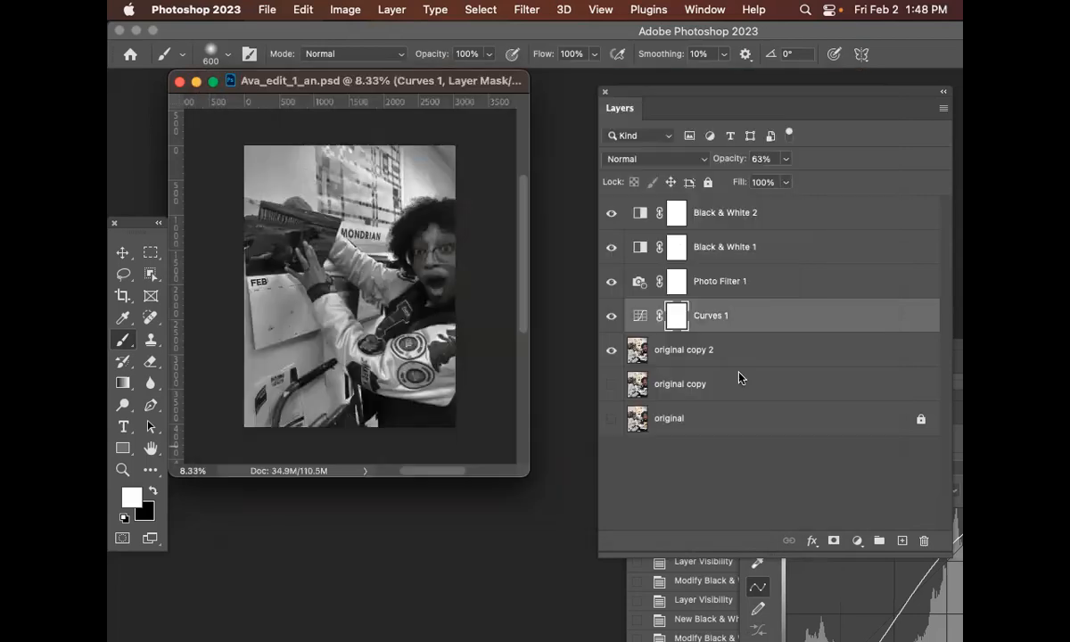
left_click(640, 300)
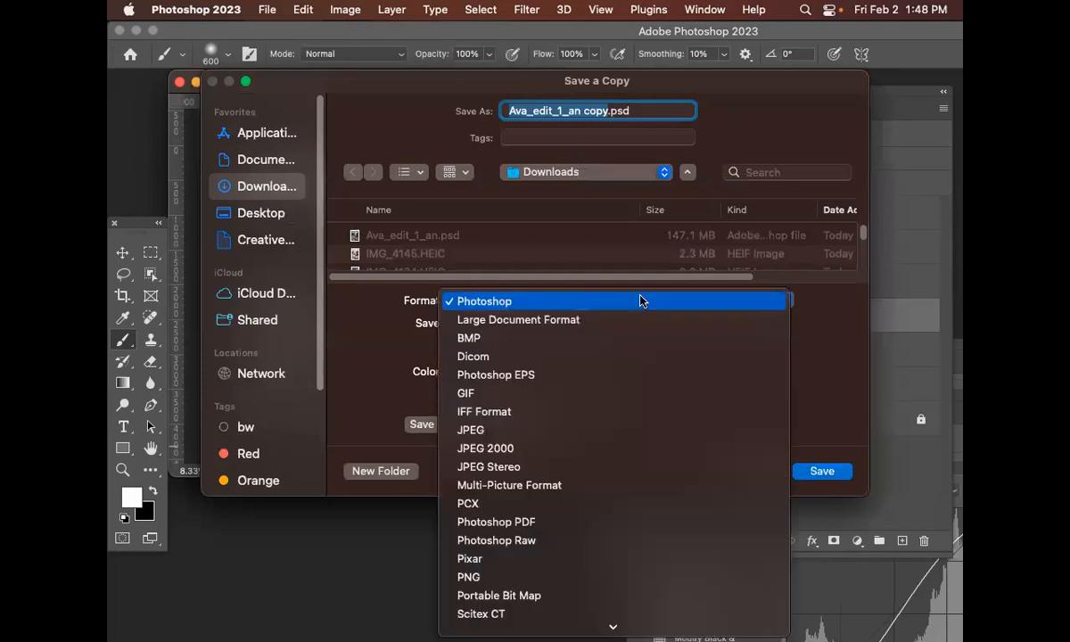
left_click(636, 432)
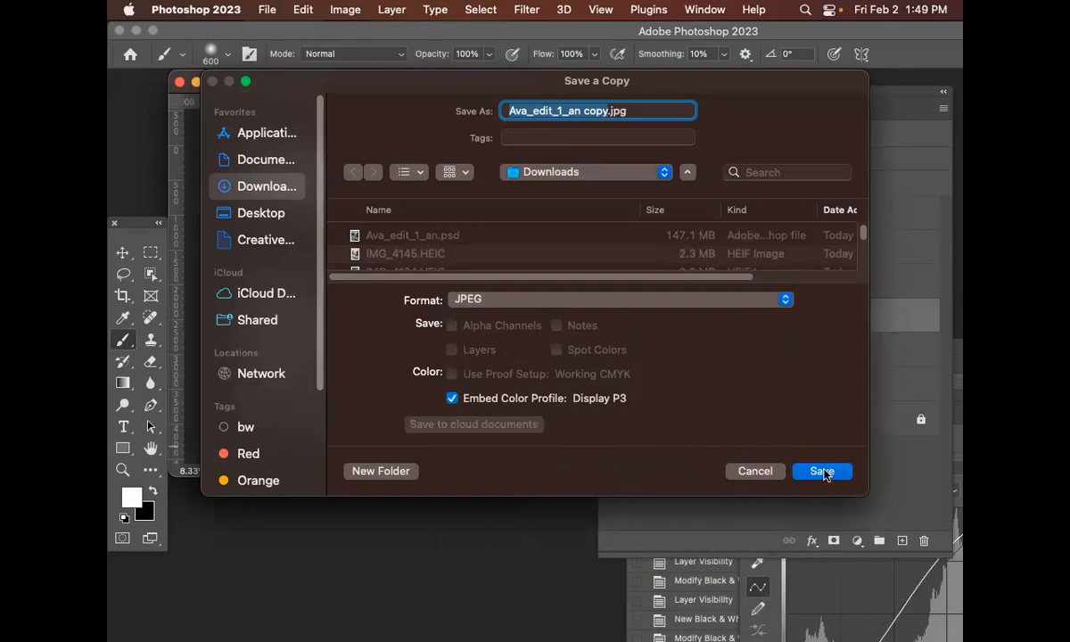
left_click(823, 471)
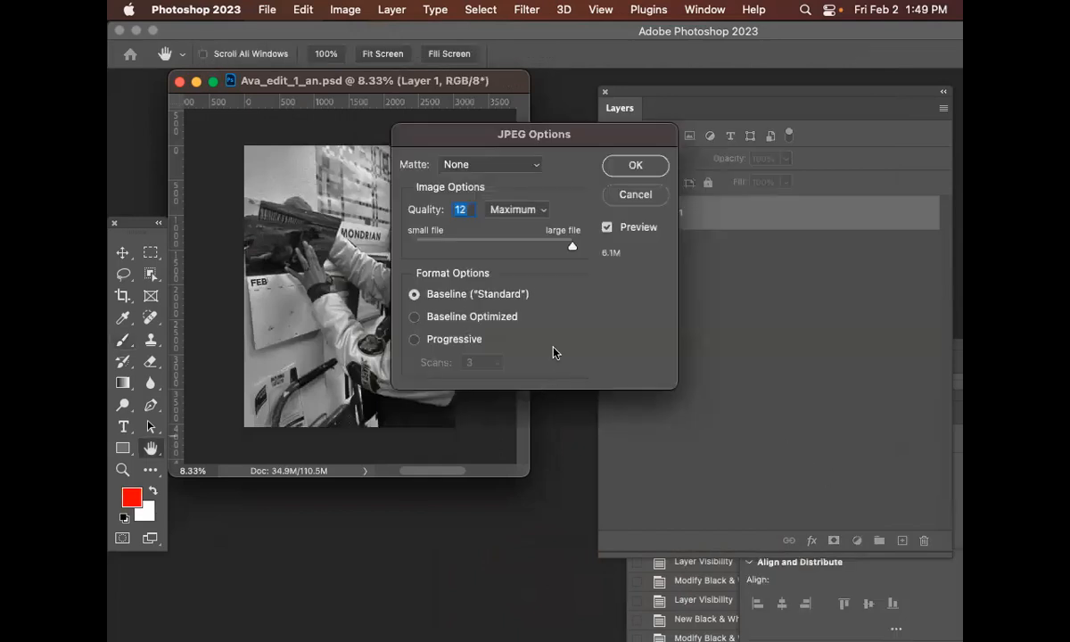
mouse_move(575, 251)
left_mouse_down()
mouse_move(475, 248)
mouse_move(567, 252)
left_mouse_up()
left_click(635, 166)
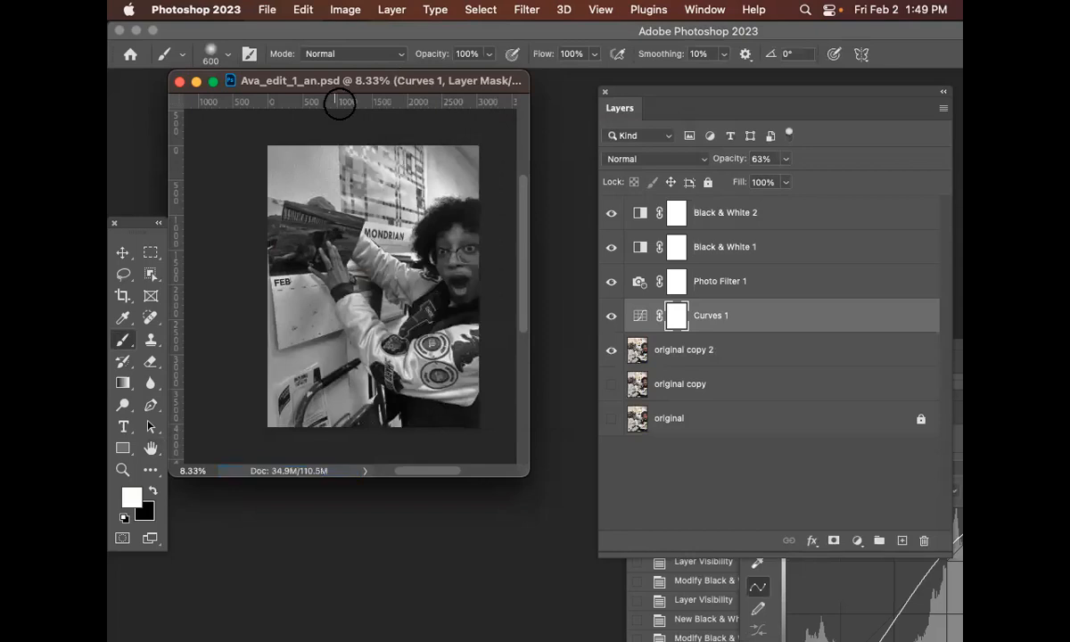
Move the document window and close the Ava_edit_1_an.psd document
left_click_drag(371, 83, 488, 138)
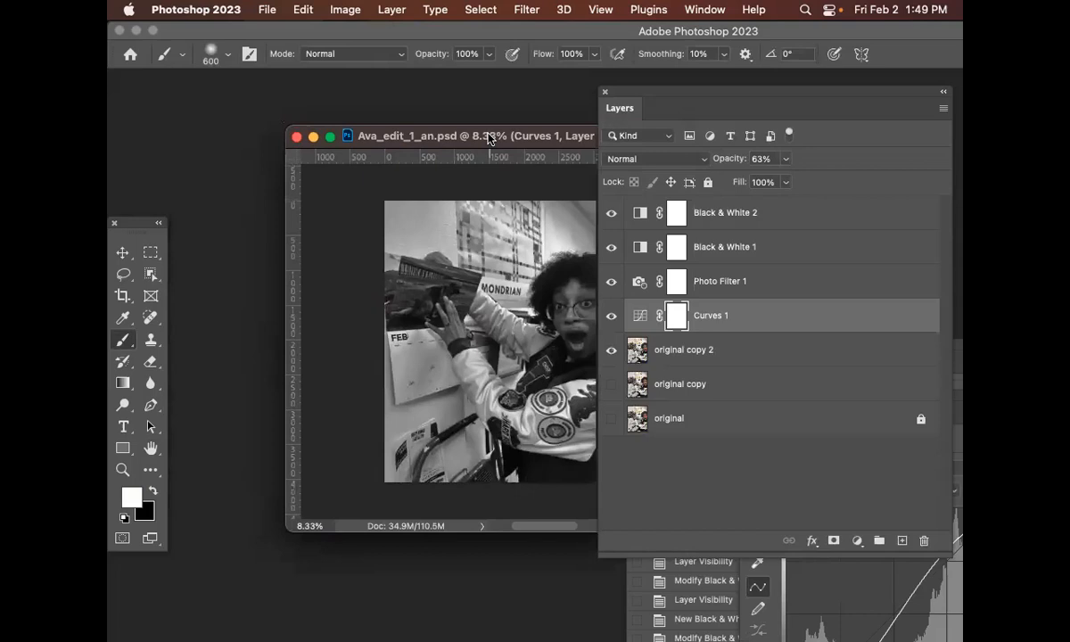
key("super+w")
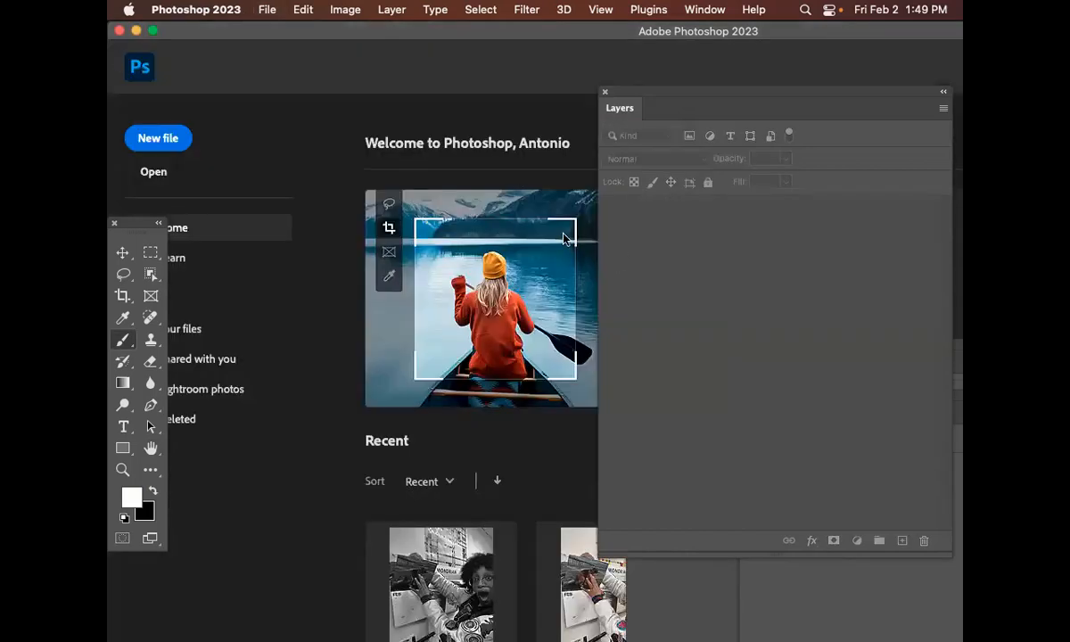
double_click(295, 37)
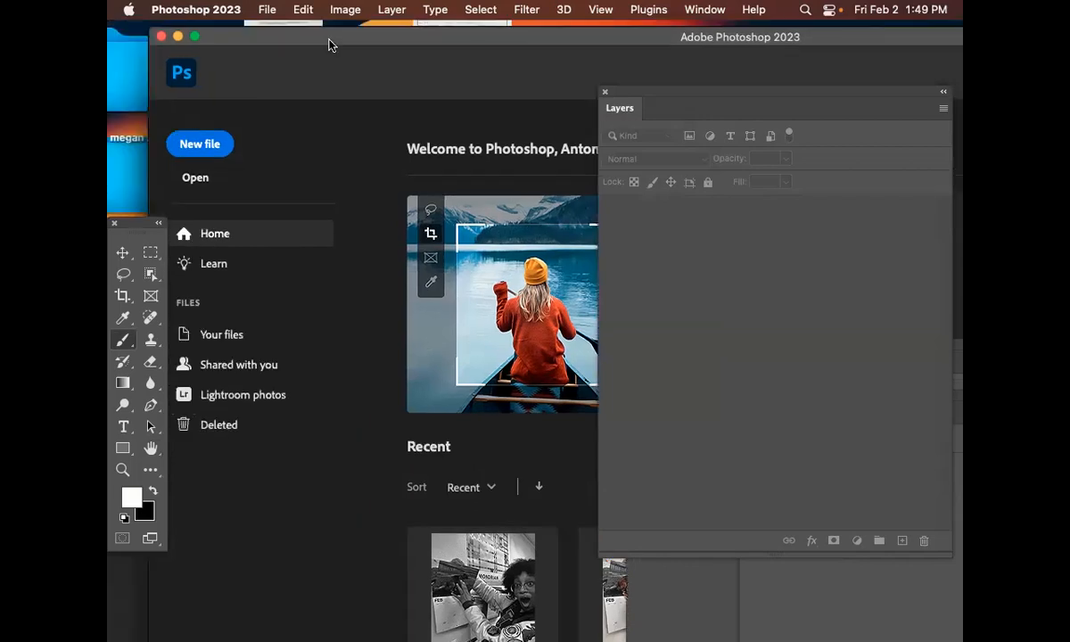
left_click(225, 38)
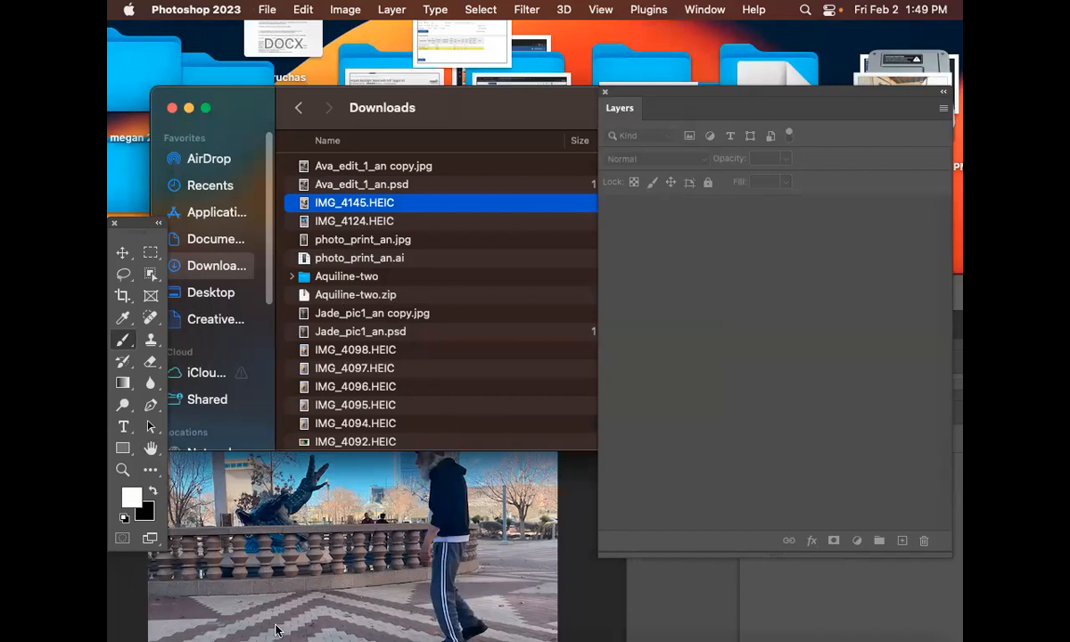
mouse_move(299, 628)
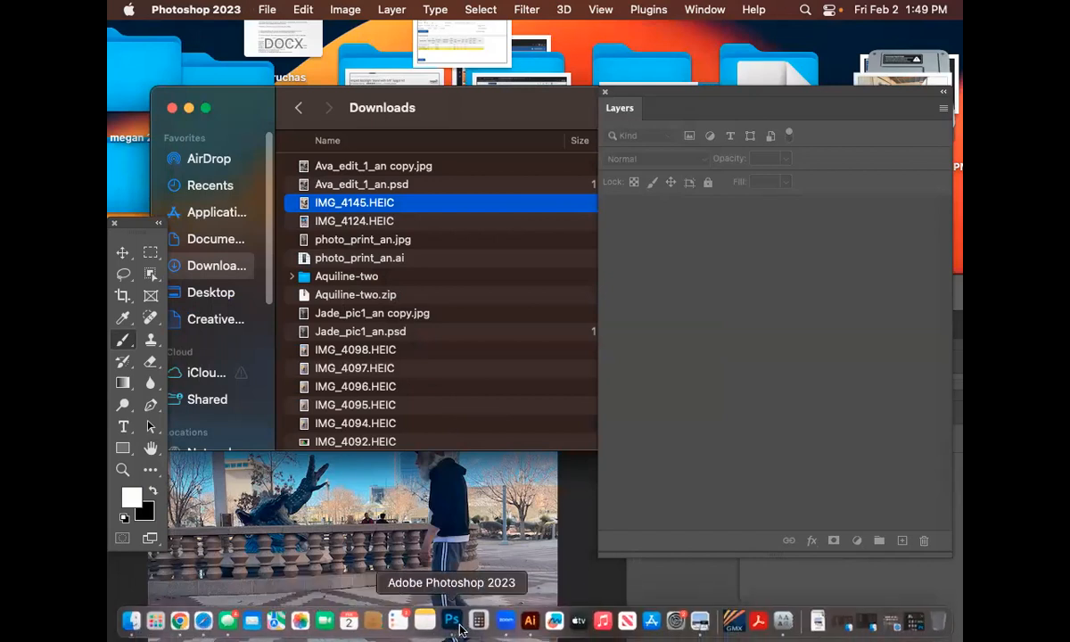
left_click(500, 622)
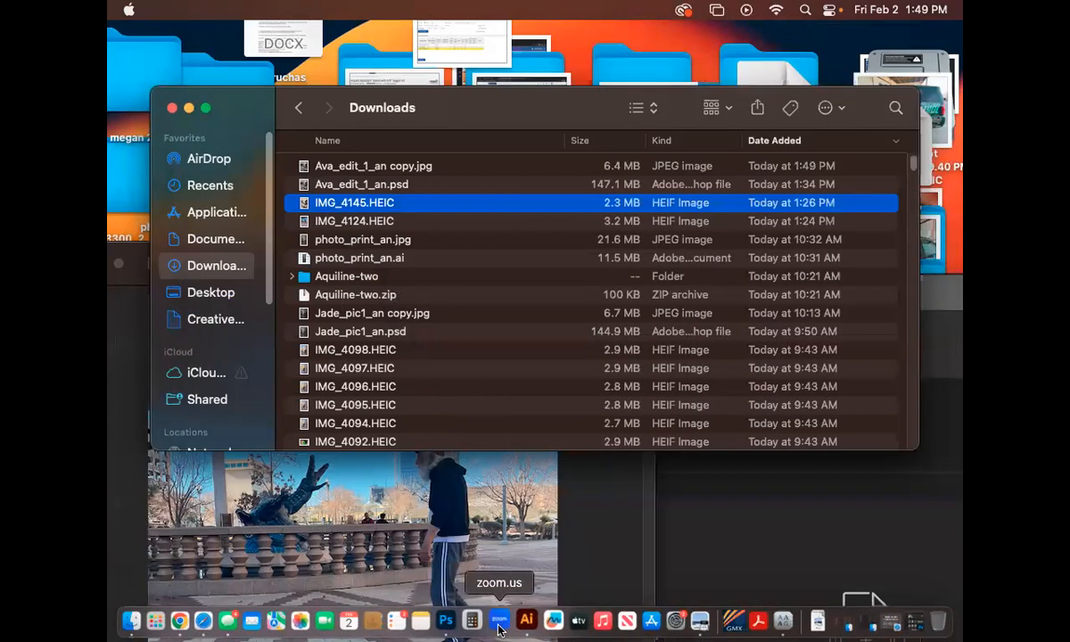
left_click(450, 625)
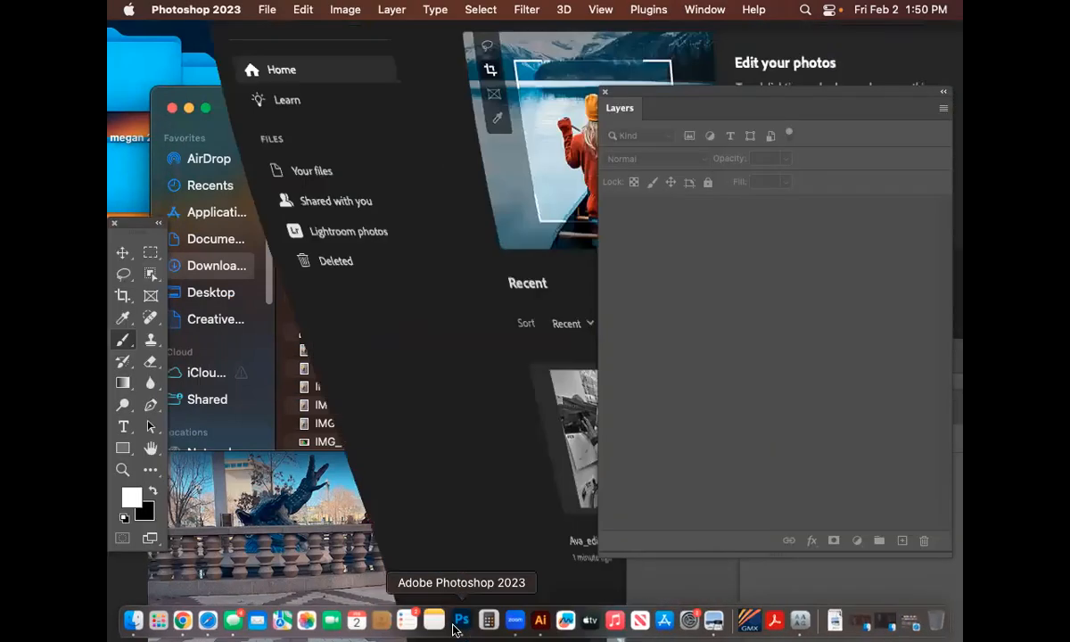
Switch to Illustrator and reposition its window
left_click(523, 627)
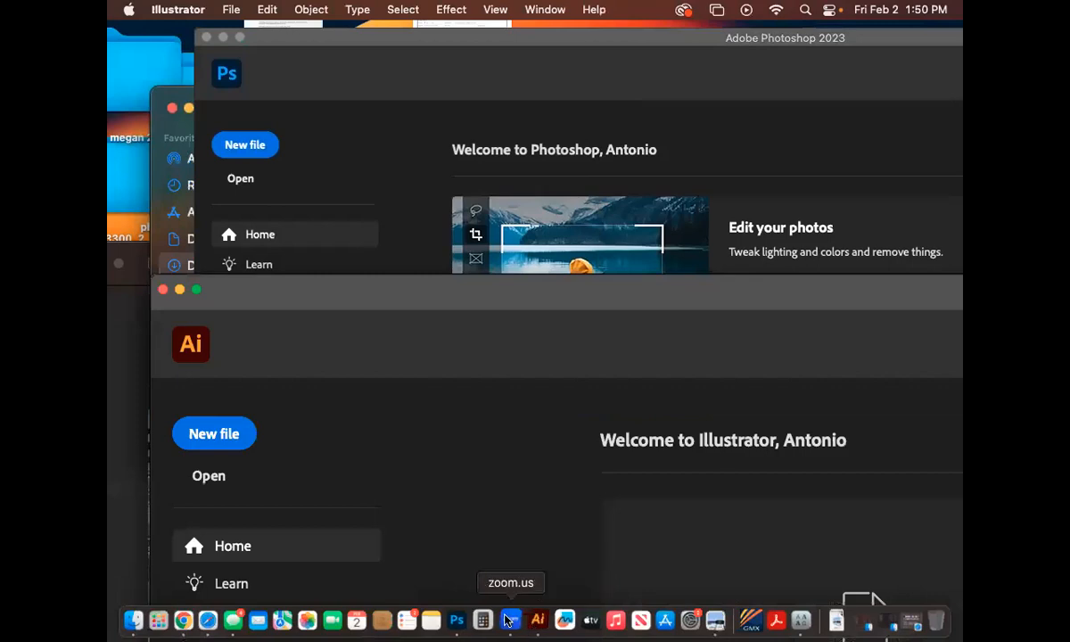
left_click_drag(367, 294, 303, 44)
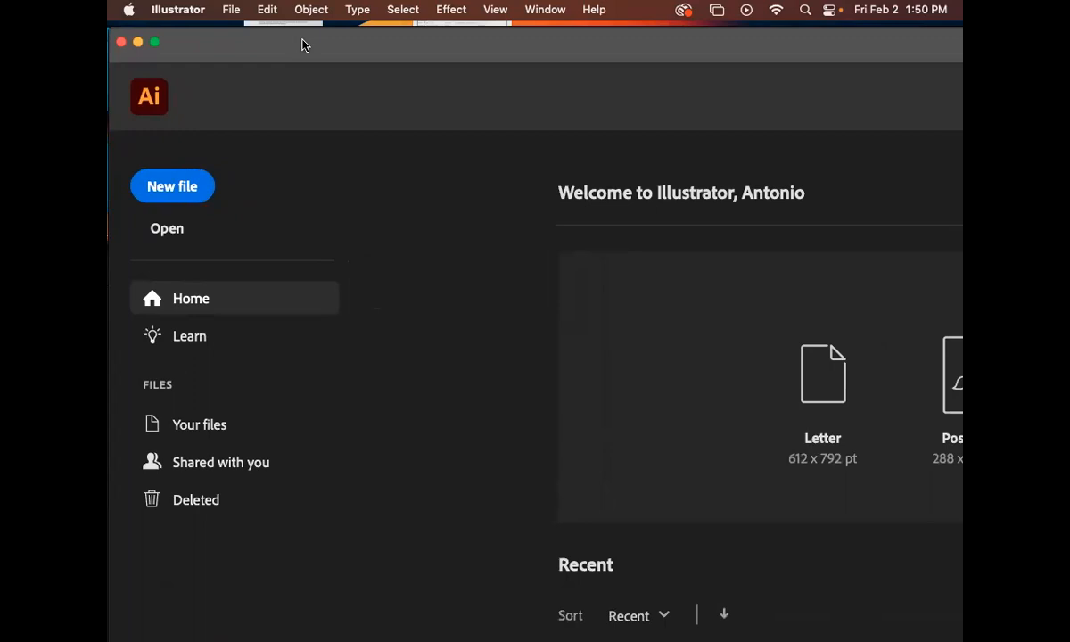
left_click_drag(294, 38, 308, 38)
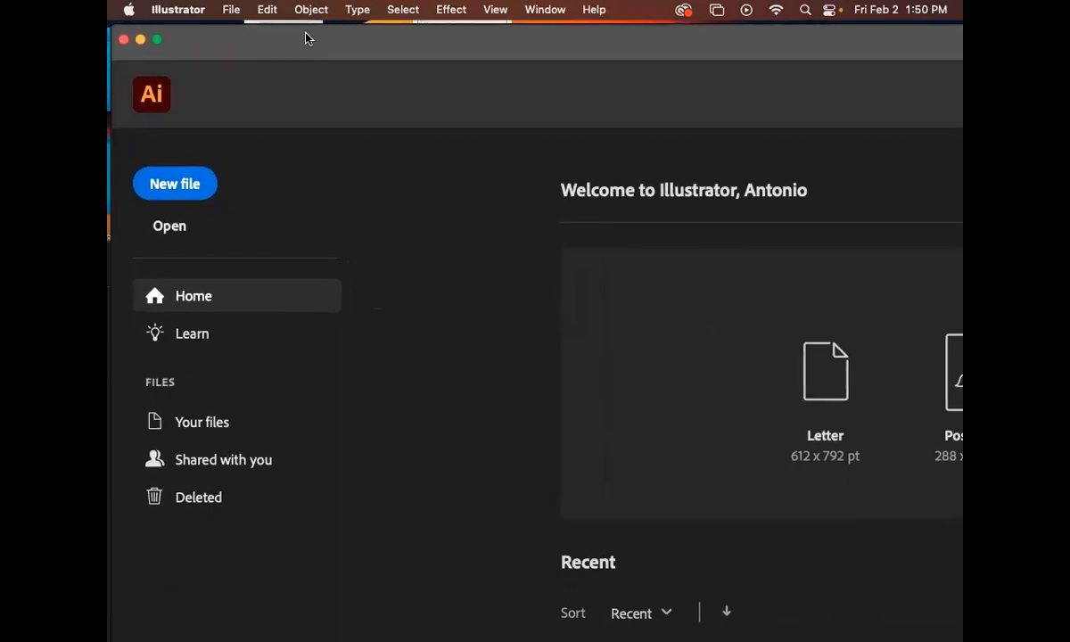
Start a new document from the Print presets and switch its units to inches
left_click(231, 9)
mouse_move(260, 83)
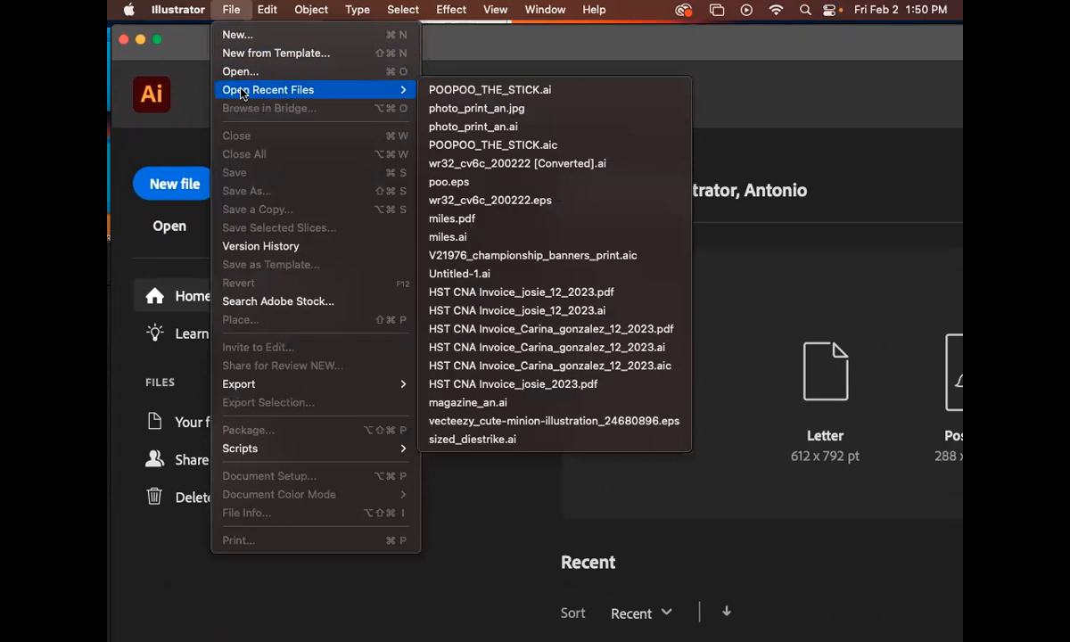
left_click(237, 35)
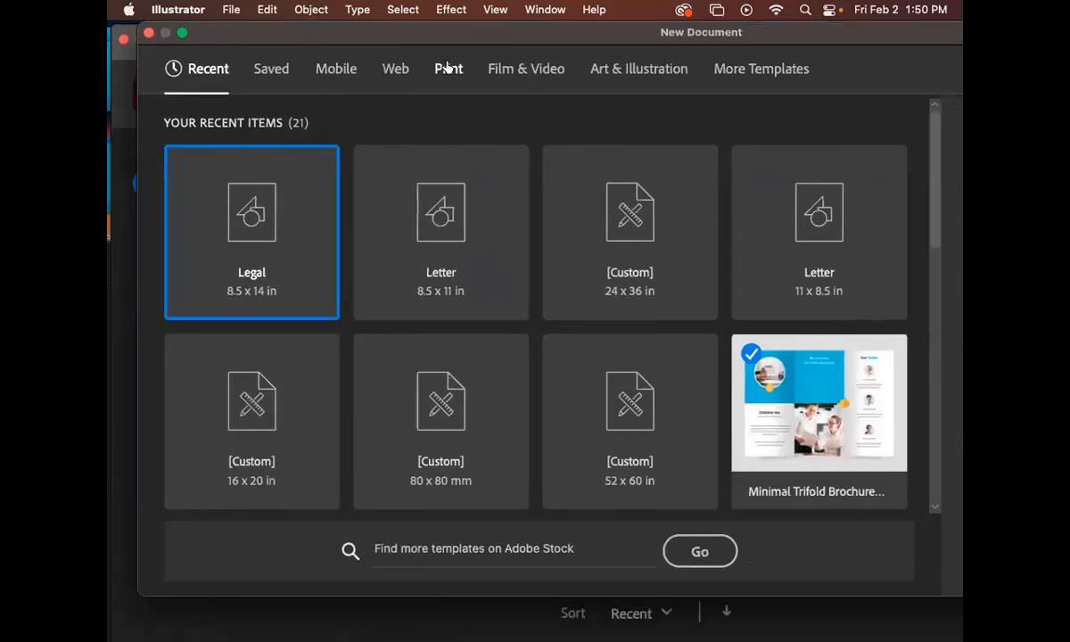
left_click(448, 68)
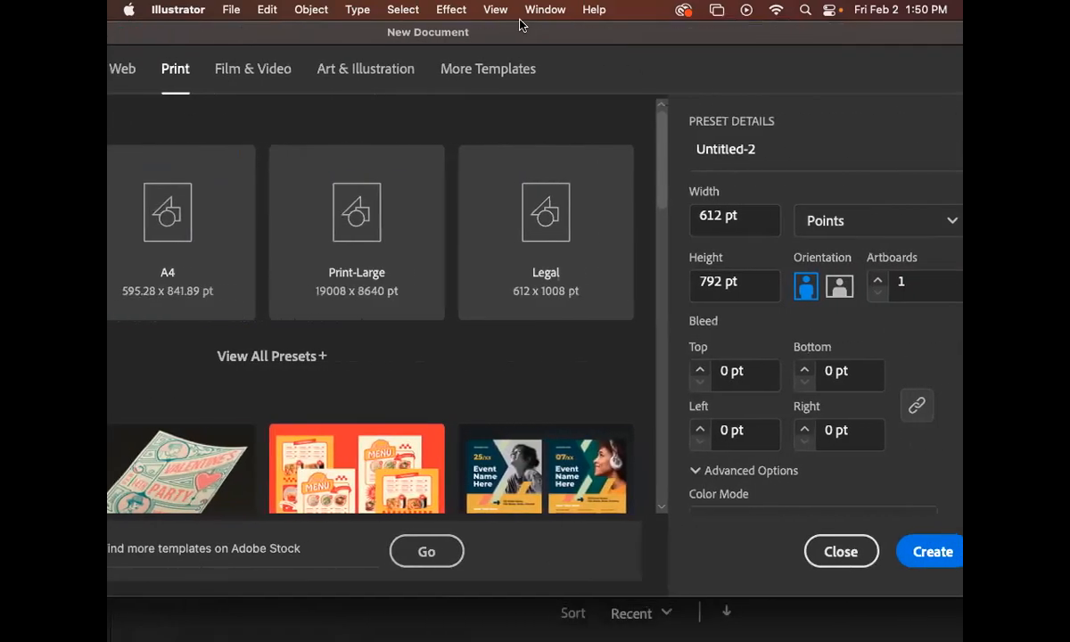
left_click(848, 221)
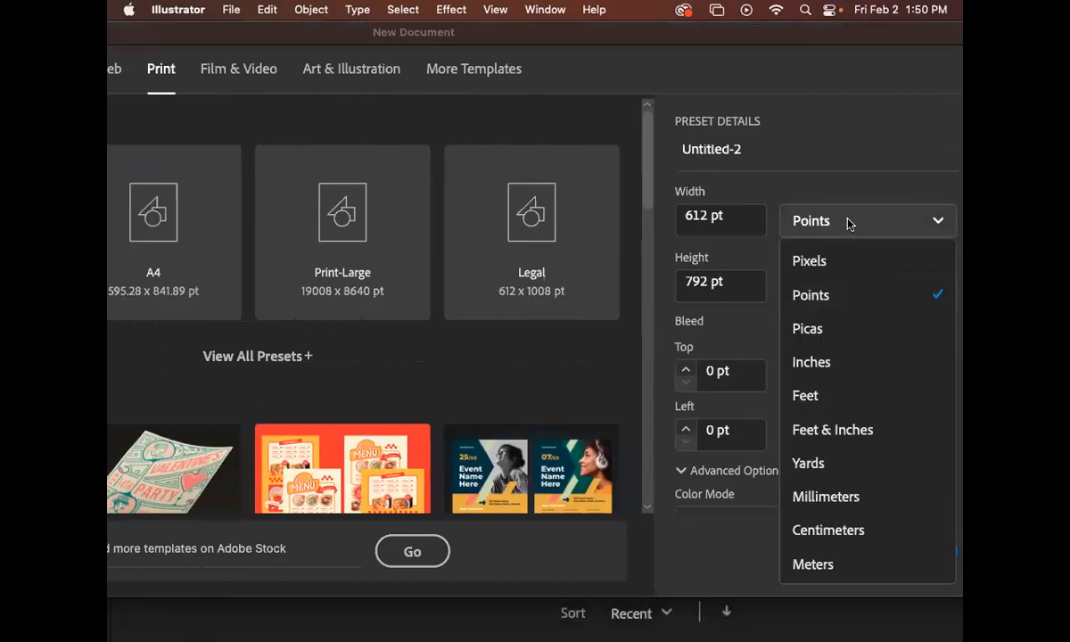
left_click(840, 362)
Set the width to 8.5 in and the height to 14 in, then create the document
left_click(728, 285)
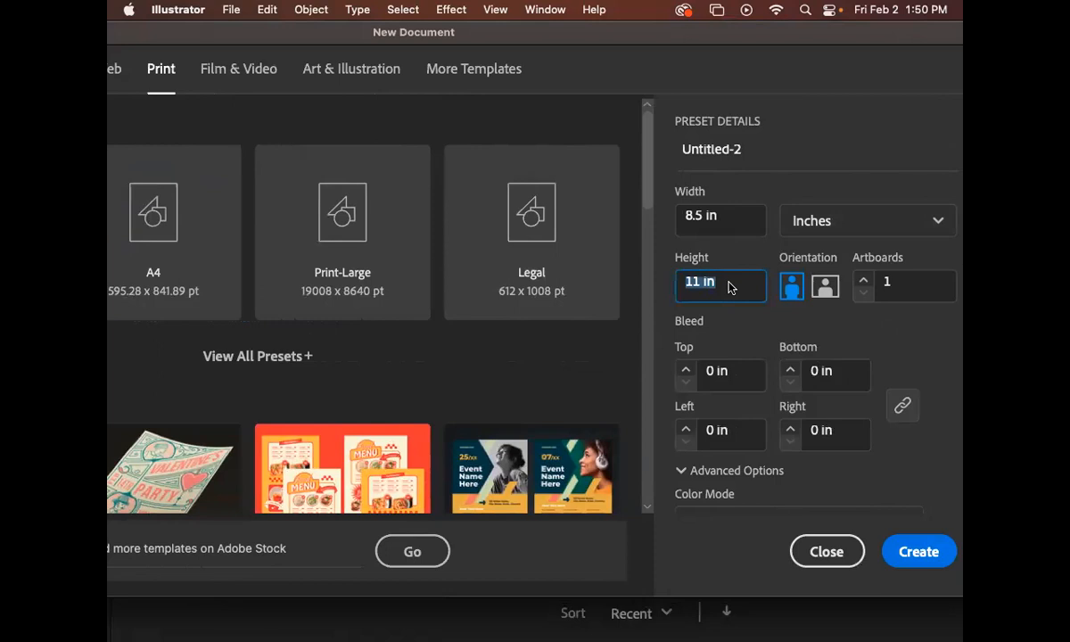
type("14")
left_click(721, 217)
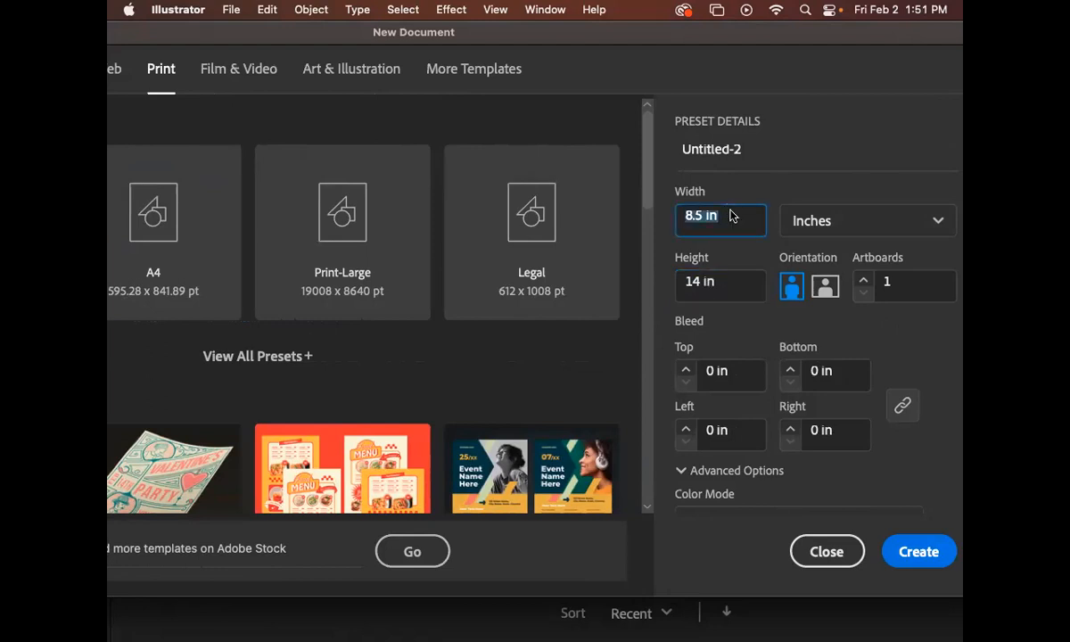
type("14")
left_click(738, 285)
type("8.5")
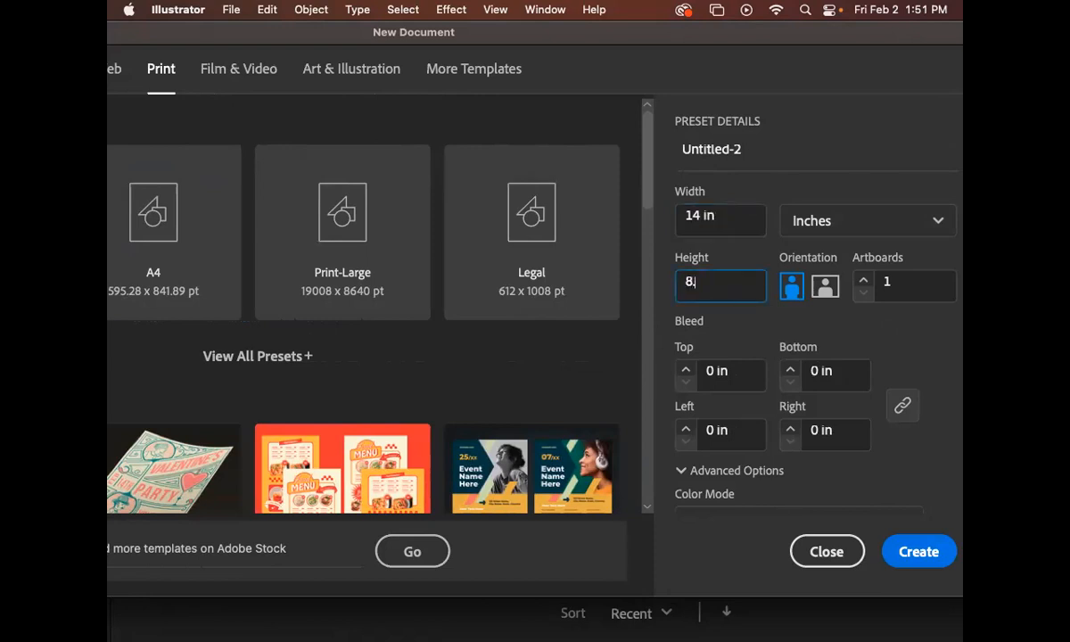
left_click(724, 218)
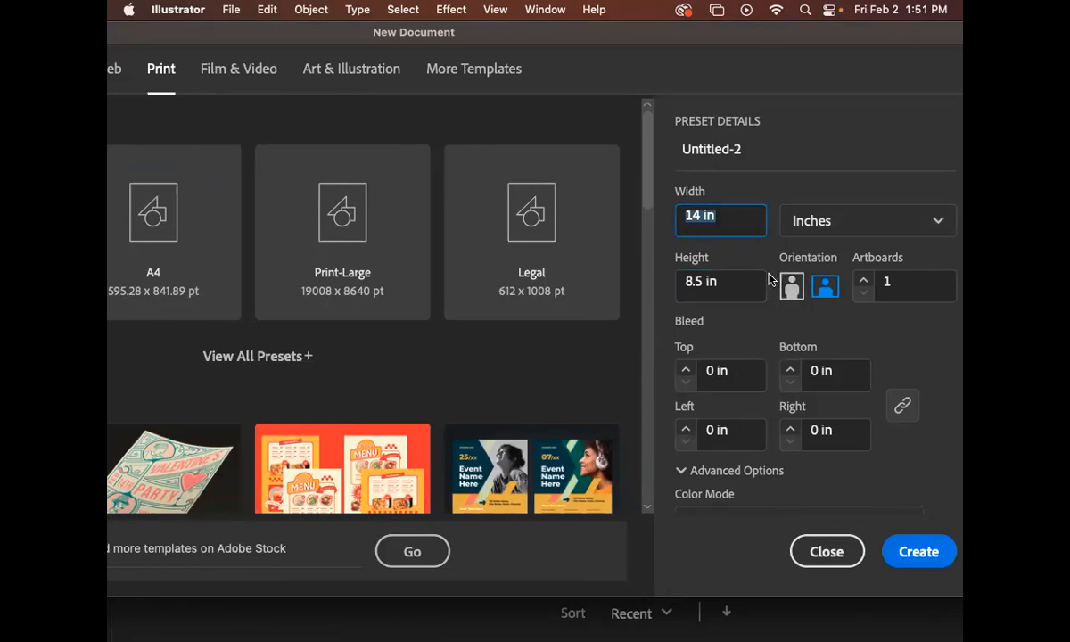
type("8.5")
key("Tab")
left_click(719, 289)
type("14")
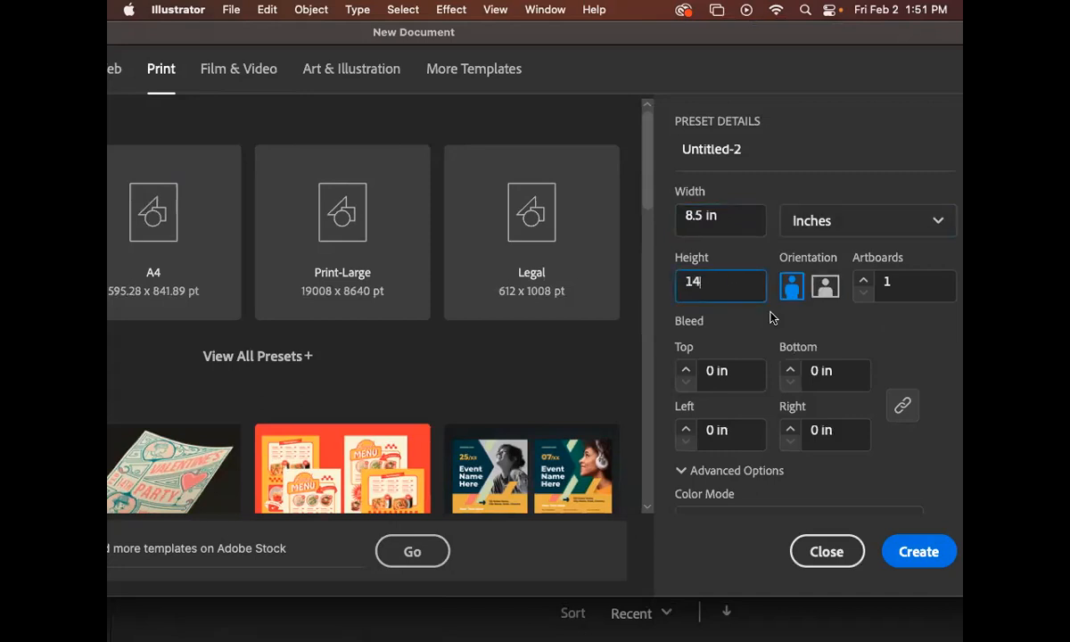
left_click(922, 553)
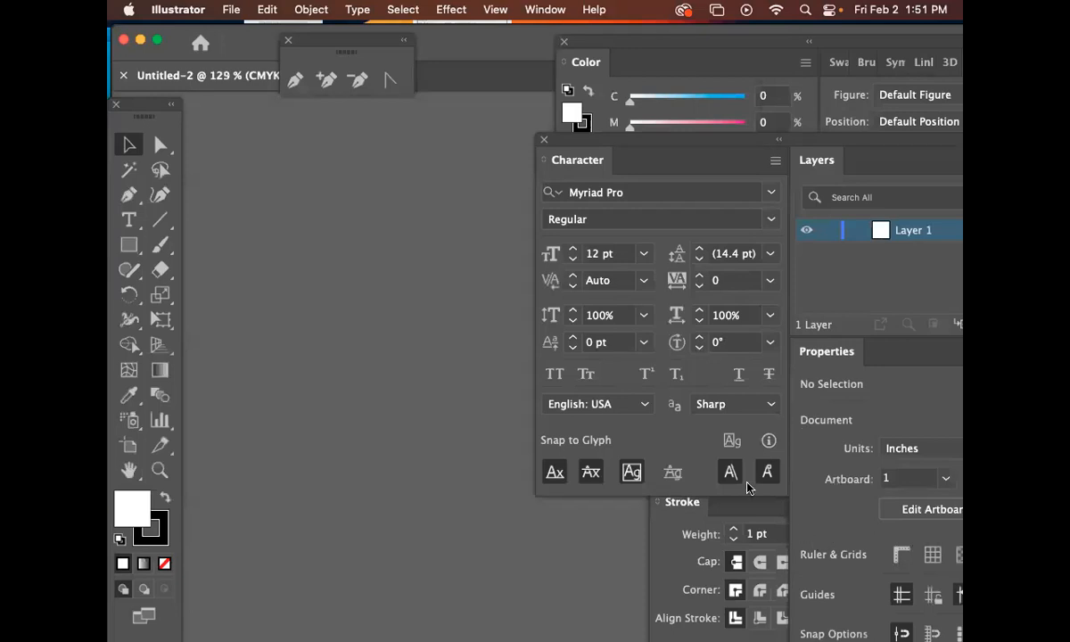
Rearrange the document window and floating panels so the artboard is clear
left_click_drag(207, 76, 256, 161)
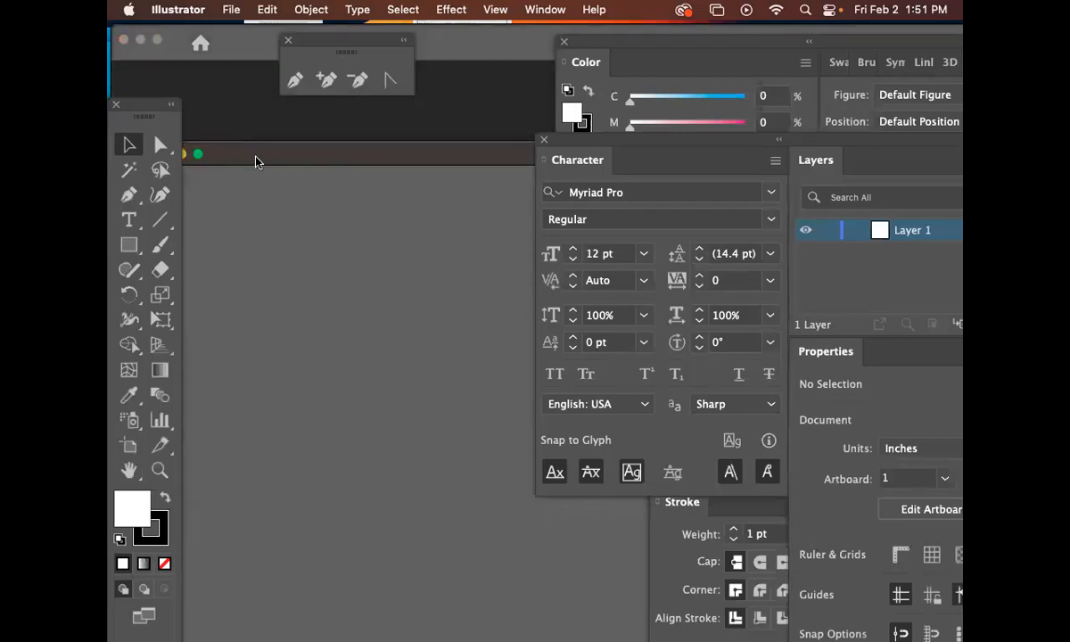
left_click_drag(339, 154, 251, 94)
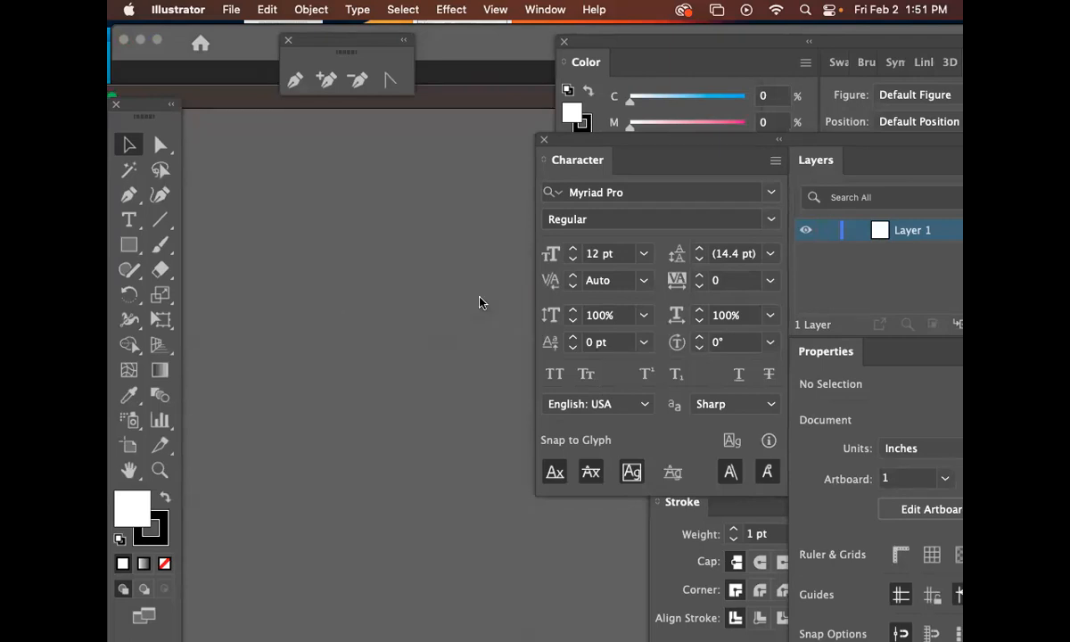
left_click_drag(570, 139, 848, 164)
left_click_drag(622, 42, 859, 154)
left_click_drag(525, 426, 231, 253)
left_click_drag(421, 315, 286, 331)
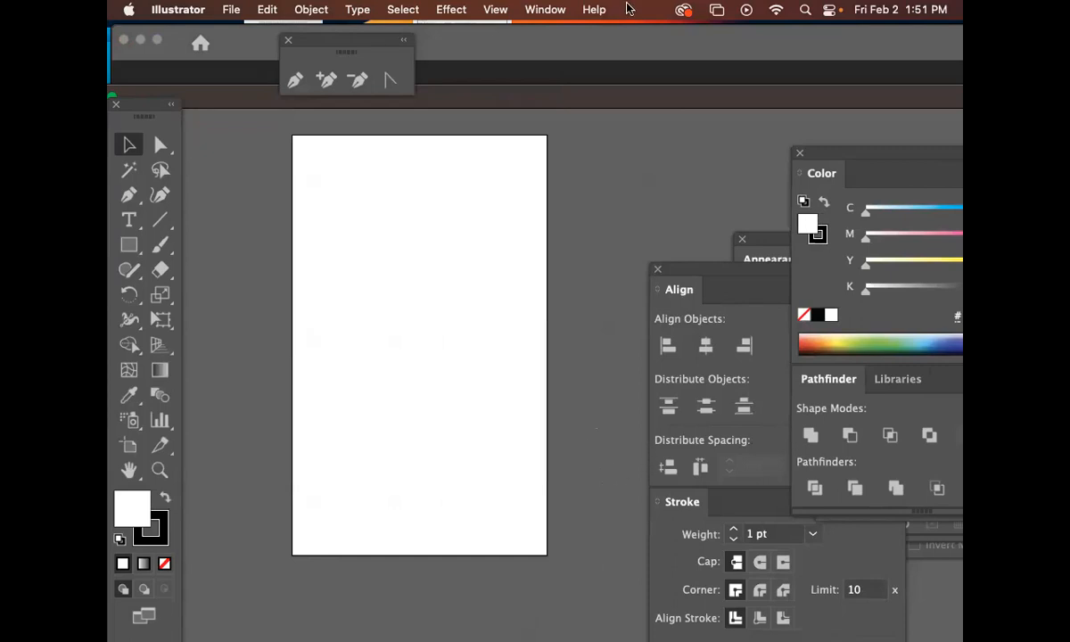
Open the Layers panel and move it above the Character panel beside the artboard
left_click(545, 9)
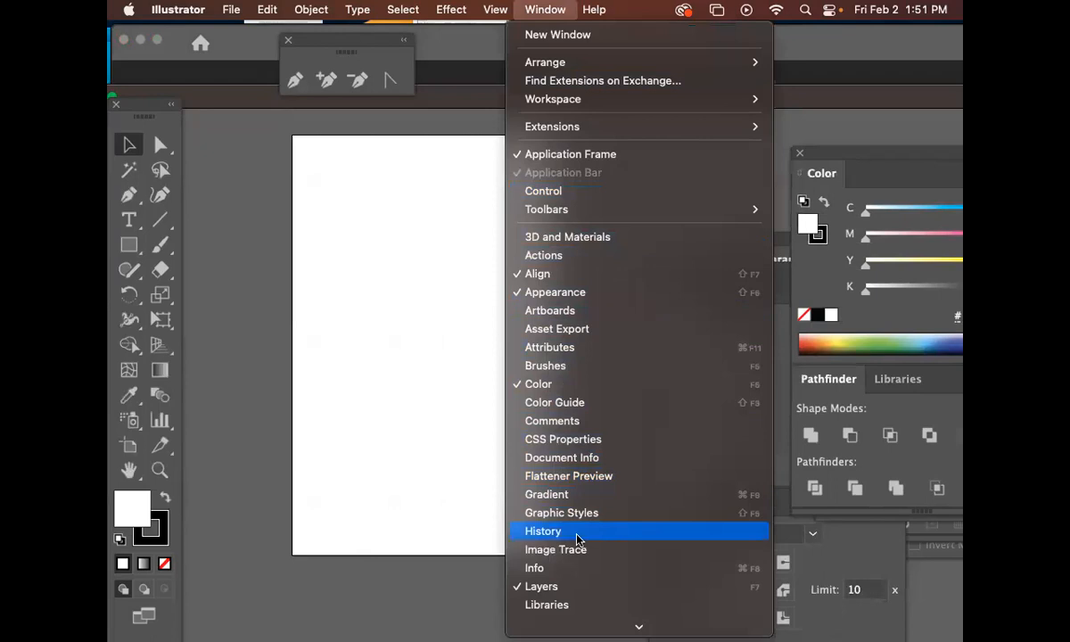
left_click(564, 586)
left_click_drag(856, 165, 628, 186)
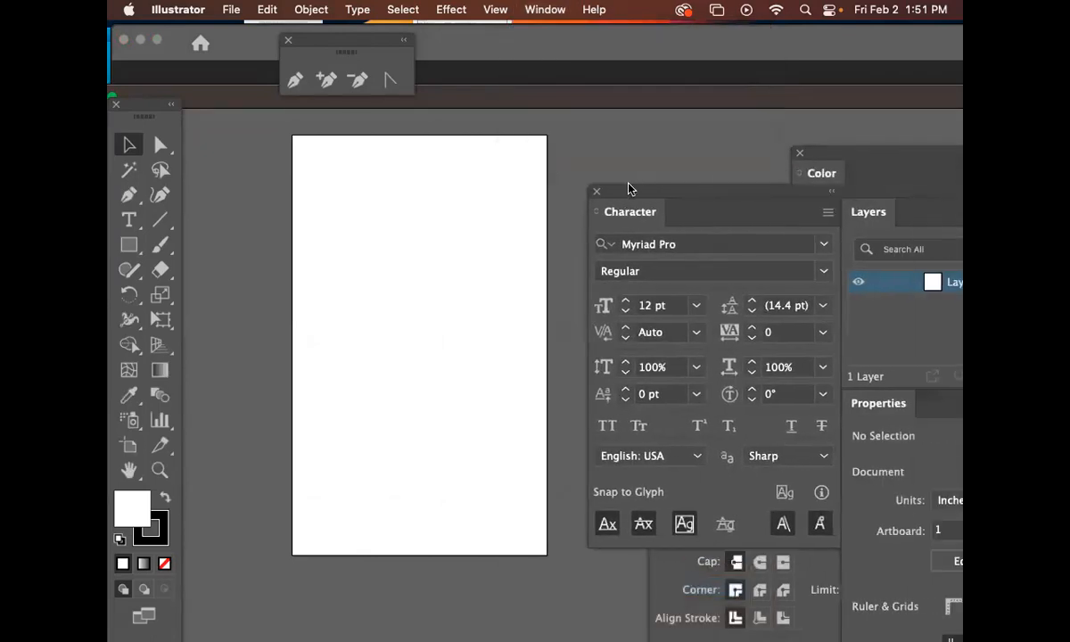
left_click_drag(878, 205, 608, 127)
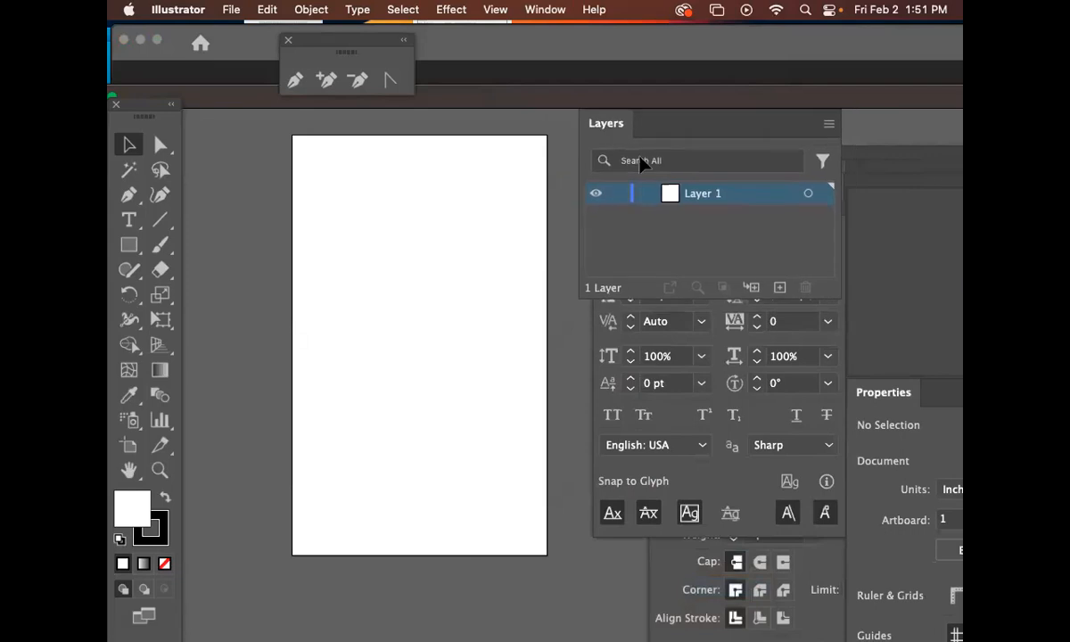
Rename Layer 1 to placed image
double_click(710, 201)
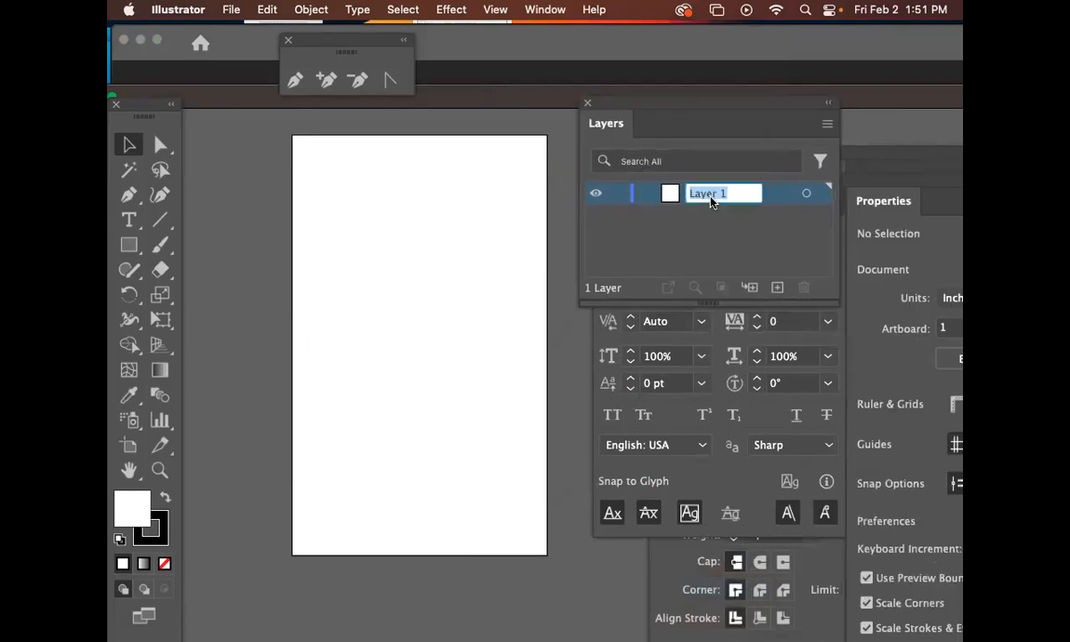
type("placed image")
key("BackSpace")
key("BackSpace")
key("BackSpace")
key("BackSpace")
key("BackSpace")
key("BackSpace")
key("BackSpace")
key("BackSpace")
key("BackSpace")
key("BackSpace")
key("BackSpace")
type("hoto")
key("BackSpace")
key("BackSpace")
key("BackSpace")
key("BackSpace")
key("BackSpace")
type("artwork")
key("BackSpace")
key("BackSpace")
key("BackSpace")
key("BackSpace")
key("BackSpace")
key("BackSpace")
key("BackSpace")
type("placed image")
left_click_drag(675, 114, 711, 106)
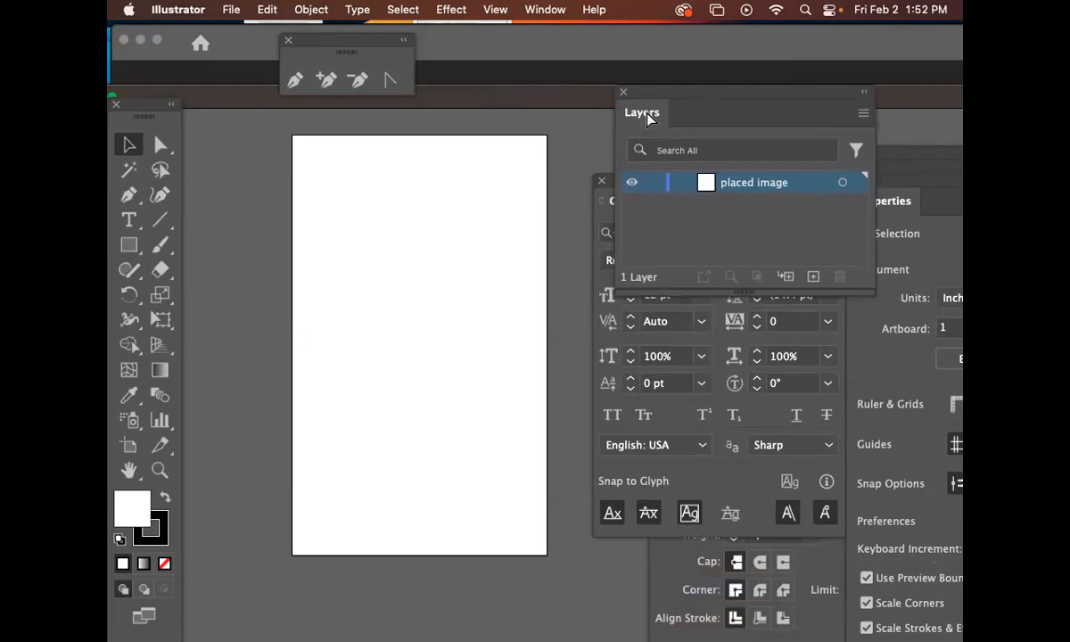
key("super+shift+p")
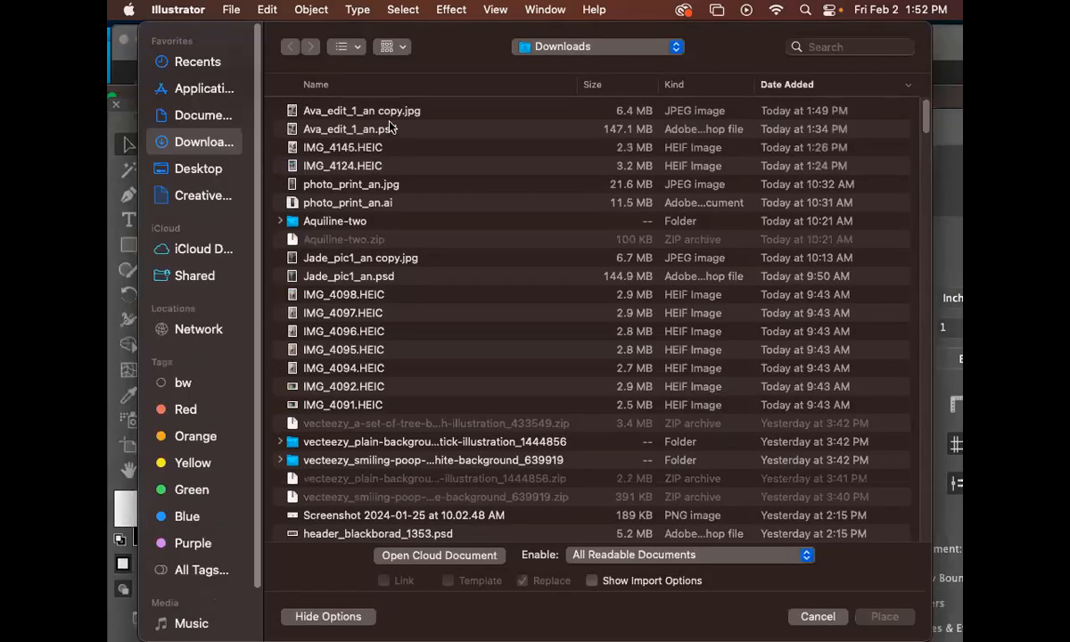
left_click(404, 114)
left_click(884, 616)
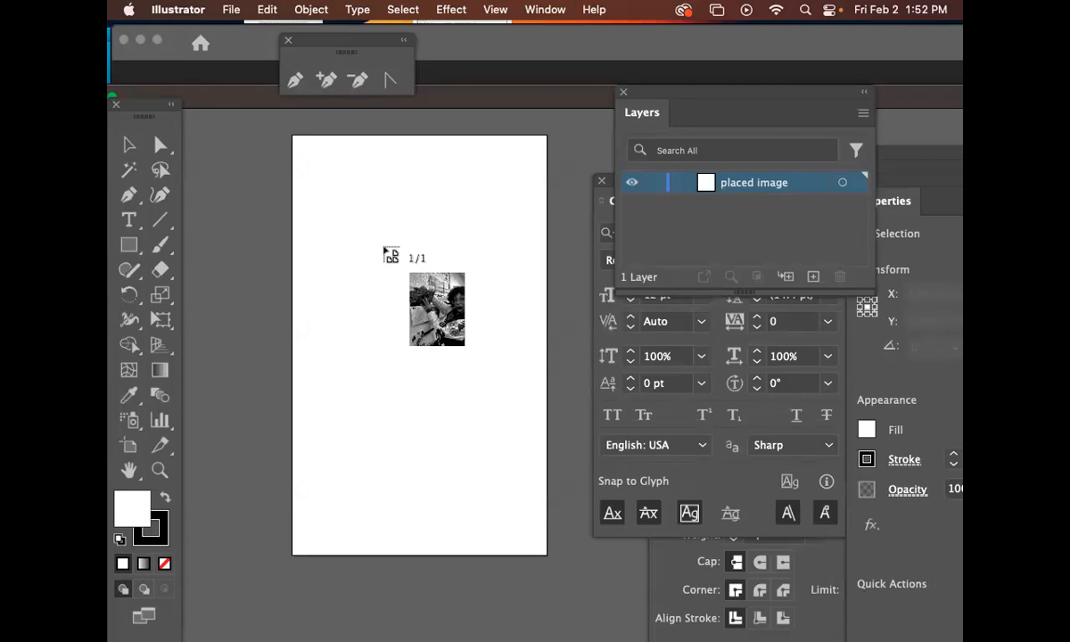
left_click(312, 177)
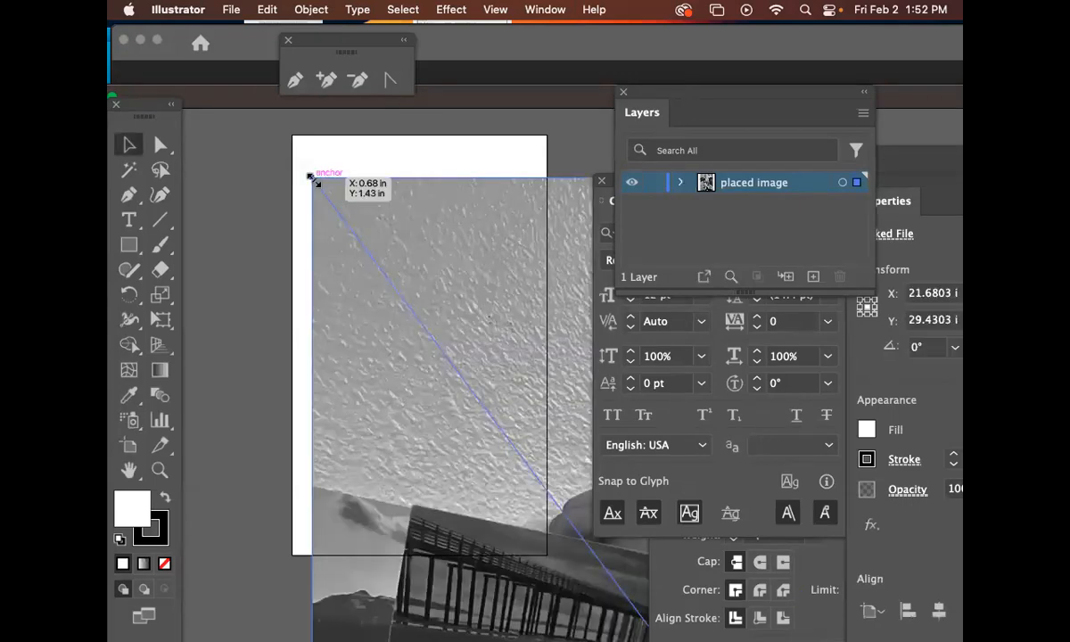
left_click_drag(390, 266, 376, 239)
key("Delete")
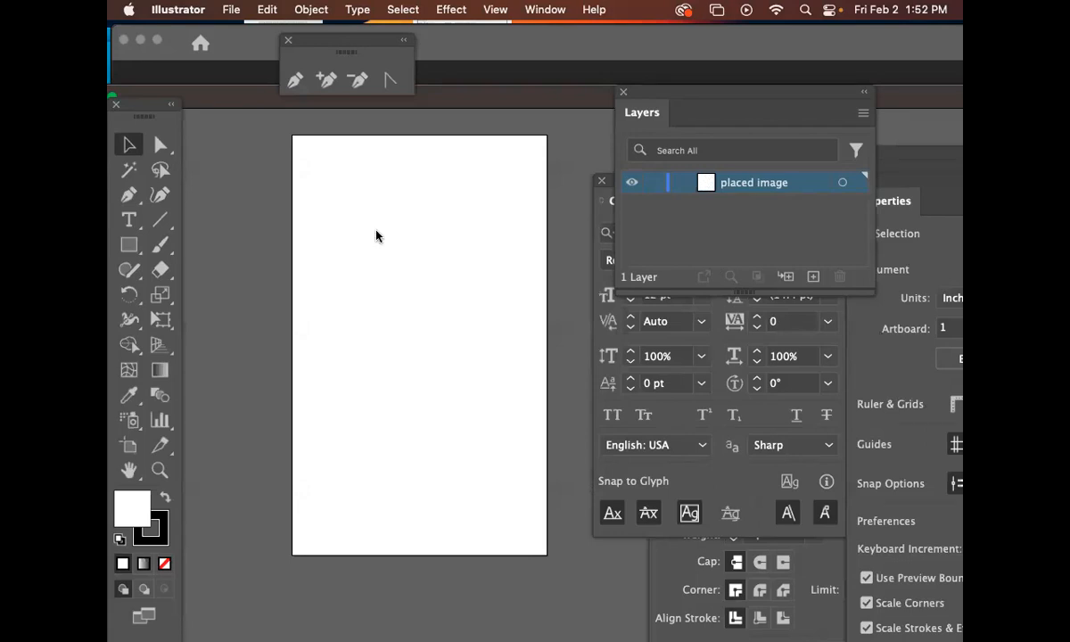
Place Ava_edit_1_an copy.jpg as a linked image, drawing it across the whole artboard
key("super+shift+p")
left_click(348, 111)
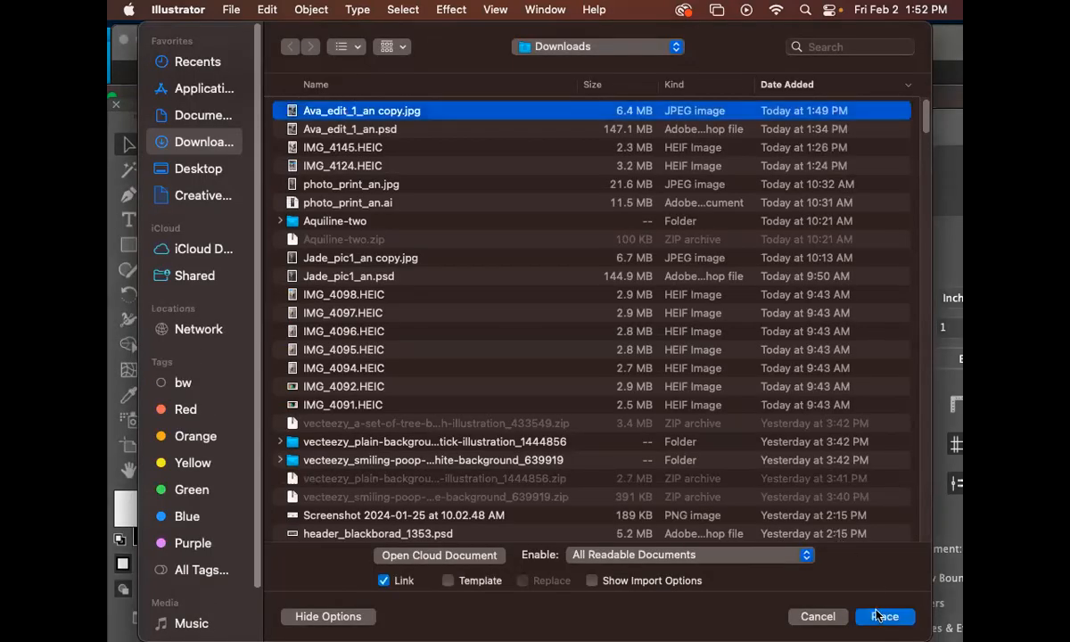
left_click(876, 615)
left_click_drag(360, 221, 611, 559)
Reposition the placed photo so it covers the artboard
left_click_drag(485, 398, 452, 412)
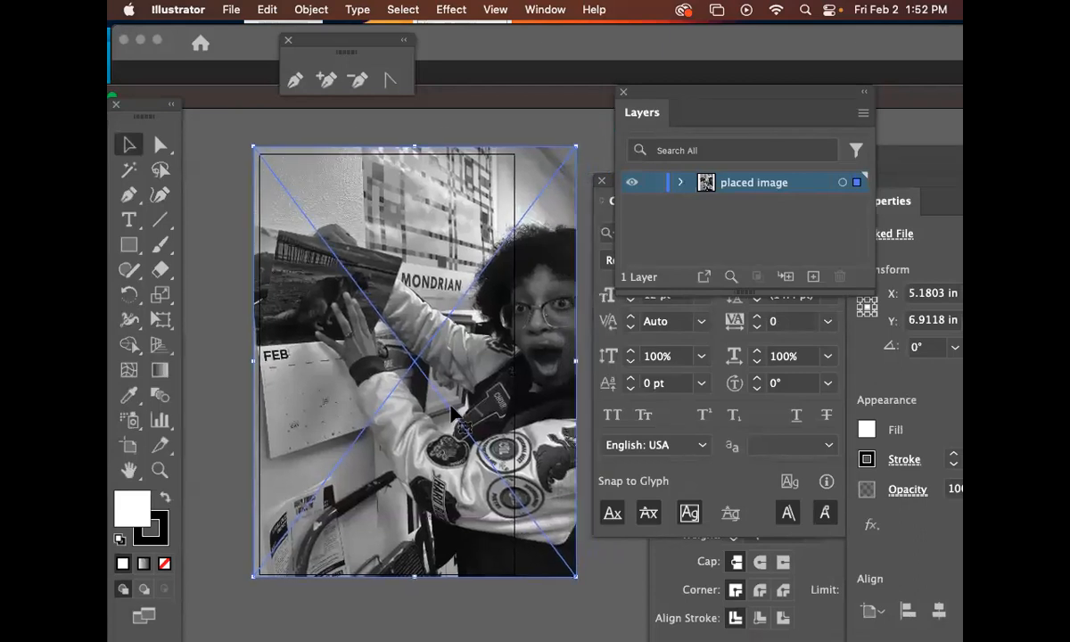
left_click_drag(540, 406, 484, 411)
scroll(553, 396, "down", 1)
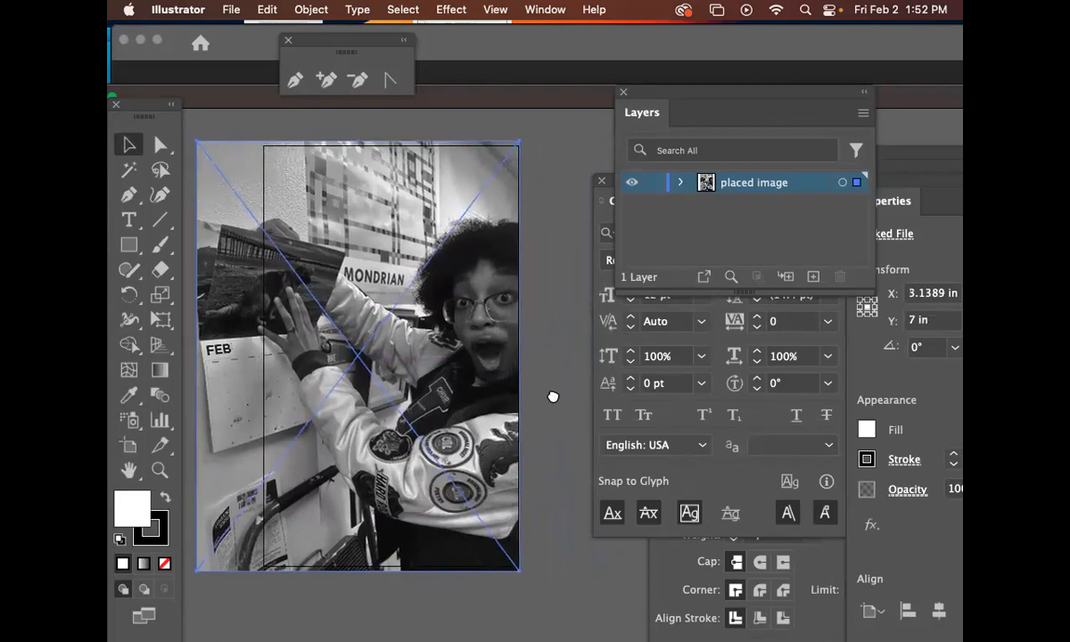
left_click_drag(553, 396, 574, 384)
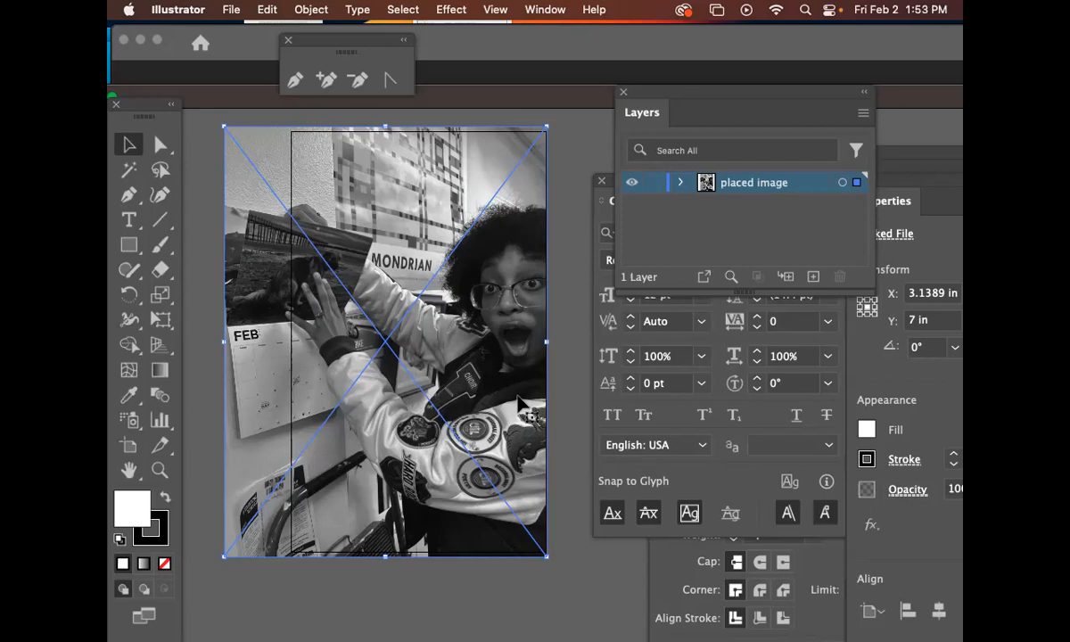
mouse_move(389, 338)
left_mouse_down()
mouse_move(449, 332)
mouse_move(375, 332)
mouse_move(389, 341)
left_mouse_up()
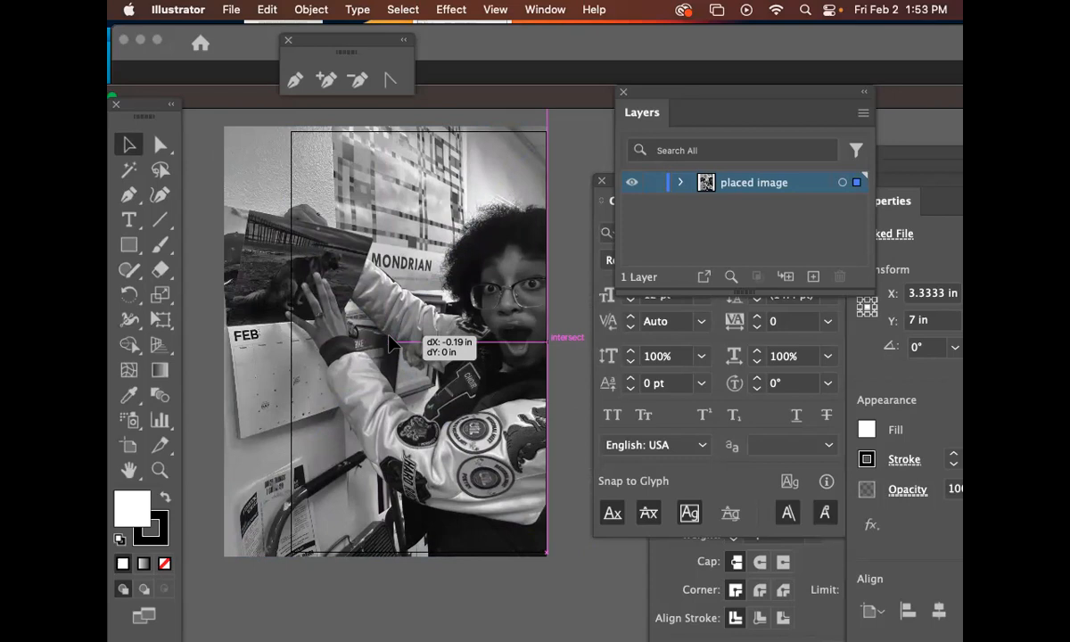
left_click_drag(390, 341, 388, 342)
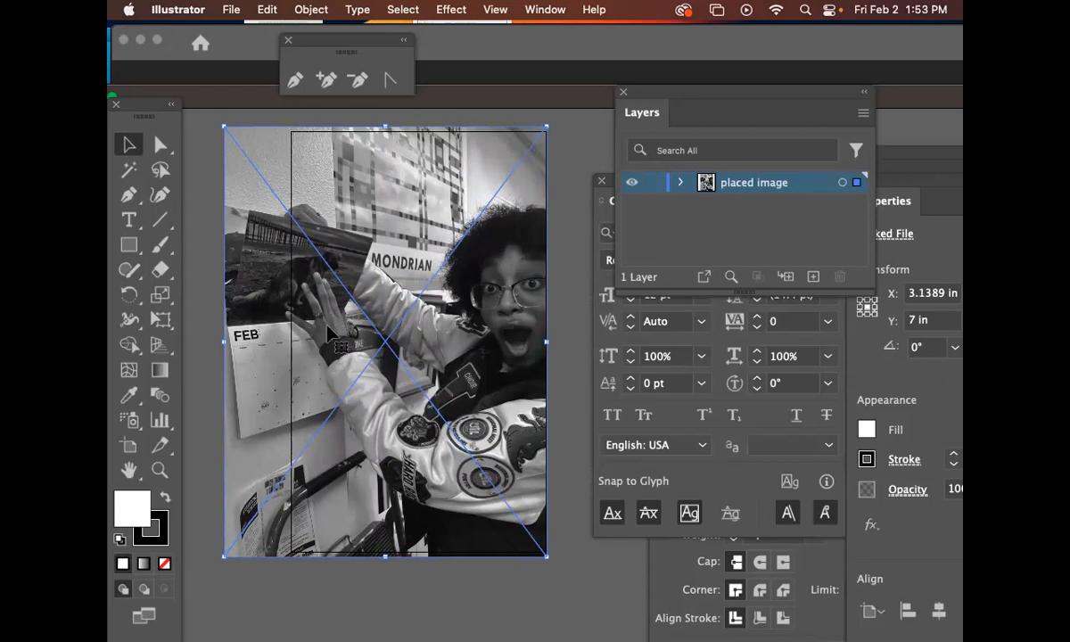
left_click(562, 381)
left_click(489, 365)
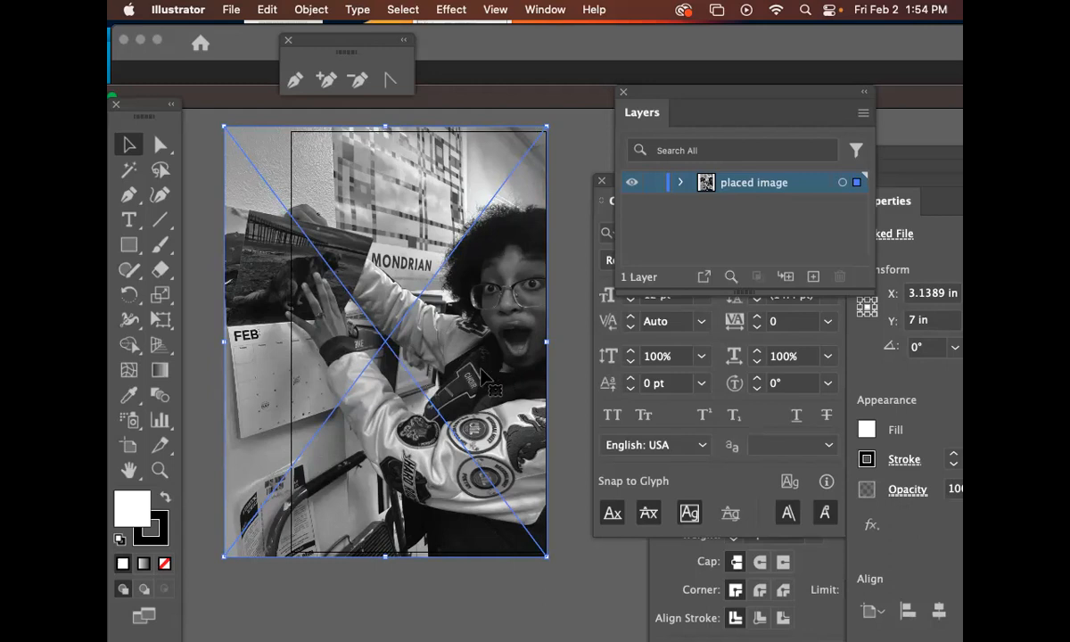
Draw a rectangle over the artboard and use it with the placed photo to make a clipping mask
left_click(129, 245)
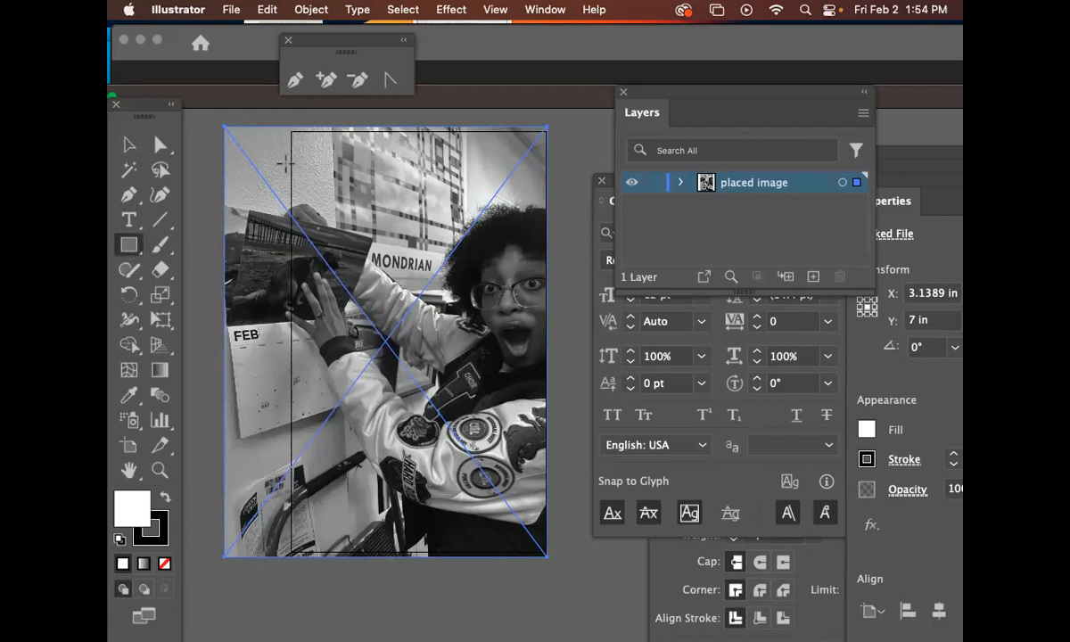
left_click_drag(292, 132, 545, 553)
left_click(128, 144)
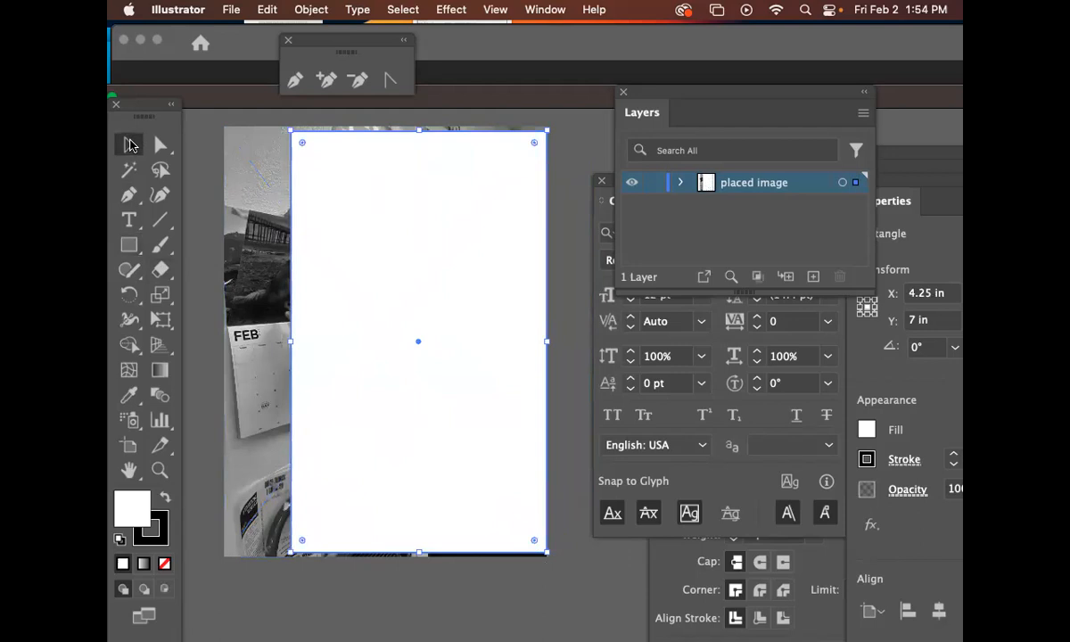
left_click(215, 138)
left_click(325, 223)
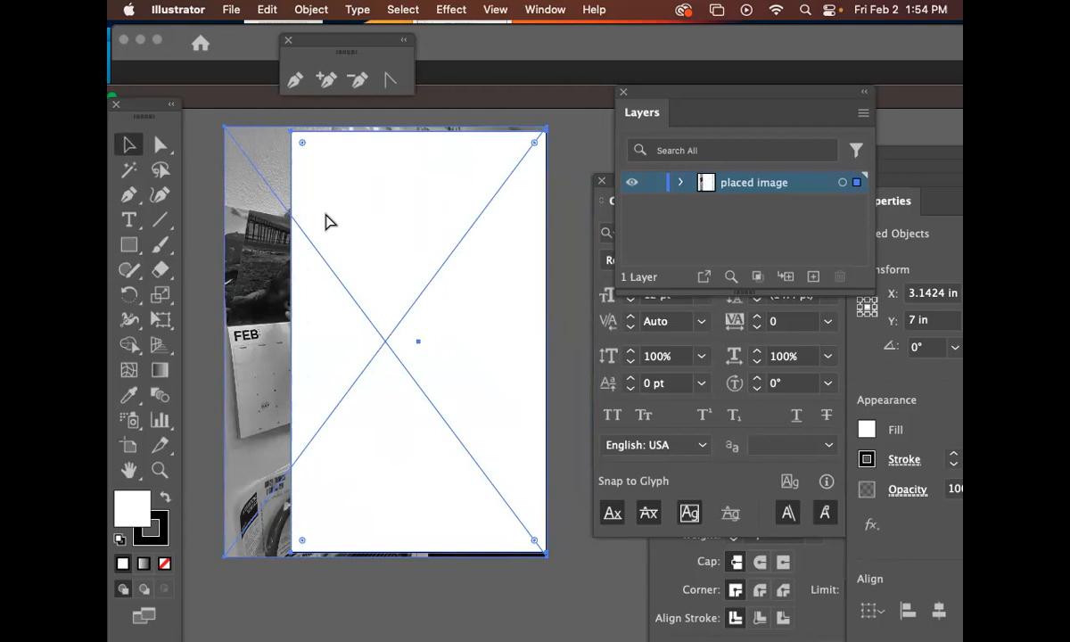
key("super+7")
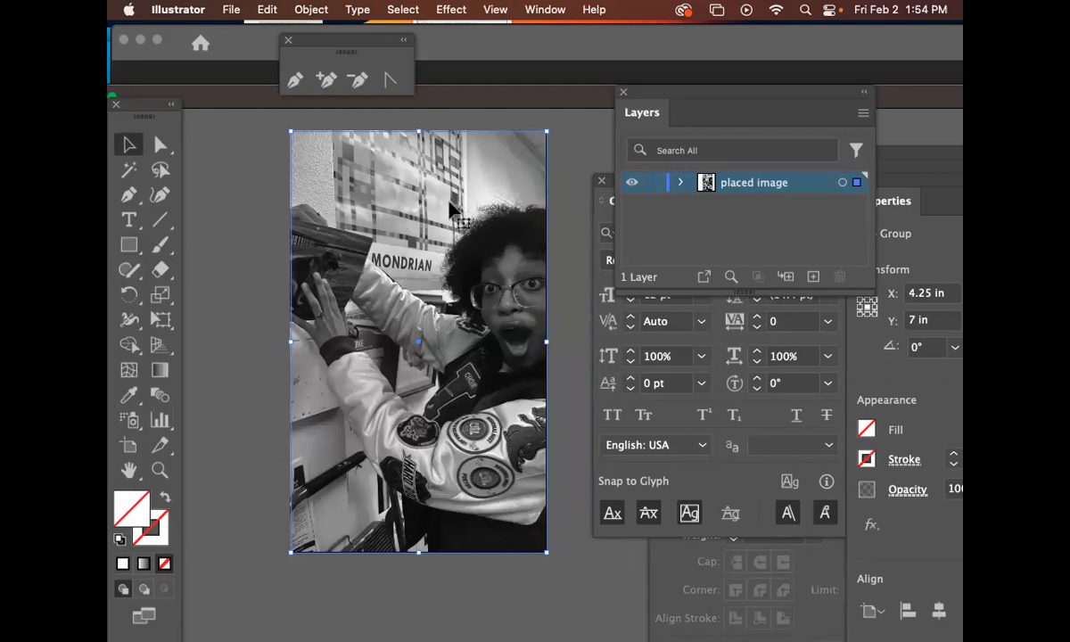
left_click(561, 224)
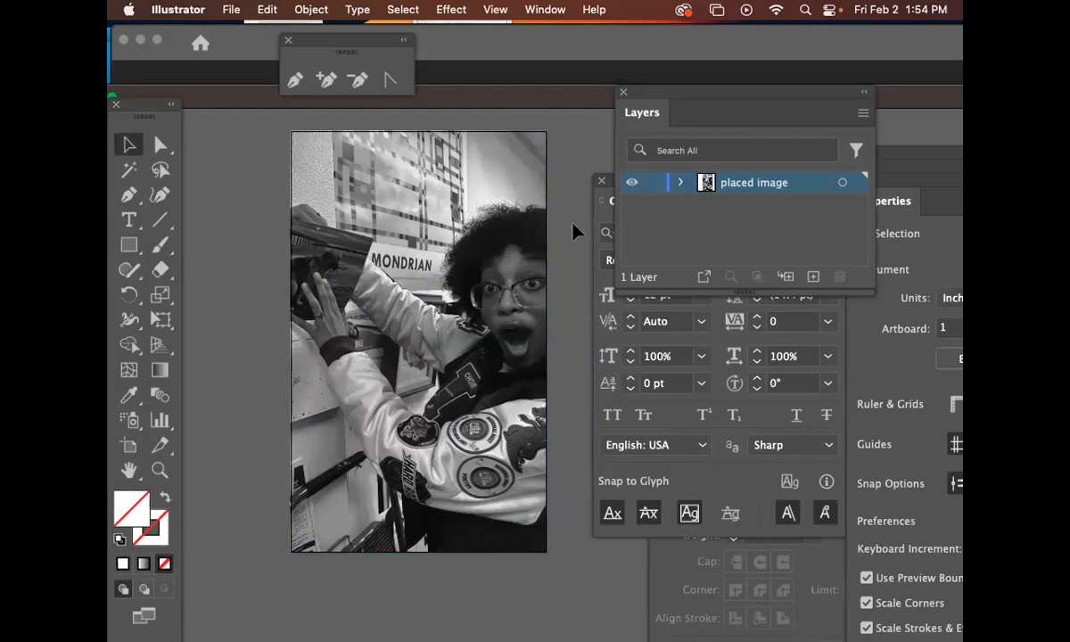
left_click(864, 114)
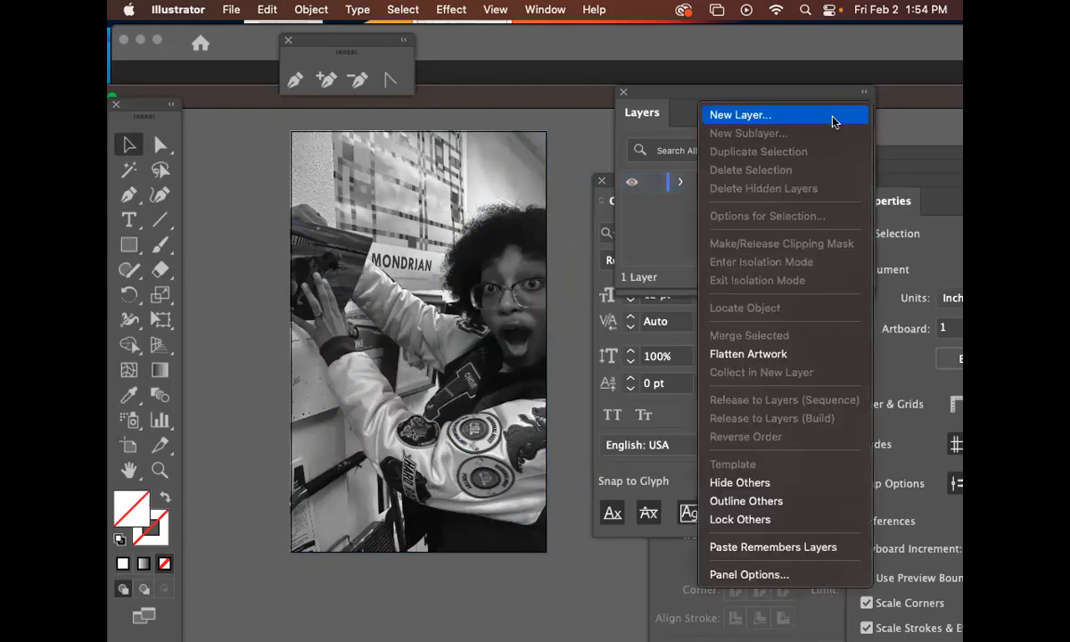
left_click(834, 123)
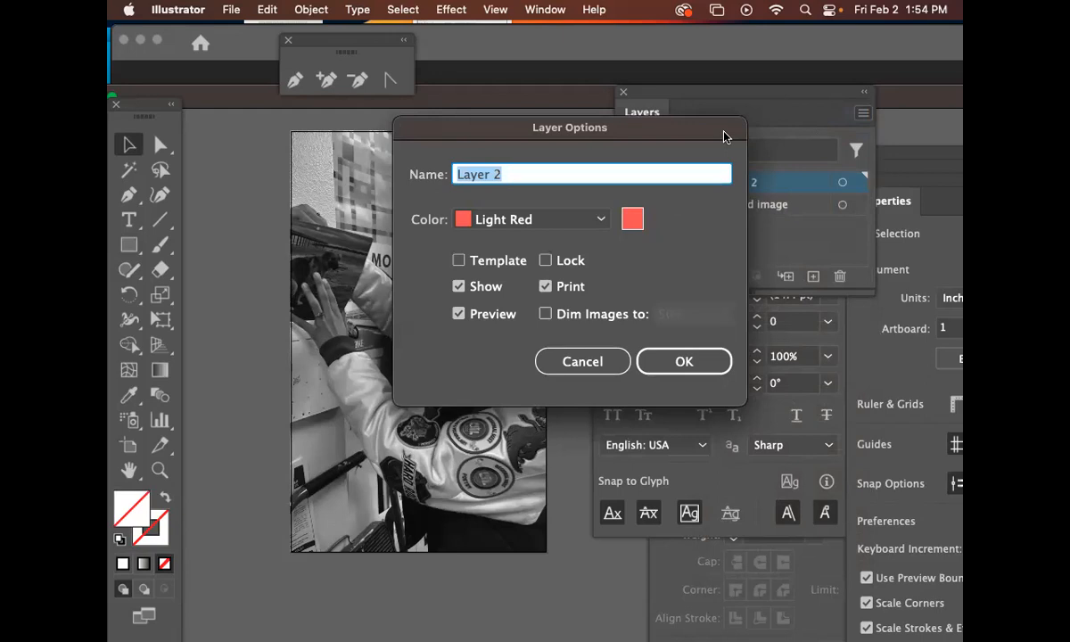
type("copyright")
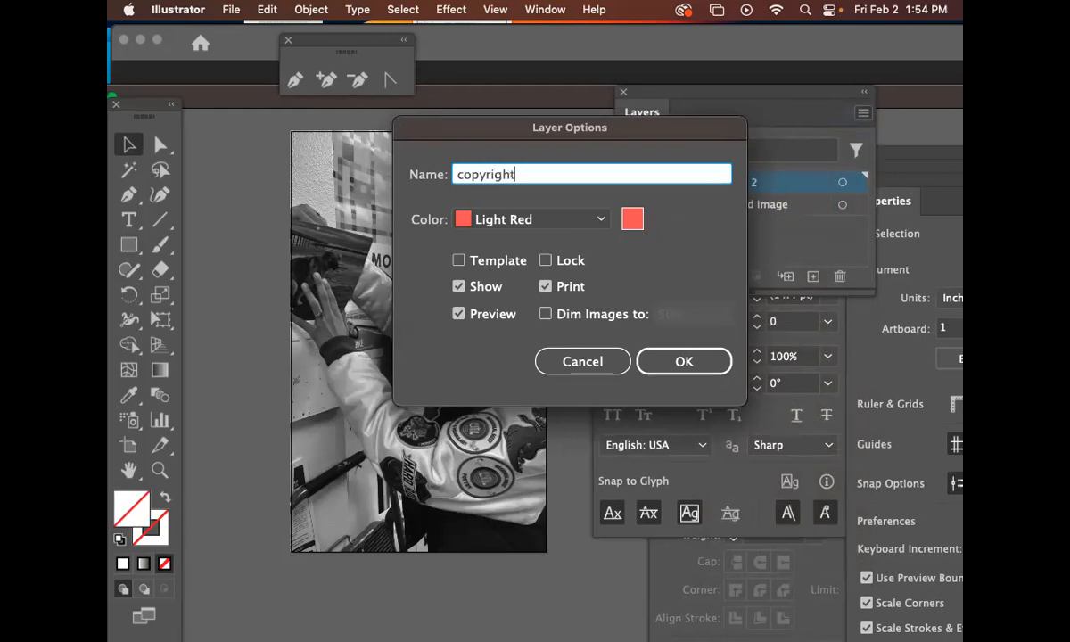
left_click(581, 361)
Create a new layer named copyright above the placed image layer
left_click(856, 114)
left_click(849, 115)
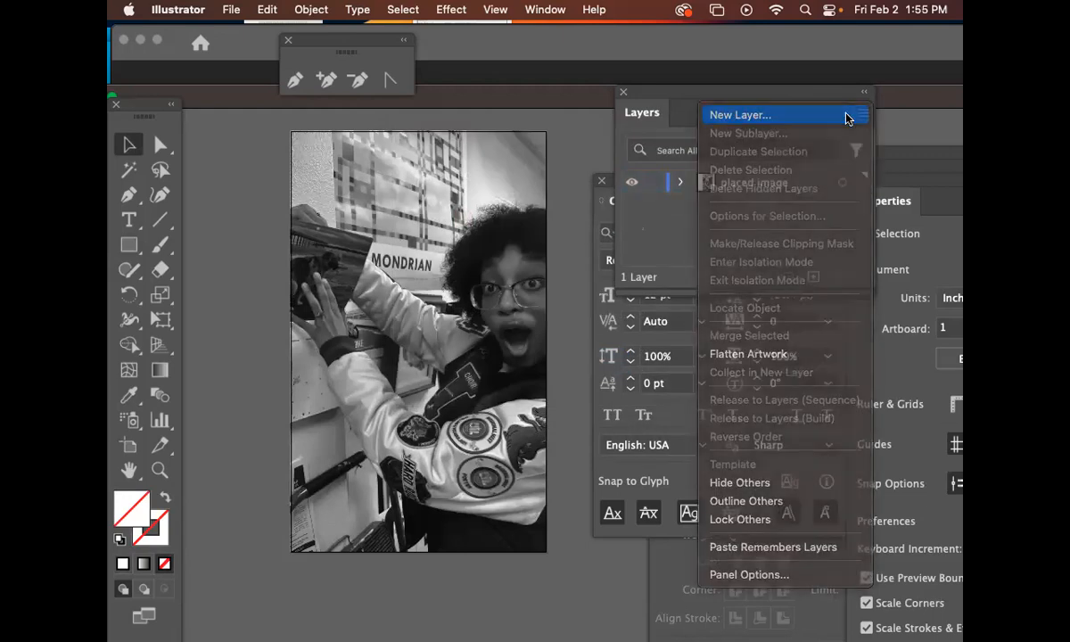
type("copyright")
key("Return")
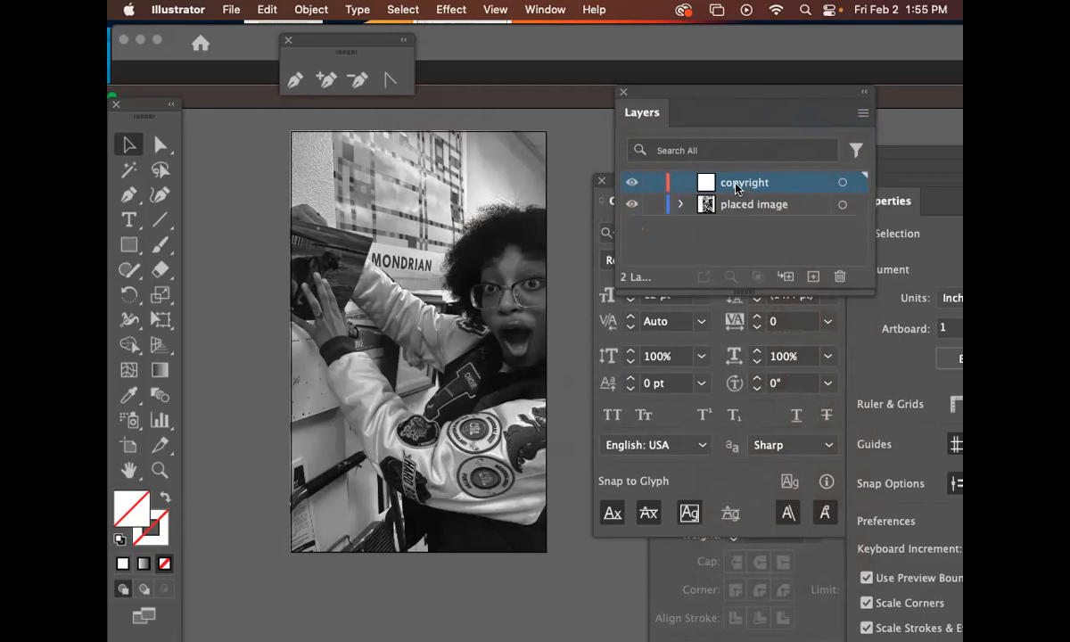
Collapse the Layers panel so the Character panel sits beside the artboard
left_click(797, 182)
left_click(473, 508)
left_click_drag(473, 508, 554, 246)
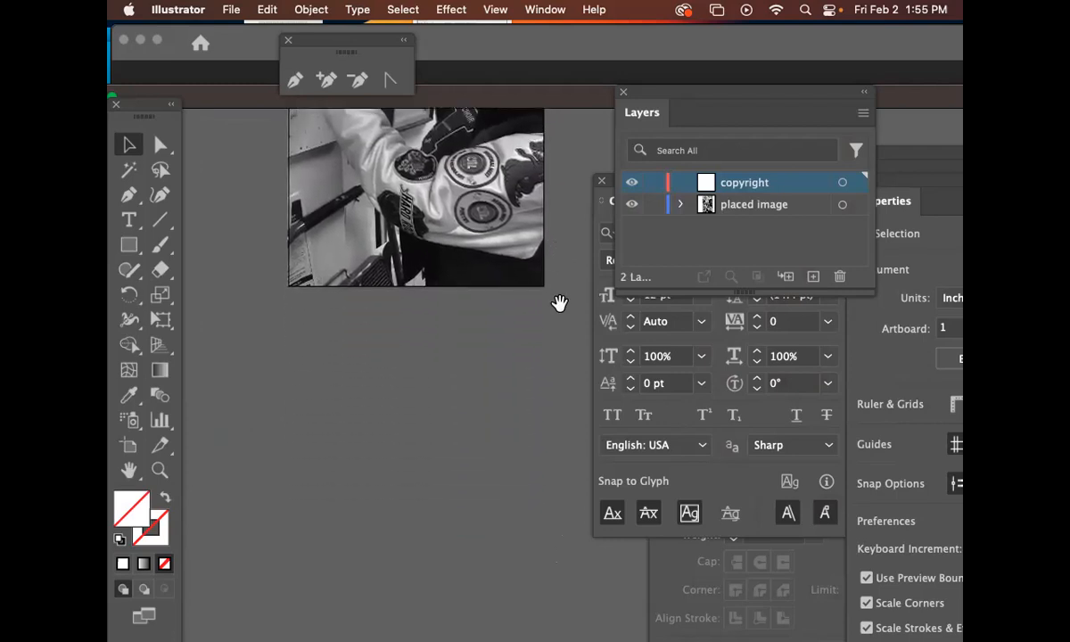
mouse_move(561, 305)
left_mouse_down()
mouse_move(523, 351)
mouse_move(524, 330)
mouse_move(523, 480)
left_mouse_up()
left_click_drag(540, 323, 506, 436)
left_click_drag(528, 377, 539, 450)
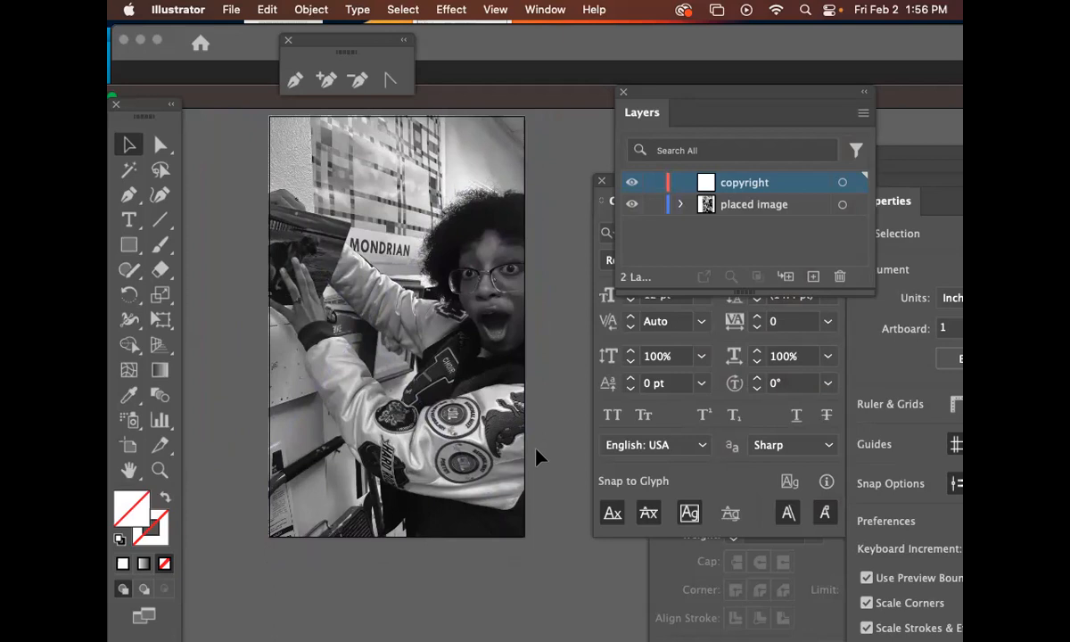
left_click(739, 254)
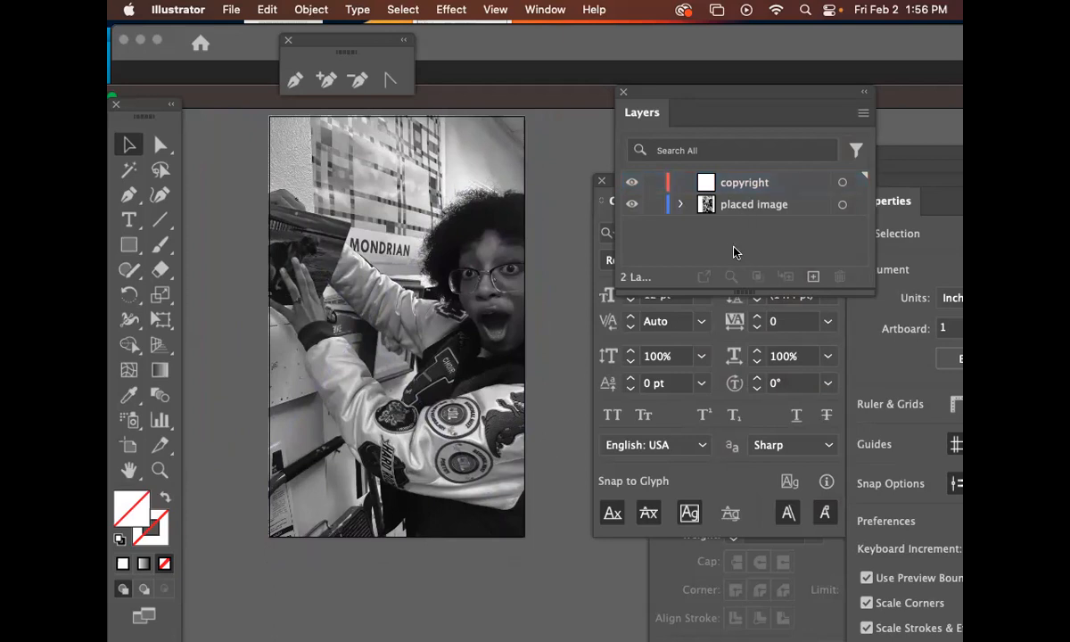
left_click(785, 183)
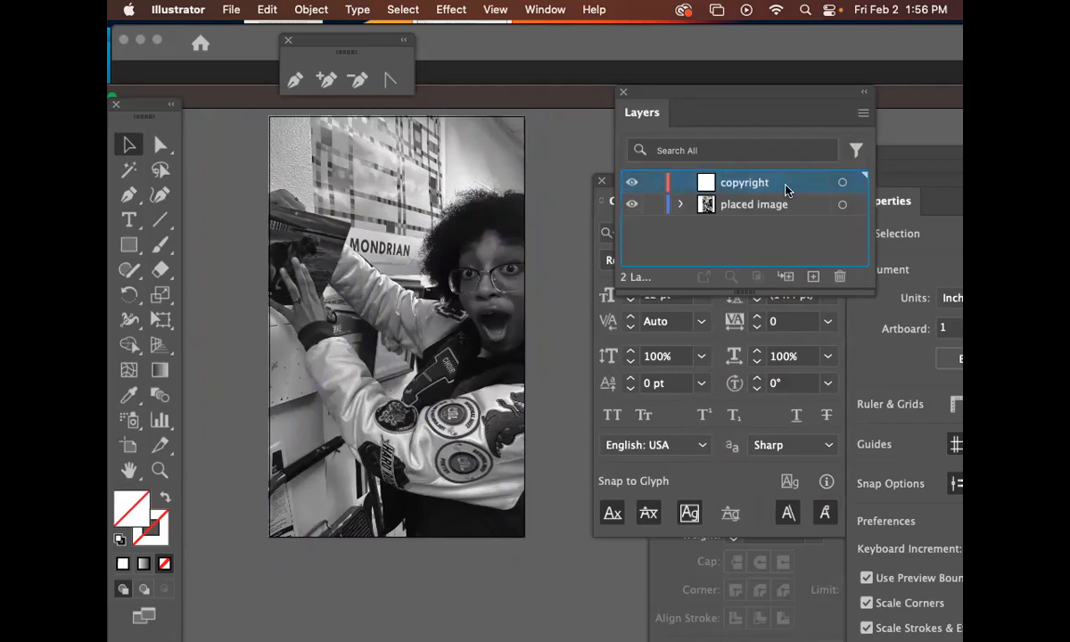
left_click_drag(542, 374, 454, 347)
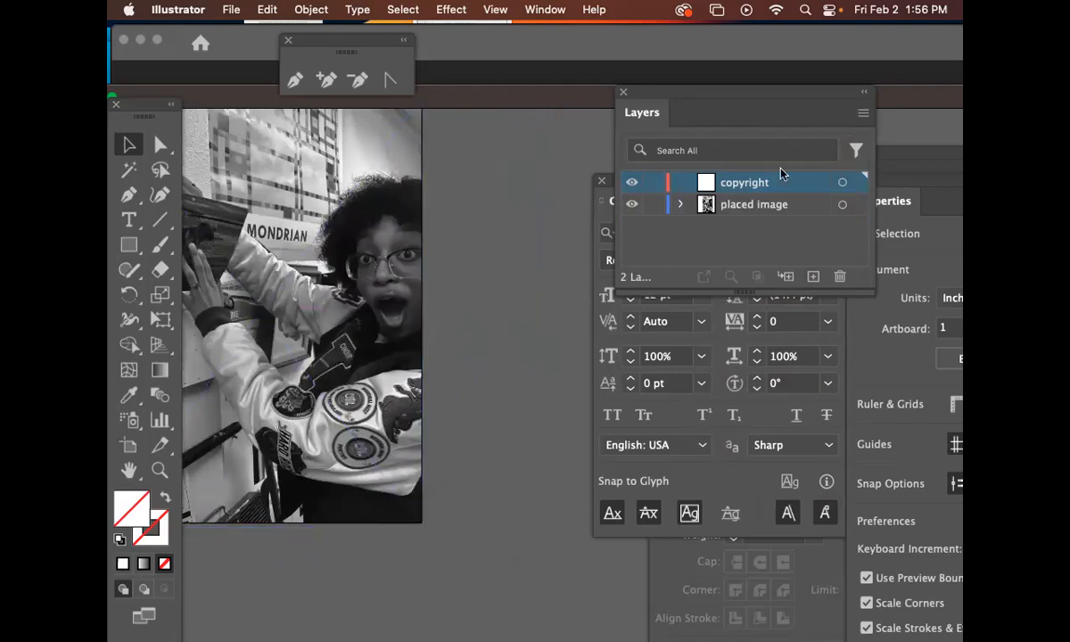
left_click(613, 179)
left_click_drag(655, 185, 555, 129)
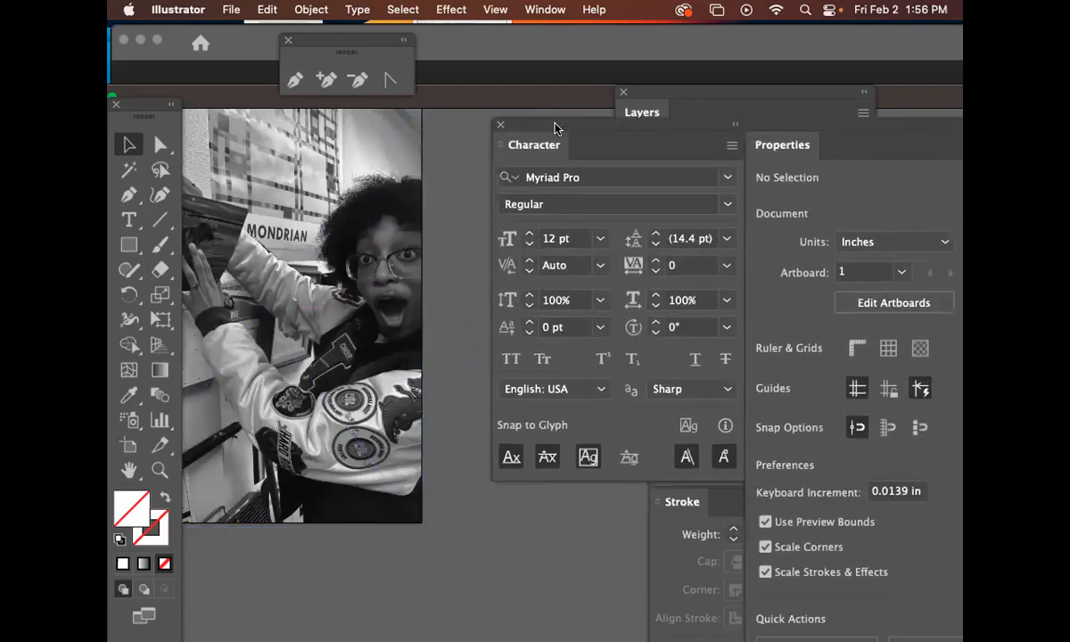
Switch to Safari and try to open dafont.com in a new window
mouse_move(165, 636)
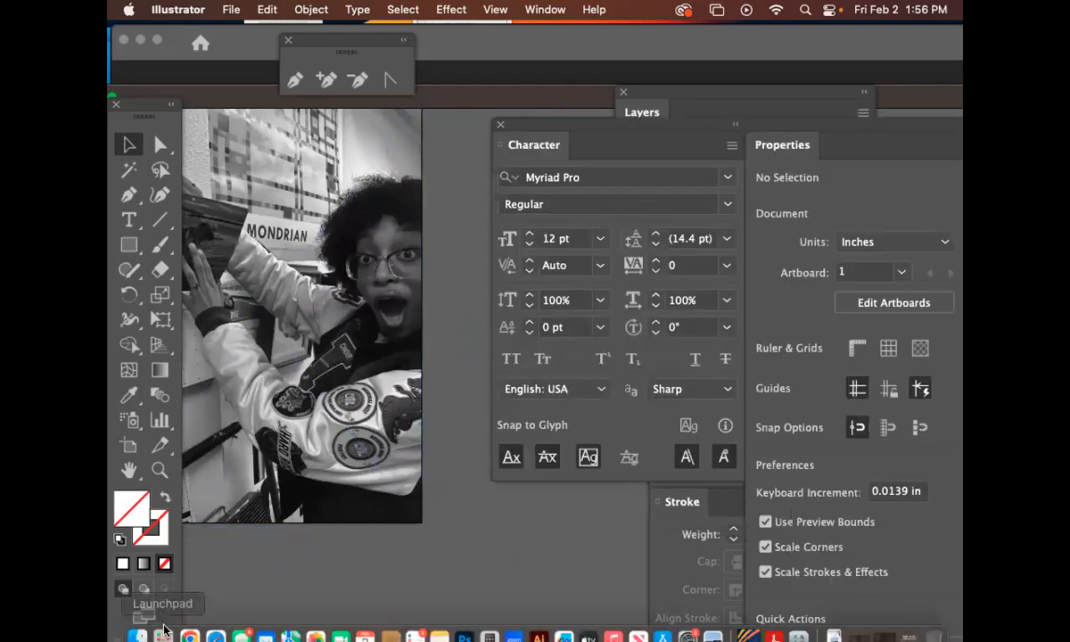
left_click(217, 620)
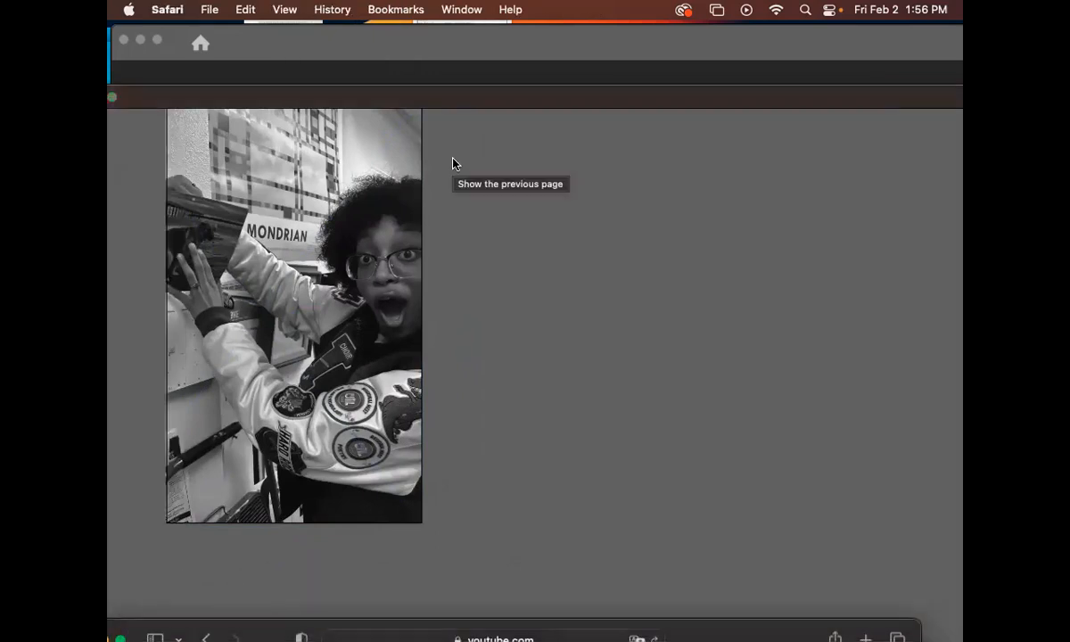
key("super+n")
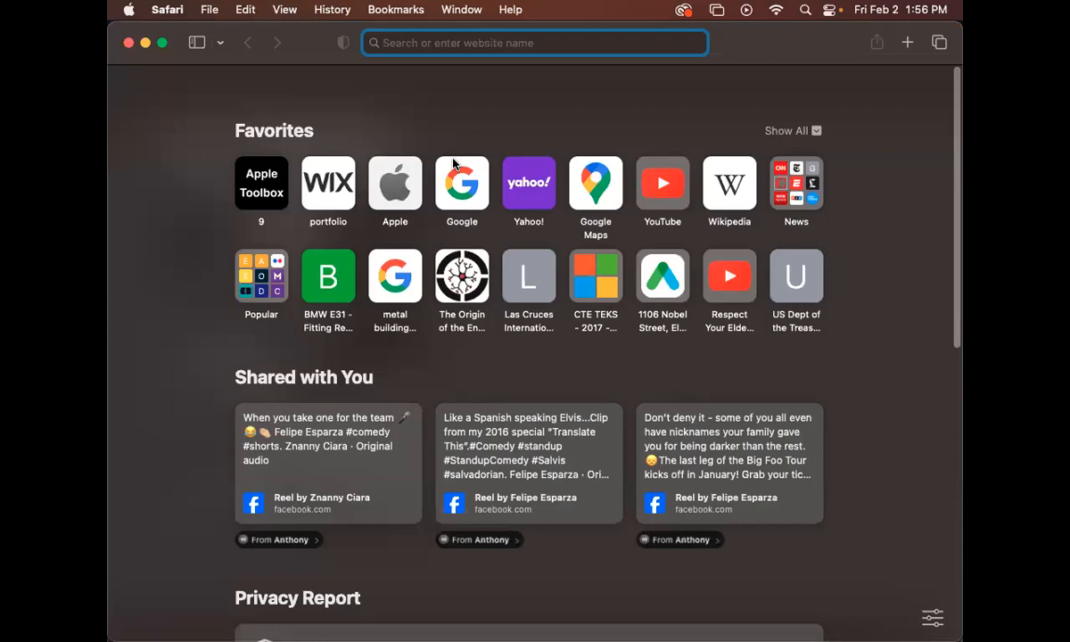
type("dafont")
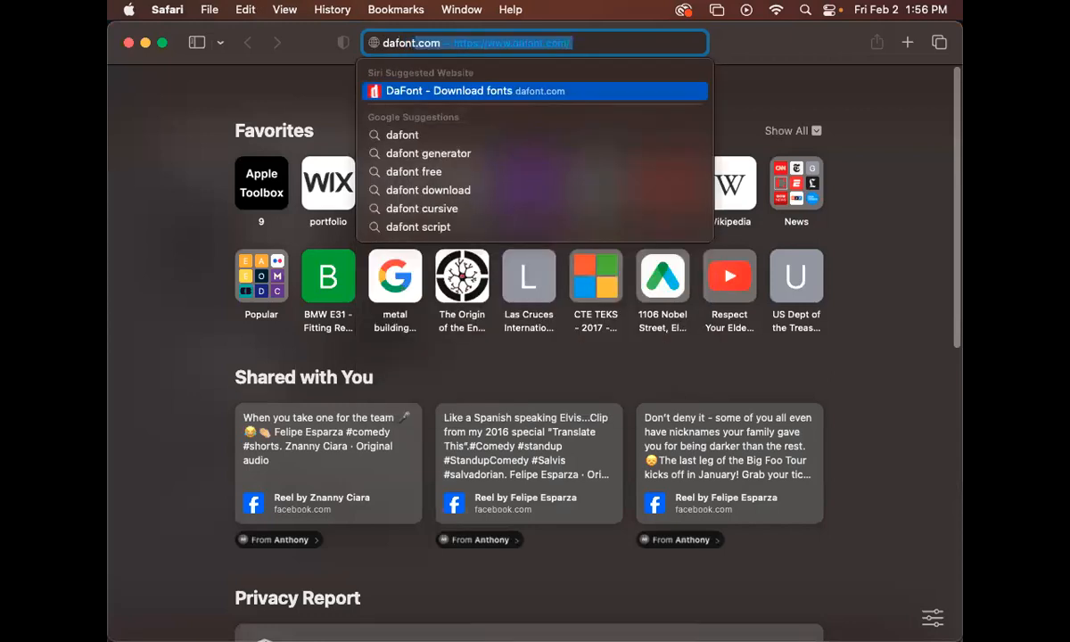
key("Return")
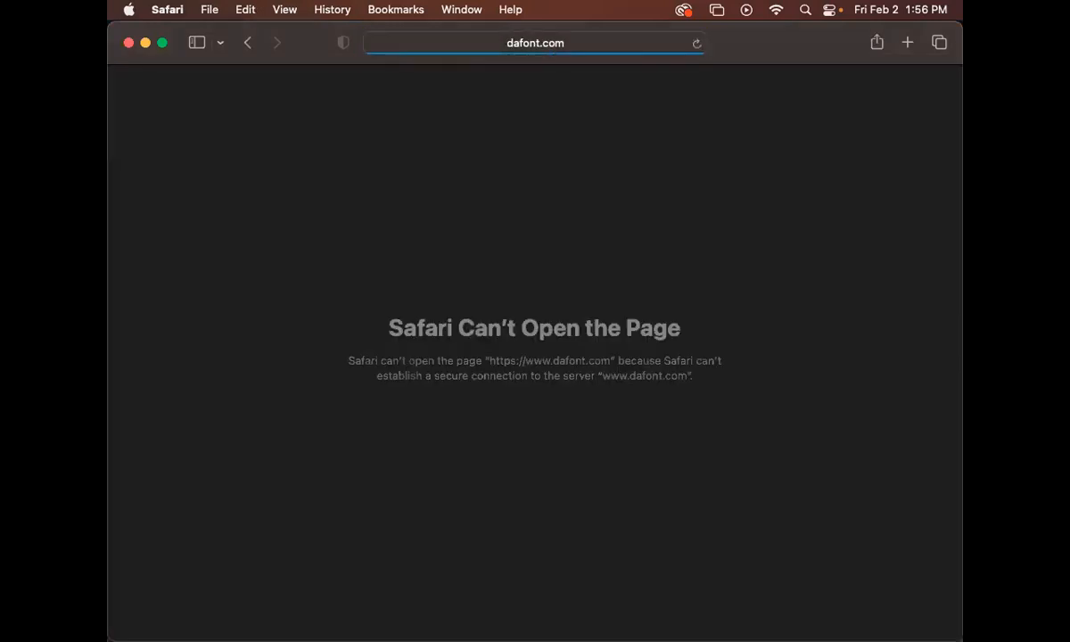
Open fontsquirrel.com and search its fonts for SCRIPT
left_click(592, 43)
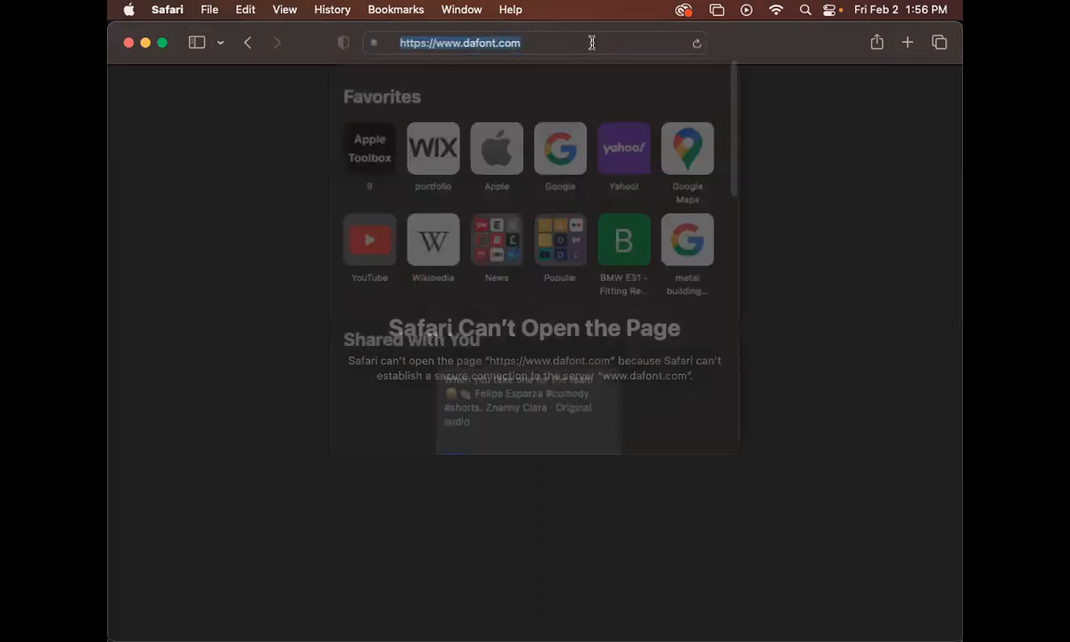
type("font")
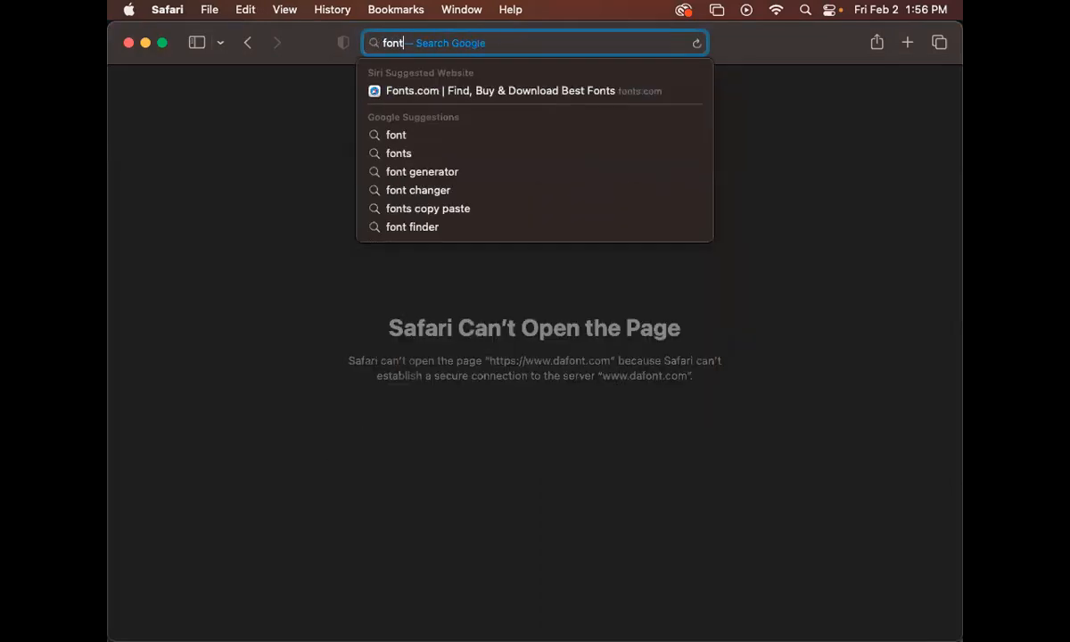
type("squirrel.com")
key("Return")
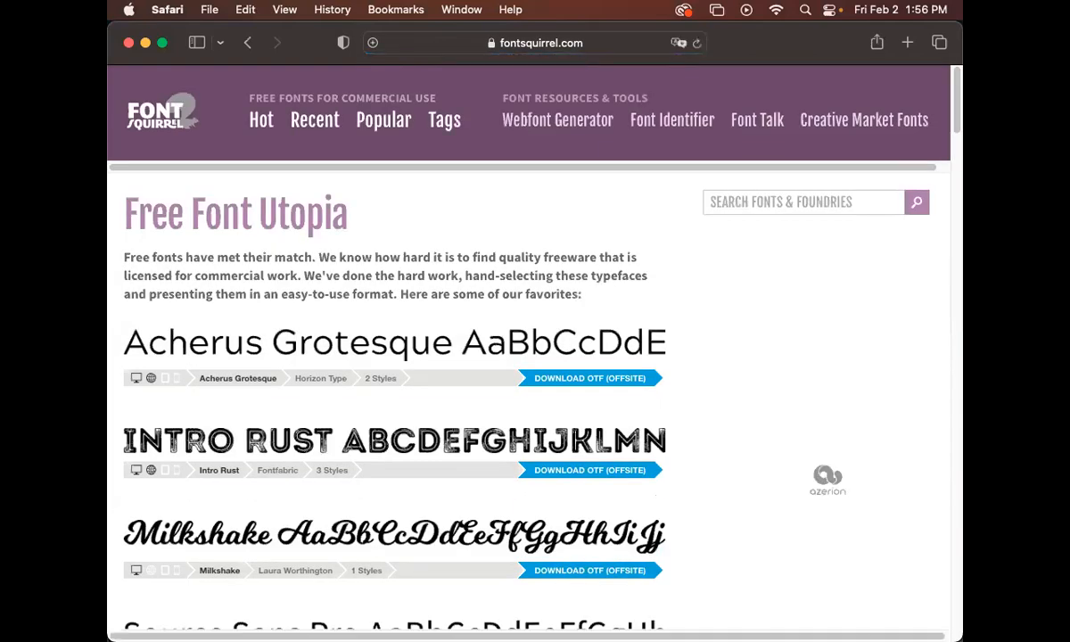
left_click(757, 202)
type("SCRIPT")
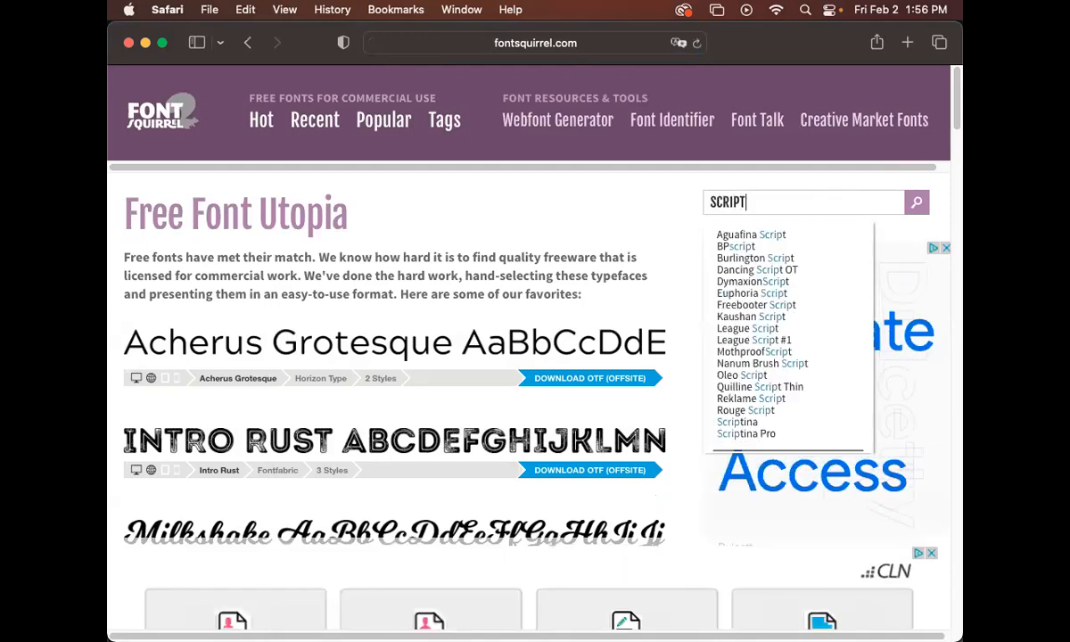
key("Return")
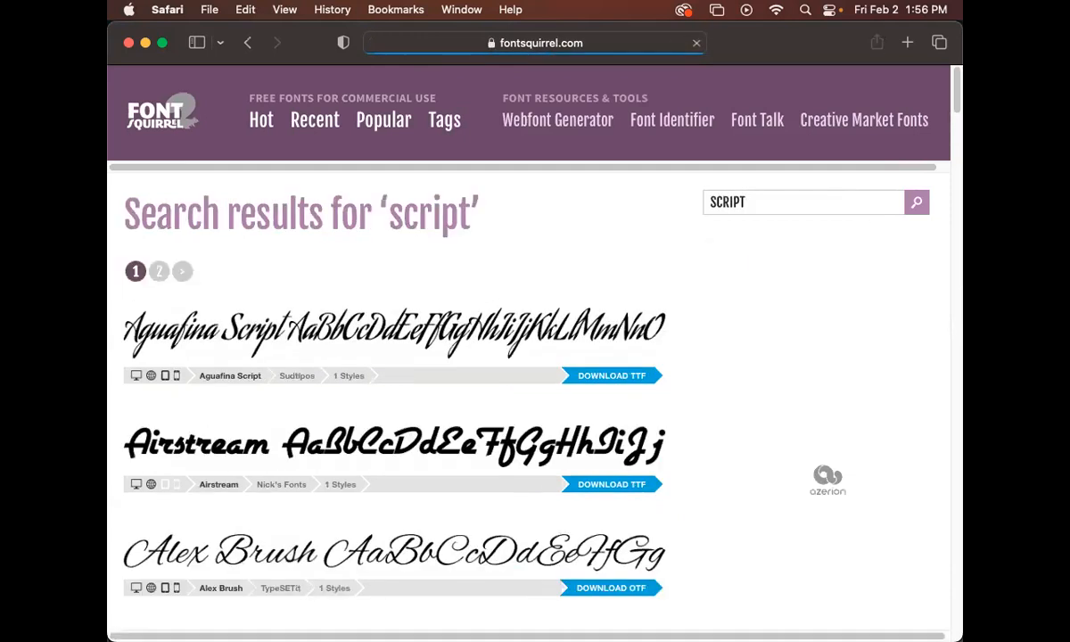
Browse the fontsquirrel search results for script fonts
scroll(571, 374, "down", 5)
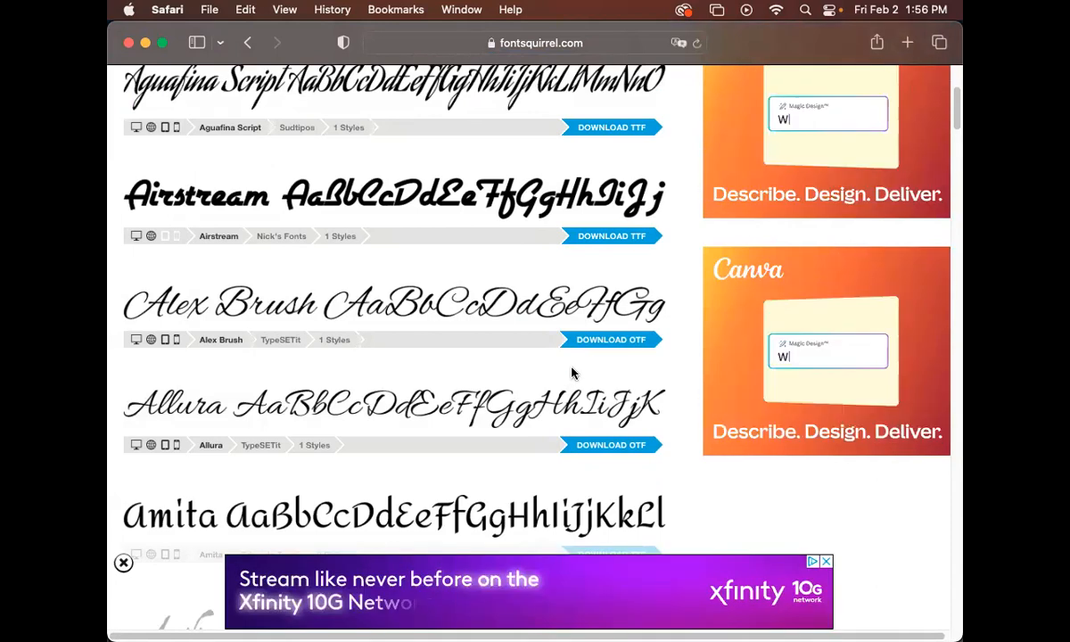
scroll(572, 373, "down", 5)
scroll(572, 372, "down", 10)
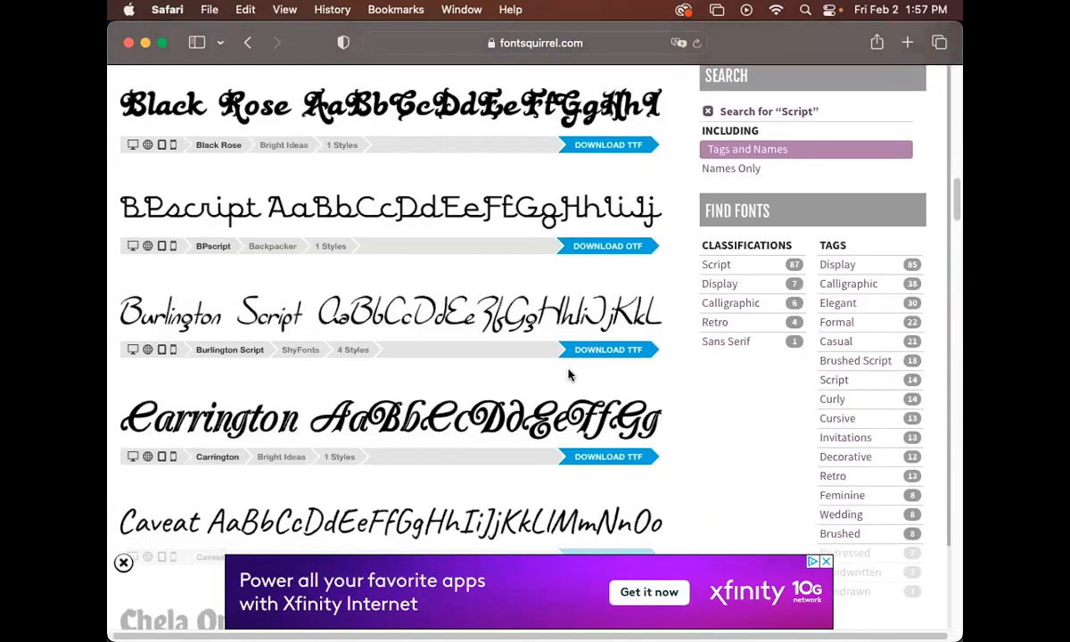
scroll(570, 374, "down", 3)
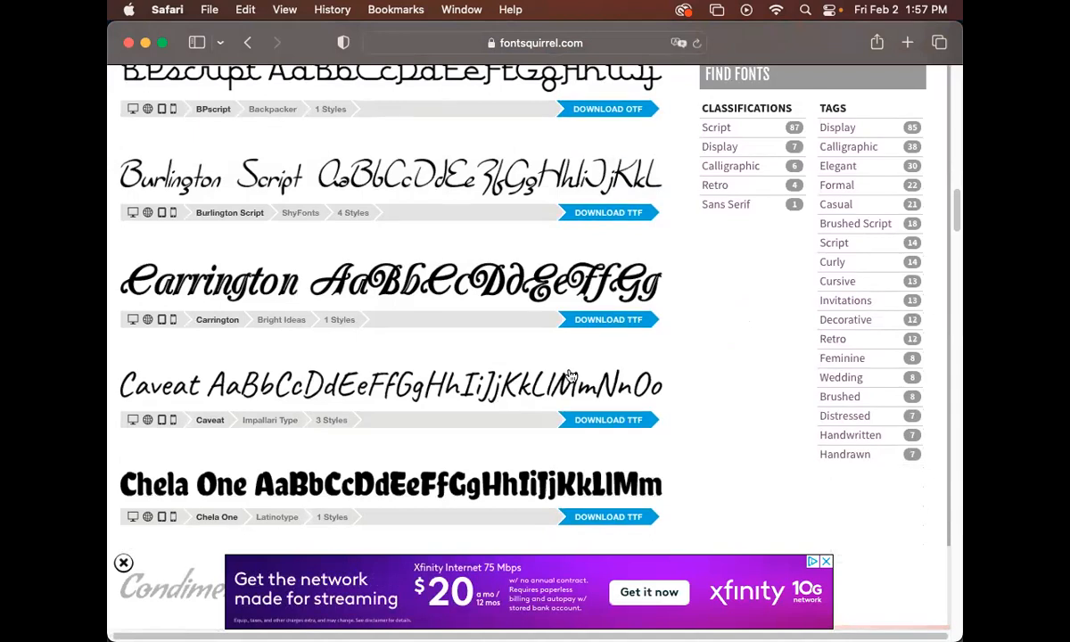
scroll(572, 373, "down", 7)
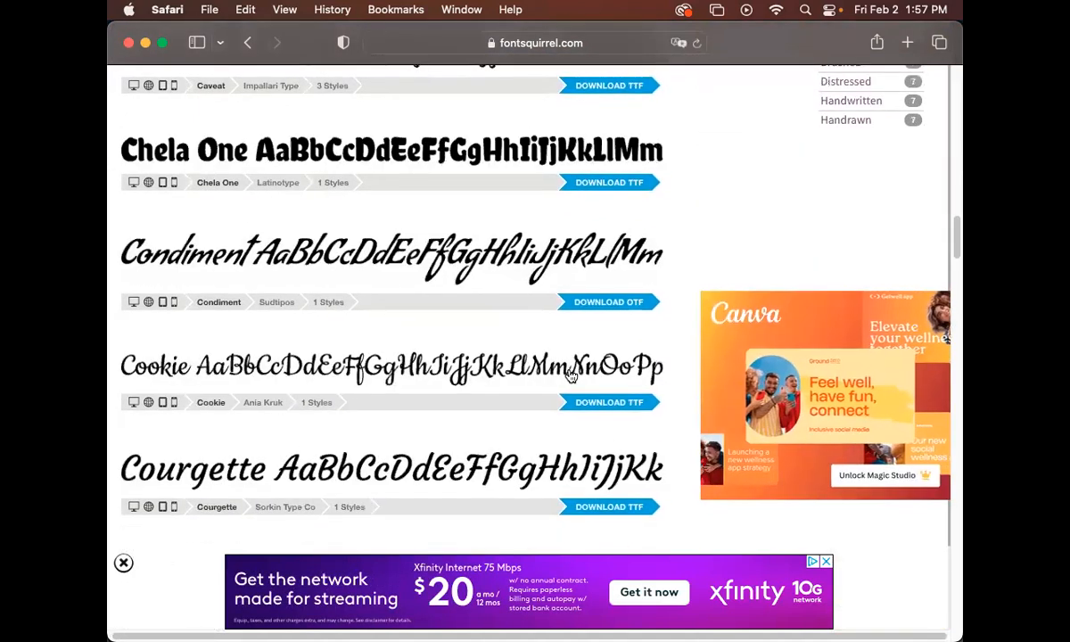
scroll(570, 375, "down", 6)
scroll(564, 377, "down", 10)
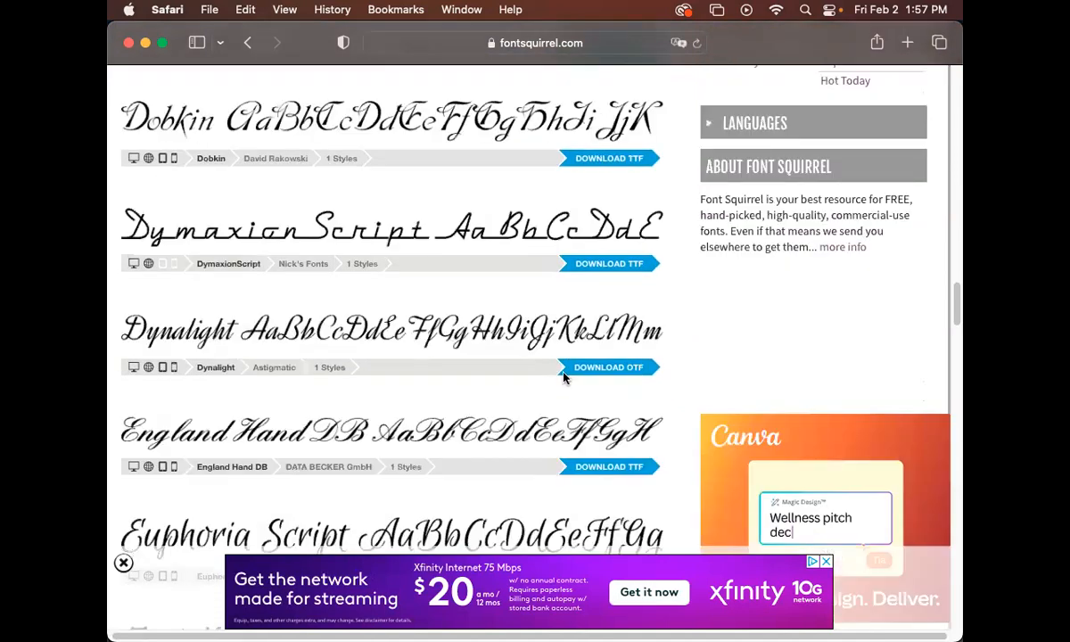
scroll(564, 378, "down", 20)
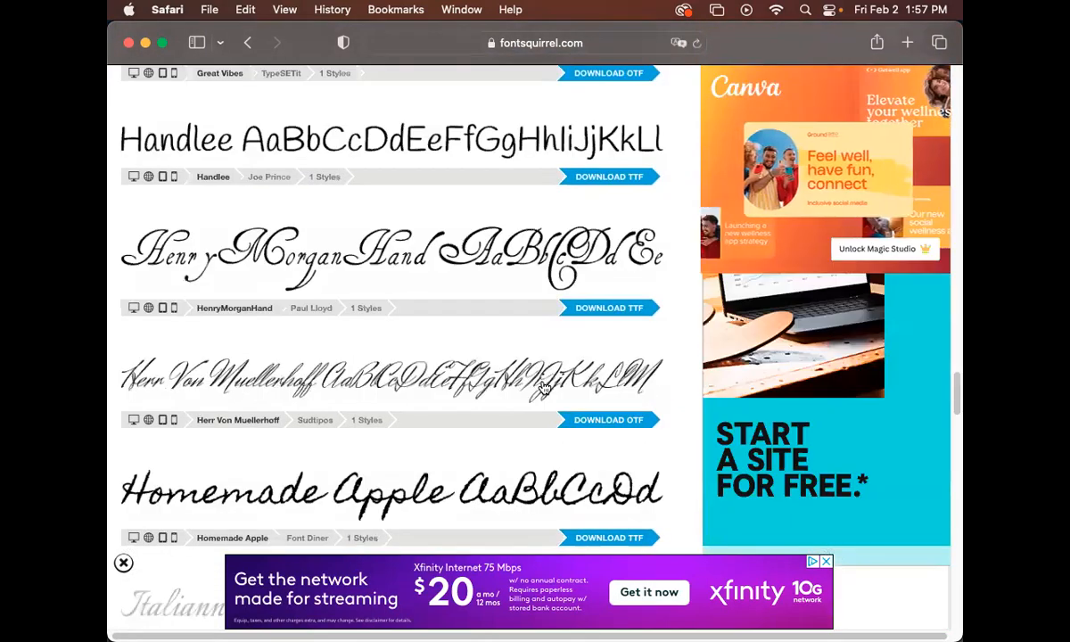
scroll(544, 388, "down", 5)
scroll(545, 386, "down", 4)
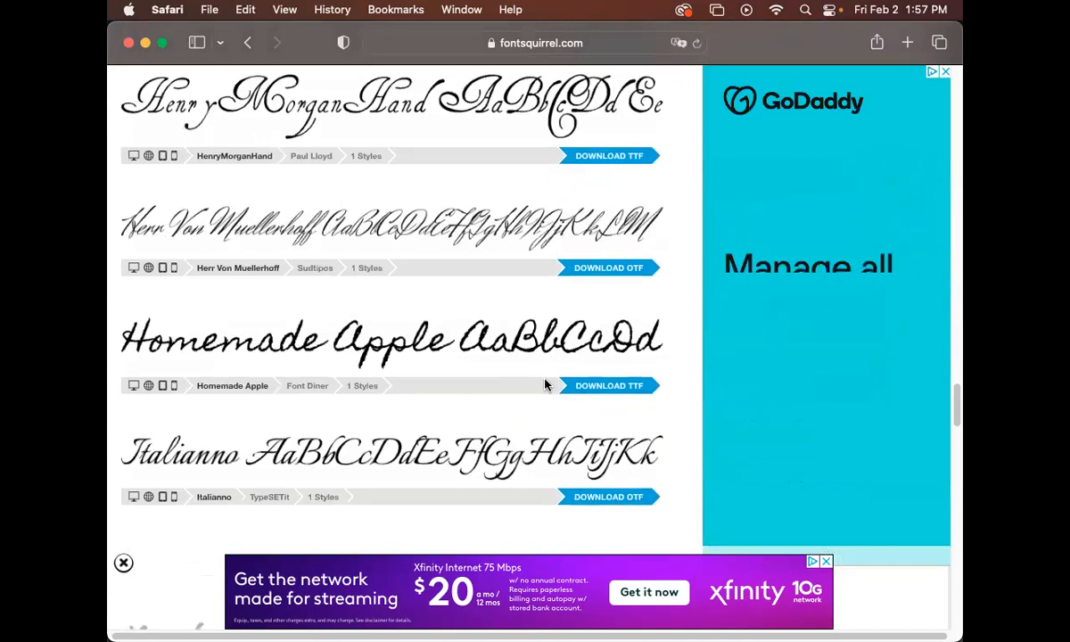
scroll(544, 388, "down", 20)
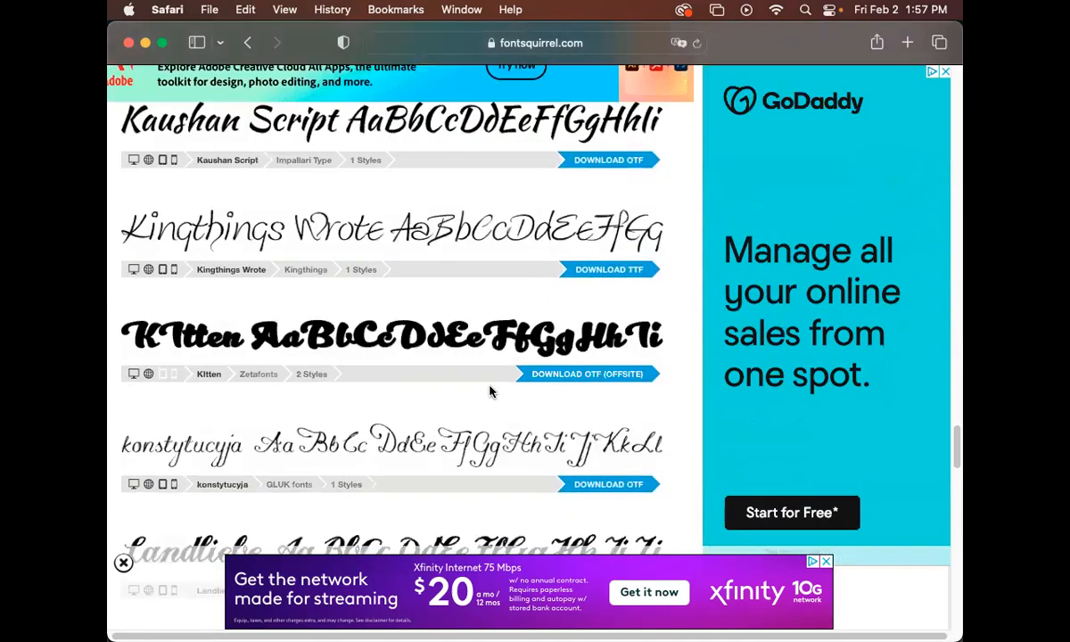
scroll(488, 390, "down", 20)
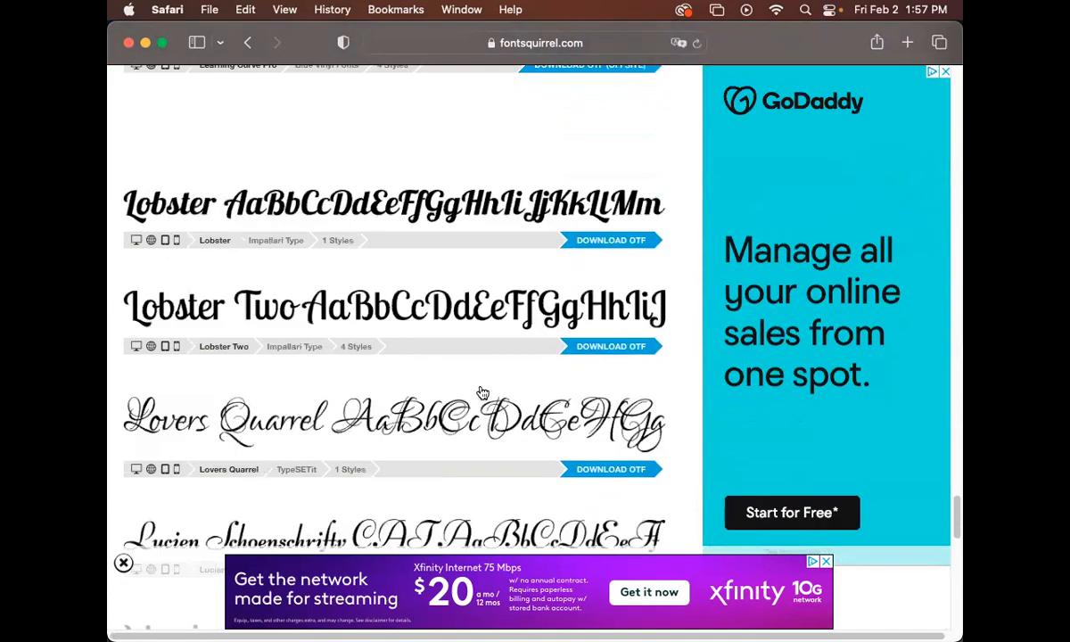
scroll(482, 393, "down", 15)
scroll(481, 392, "up", 20)
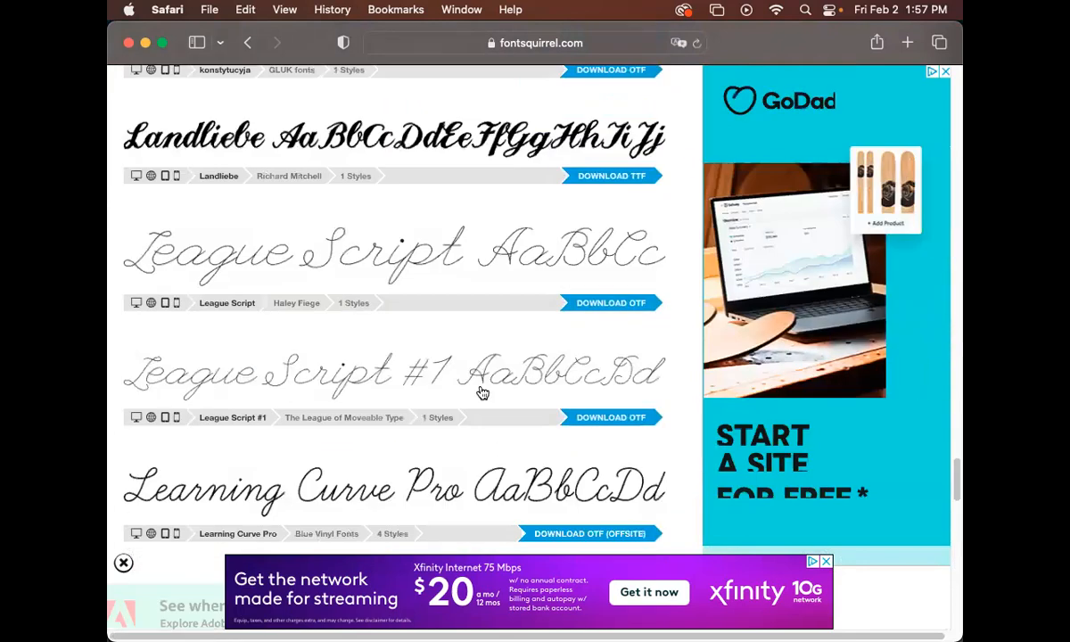
scroll(482, 392, "down", 5)
scroll(482, 393, "up", 12)
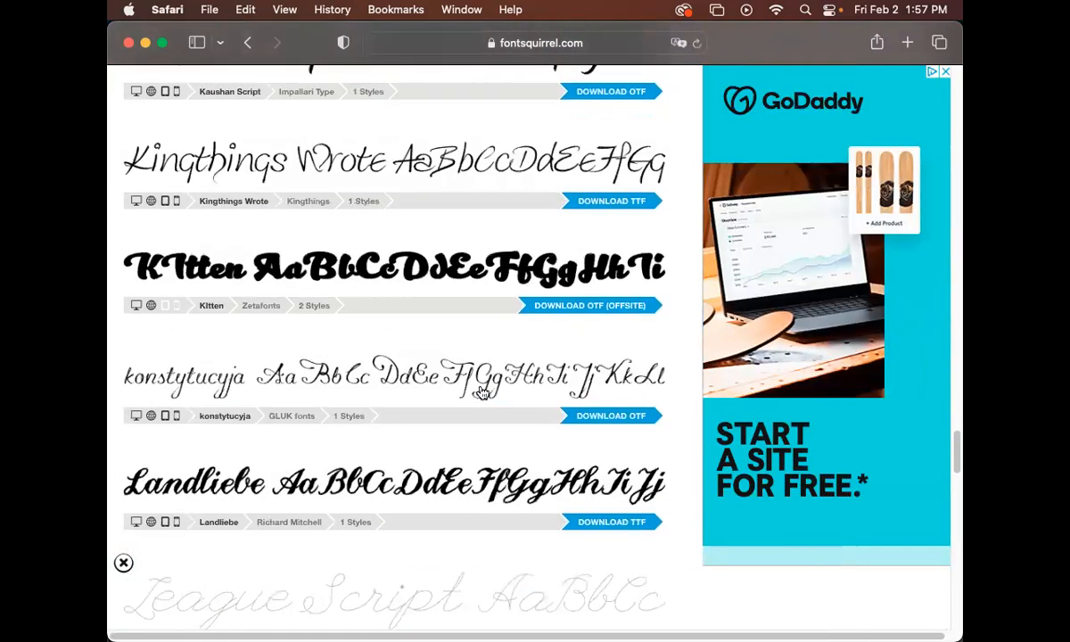
scroll(481, 392, "up", 3)
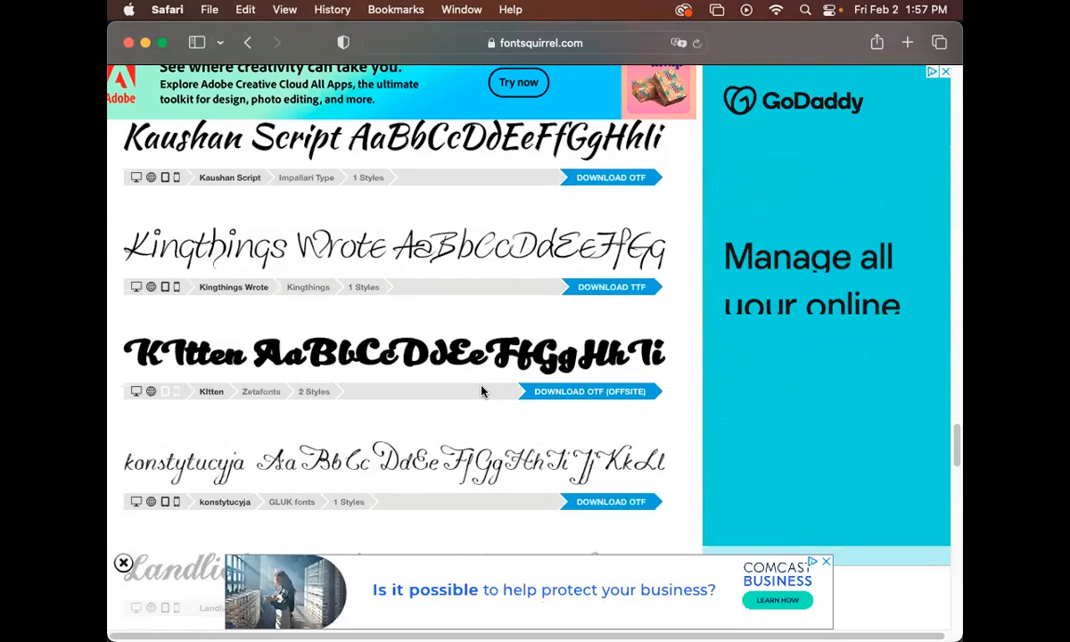
scroll(481, 391, "up", 8)
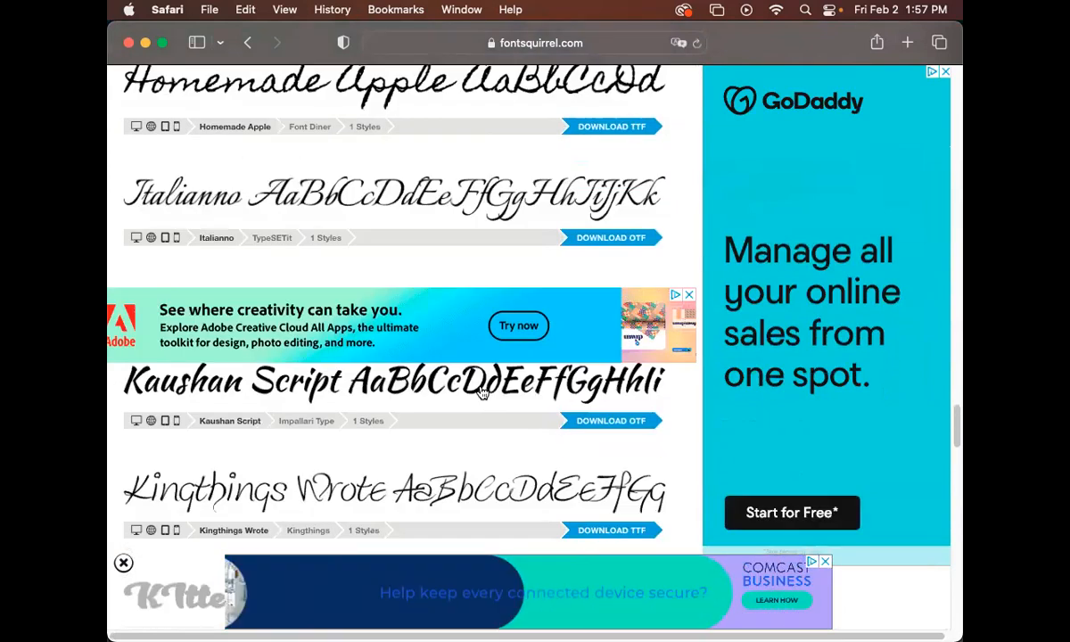
scroll(481, 392, "up", 15)
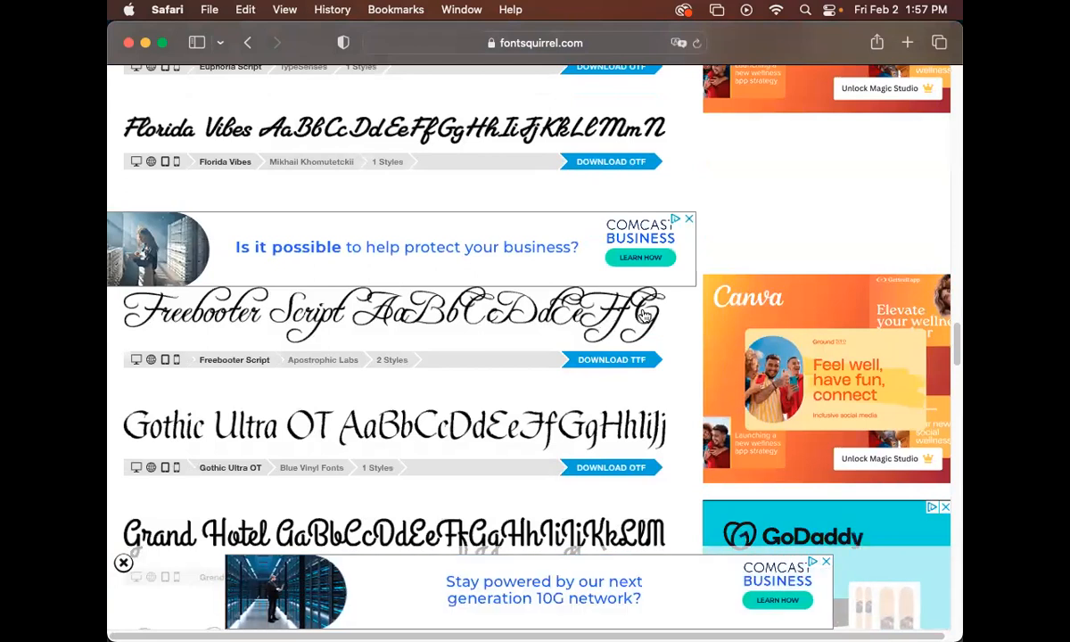
Download the Freebooter Script TTF and allow downloads from fontsquirrel.com
left_click(626, 366)
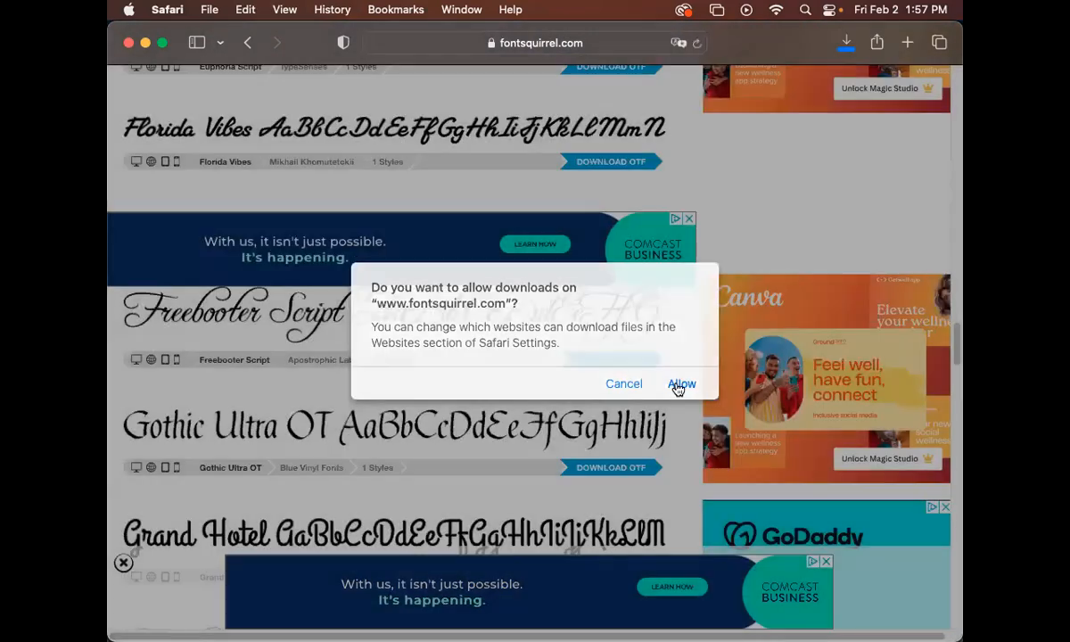
left_click(678, 386)
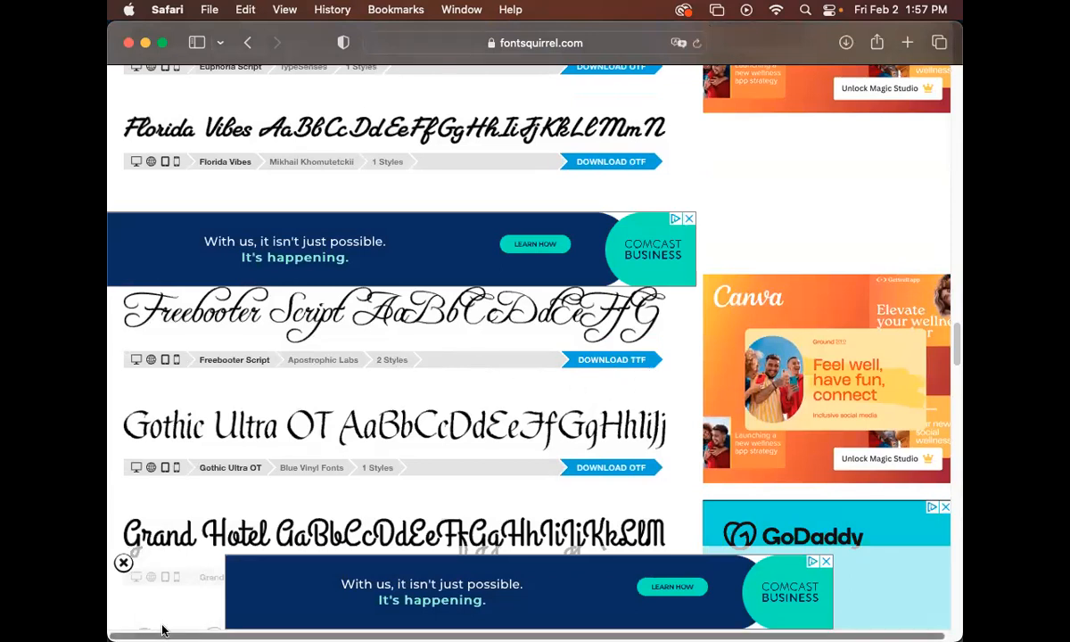
Open the downloaded Freebooter-Script folder in Downloads and select both TTF font files
mouse_move(147, 637)
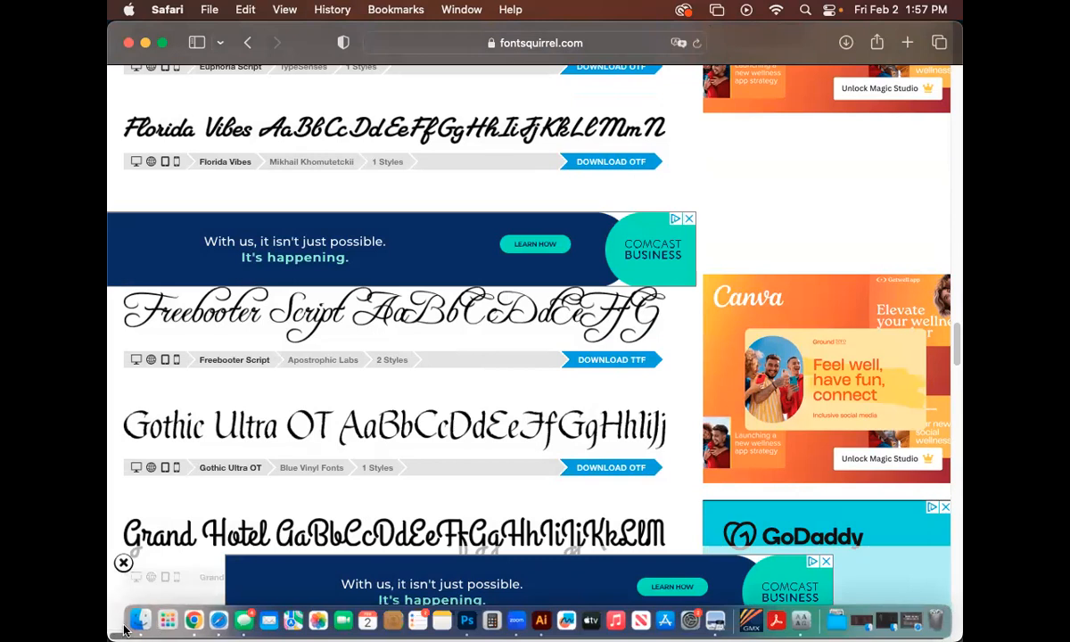
left_click(834, 619)
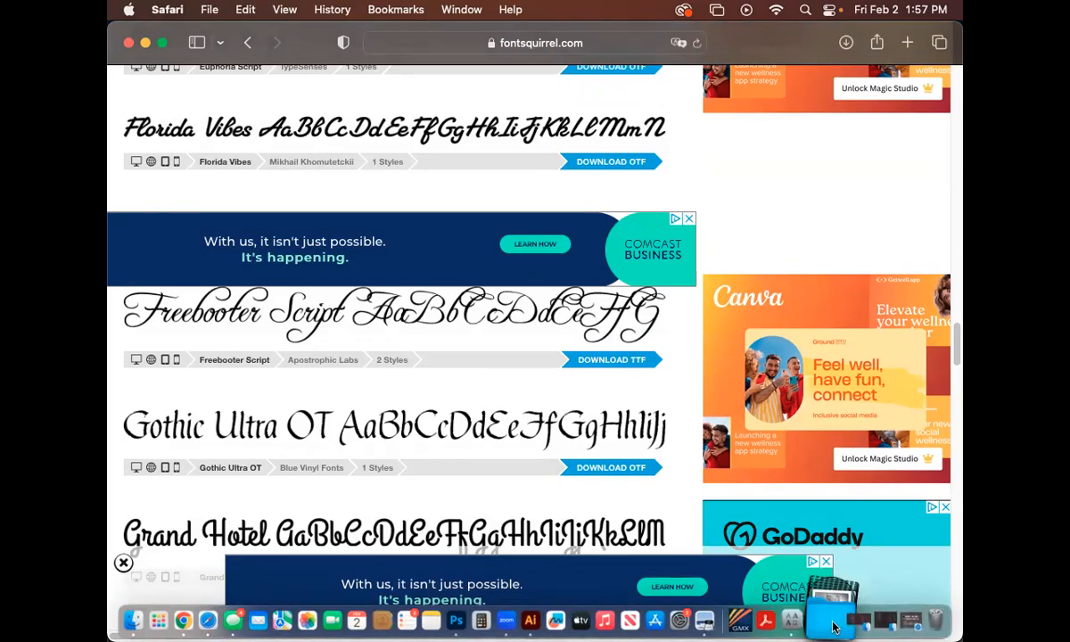
left_click(869, 187)
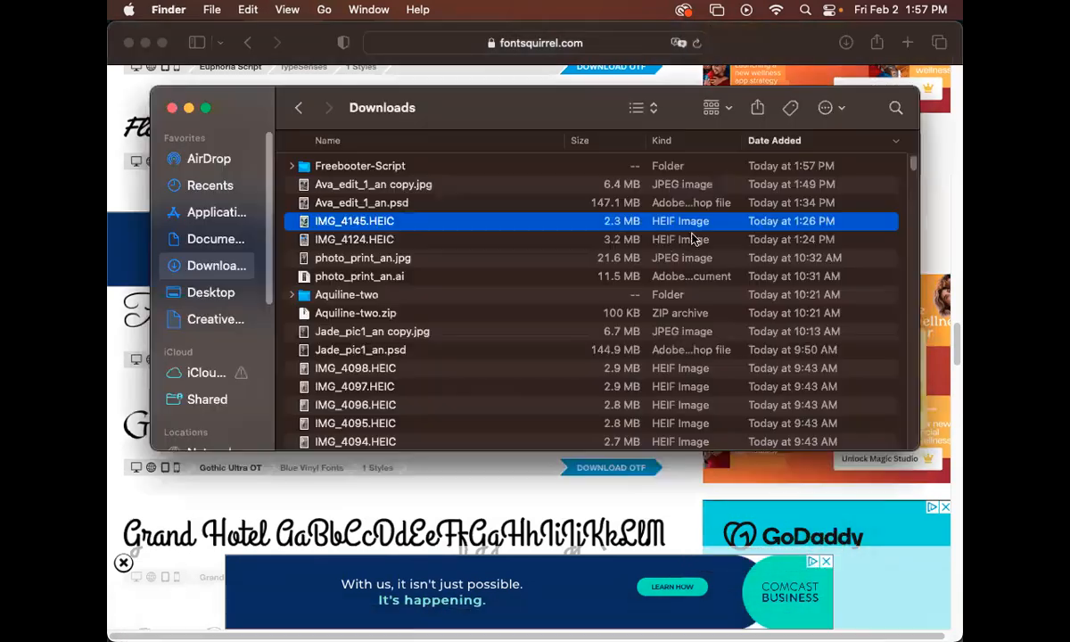
double_click(376, 168)
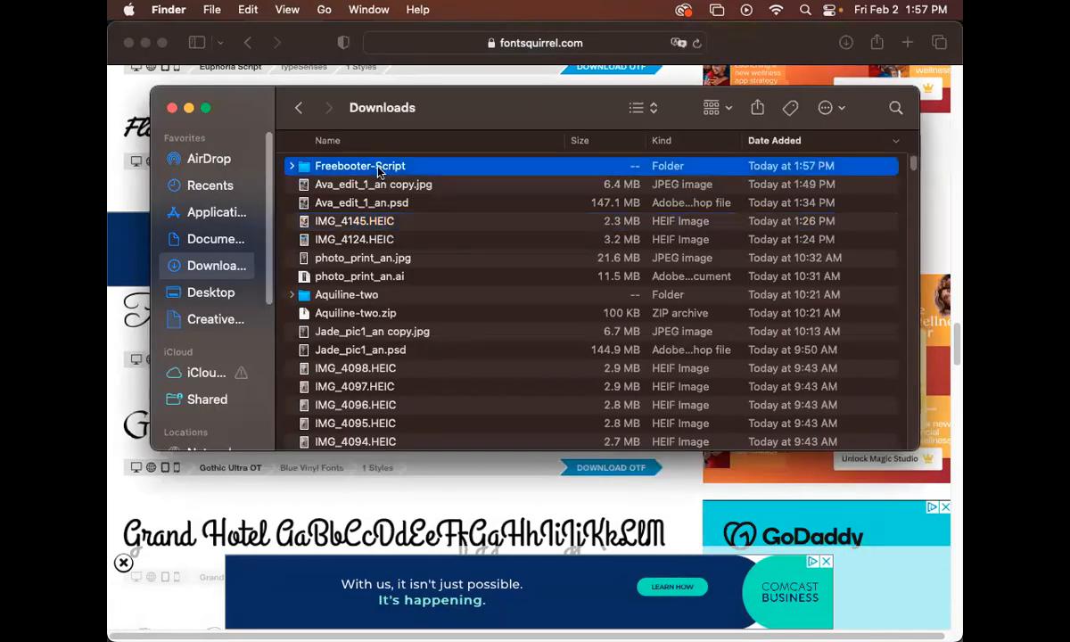
left_click(412, 187)
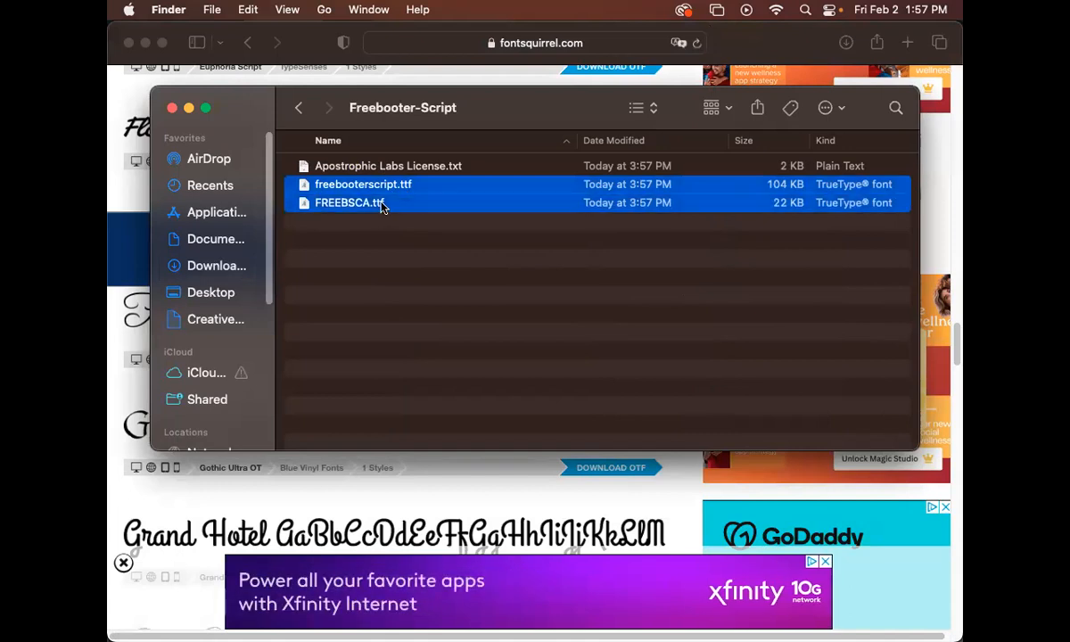
Install both Freebooter Script typefaces with Font Book
double_click(382, 206)
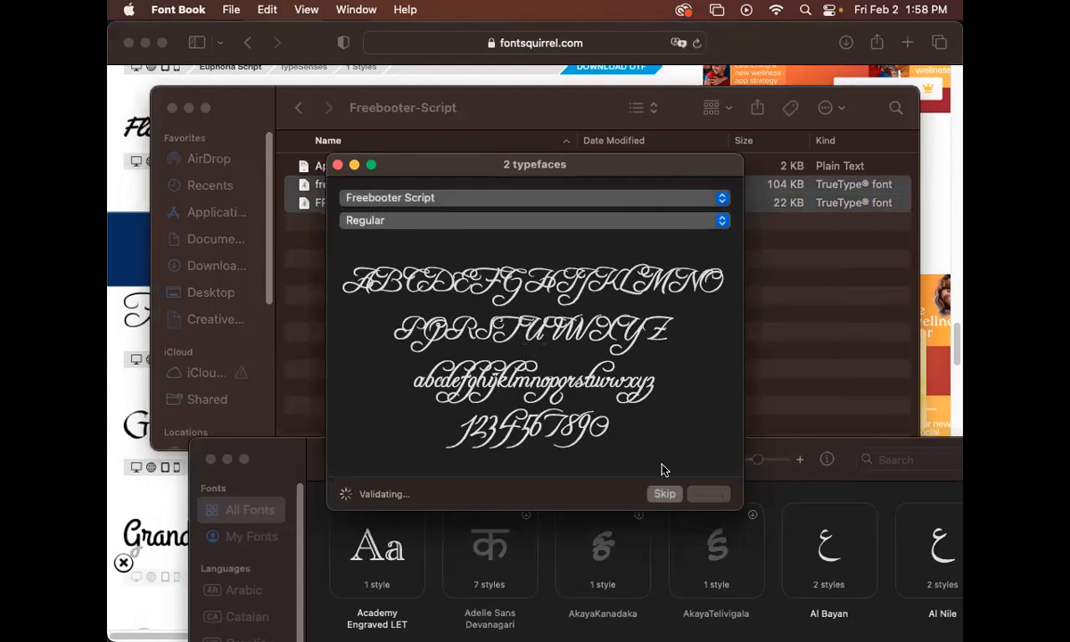
left_click(383, 222)
left_click(717, 496)
left_click(710, 495)
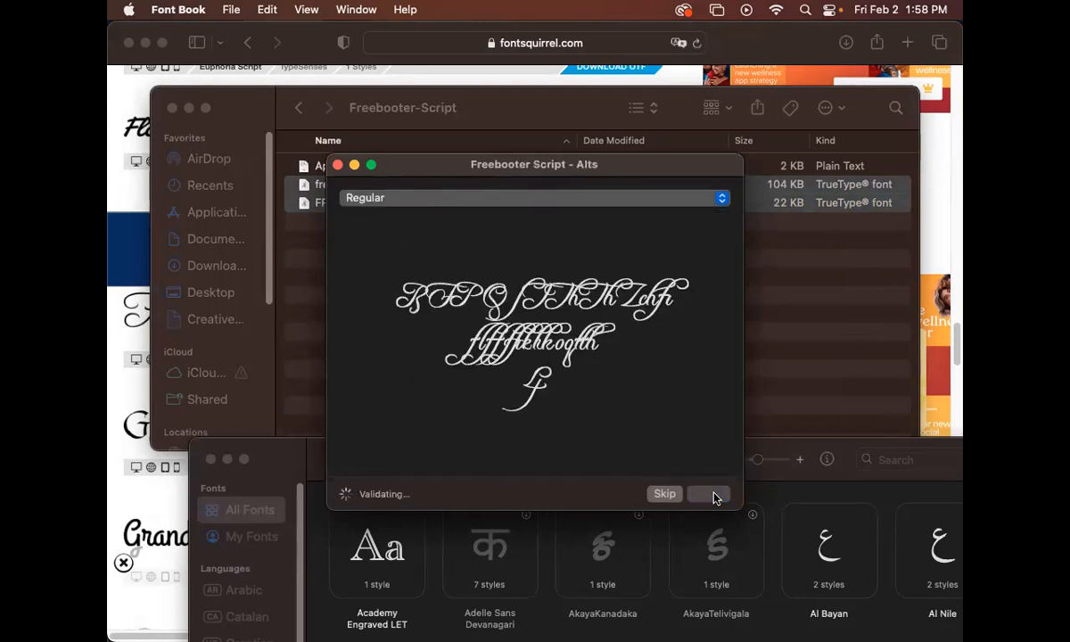
left_click(710, 495)
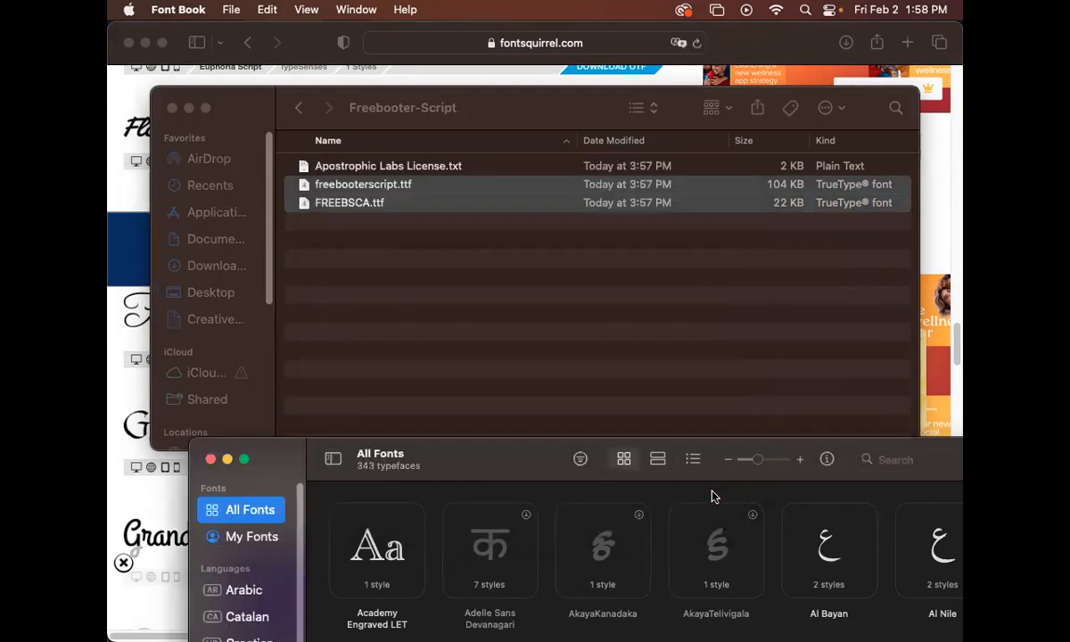
left_click(645, 345)
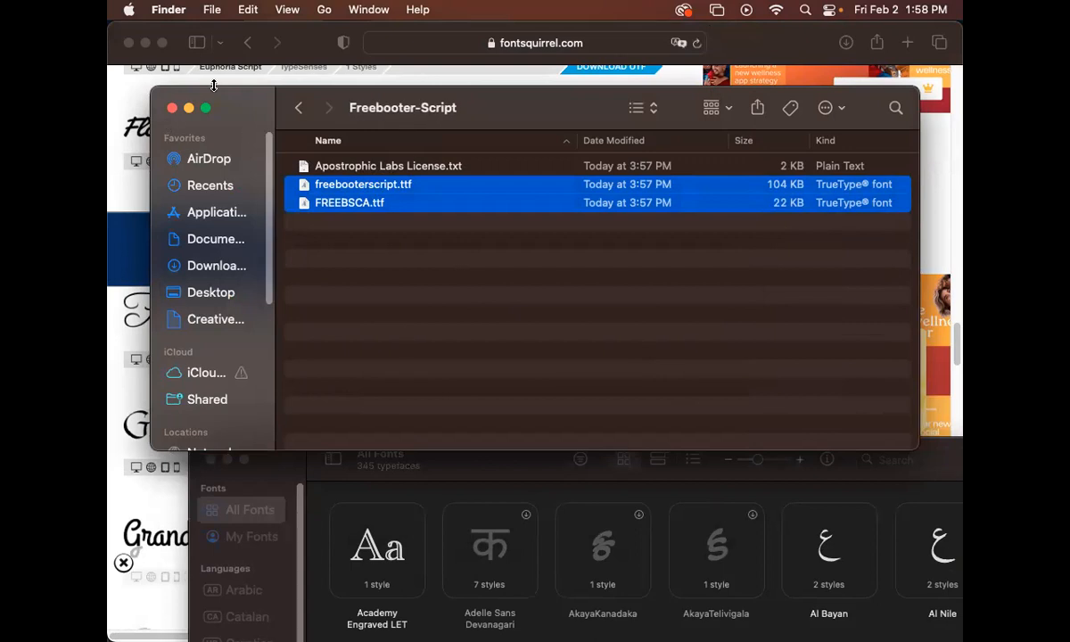
Browse the script font search results on fontsquirrel again
left_click(247, 79)
scroll(489, 242, "up", 15)
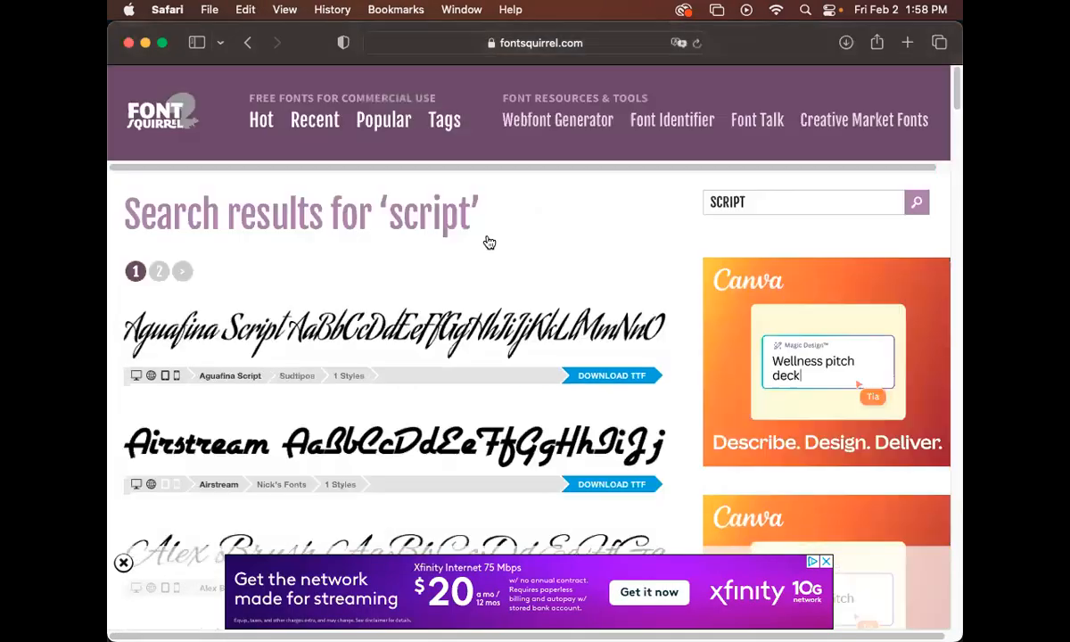
left_click(756, 203)
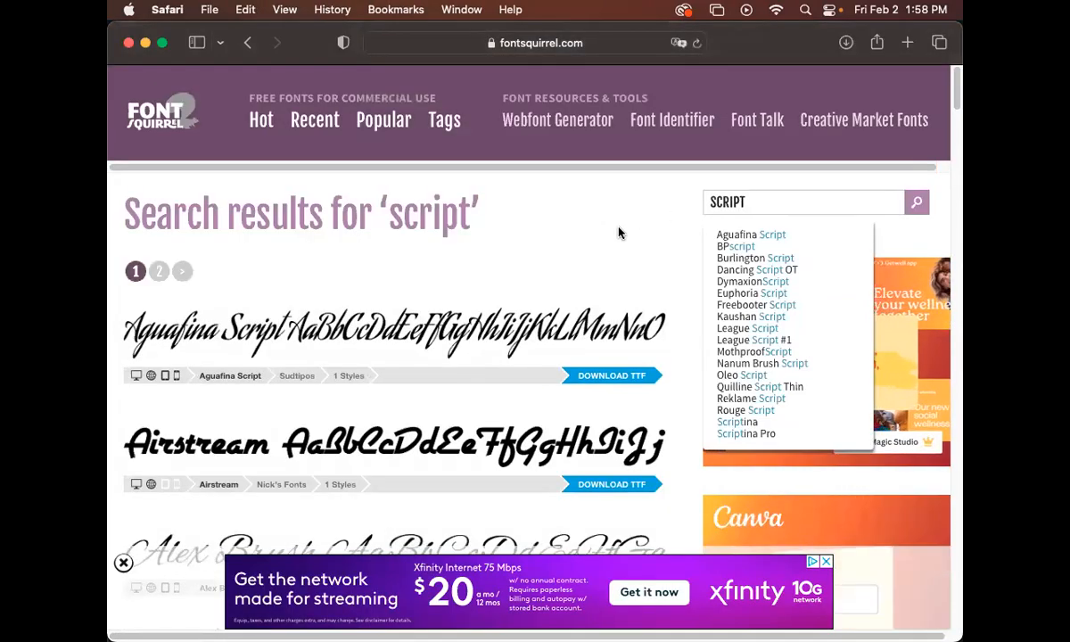
scroll(626, 264, "down", 5)
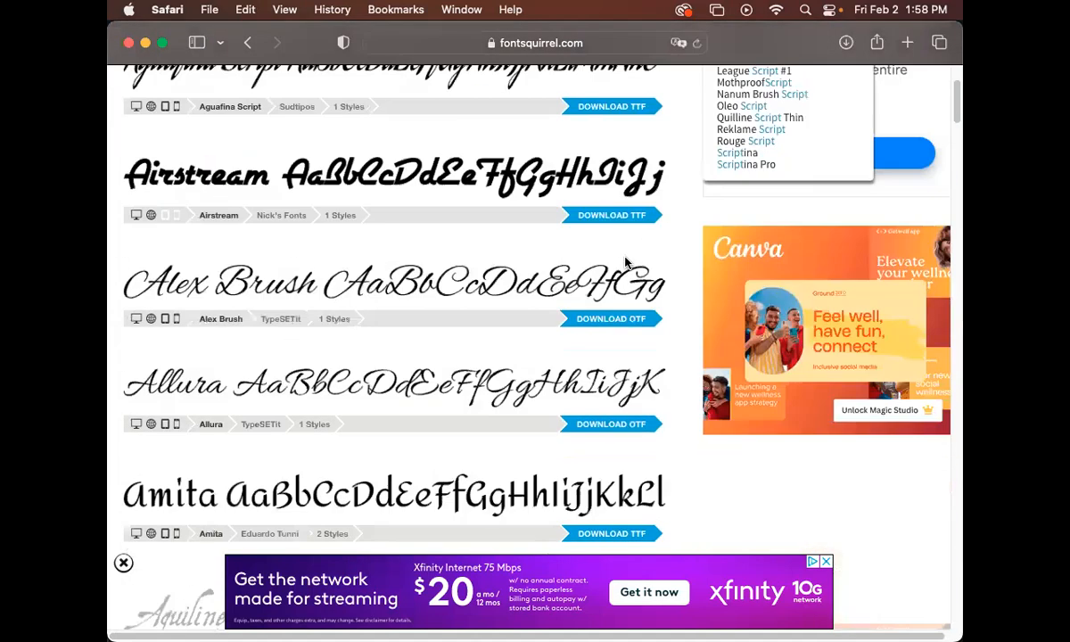
scroll(626, 263, "down", 5)
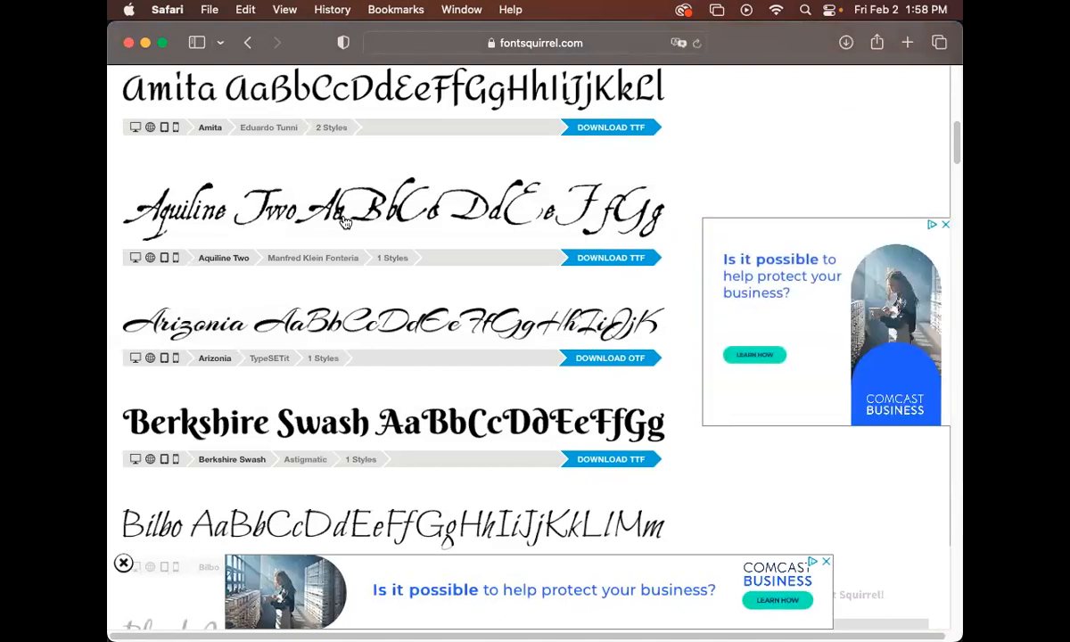
Switch back to Illustrator and open the Layers panel with the copyright layer selected
left_click_drag(748, 40, 800, 418)
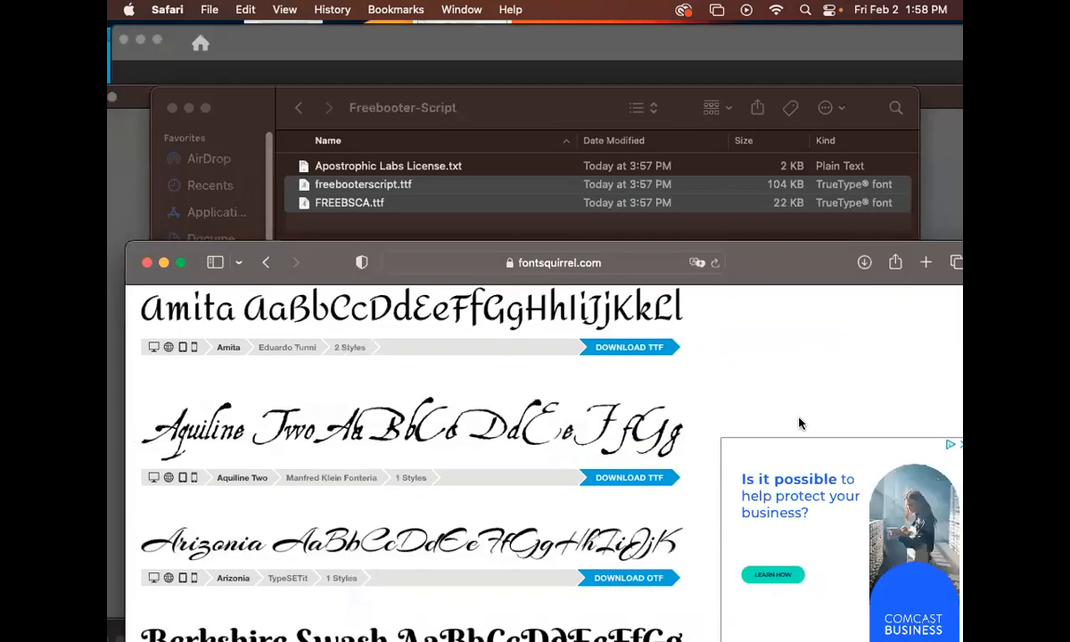
left_click(670, 325)
left_click(122, 175)
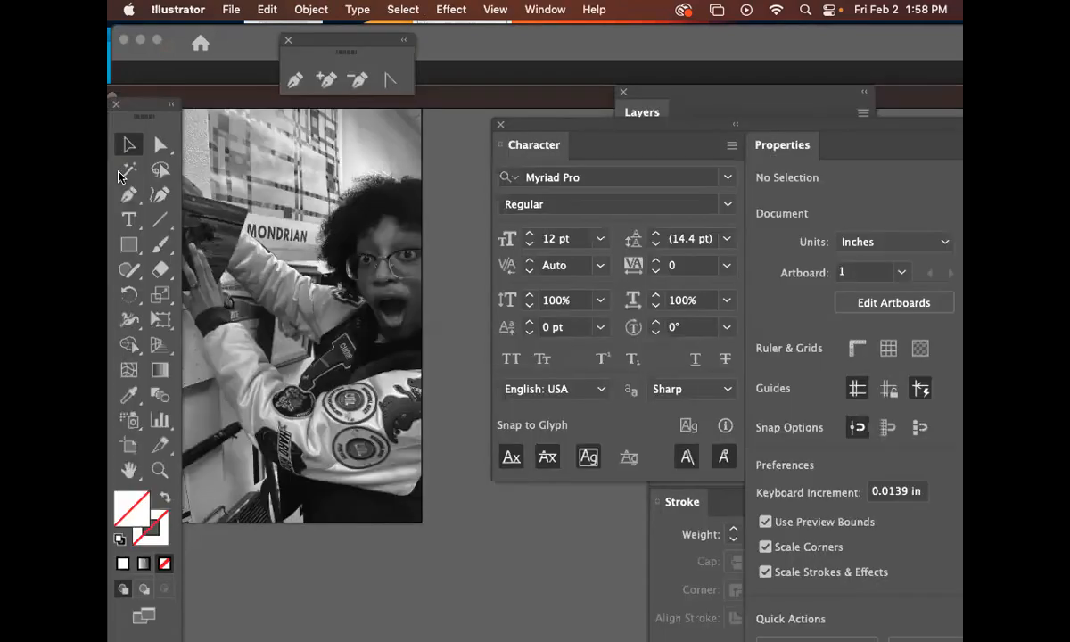
left_click(686, 122)
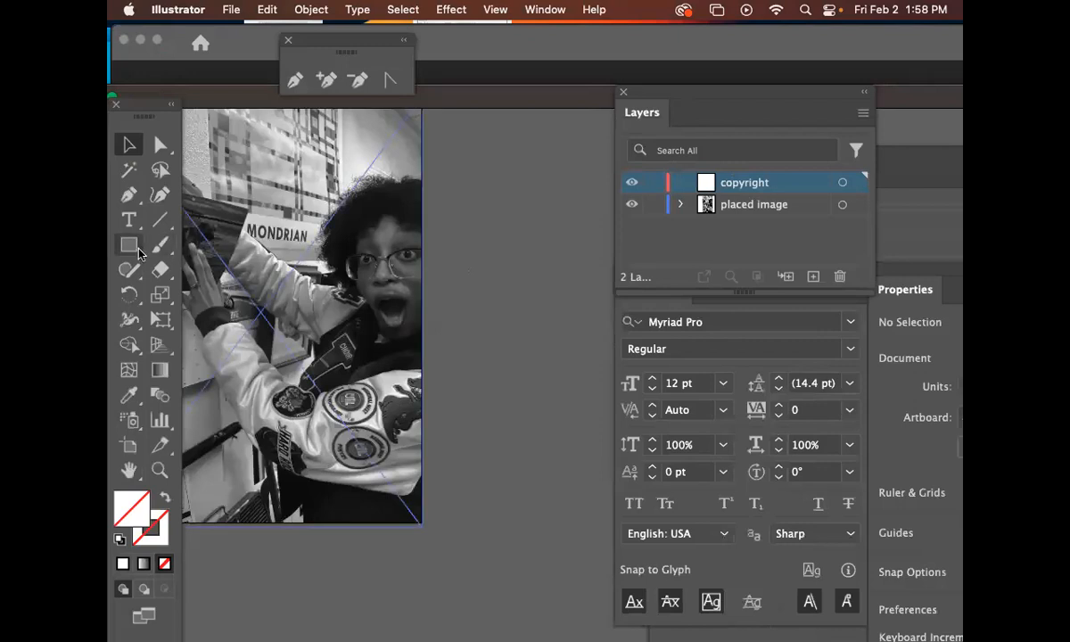
Add point text with the photographer's full name beside the photo on the copyright layer
left_click(129, 220)
left_click(471, 250)
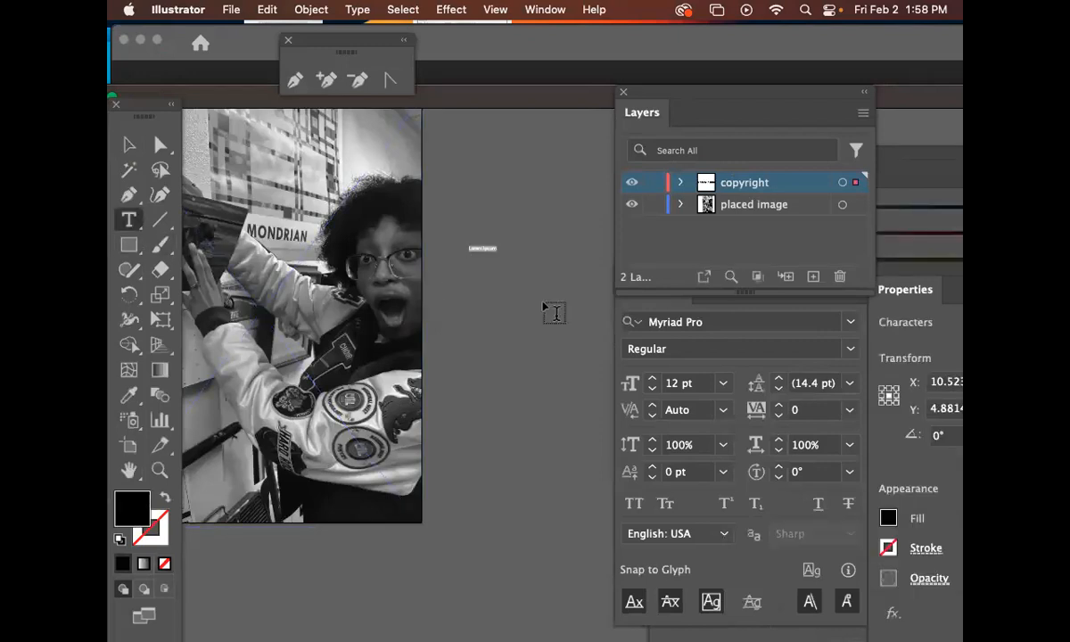
left_click(128, 143)
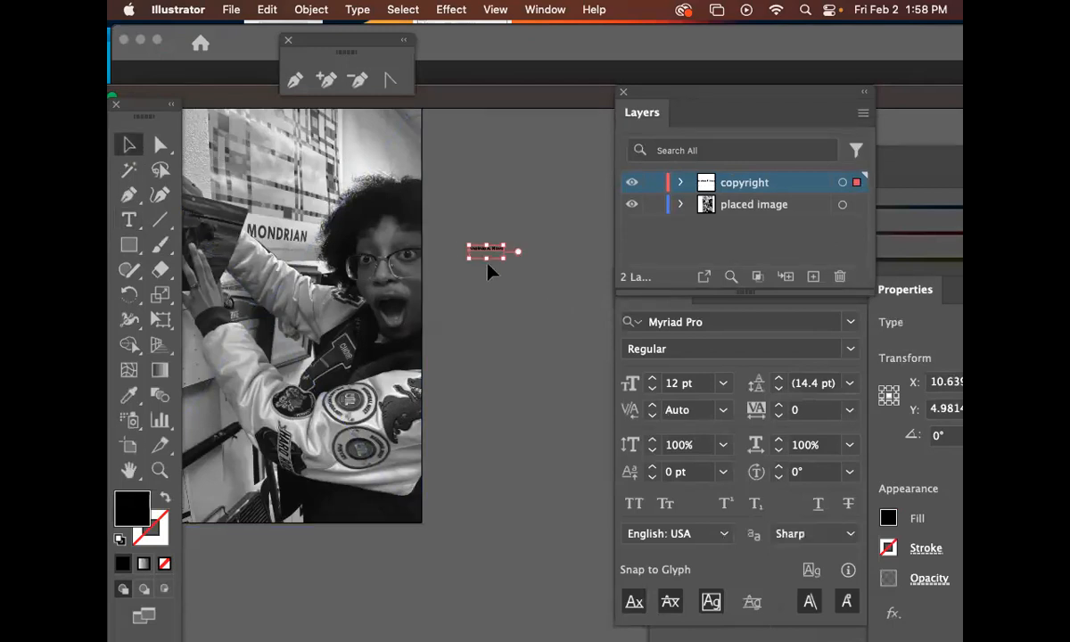
Enlarge the name text to about 62 pt and correct the spelling of the first name
left_click_drag(508, 263, 577, 328)
key("space")
left_click_drag(535, 299, 484, 330)
mouse_move(405, 271)
left_mouse_down()
mouse_move(453, 267)
mouse_move(417, 269)
left_mouse_up()
double_click(445, 268)
type("toni")
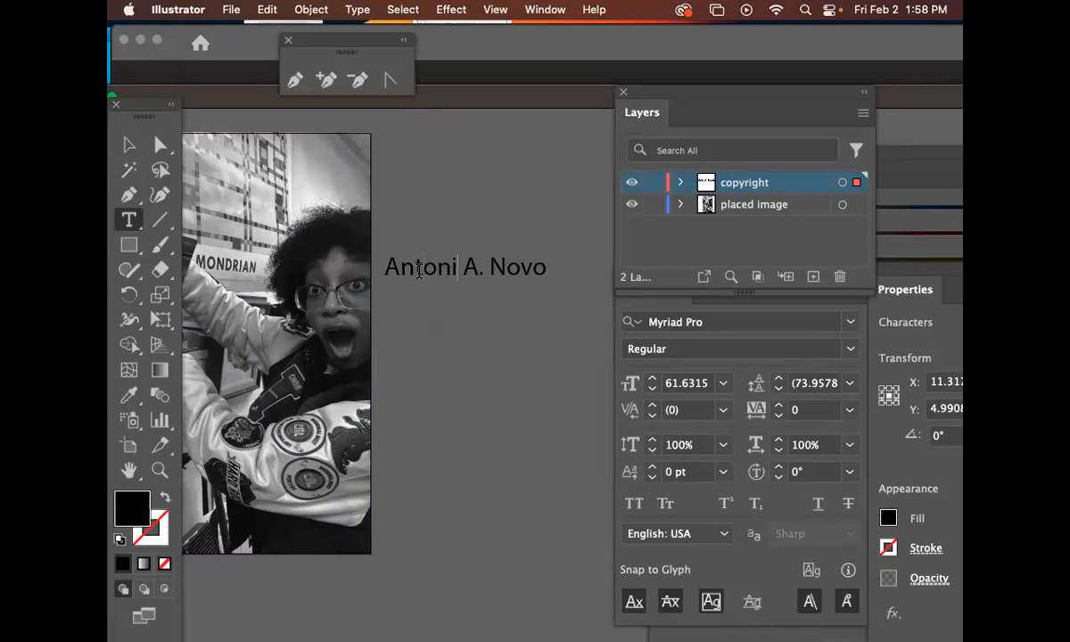
type("o")
Finish correcting the first name's spelling and duplicate the name text just below the original
key("Escape")
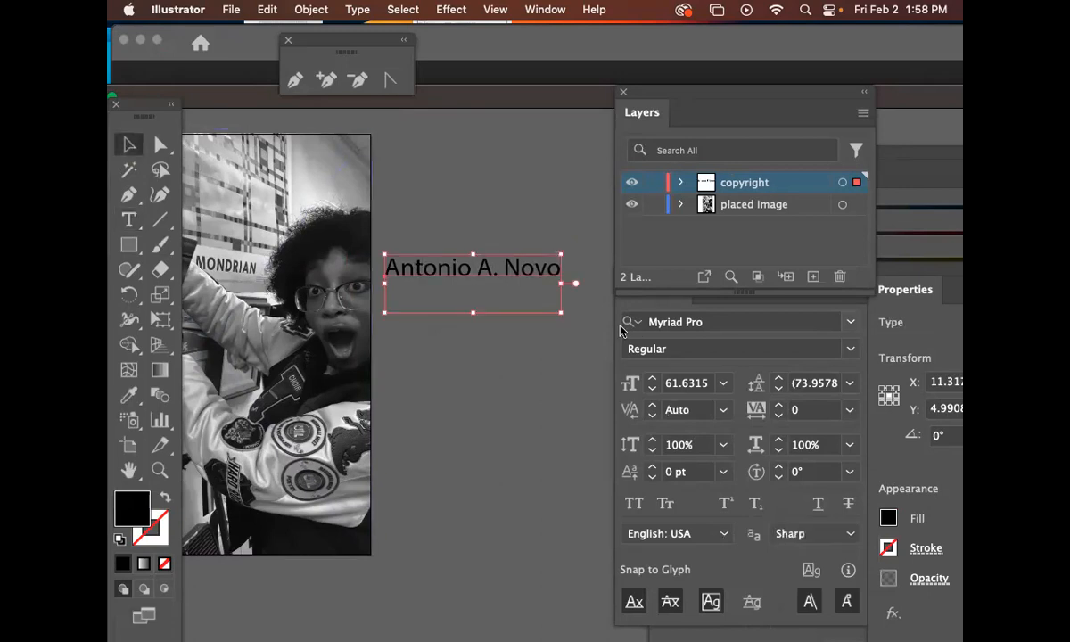
left_click(520, 293)
left_click_drag(524, 279, 464, 313)
double_click(505, 312)
left_click(128, 145)
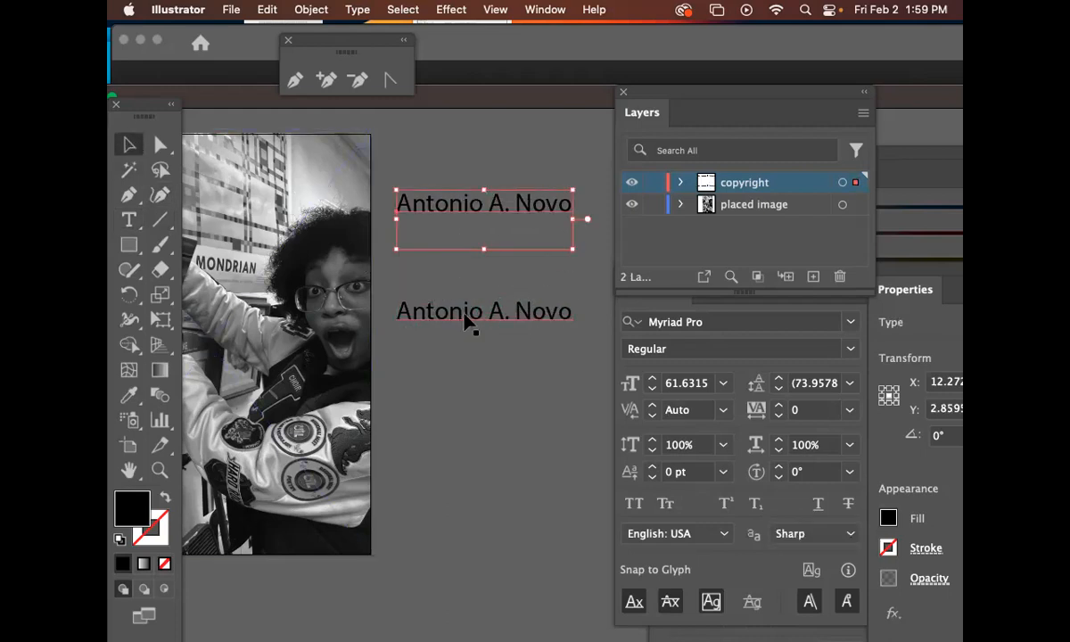
Replace the duplicated text's contents with ©2024
double_click(464, 312)
key("super+a")
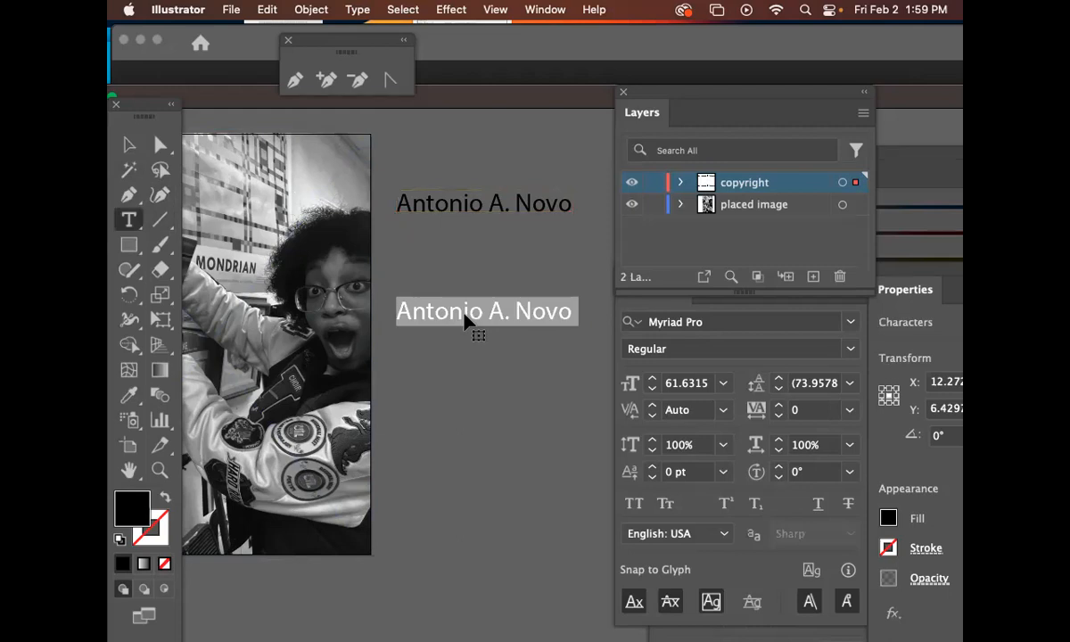
key("BackSpace")
type("©2024")
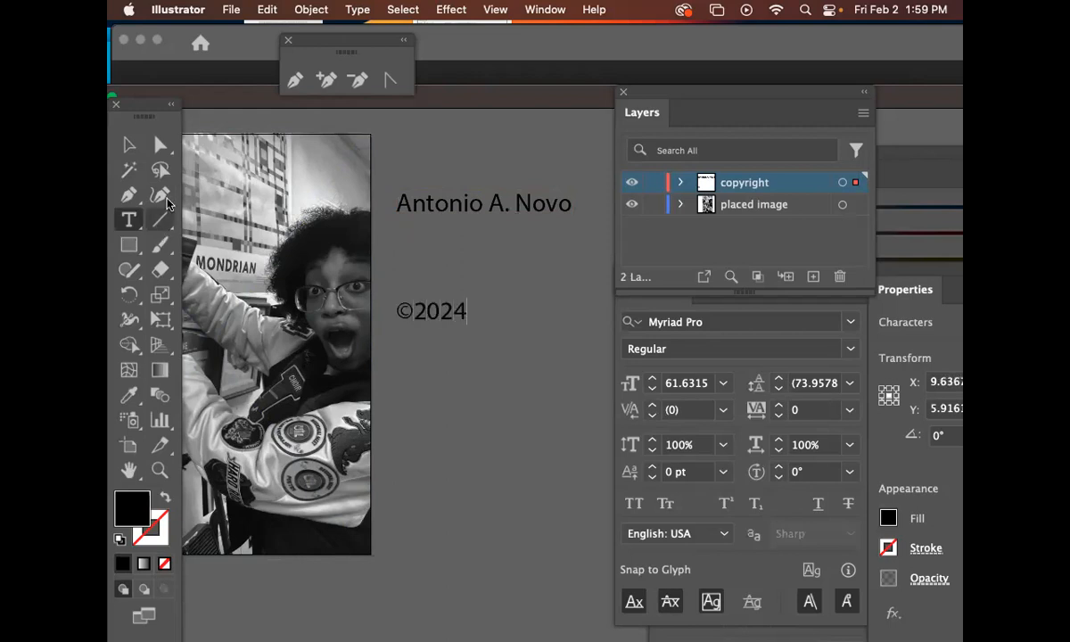
left_click(129, 145)
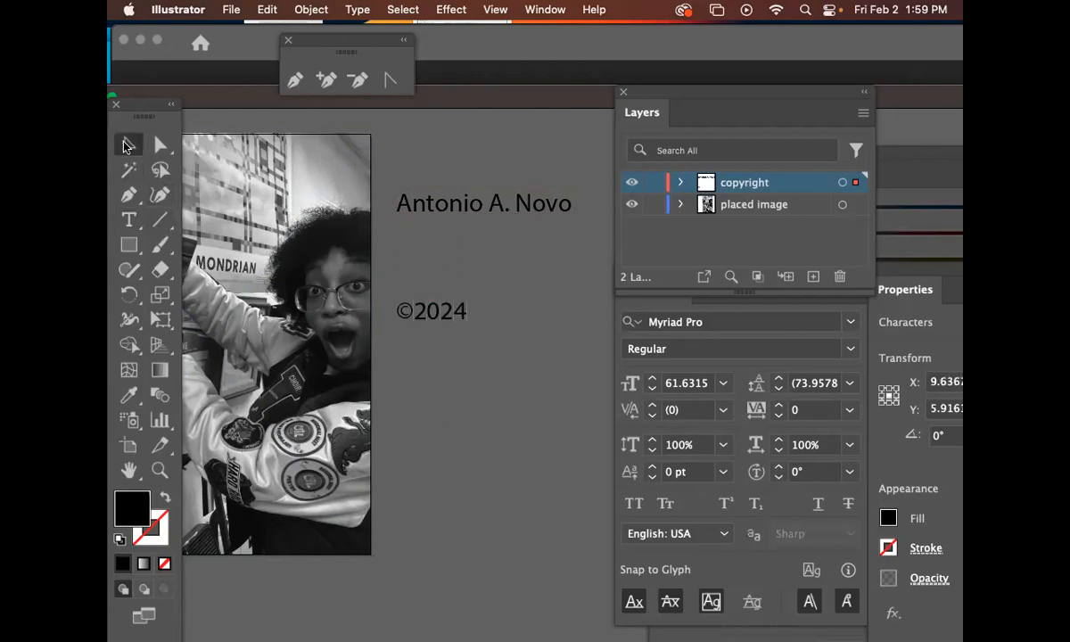
Scale the ©2024 text up to about 151 pt, move it under the name, and retype the © symbol
left_click_drag(468, 331, 519, 361)
left_click_drag(424, 309, 400, 257)
key("t")
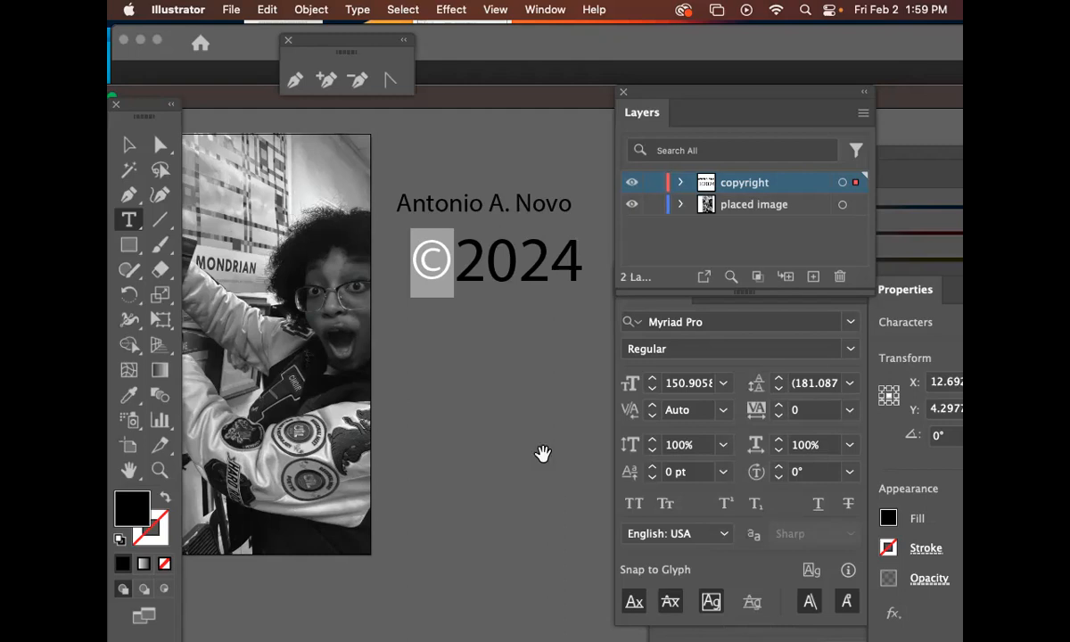
key("Right")
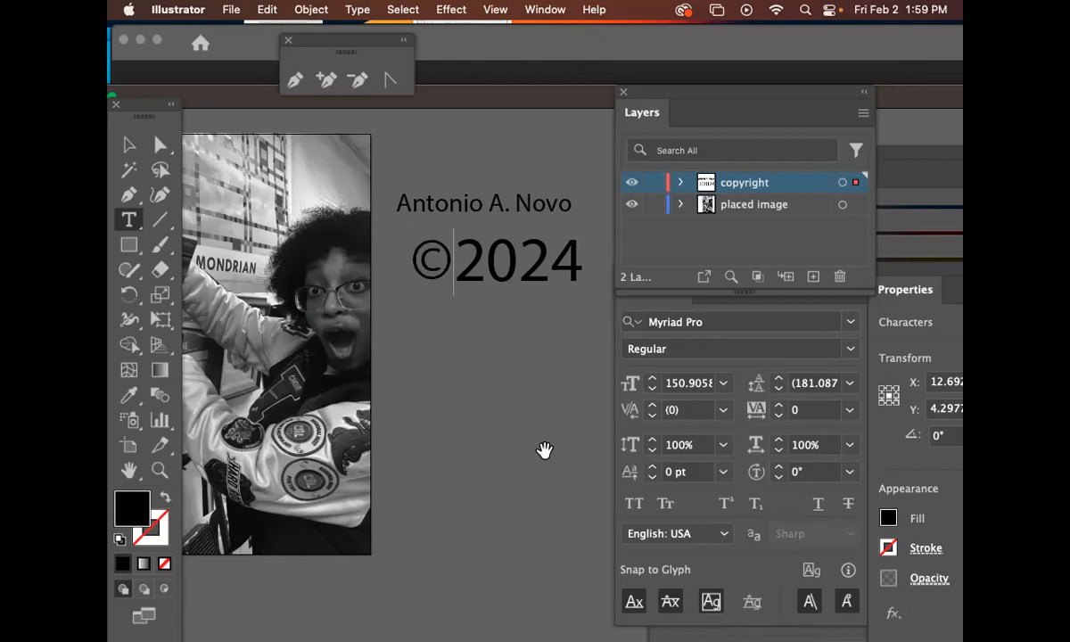
key("BackSpace")
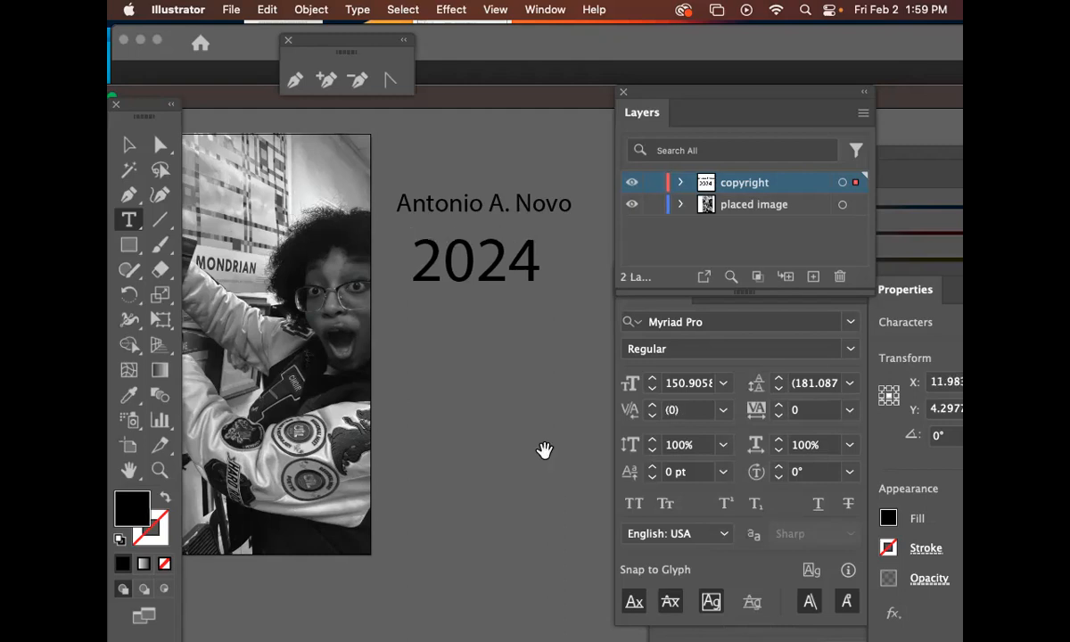
type("©")
key("Escape")
Select both text lines and set their font to Freebooter Script
left_click_drag(505, 272, 493, 270)
left_click_drag(435, 158, 545, 345)
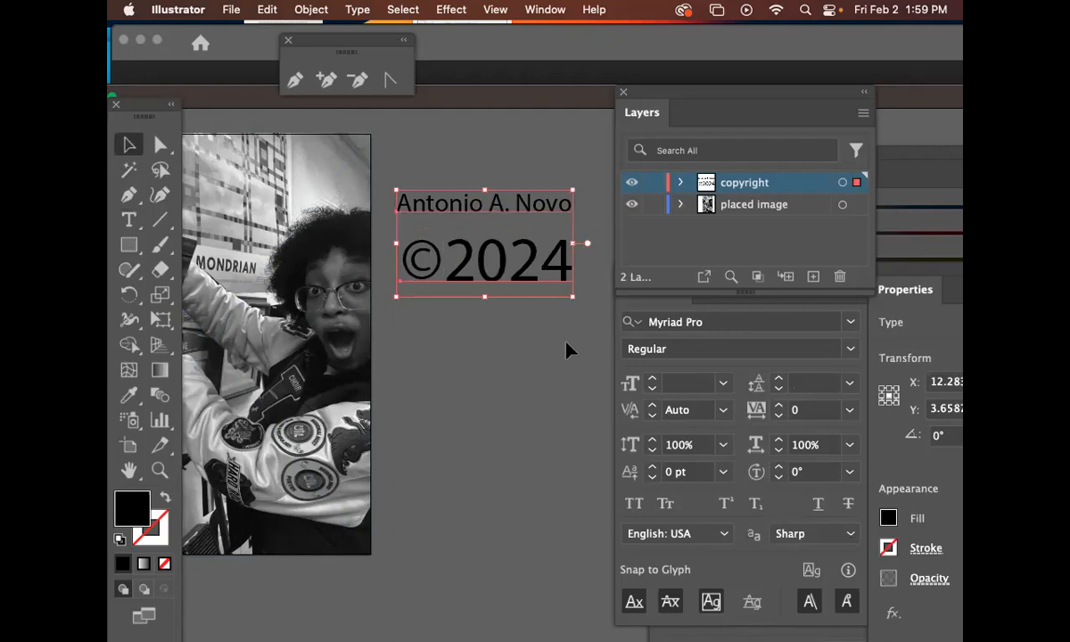
left_click(699, 322)
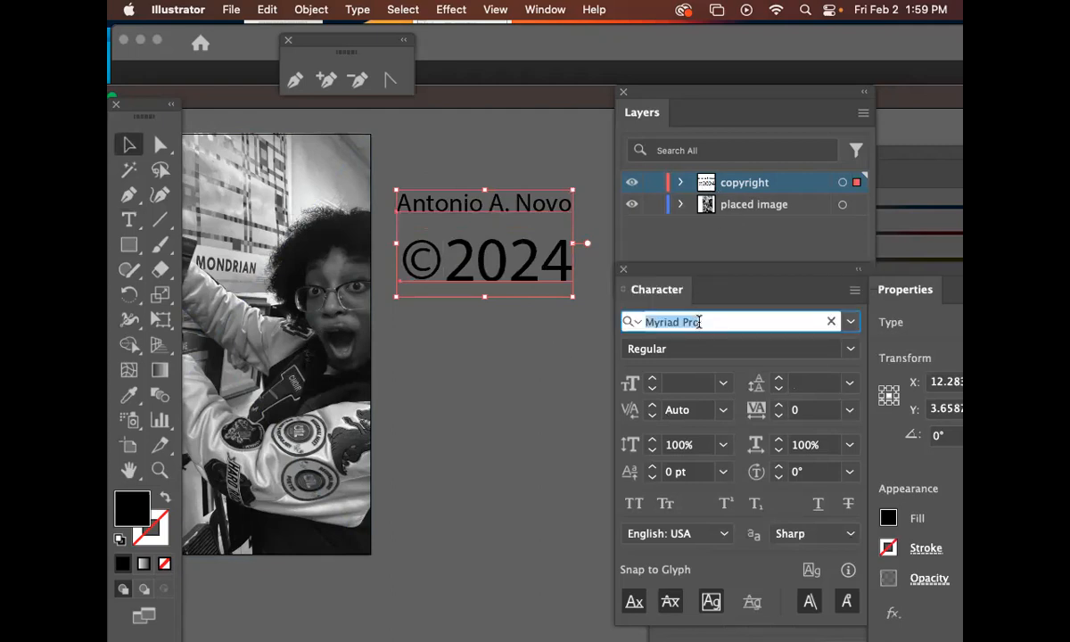
type("fre")
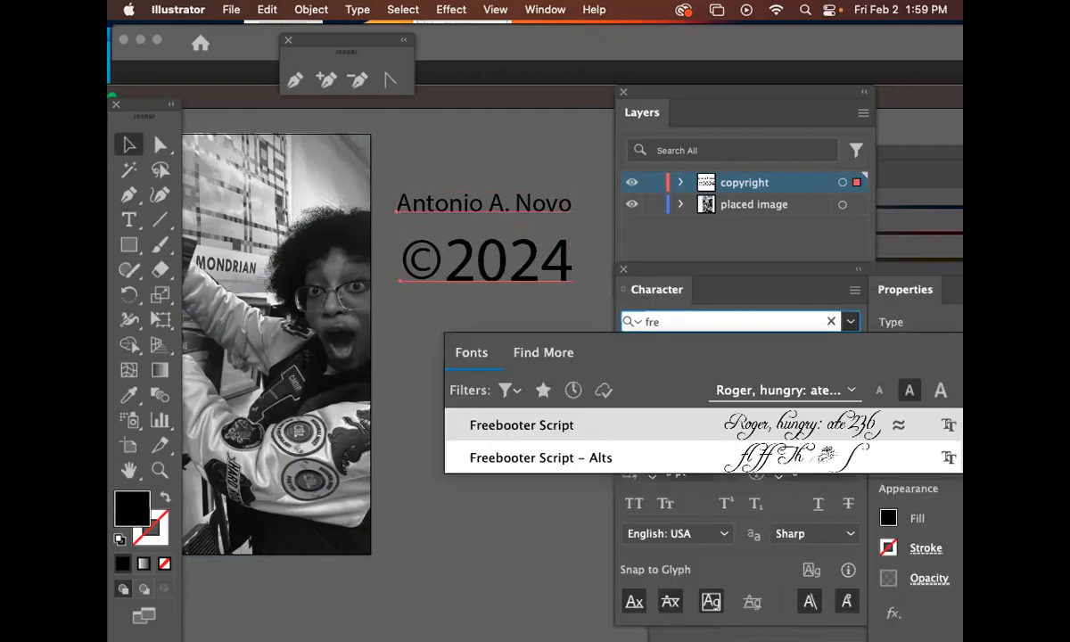
left_click(614, 433)
left_click_drag(552, 343, 513, 411)
left_click(516, 407)
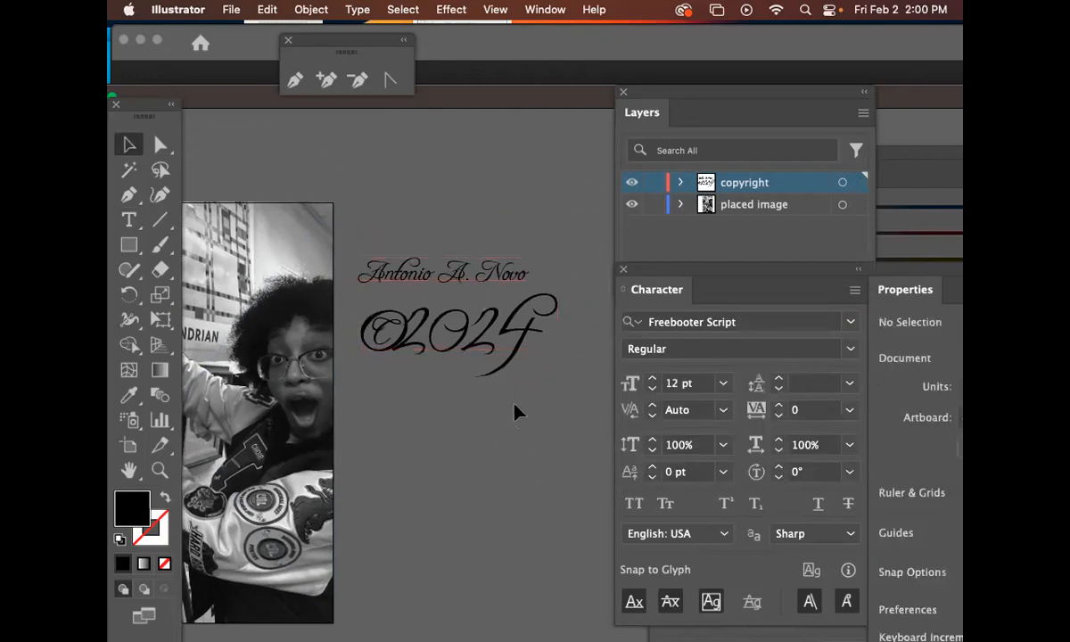
left_click(501, 272)
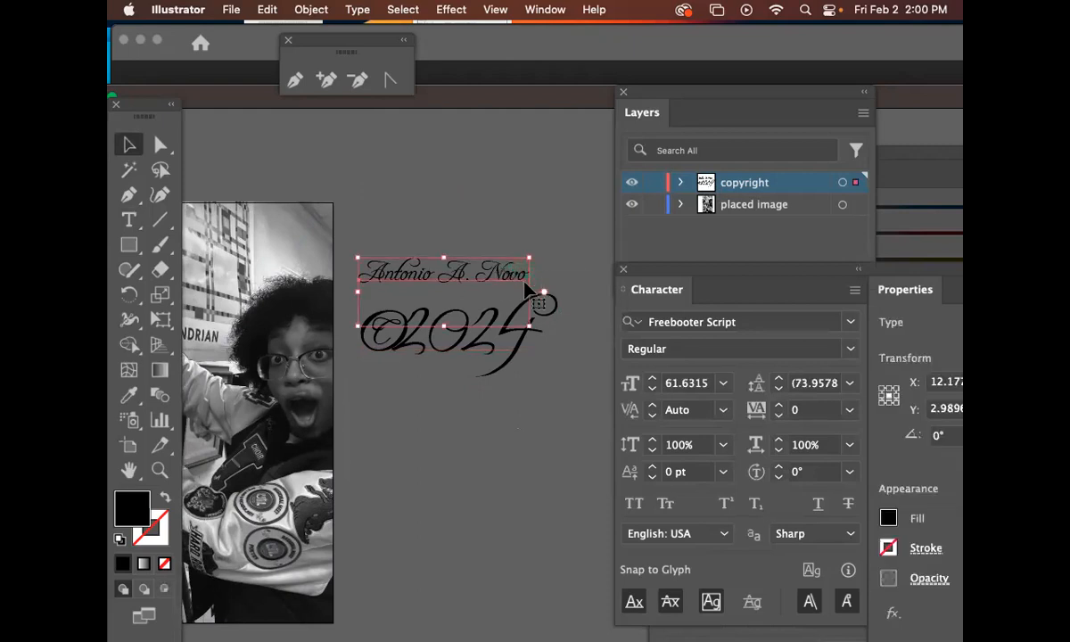
left_click_drag(524, 284, 485, 359)
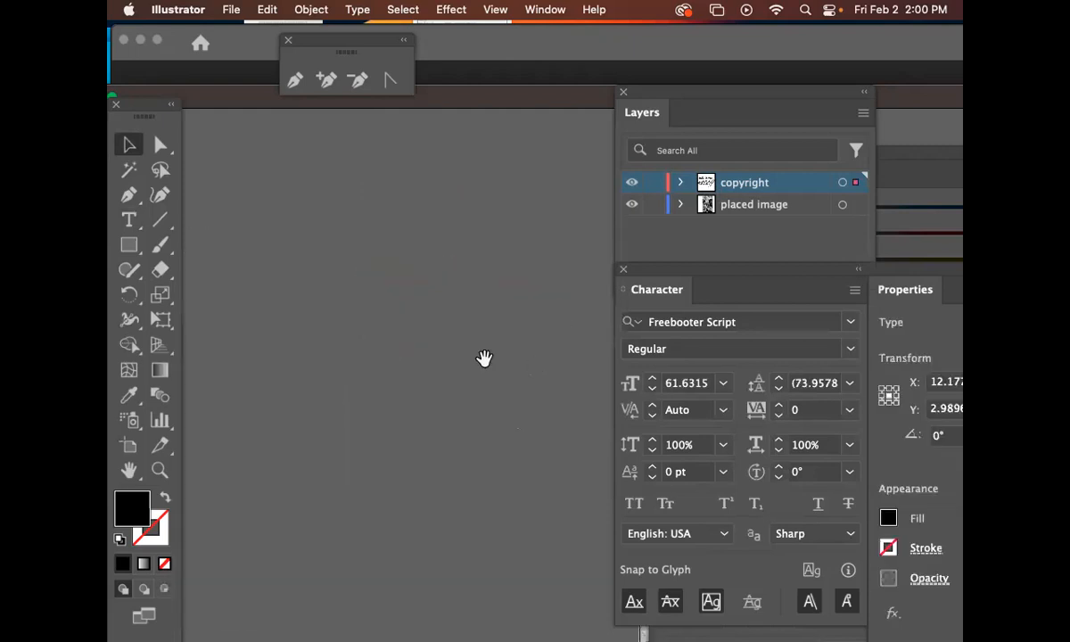
left_click_drag(478, 368, 159, 246)
left_click_drag(258, 249, 606, 297)
right_click(223, 285)
left_click(448, 315)
key("super+0")
key("super+plus")
key("super+plus")
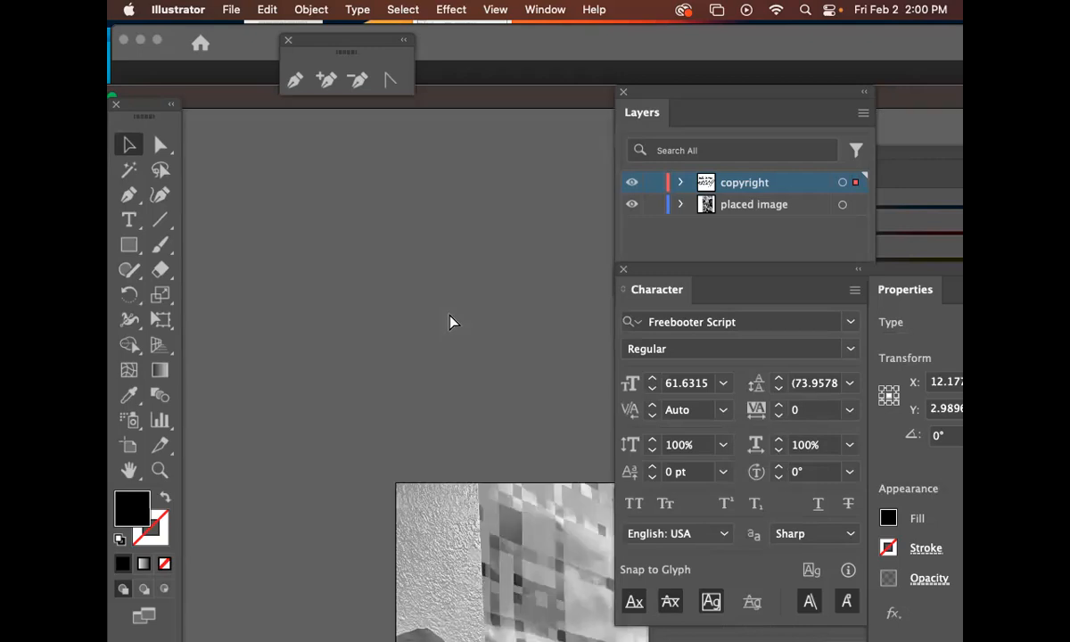
left_click_drag(454, 455, 467, 363)
scroll(479, 360, "up", 10)
scroll(478, 361, "right", 10)
scroll(435, 416, "right", 5)
scroll(435, 416, "up", 3)
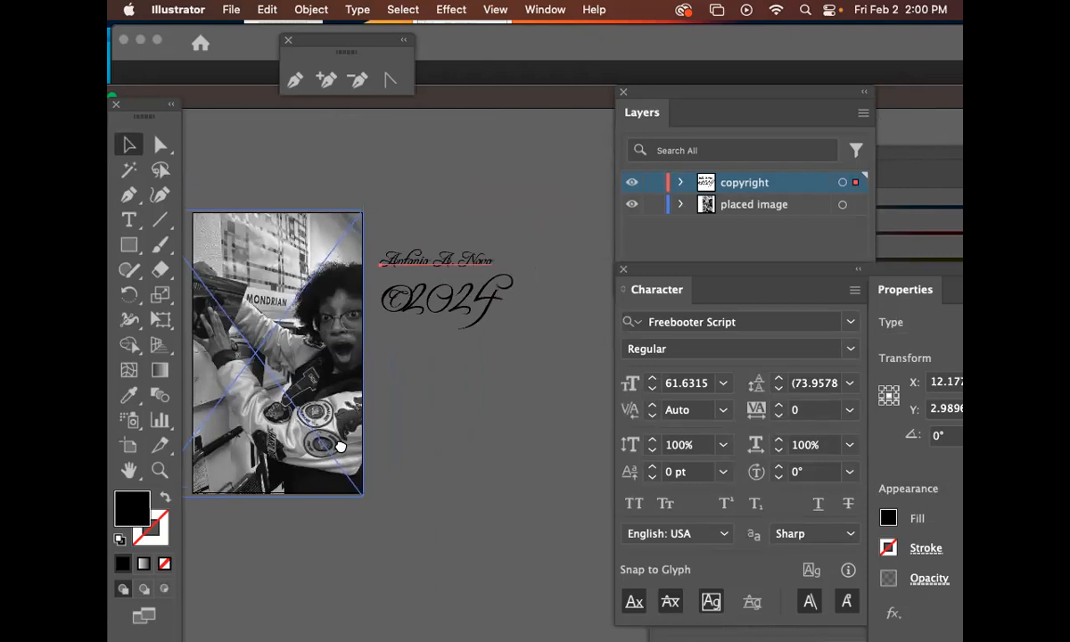
Duplicate the name and ©2024 text together as a copy below the originals
left_click(436, 416)
left_click(160, 471)
left_click(386, 258)
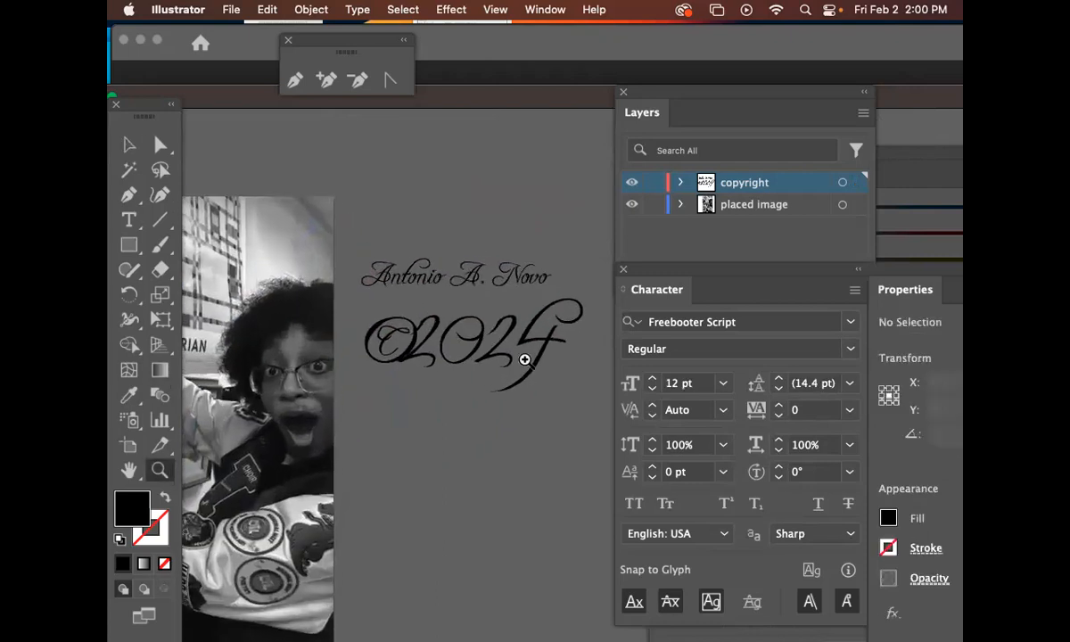
left_click(522, 360)
scroll(473, 376, "right", 3)
left_click(119, 154)
left_click(390, 263)
left_click(448, 385)
left_click_drag(517, 450, 514, 439)
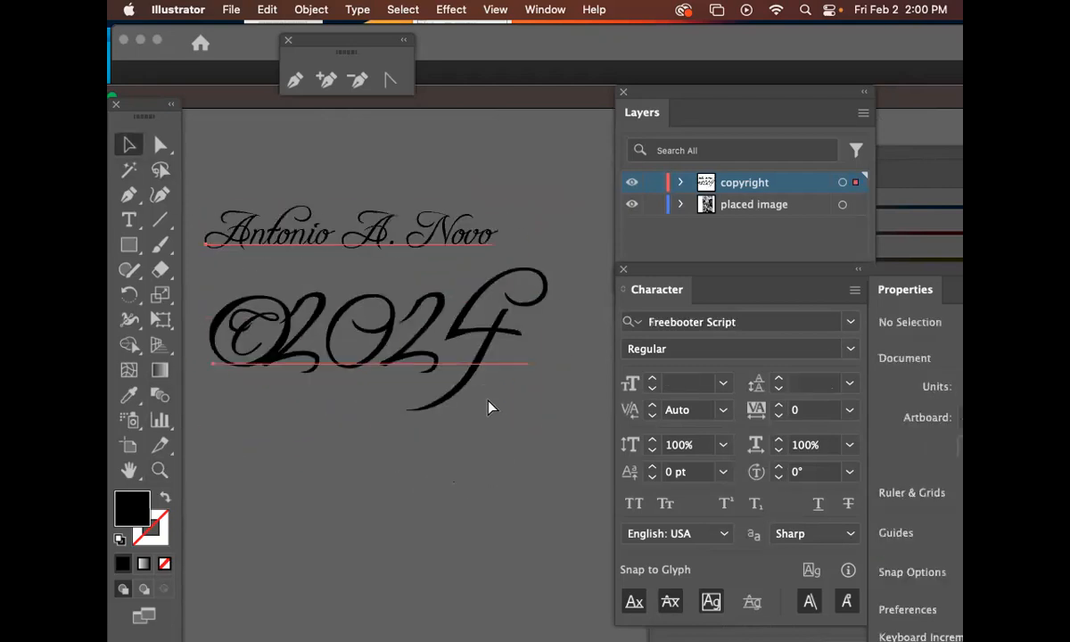
left_click(490, 406)
left_click(526, 501)
left_click_drag(513, 465, 545, 414)
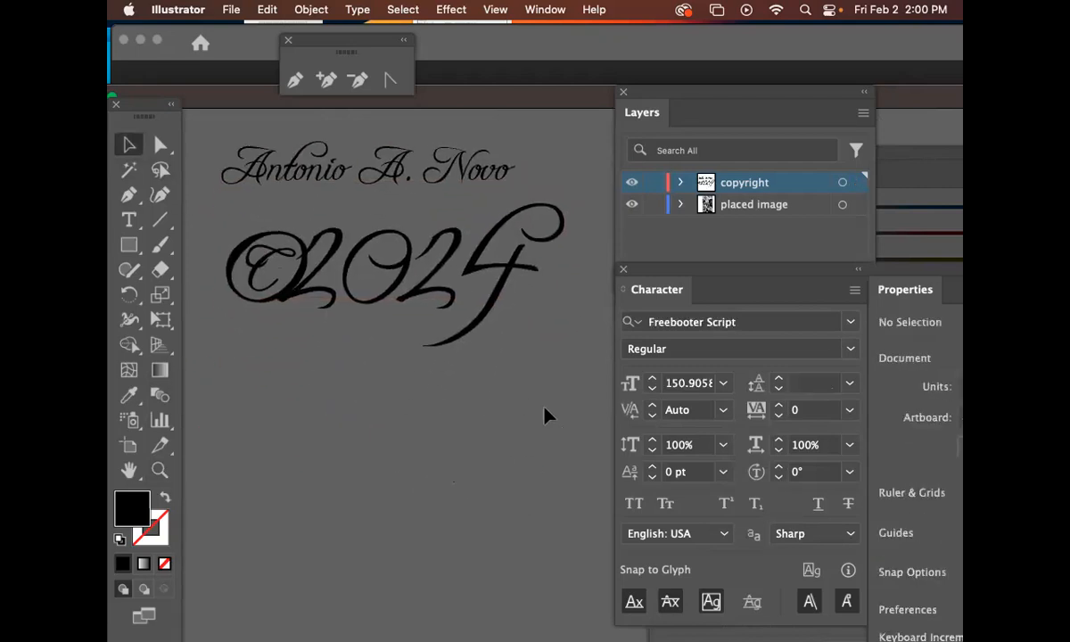
left_click(280, 186)
left_click_drag(280, 185, 279, 427)
Convert the duplicated name and ©2024 text to outlines
scroll(502, 330, "down", 2)
left_click(538, 333)
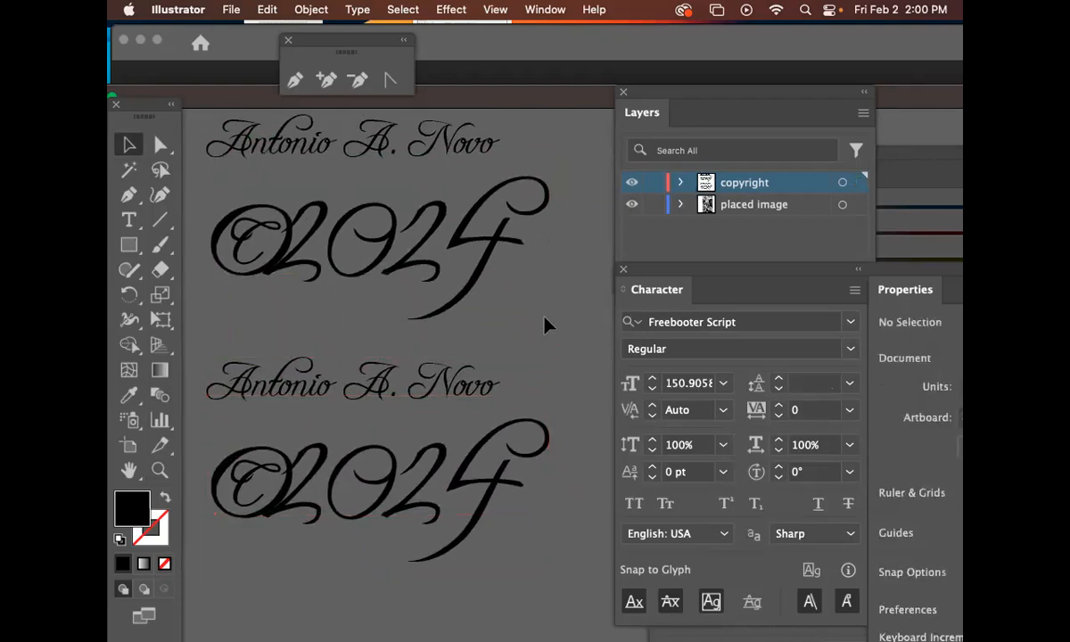
scroll(497, 377, "down", 2)
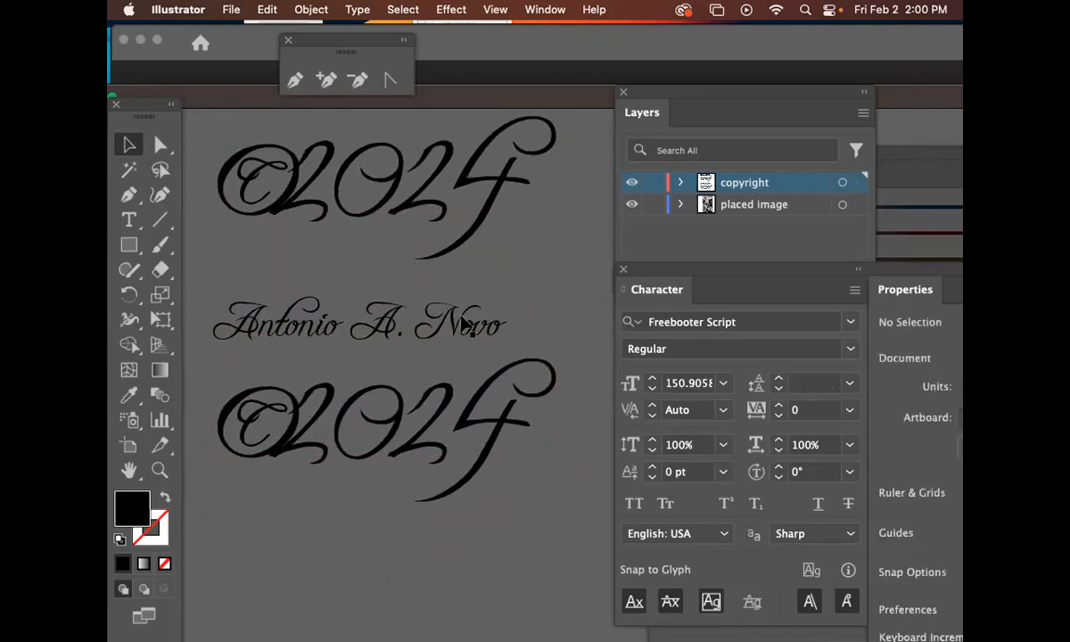
left_click(389, 334)
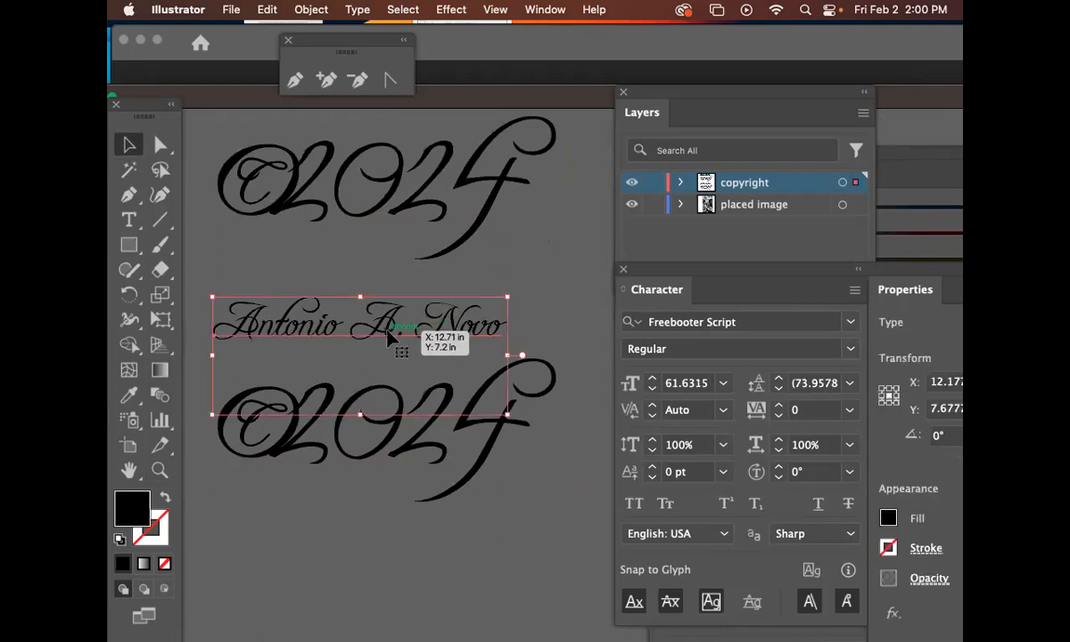
left_click_drag(412, 391, 427, 437)
left_click(402, 303)
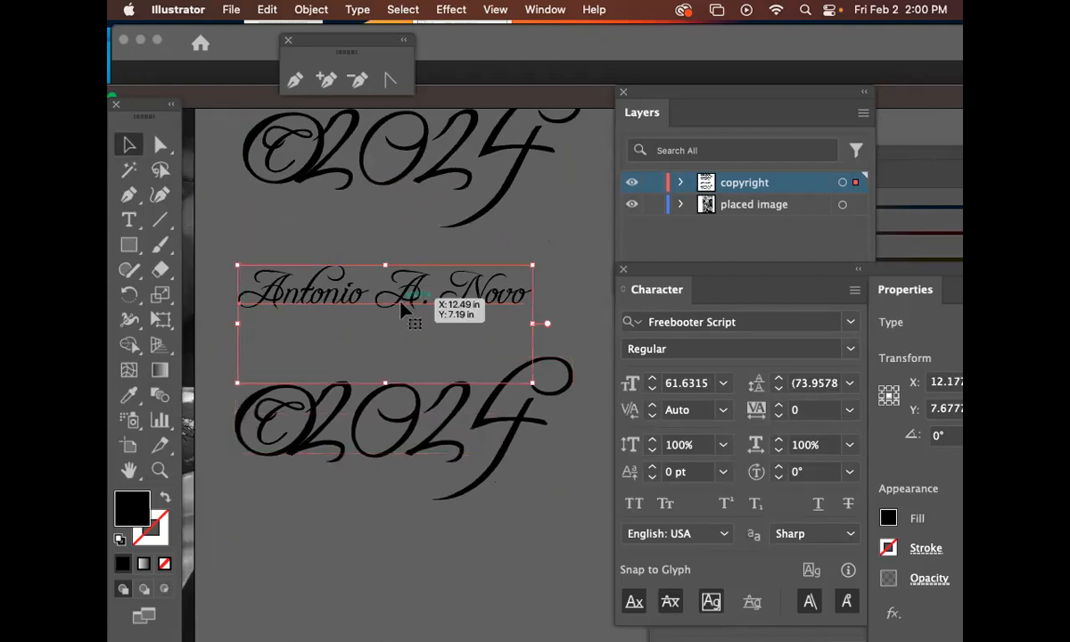
key("shift+super+o")
left_click(390, 417)
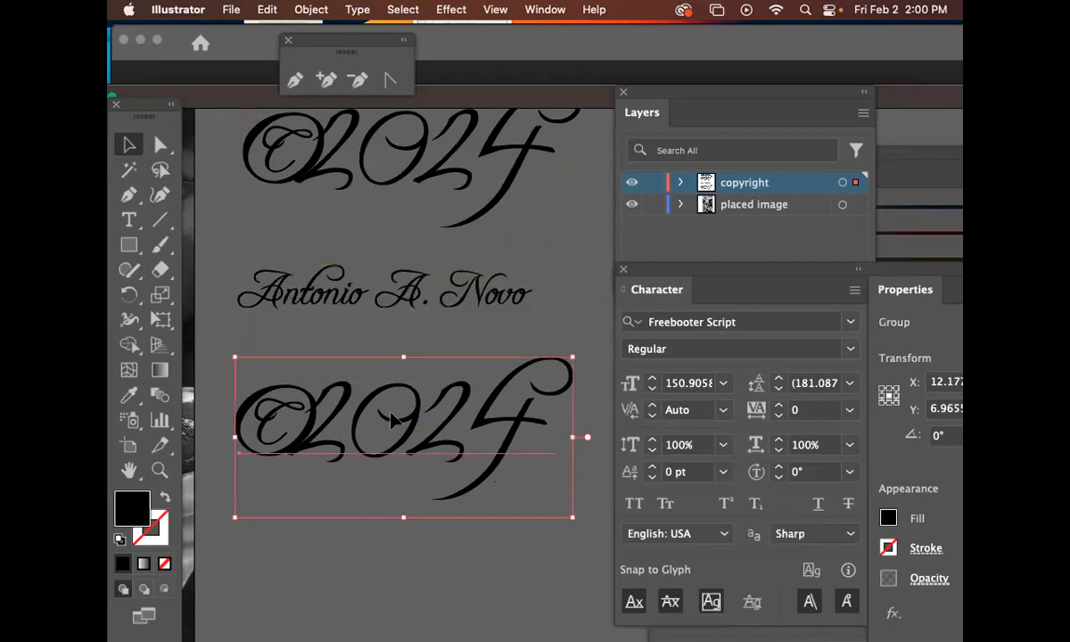
key("shift+super+o")
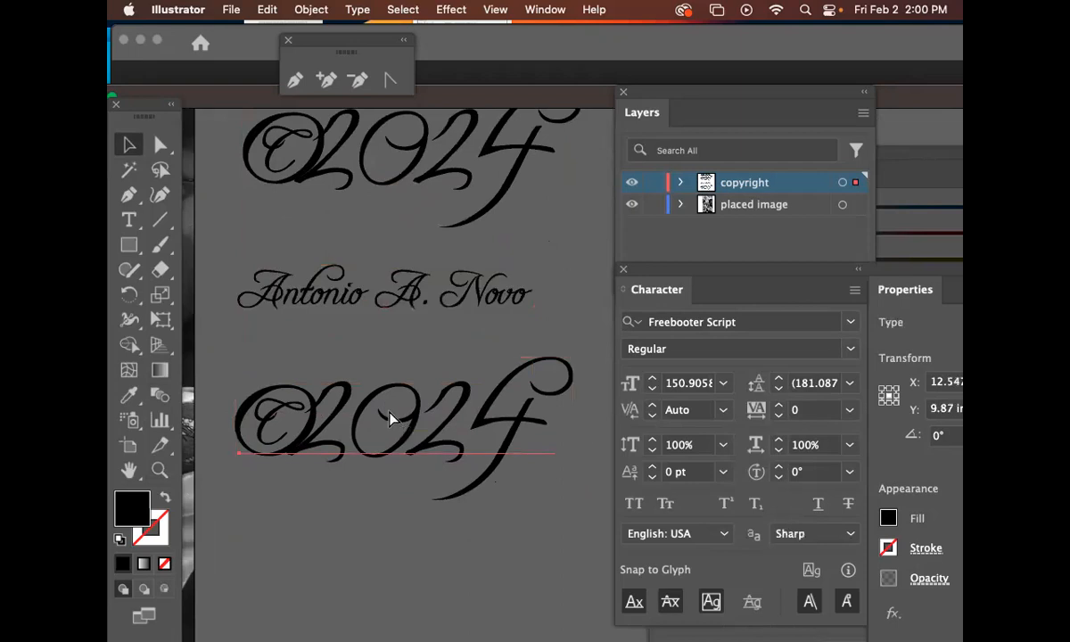
key("shift+super+o")
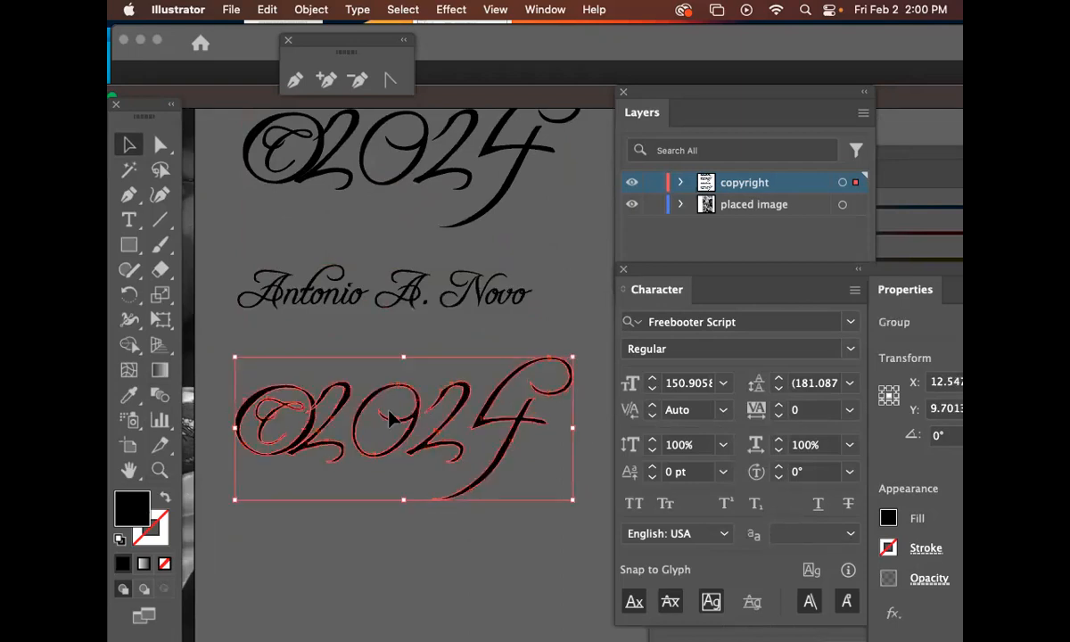
Ungroup the outlined ©2024 and separate the © symbol from the 2024 digits
scroll(390, 416, "left", 3)
left_click(366, 402)
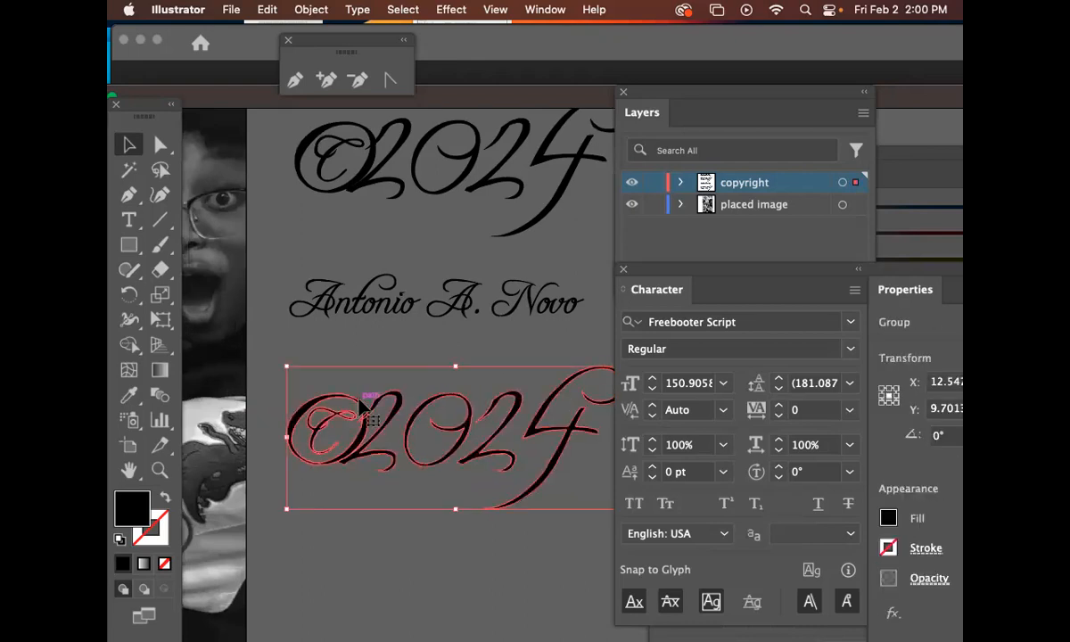
key("shift+super+g")
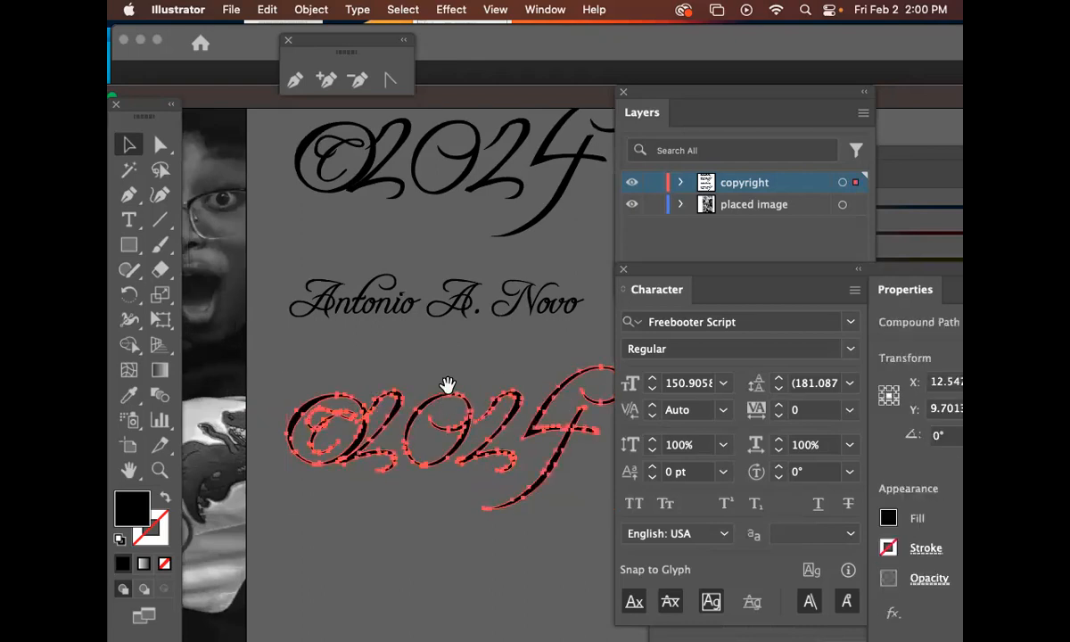
left_click_drag(446, 385, 433, 359)
left_click(469, 337)
left_click_drag(346, 376, 332, 340)
left_click_drag(424, 323, 407, 359)
left_click(399, 355)
left_click(357, 317)
Ungroup the outlined name and enlarge the initial A of Antonio
key("shift+super+g")
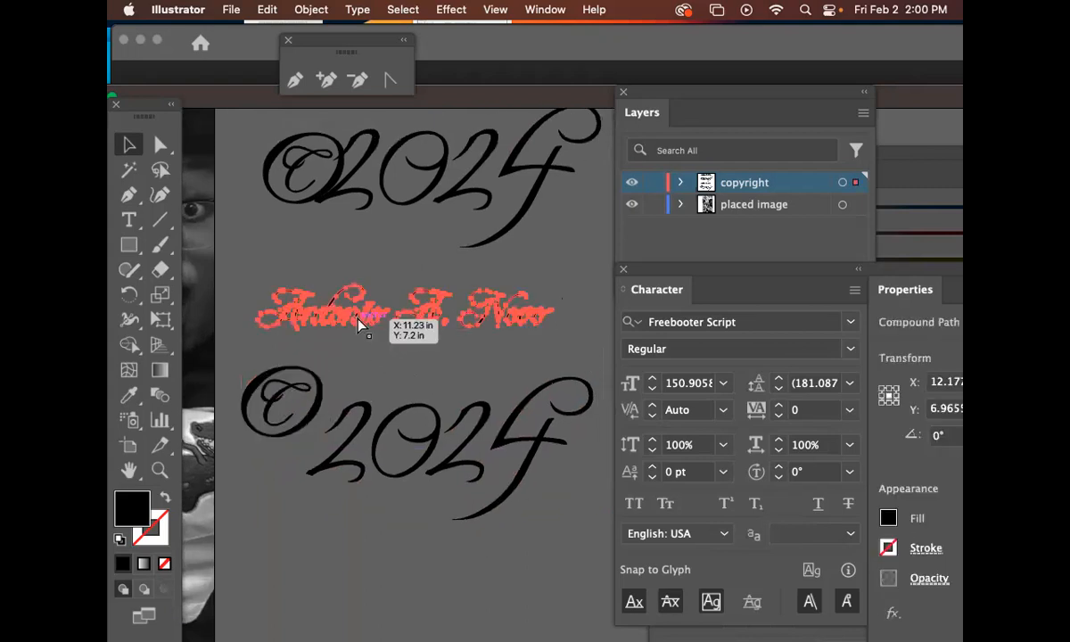
left_click(314, 337)
left_click(308, 327)
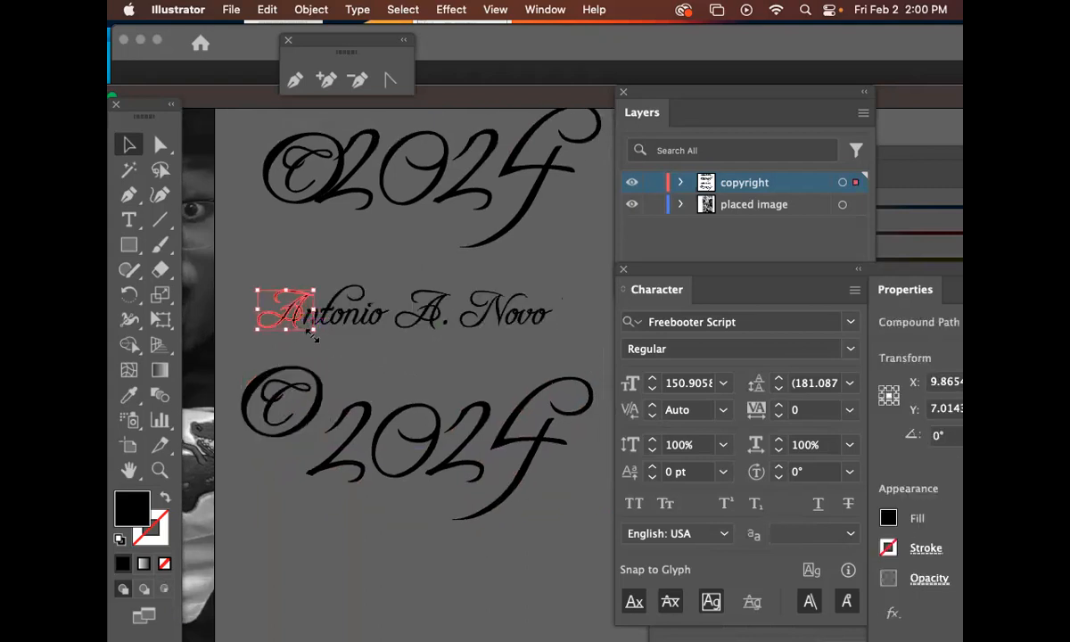
left_click_drag(315, 332, 291, 328)
Delete the middle initial A and its period from the outlined name
left_click(365, 347)
left_click(435, 331)
left_click_drag(430, 259, 448, 198)
left_click(436, 300)
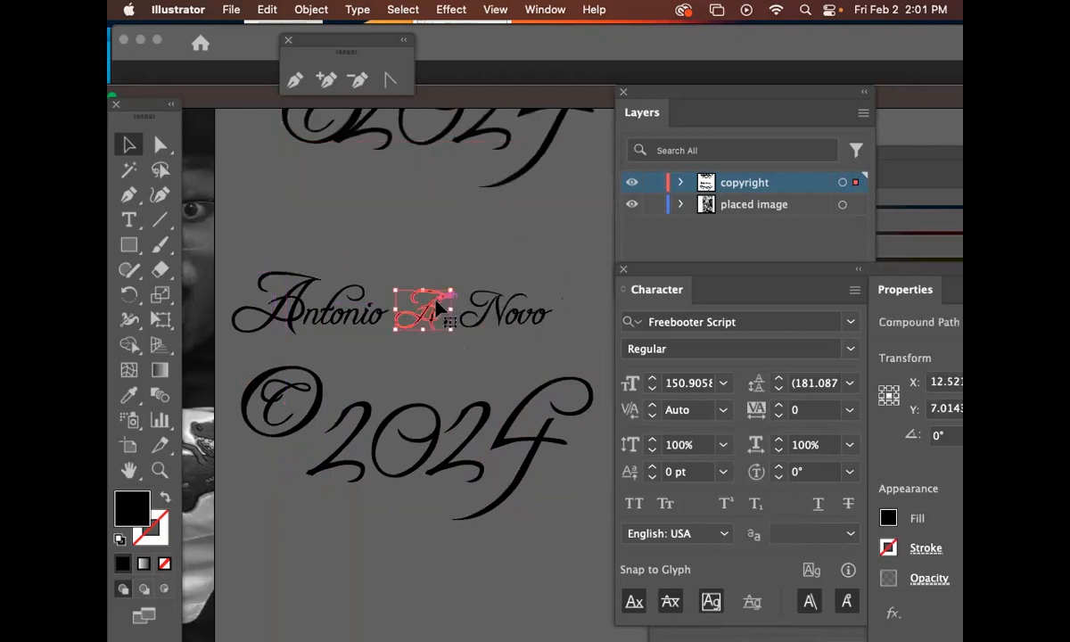
key("Delete")
left_click(447, 322)
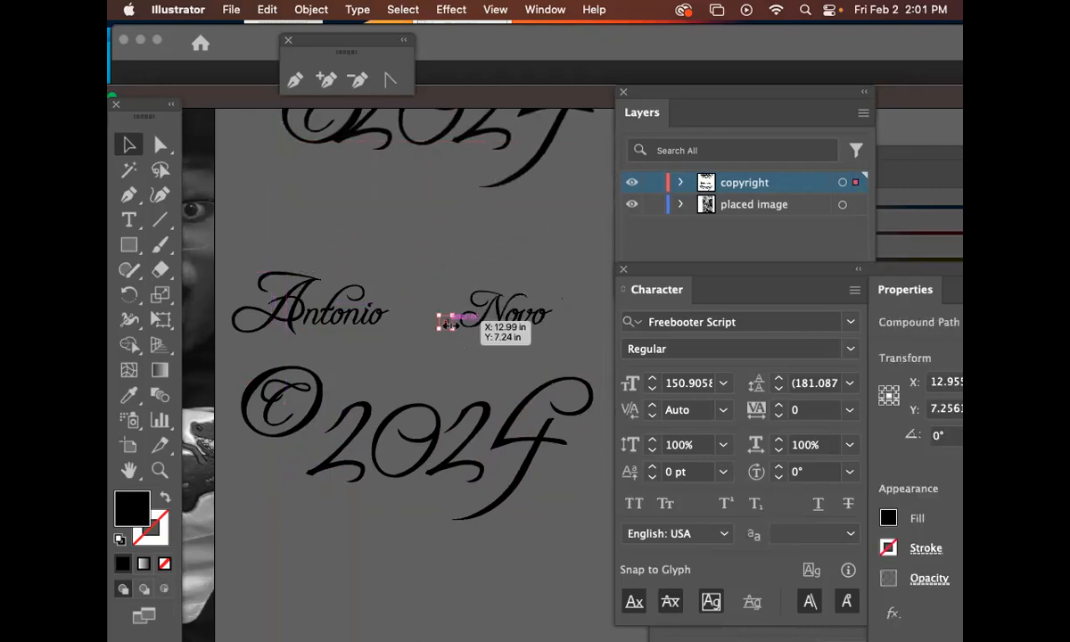
key("Delete")
left_click(483, 322)
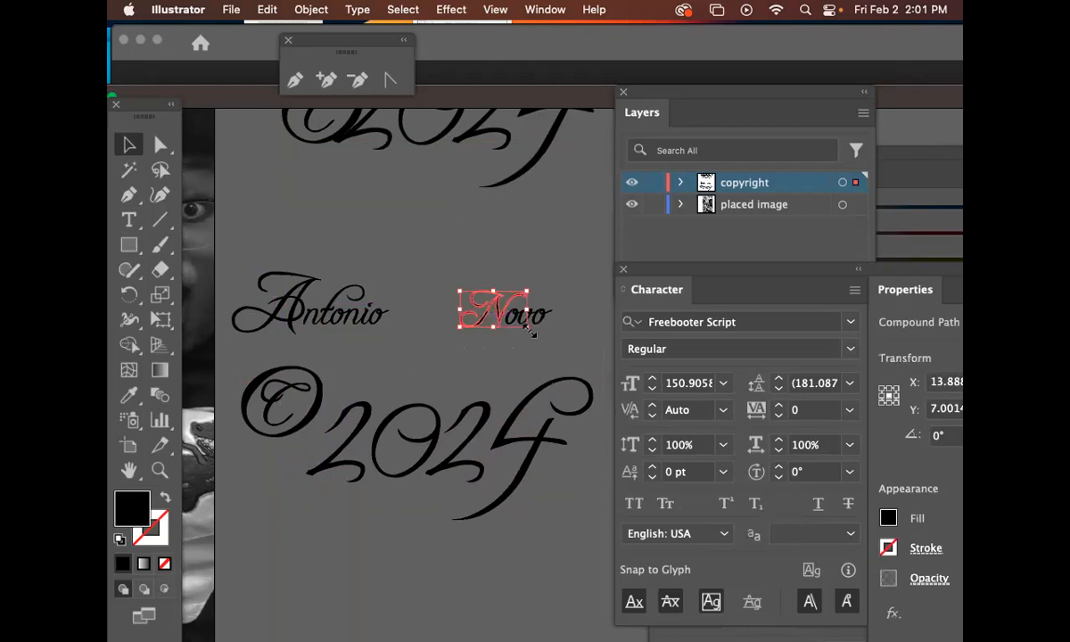
left_click_drag(526, 325, 437, 309)
left_click(548, 326)
left_click_drag(548, 328, 481, 328)
left_click(523, 309)
Reposition the 2024 digits and rotate the © symbol about 18°
left_click(353, 359)
left_click_drag(333, 394, 380, 386)
left_click(382, 385)
left_click(397, 346)
left_click(374, 427)
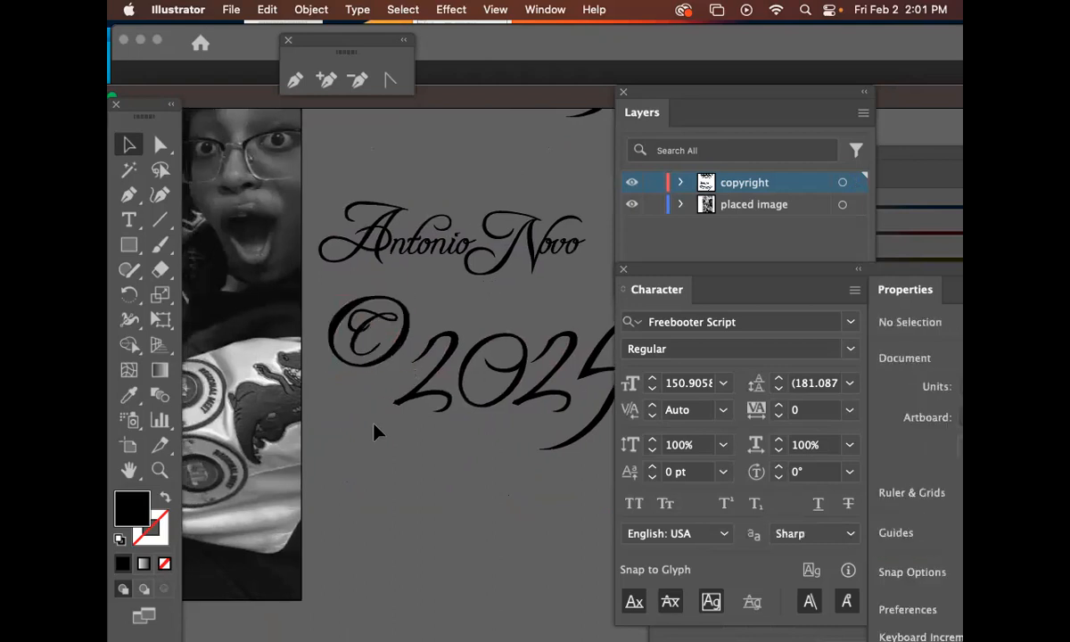
left_click(407, 332)
key("r")
left_click_drag(489, 306, 456, 279)
key("v")
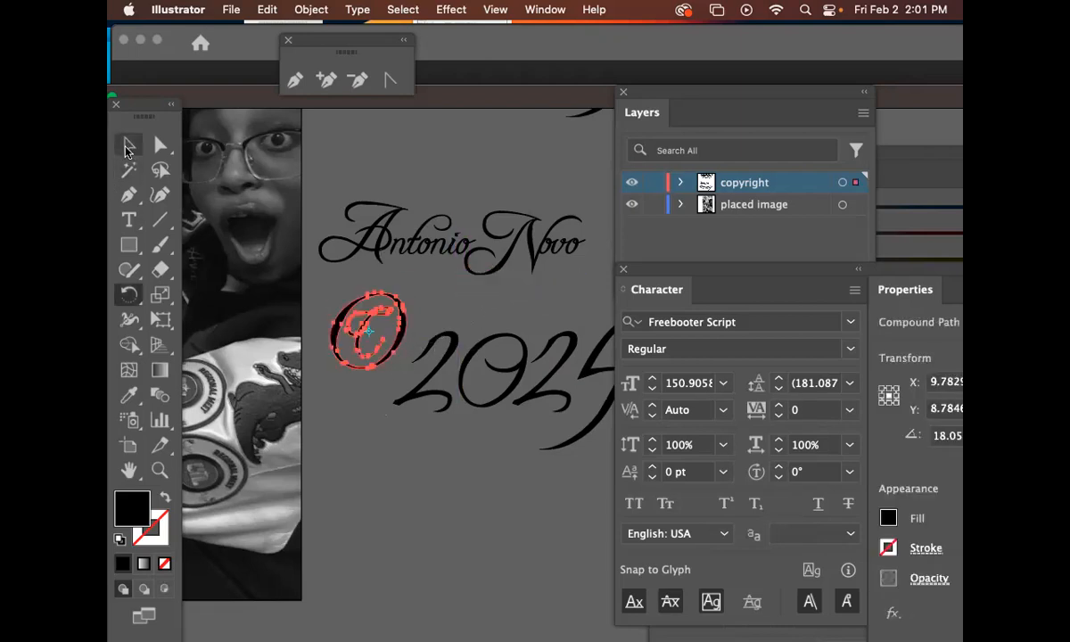
left_click(470, 462)
left_click_drag(470, 459, 432, 457)
left_click_drag(602, 464, 467, 412)
left_click(332, 342)
left_click_drag(413, 369, 486, 288)
left_click_drag(276, 336, 409, 301)
left_click(498, 372)
left_click_drag(458, 348, 425, 392)
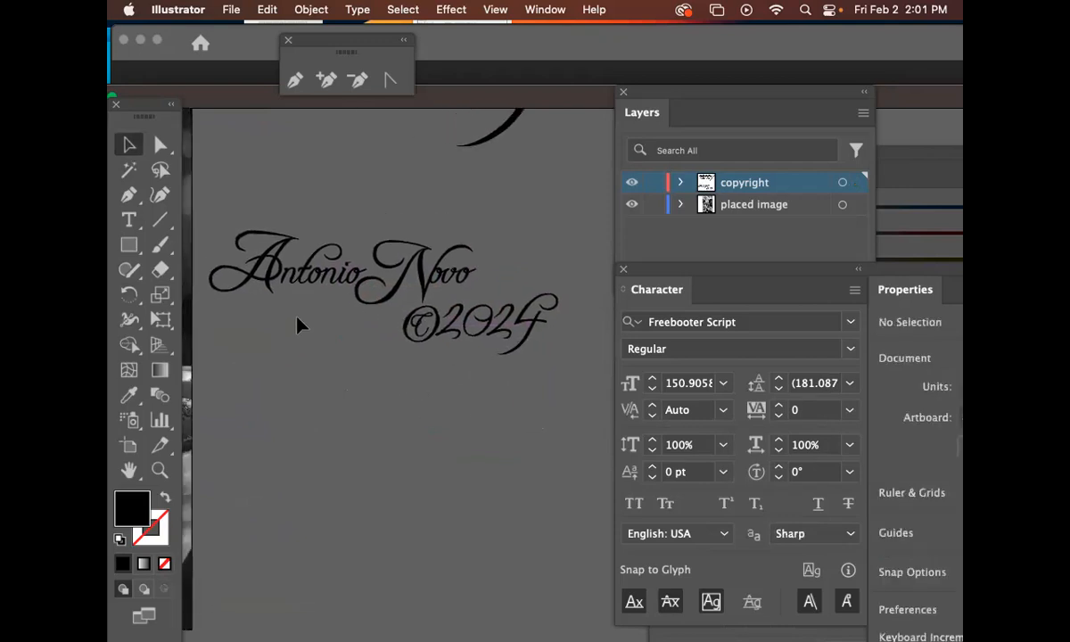
Select all the outlined signature pieces and group them
left_click(255, 230)
key("super+g")
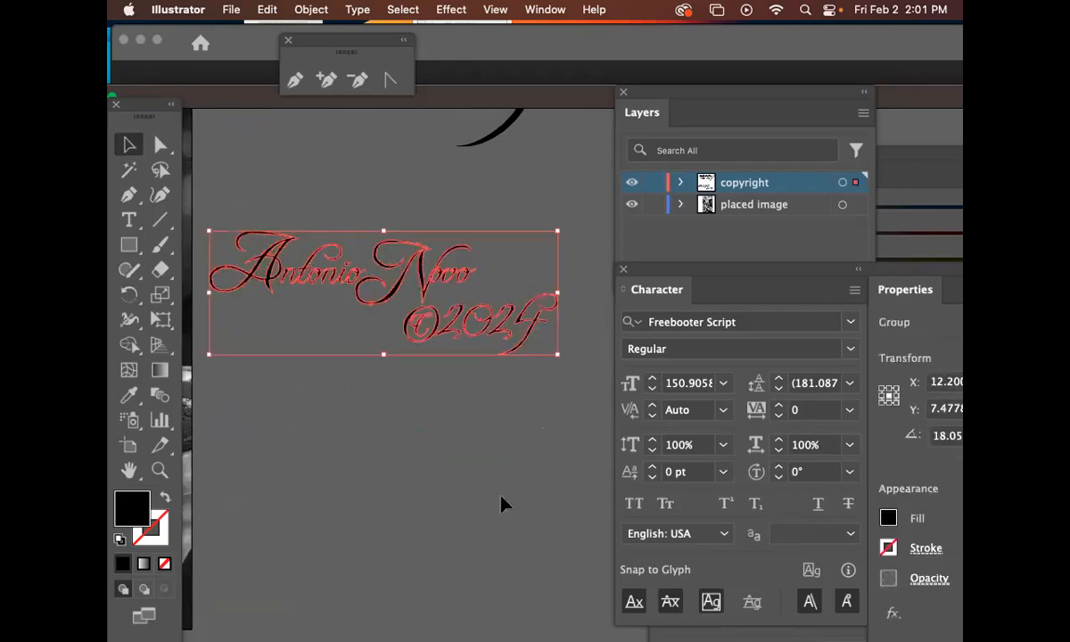
Set the grouped signature's fill to white and its stroke to none
scroll(486, 473, "left", 5)
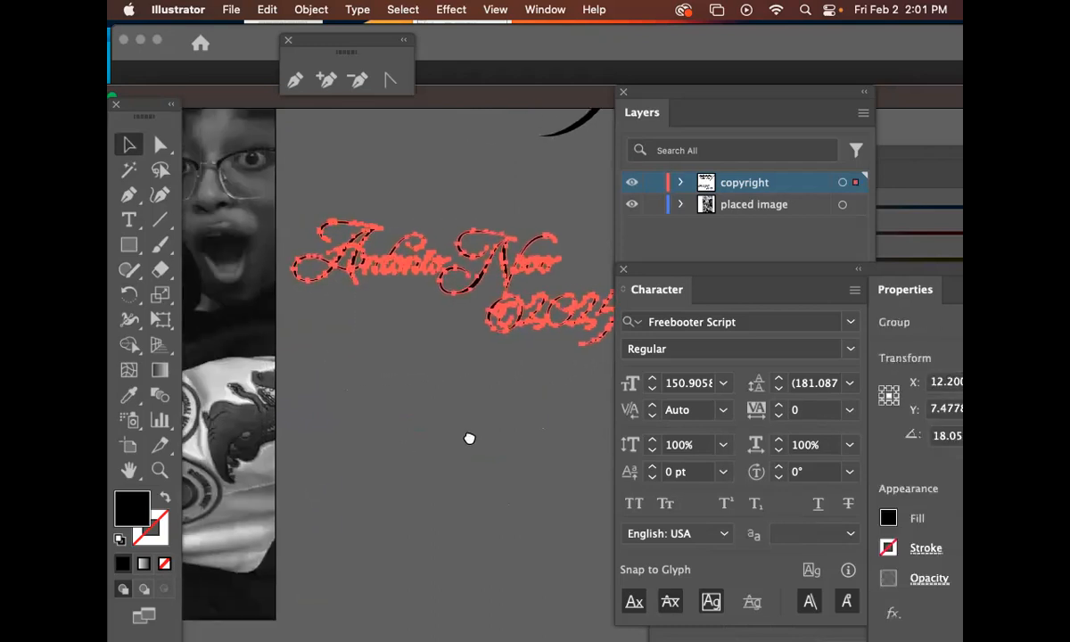
left_click(120, 539)
left_click(162, 538)
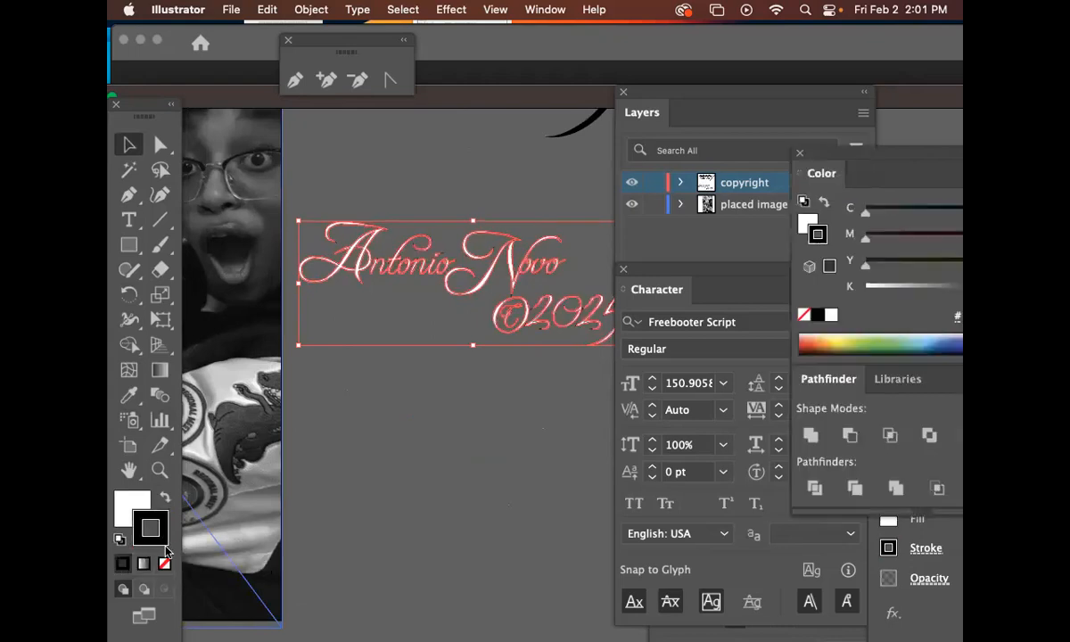
left_click(164, 563)
Move the signature onto the photo's lower-right corner and scale it down to fit there
scroll(411, 435, "down", 2)
scroll(411, 435, "left", 4)
left_click_drag(568, 172, 296, 421)
left_click_drag(375, 497, 515, 327)
left_click_drag(514, 375, 436, 419)
left_click_drag(594, 393, 473, 410)
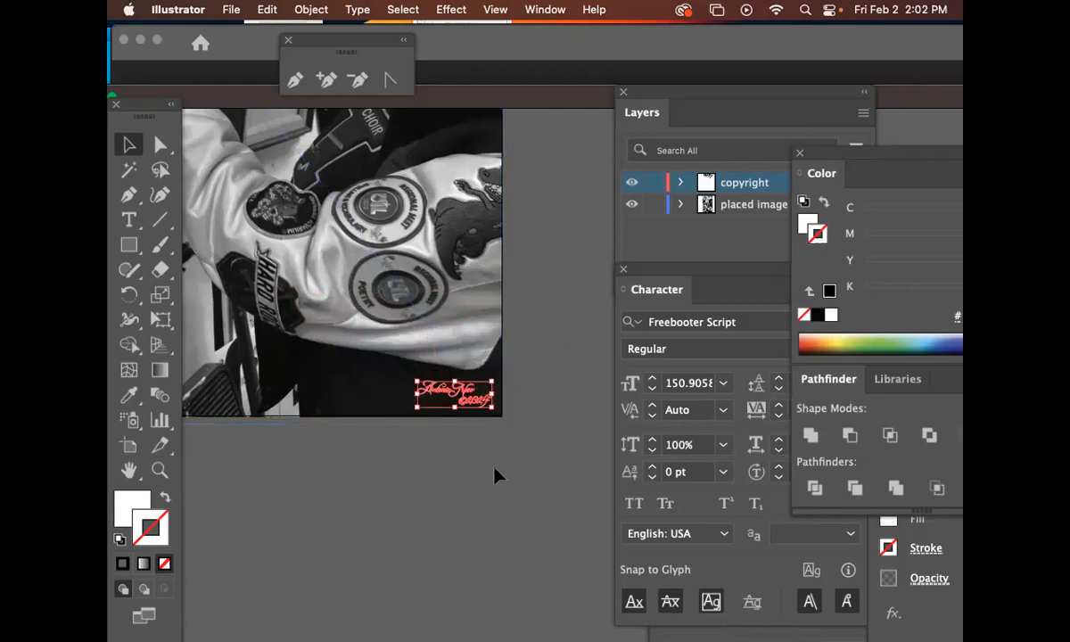
Zoom in to inspect the white signature on the photo, then fit the artboard back in view
left_click(281, 500)
left_click(164, 474)
mouse_move(419, 343)
left_mouse_down()
mouse_move(494, 384)
mouse_move(611, 492)
left_mouse_up()
left_click_drag(546, 481, 418, 344)
mouse_move(335, 285)
left_mouse_down()
mouse_move(486, 473)
mouse_move(499, 438)
left_mouse_up()
right_click(441, 439)
left_click(394, 499)
scroll(456, 494, "right", 2)
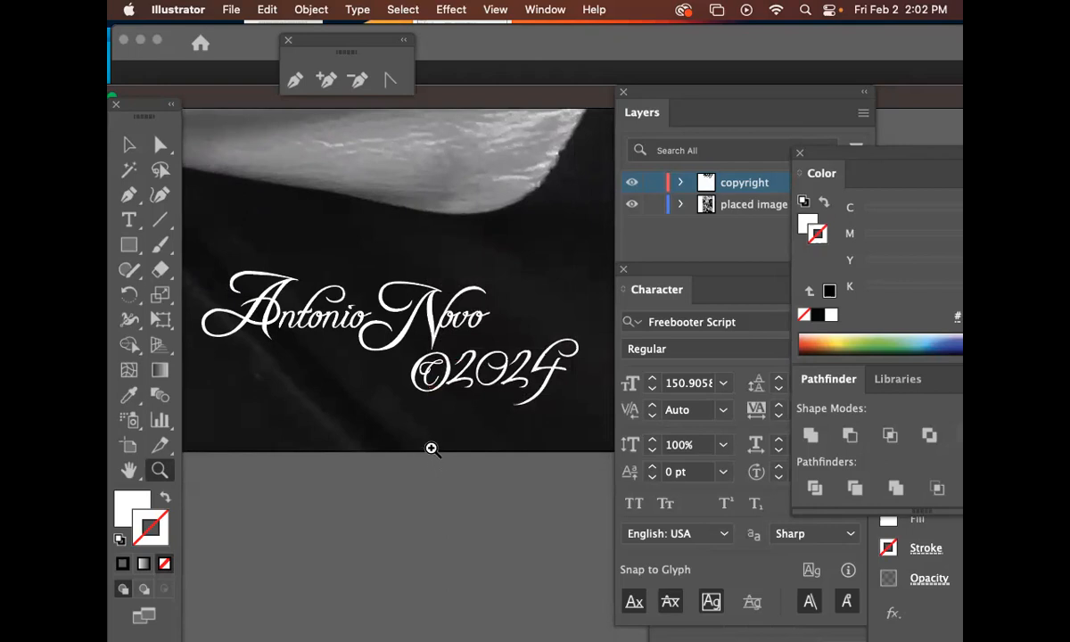
scroll(432, 449, "left", 12)
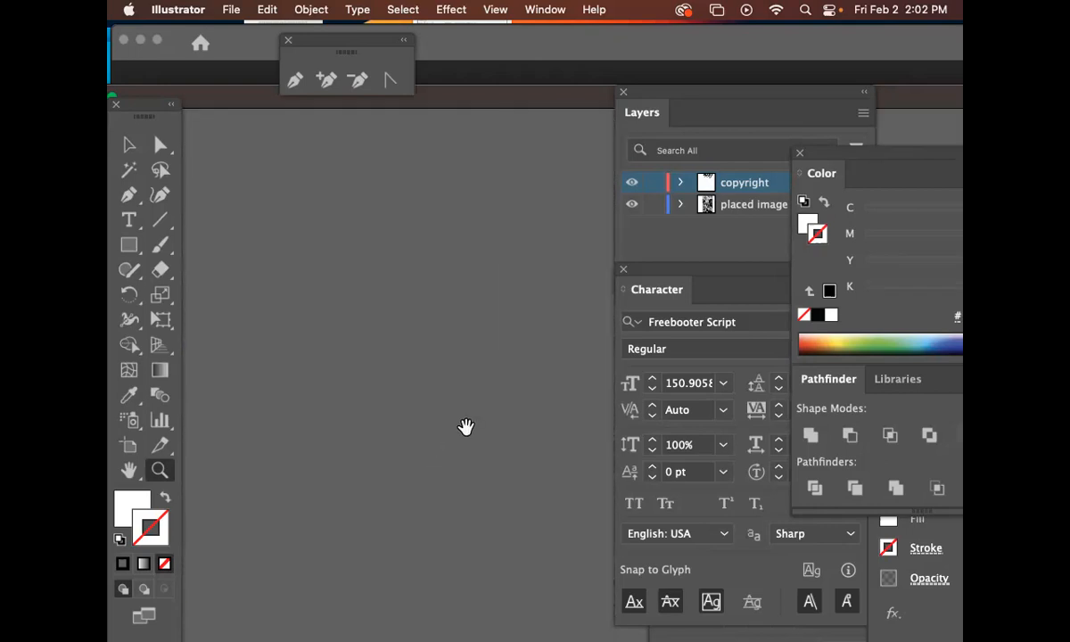
key("super+0")
left_click(630, 436)
left_click_drag(473, 352, 478, 397)
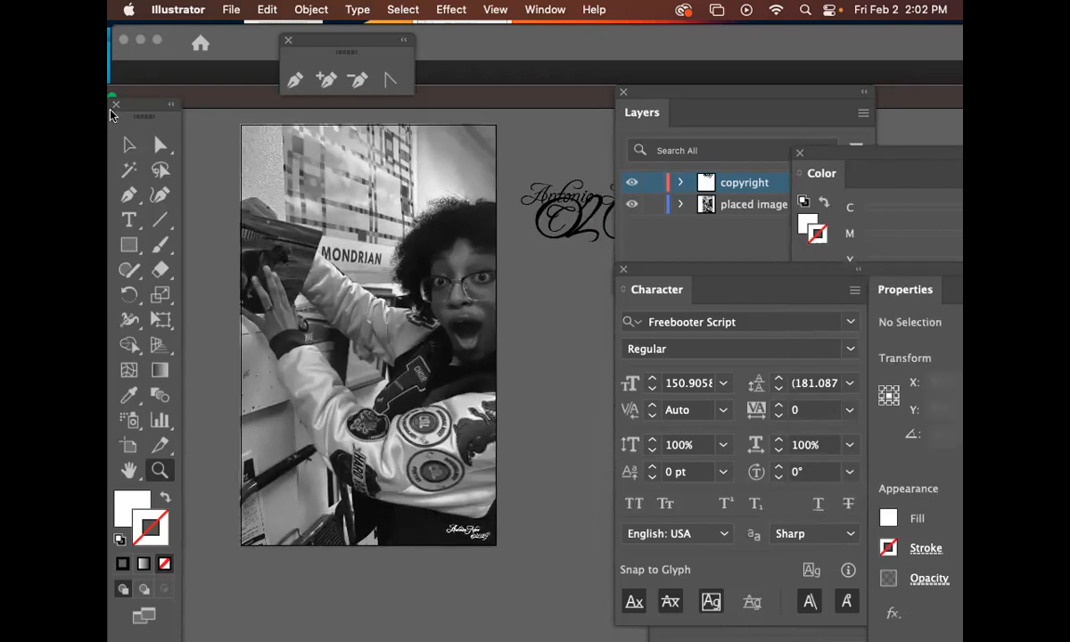
Select the original live-text copy beside the artboard and move it aside off the page
left_click(129, 144)
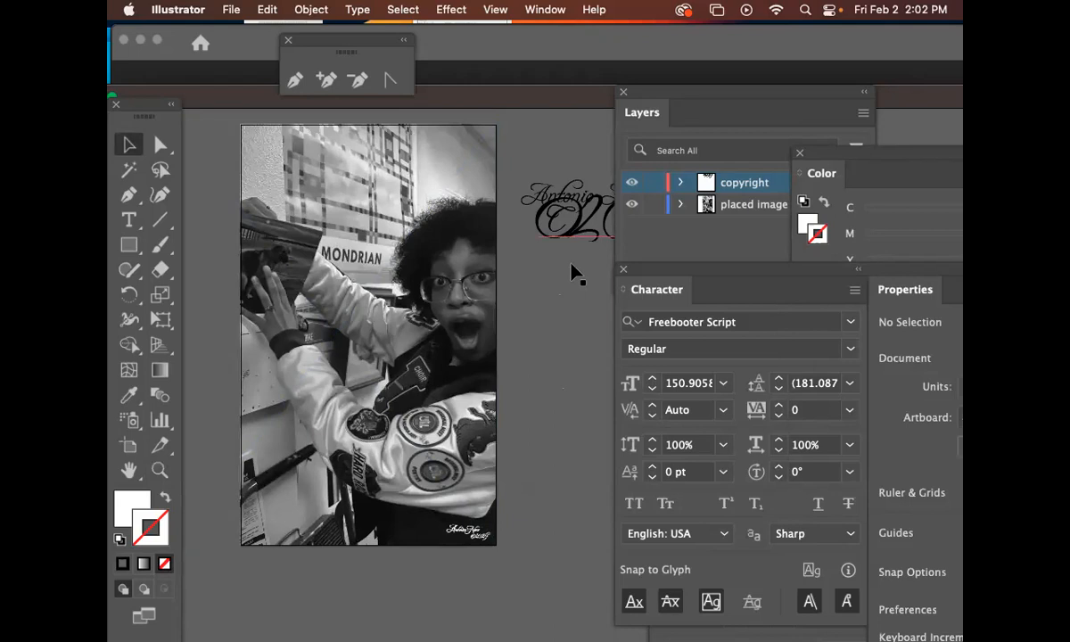
left_click_drag(592, 293, 458, 321)
left_click_drag(585, 313, 391, 166)
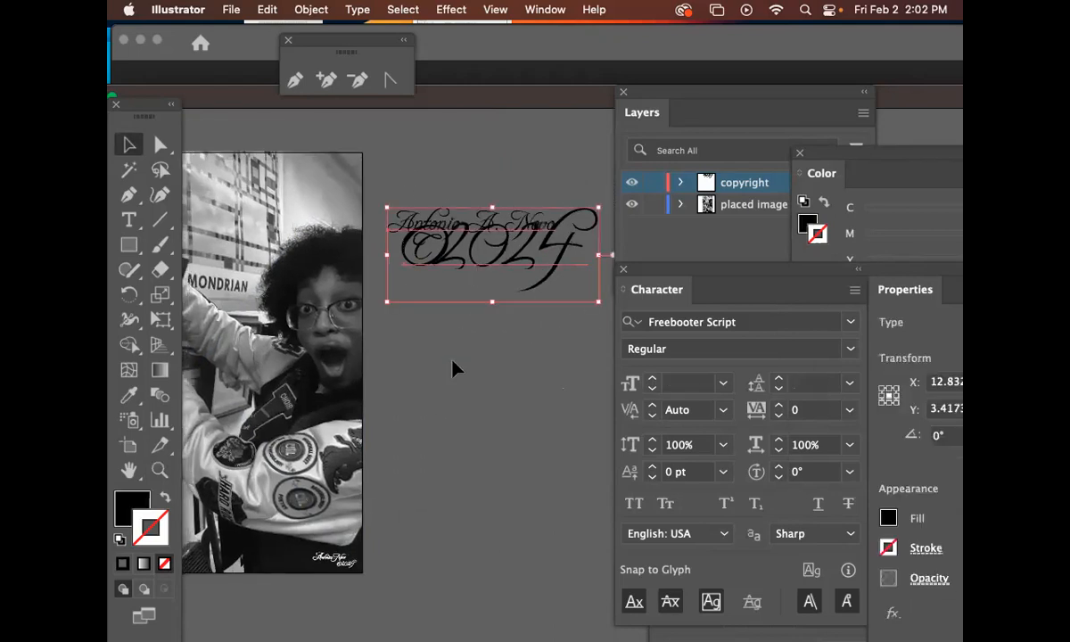
left_click_drag(525, 355, 593, 311)
Save the document on the computer in Downloads as novo_print_An.ai with default Illustrator options
key("super+s")
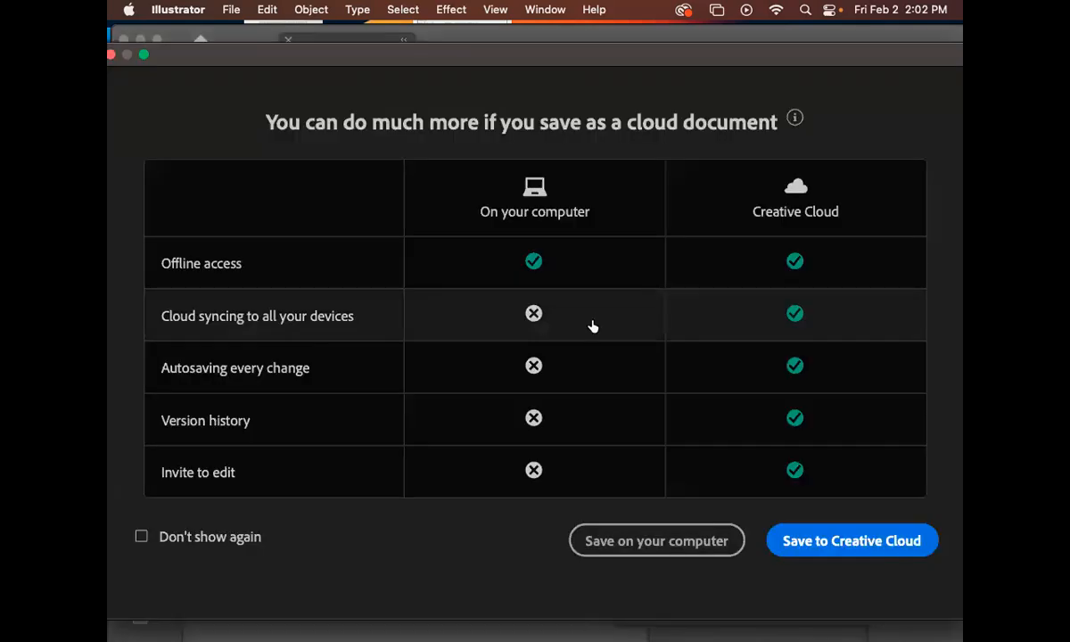
left_click(692, 544)
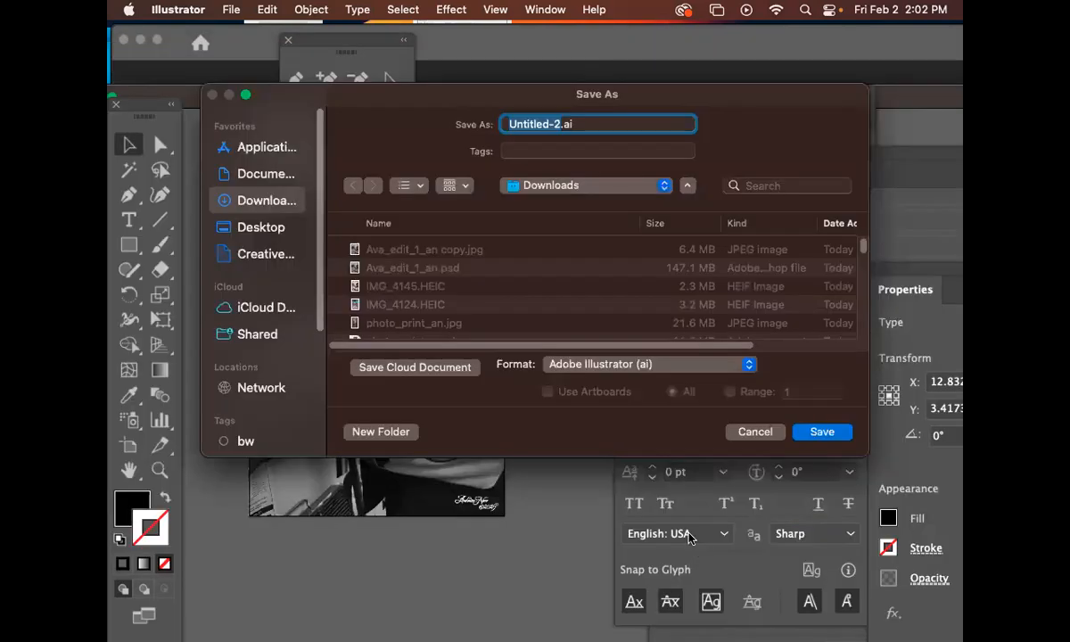
type("novo_")
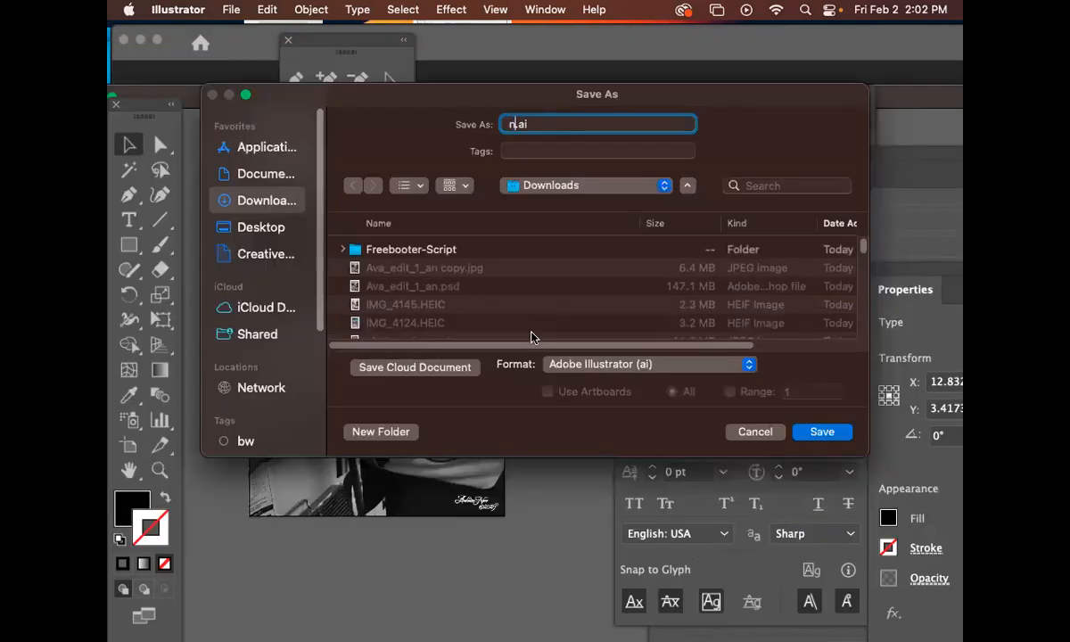
type("print_")
type("An")
left_click(825, 436)
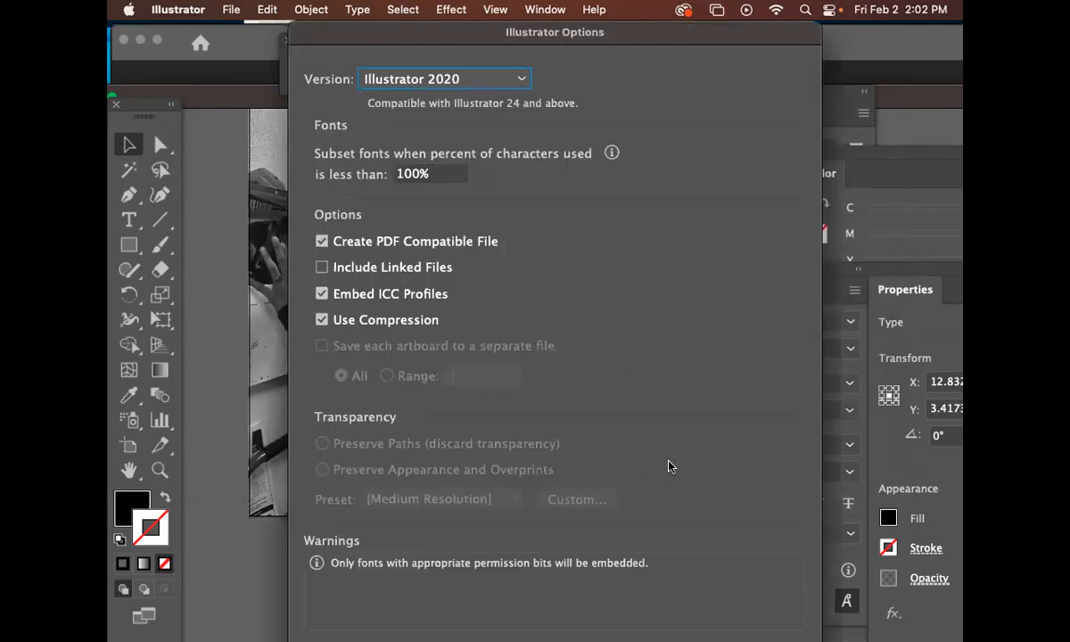
key("Return")
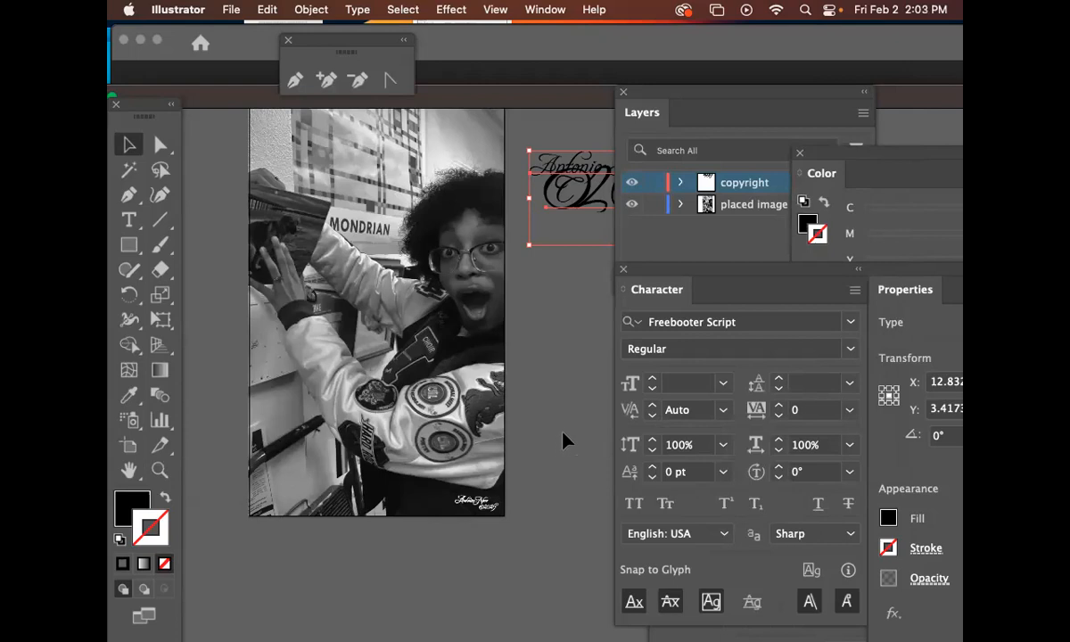
left_click_drag(576, 401, 578, 449)
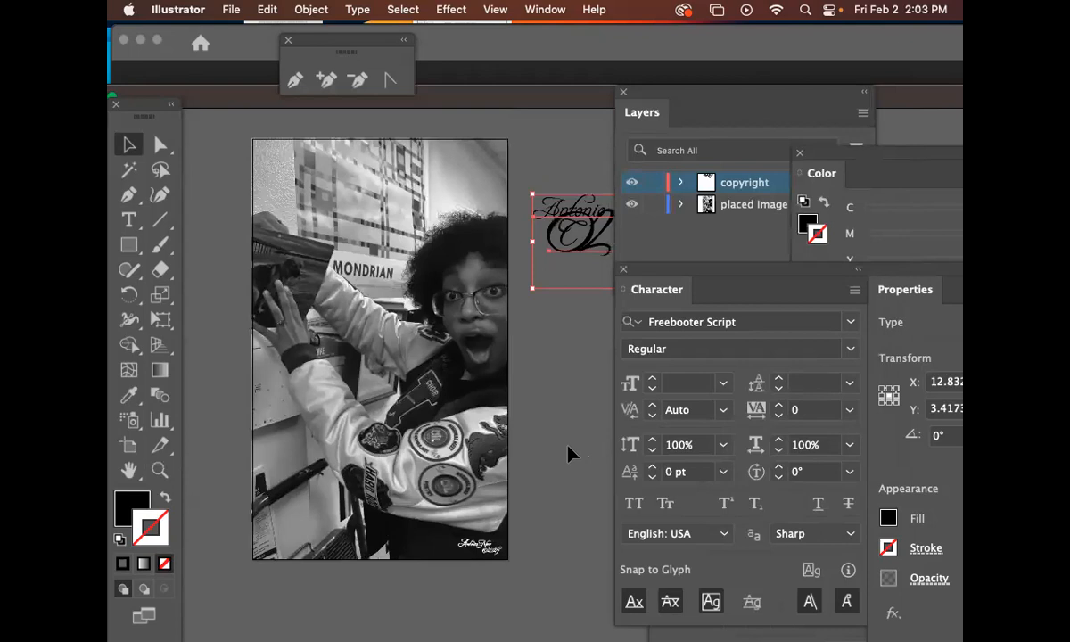
left_click(568, 451)
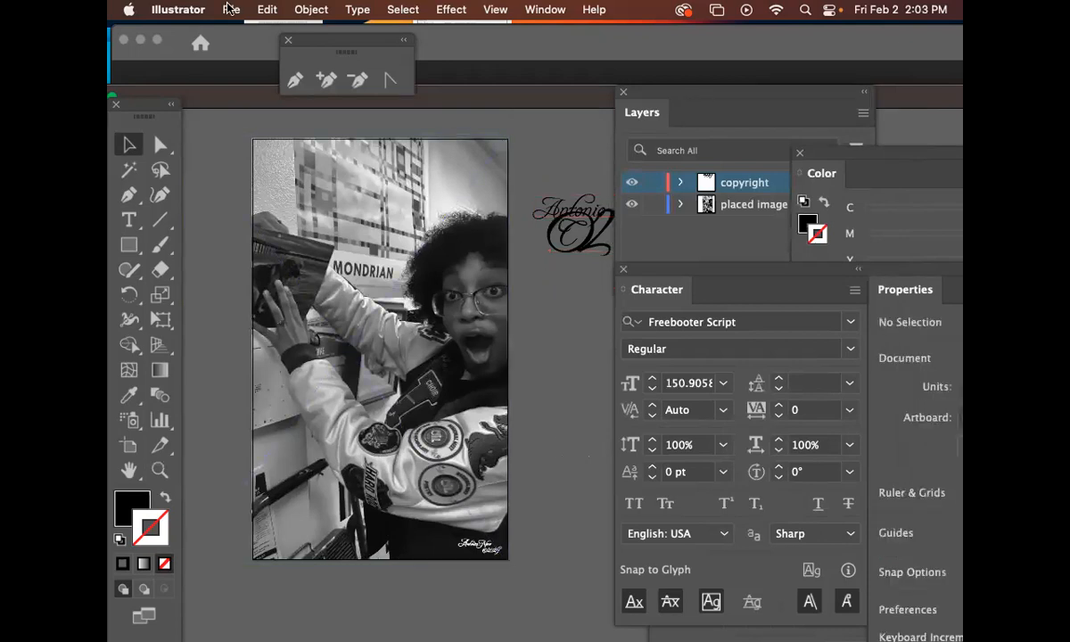
left_click(230, 8)
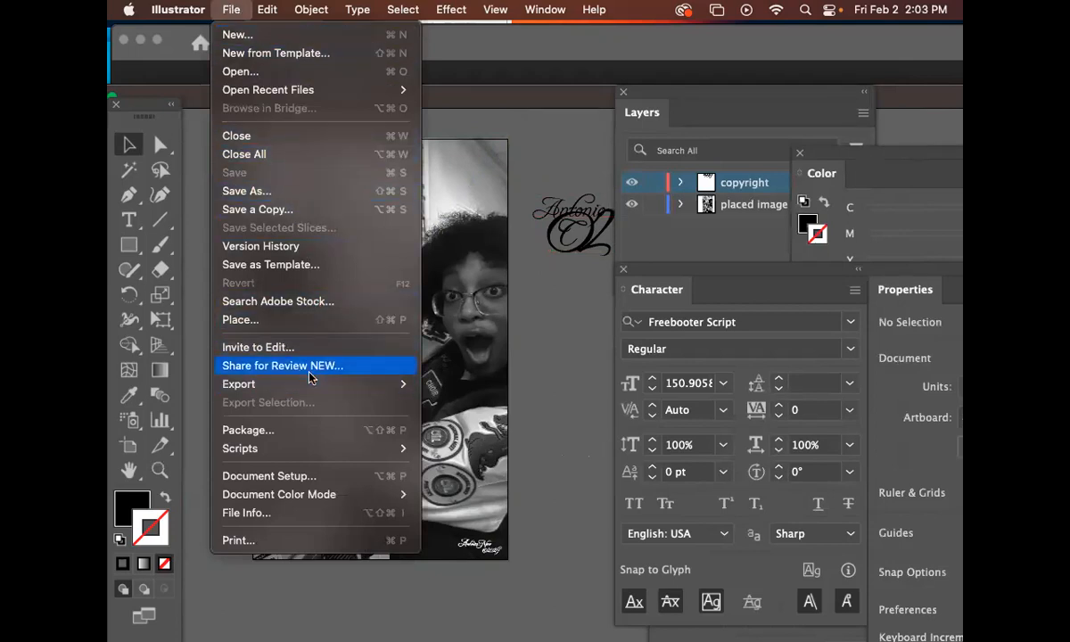
mouse_move(320, 389)
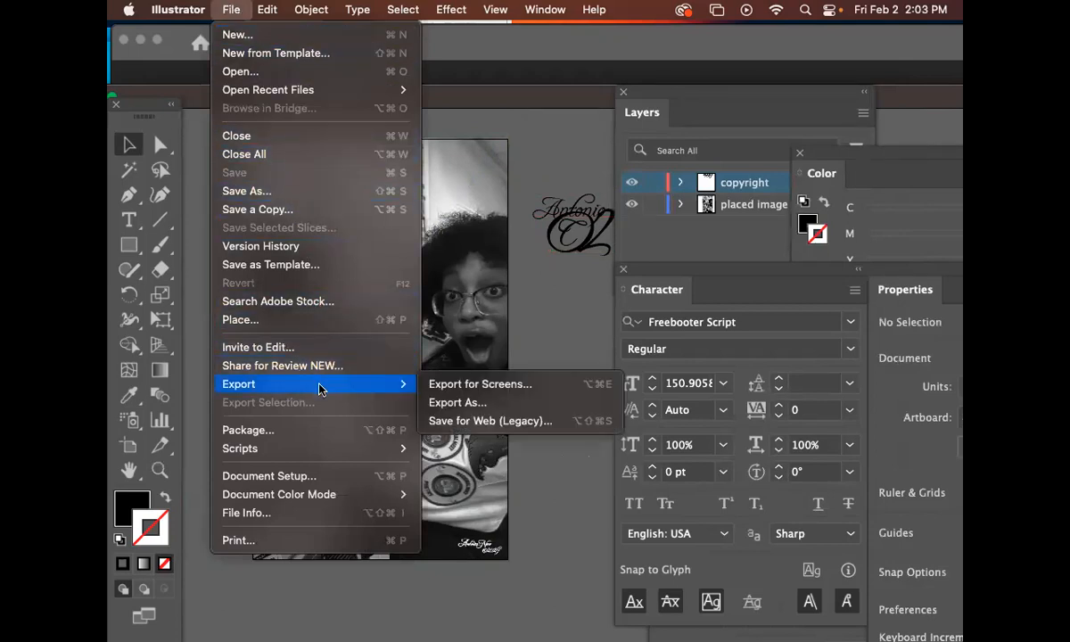
left_click(470, 403)
left_click(517, 367)
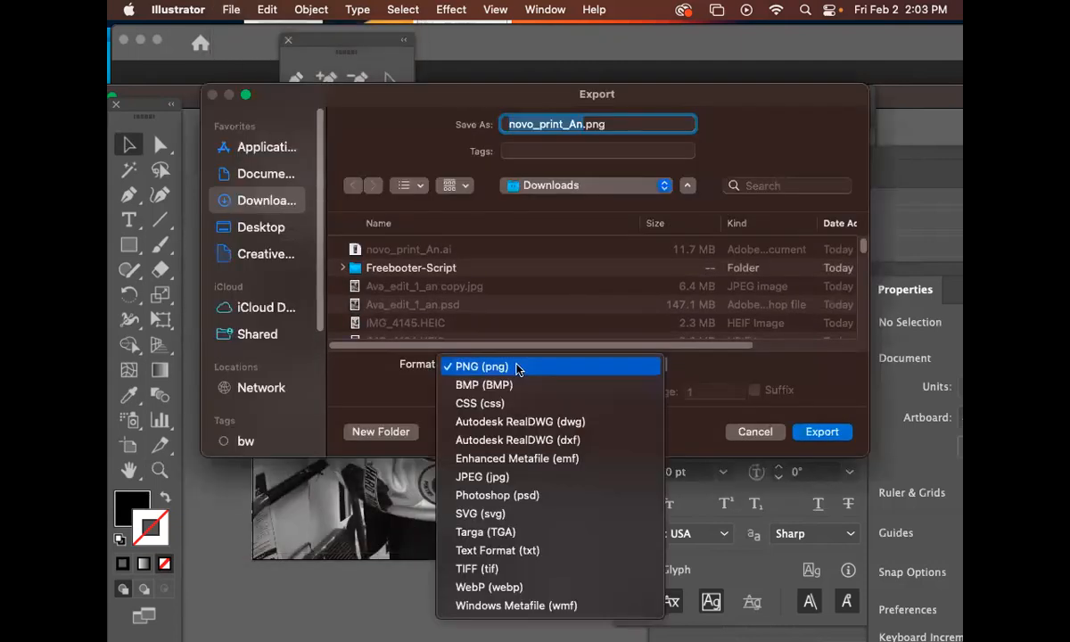
left_click(501, 484)
left_click(451, 392)
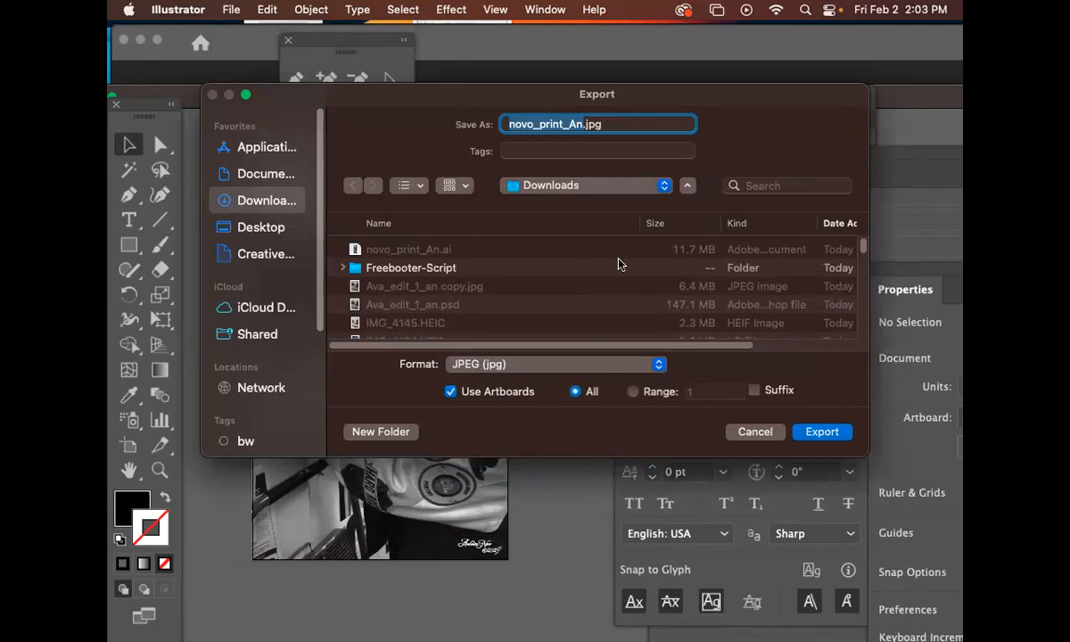
left_click(750, 433)
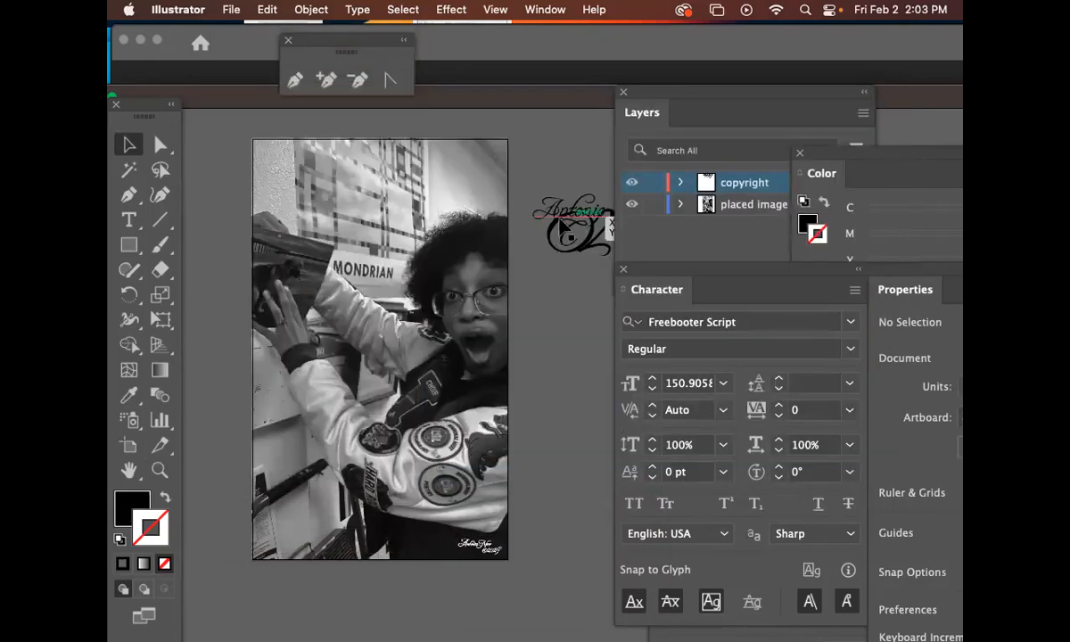
Export the artboard as JPEG novo_print_An.jpg using artboards, CMYK, quality 10 and High (300 ppi) resolution
left_click(225, 10)
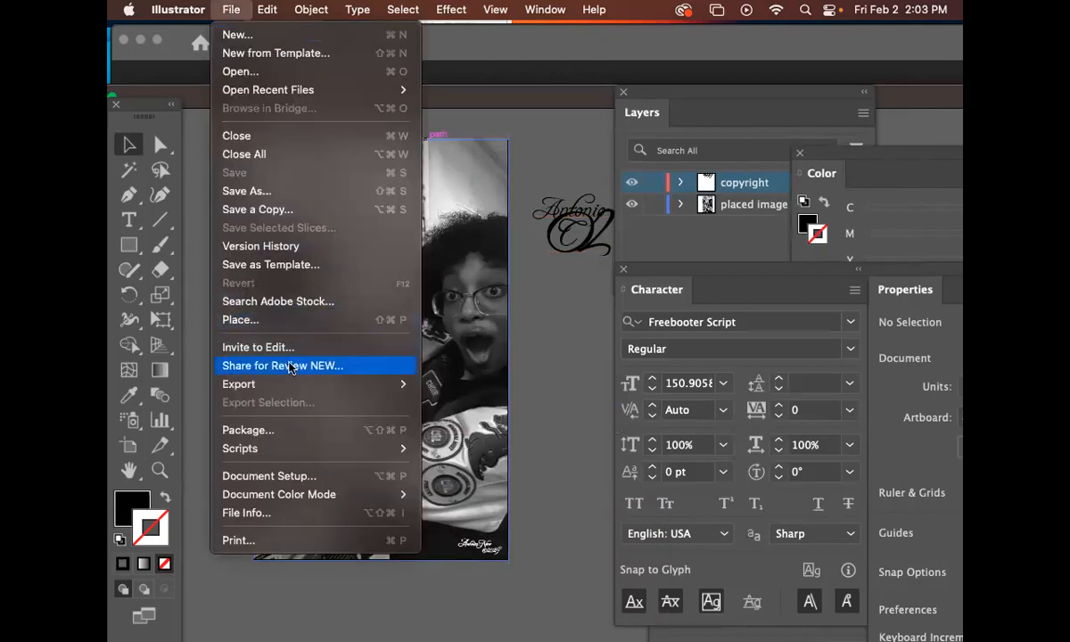
mouse_move(303, 384)
left_click(455, 404)
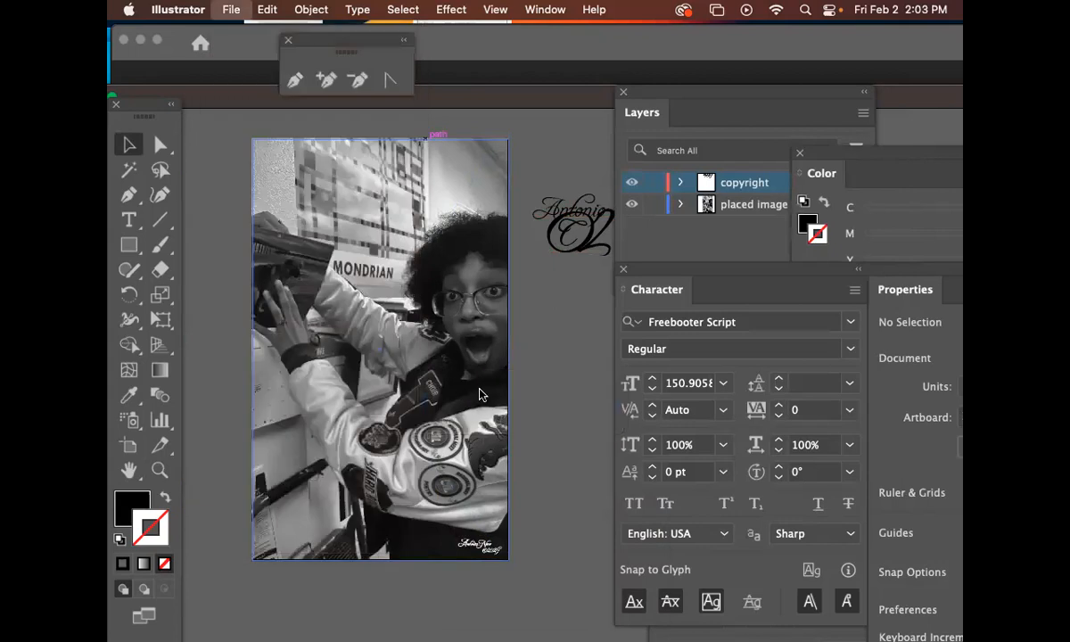
left_click(538, 367)
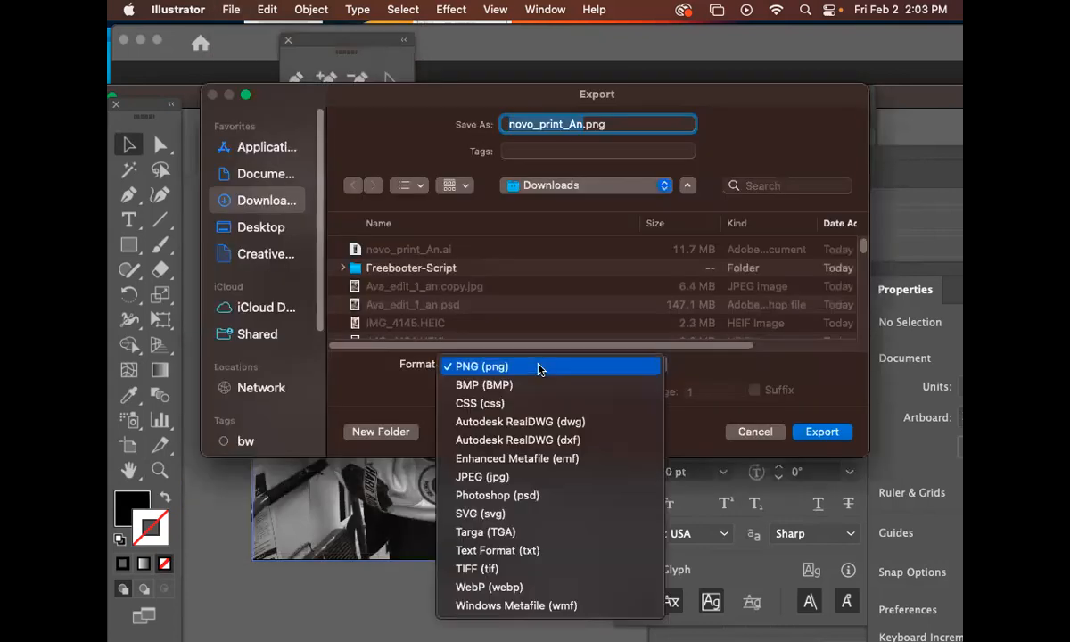
left_click(513, 476)
left_click(447, 392)
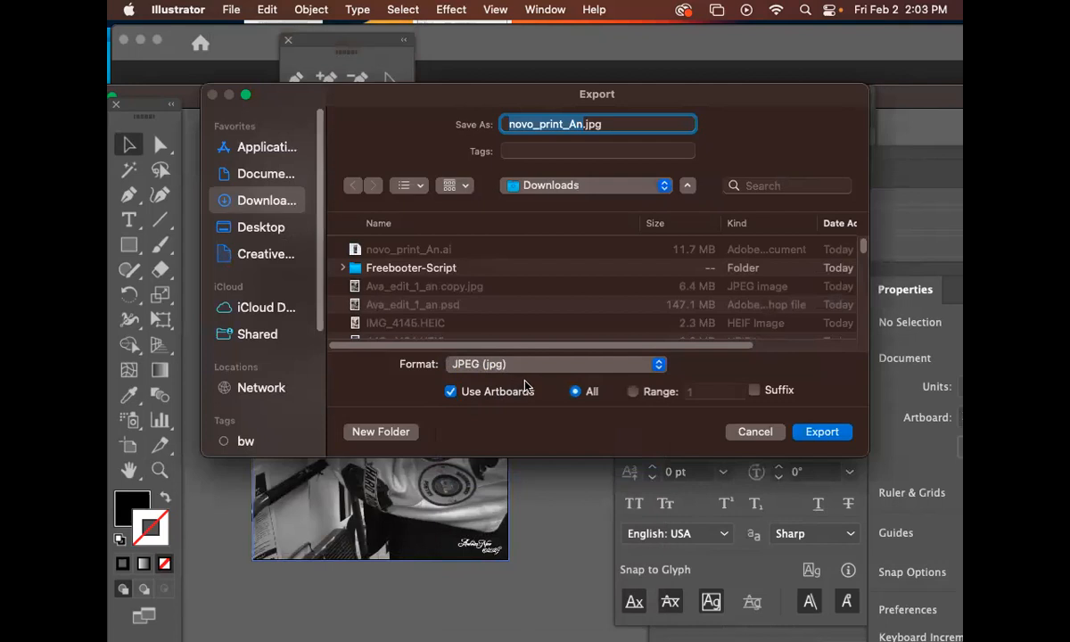
left_click(827, 434)
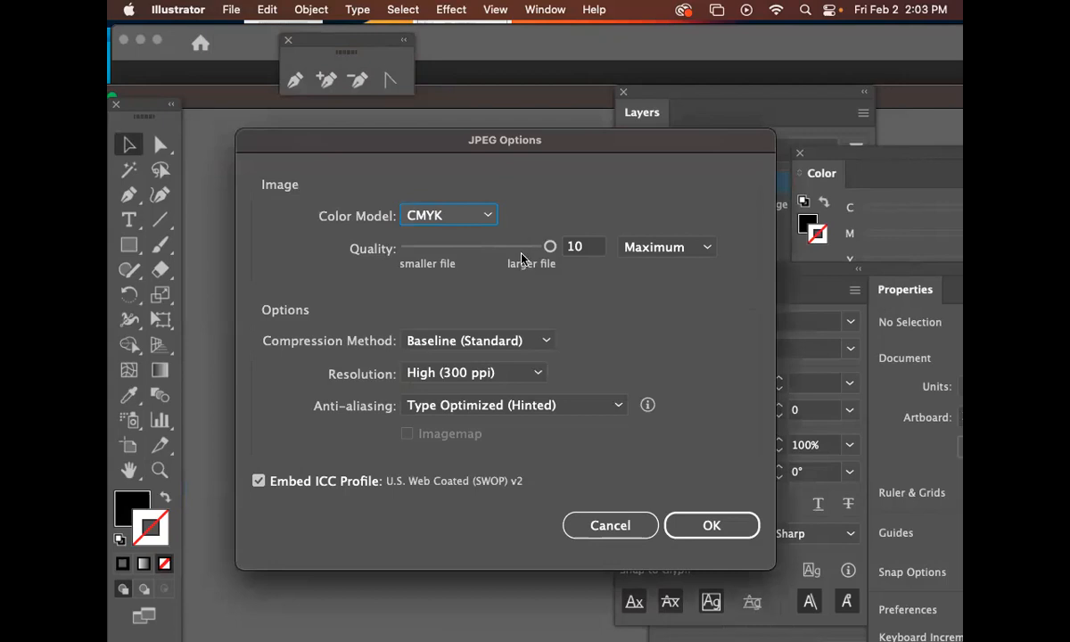
left_click(553, 247)
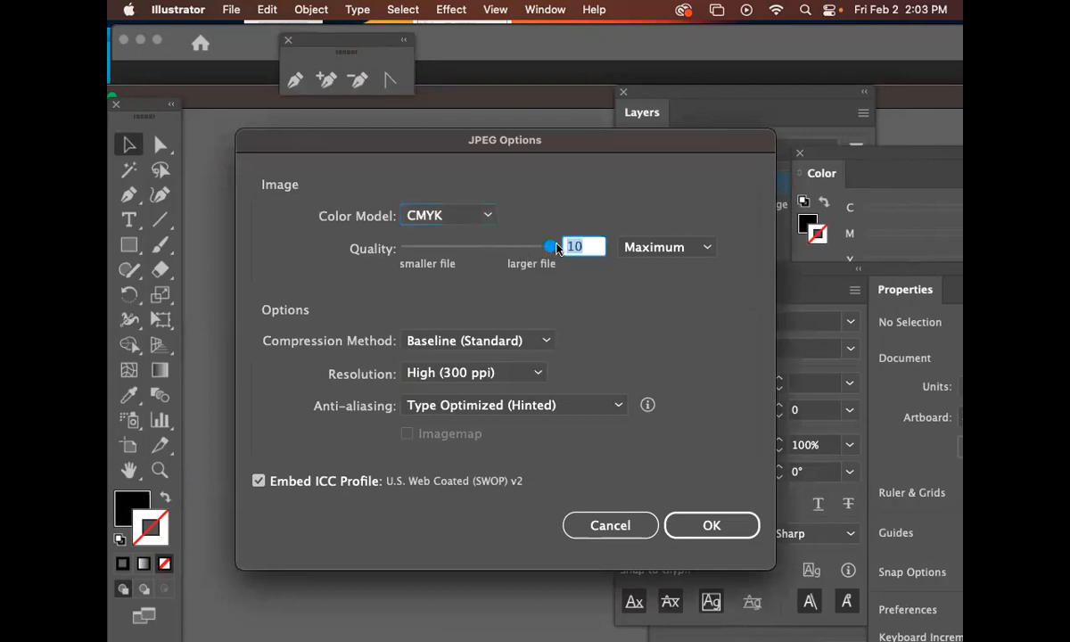
left_click(530, 376)
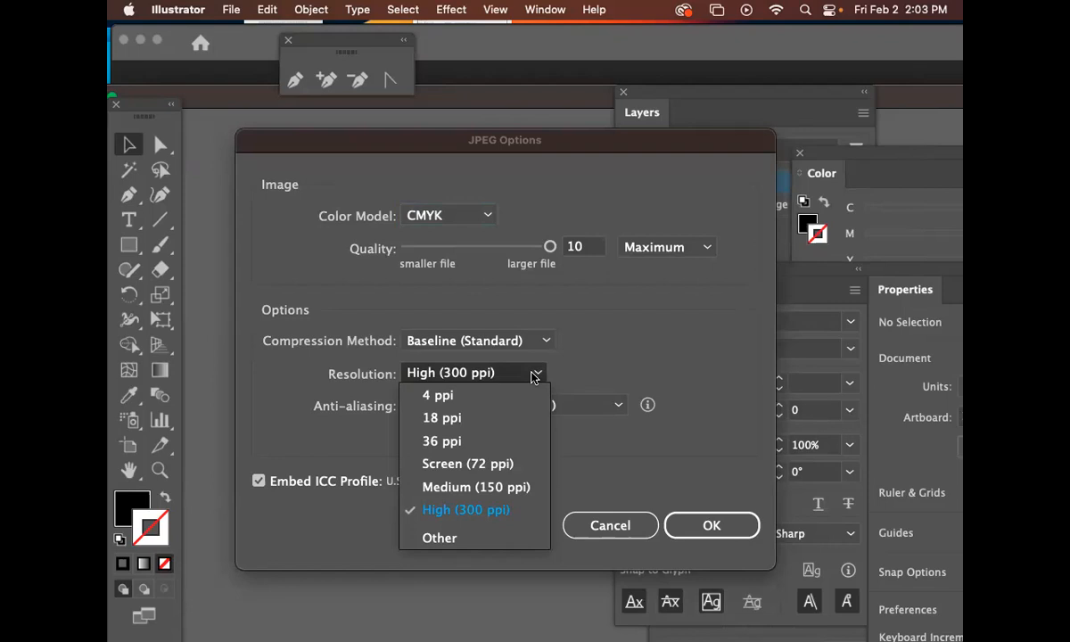
left_click(712, 533)
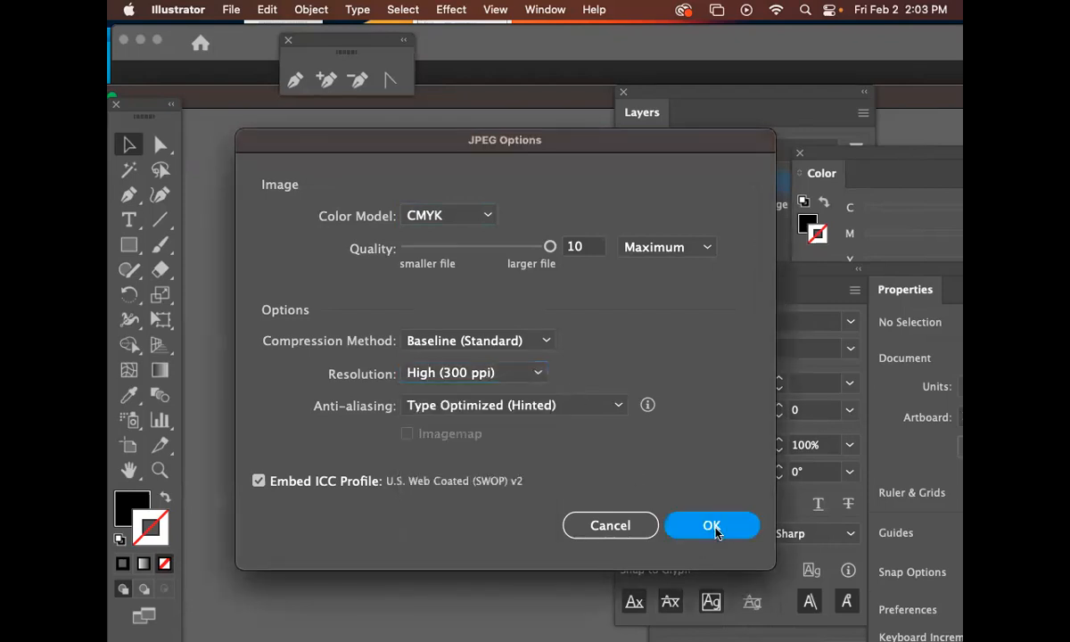
left_click(712, 527)
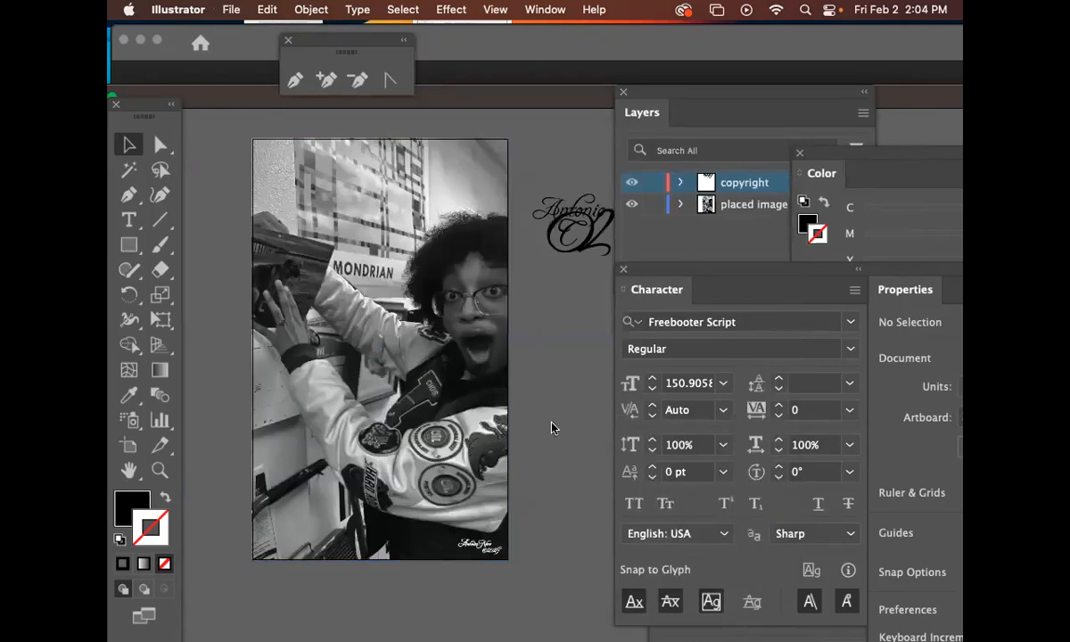
Close the print layout document and move the Photoshop window out of the way
key("super+w")
left_click_drag(275, 41, 650, 364)
left_click_drag(268, 108, 338, 148)
left_click(303, 53)
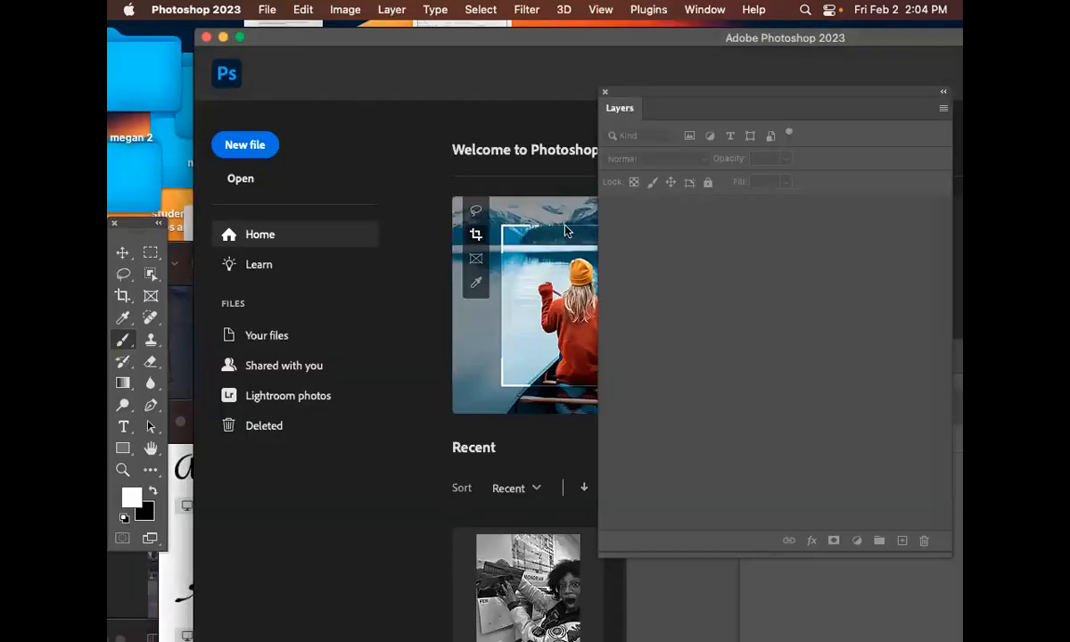
Switch to Finder and go back from the Freebooter-Script folder to Downloads to locate the saved and exported files
left_click_drag(276, 30, 569, 228)
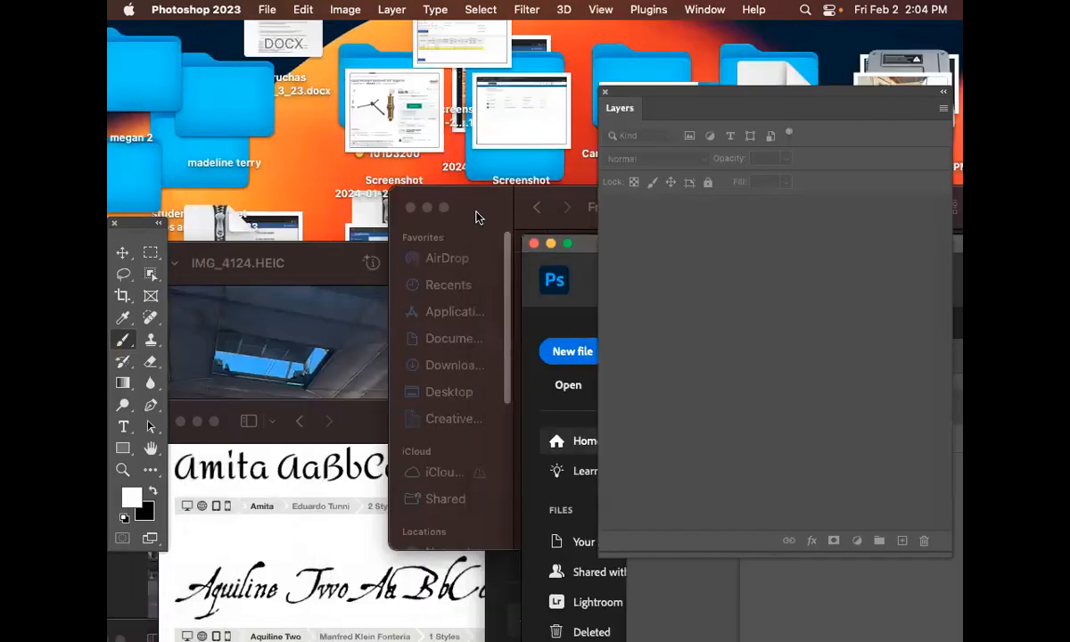
left_click(477, 217)
left_click_drag(476, 217, 398, 188)
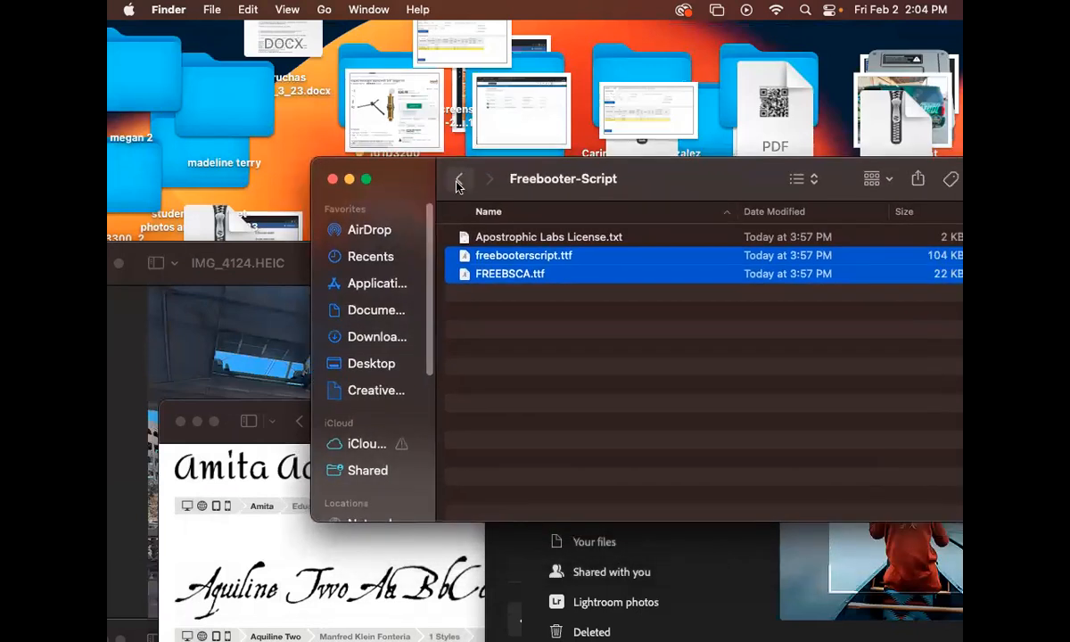
left_click(458, 178)
left_click_drag(679, 187, 556, 153)
left_click(464, 220)
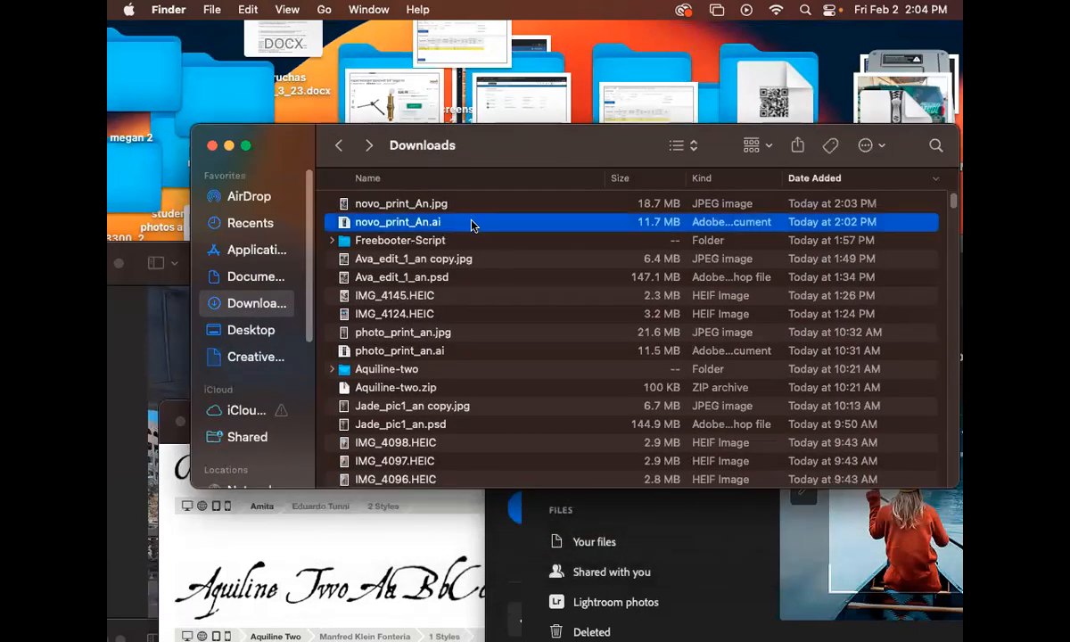
Open the exported novo_print_An.jpg from Downloads to preview the finished print layout
left_click(395, 207)
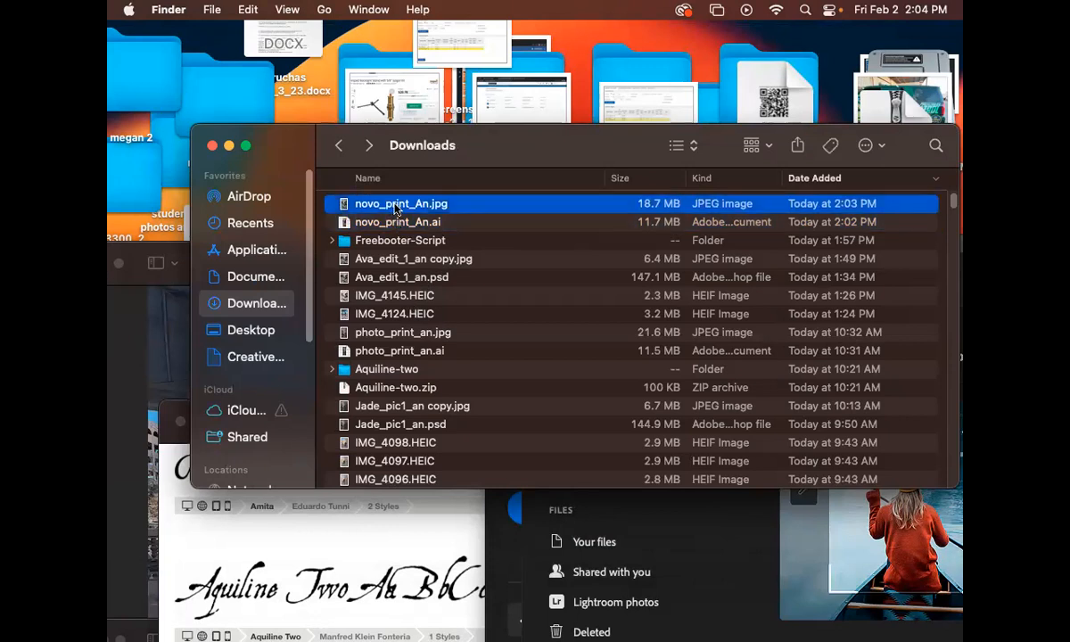
double_click(395, 207)
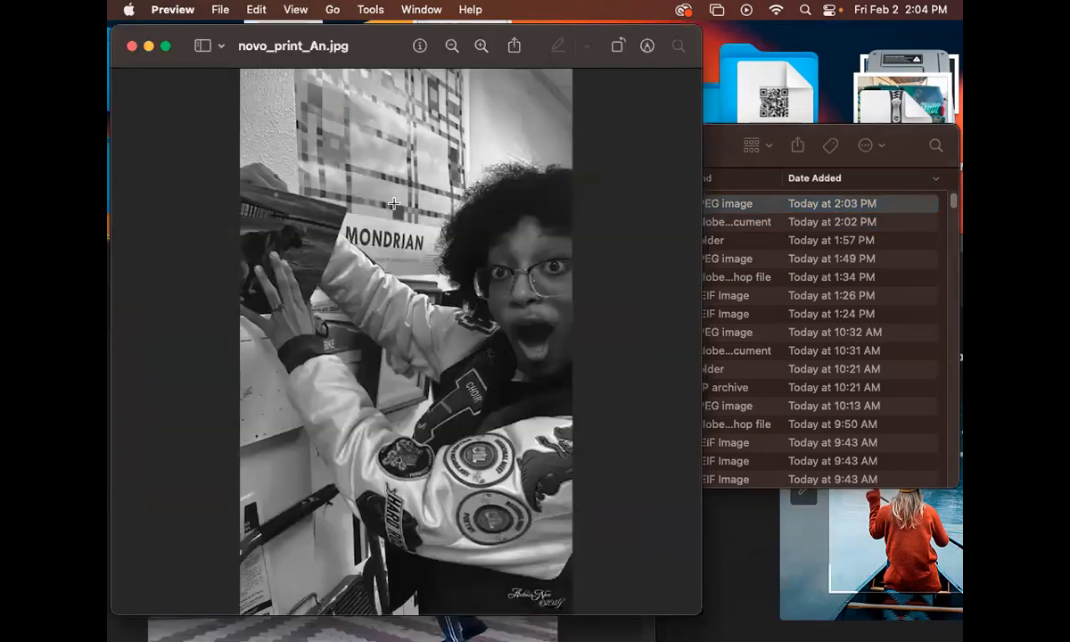
Open photo_print_an.jpg for comparison and zoom in on its lower corner to inspect the signature
left_click(792, 336)
left_click(535, 334)
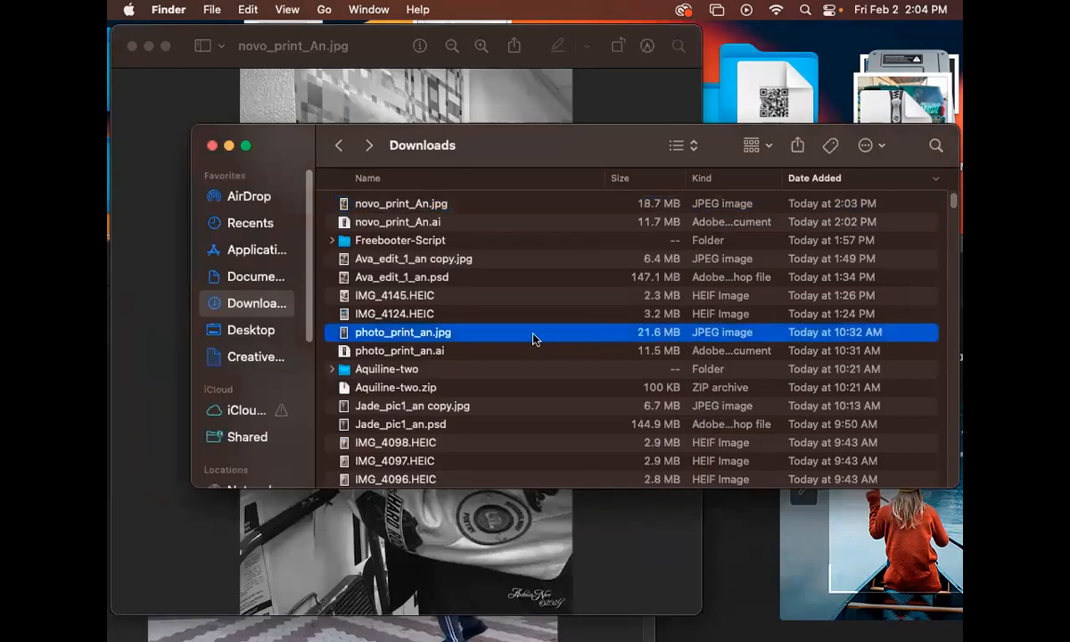
double_click(429, 335)
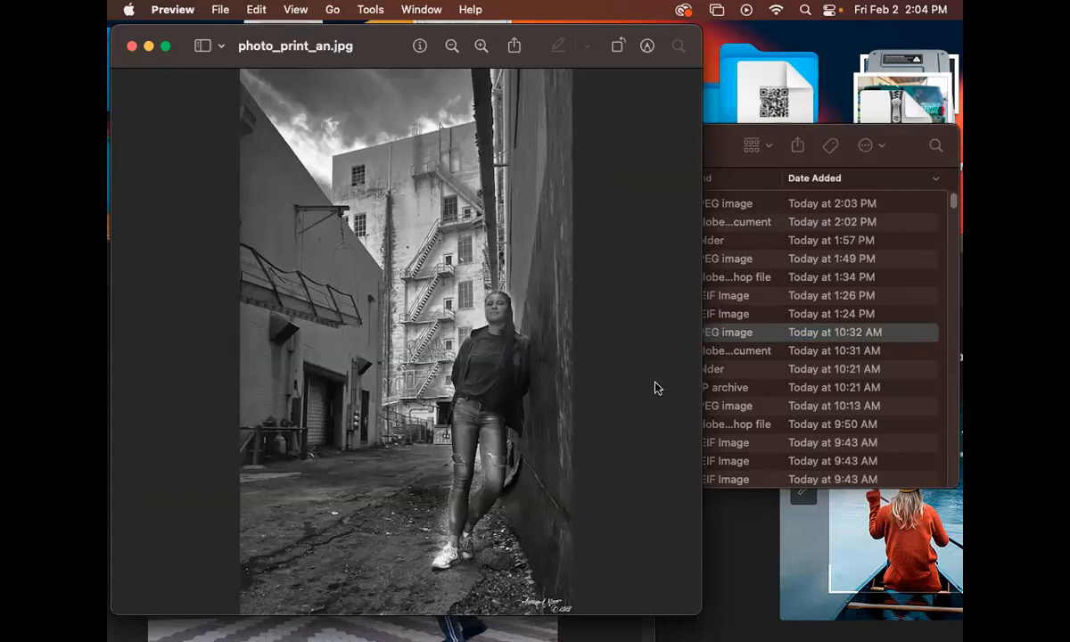
key("super+minus")
key("super+minus")
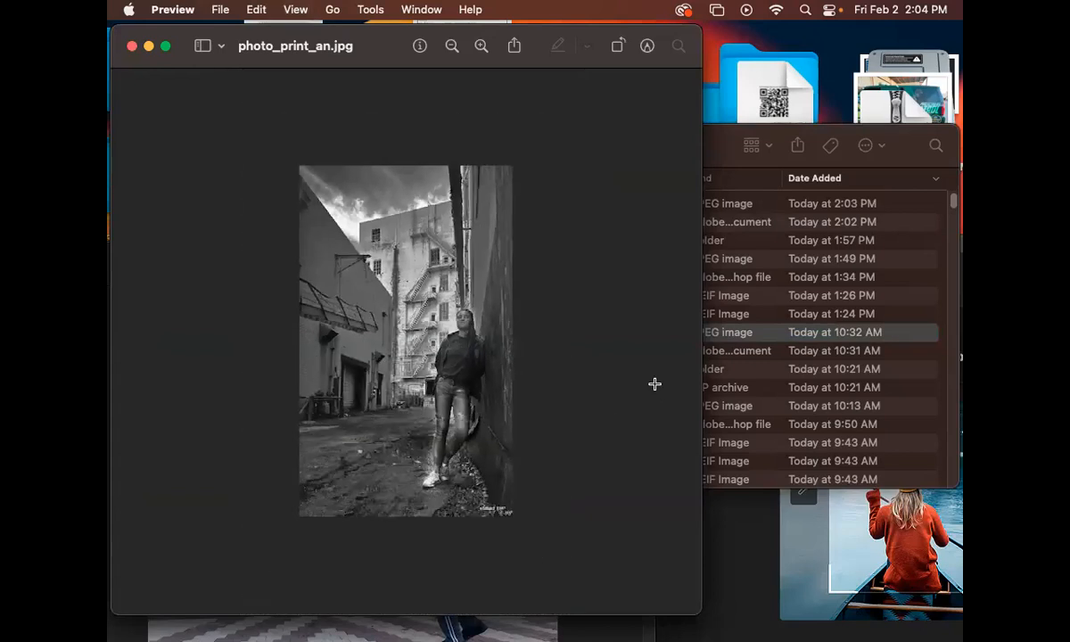
key("super+plus")
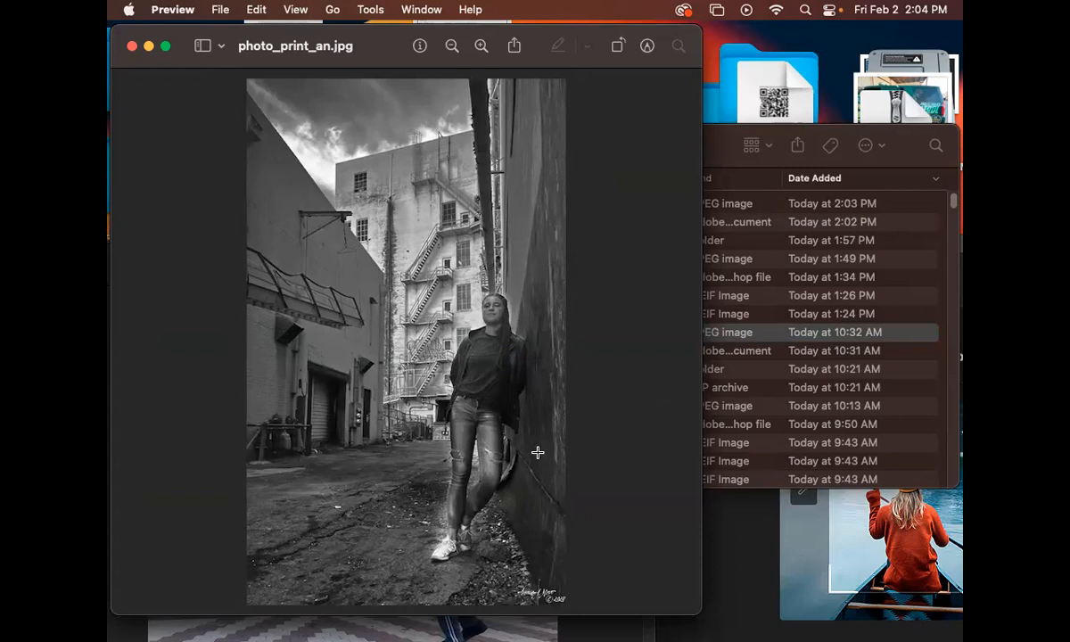
key("super+plus")
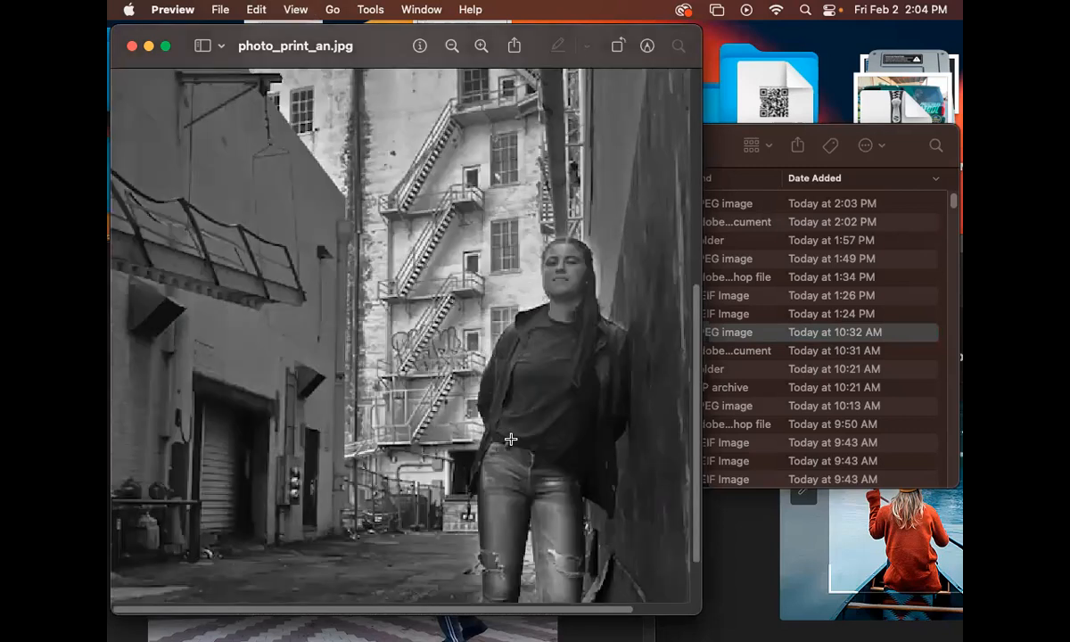
scroll(479, 413, "down", 6)
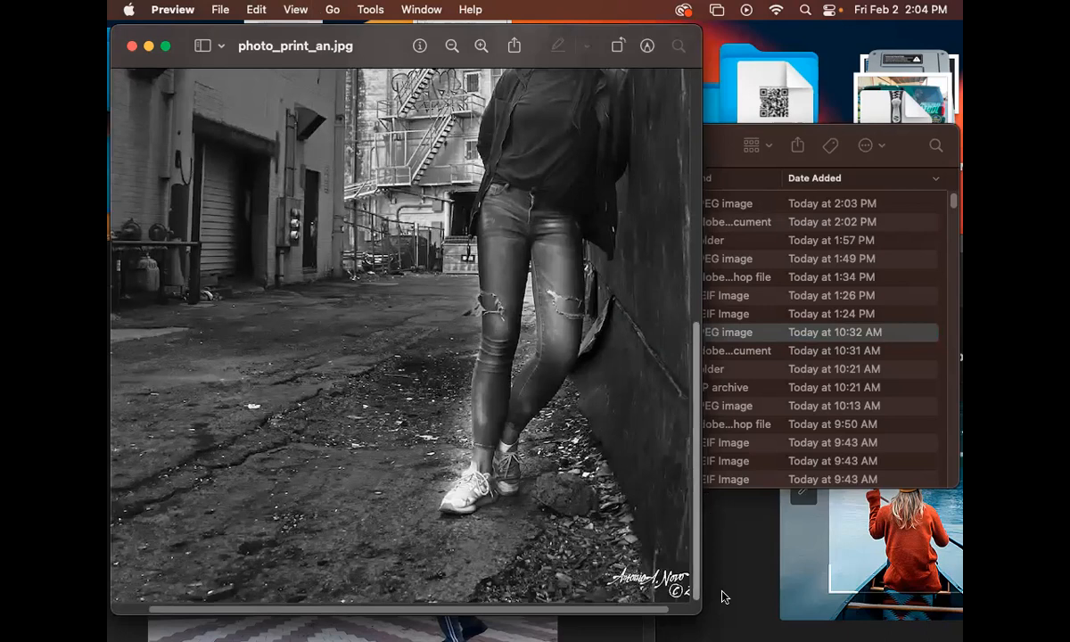
left_click_drag(700, 612, 851, 608)
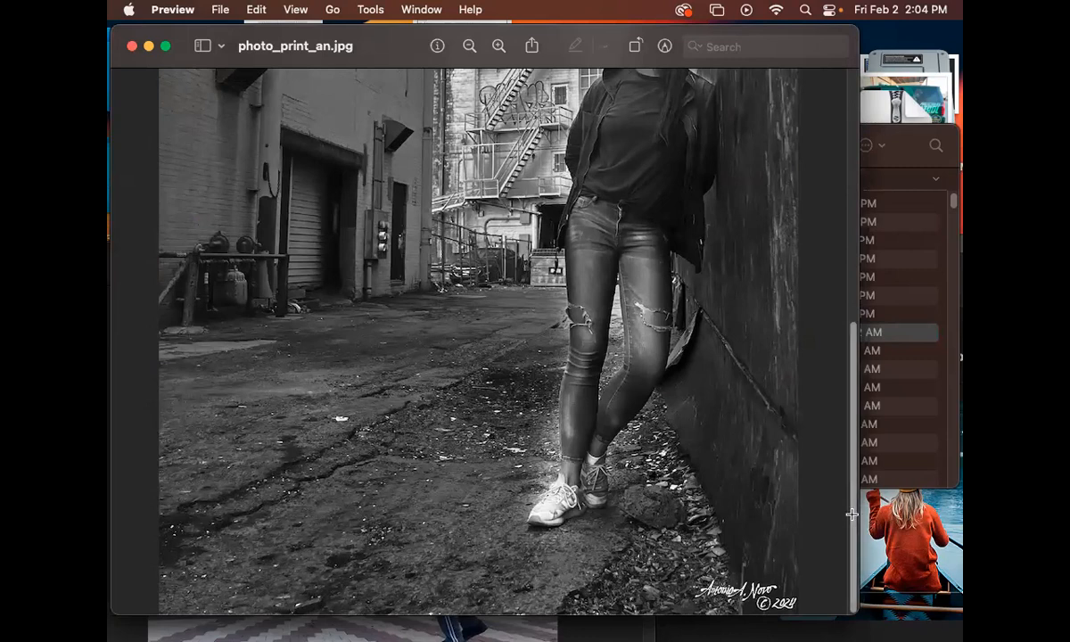
Share novo_print_An.jpg by AirDrop to the JUDGE PHOTOGRAPHY 2019 device
left_click(950, 205)
left_click(444, 205)
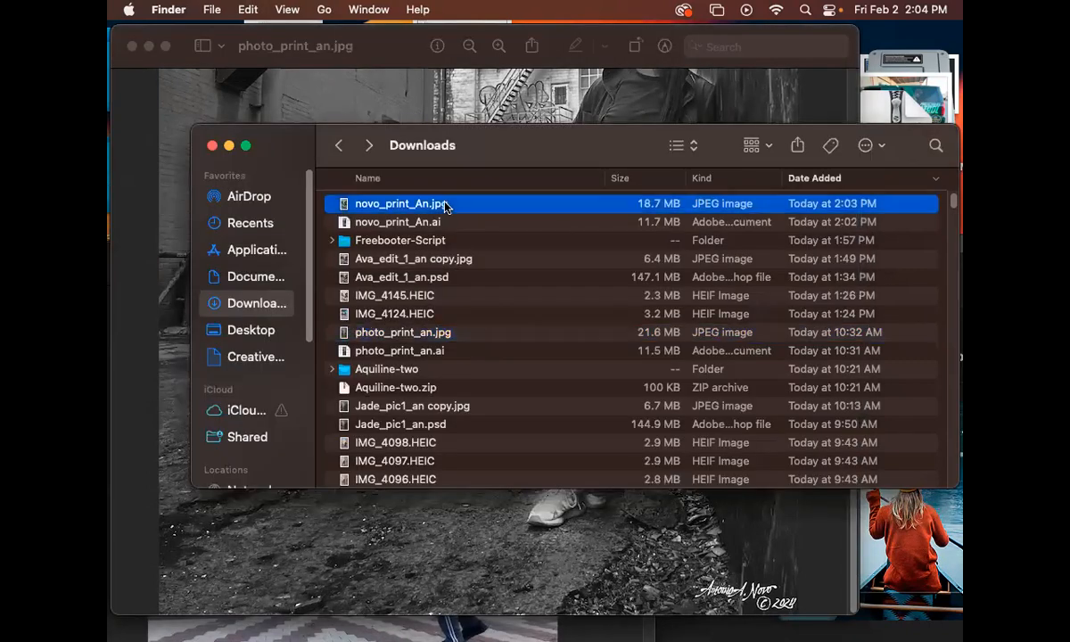
left_click(797, 145)
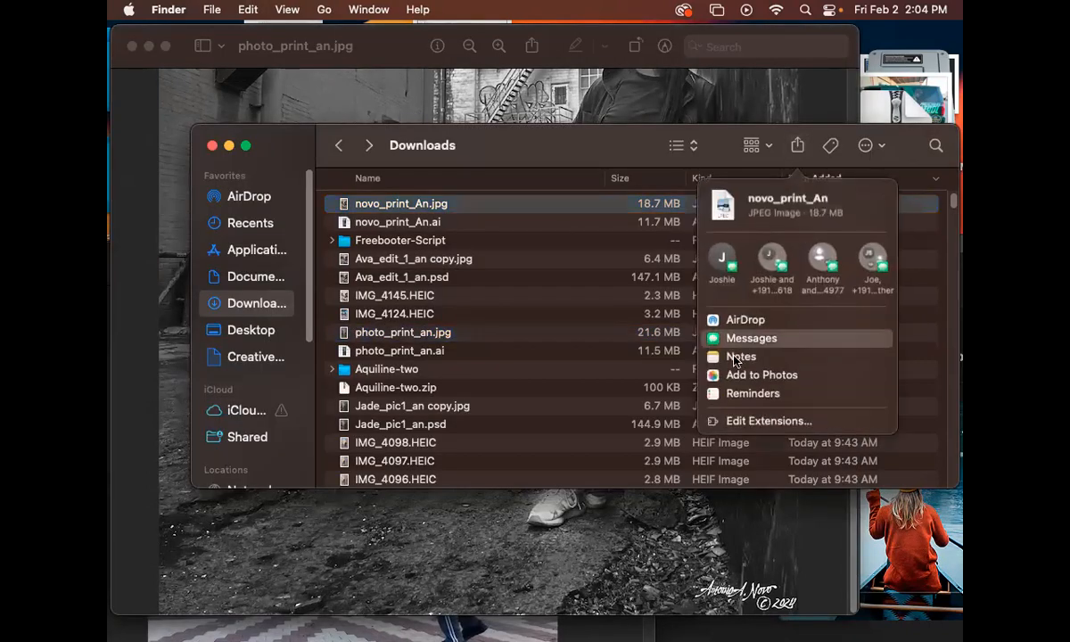
left_click(742, 319)
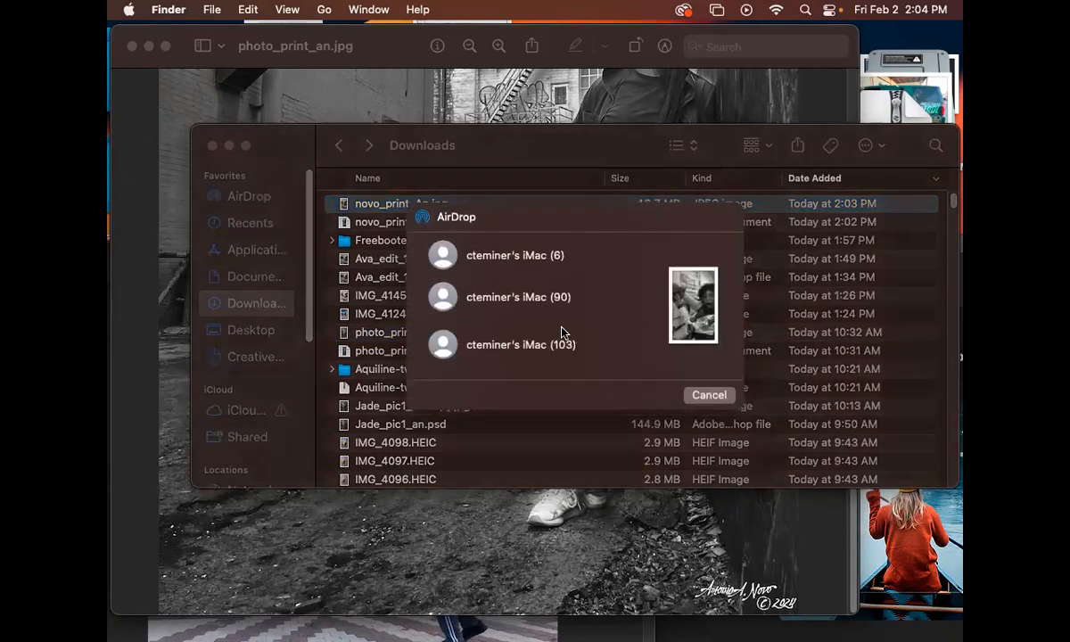
scroll(537, 336, "down", 4)
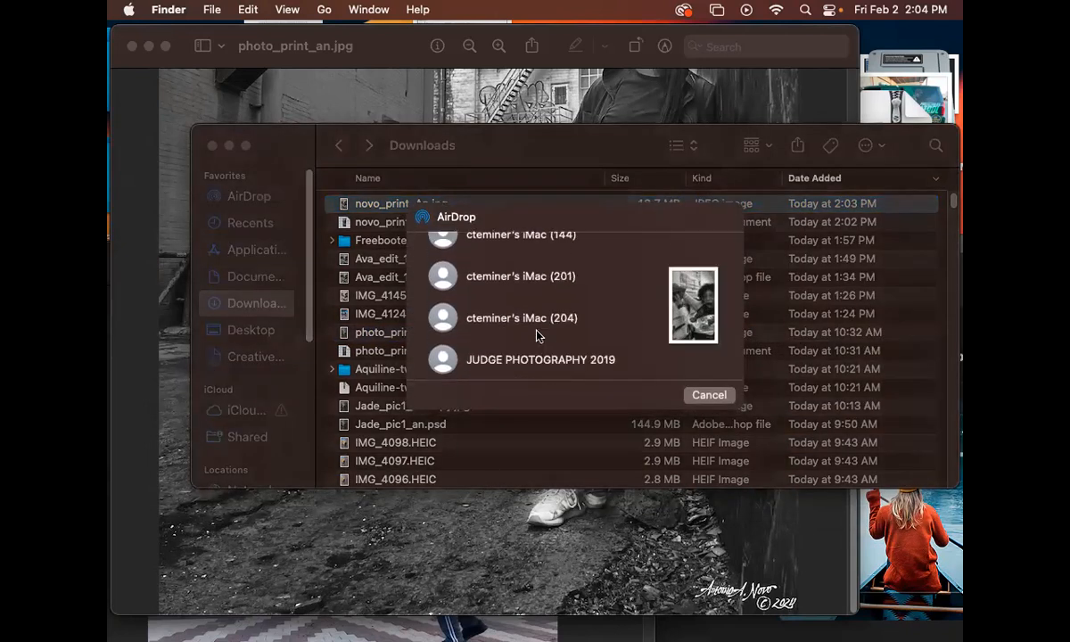
left_click(445, 361)
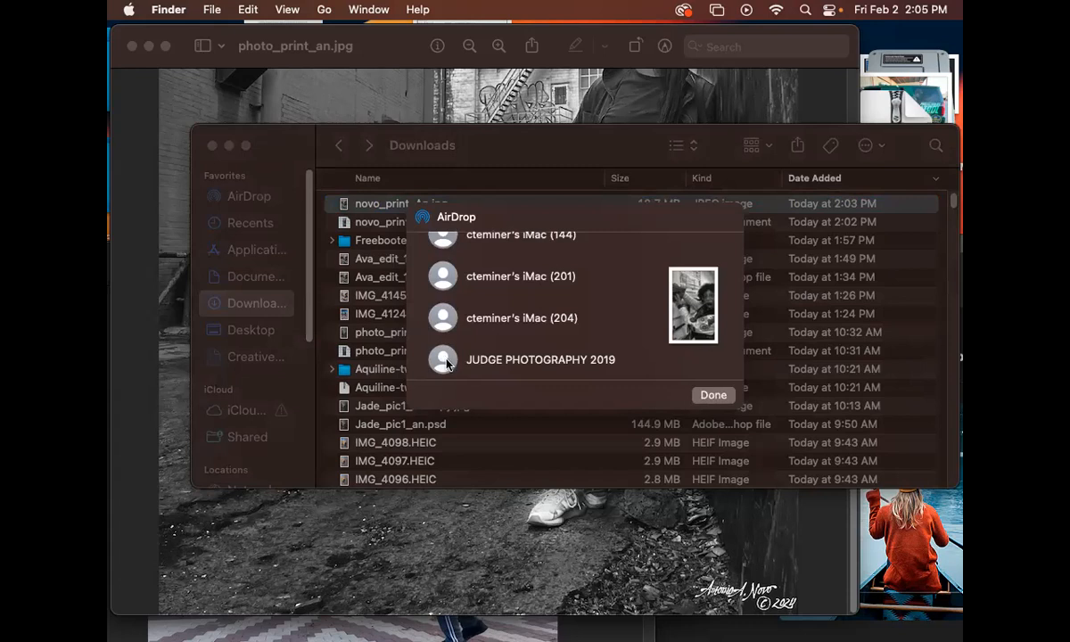